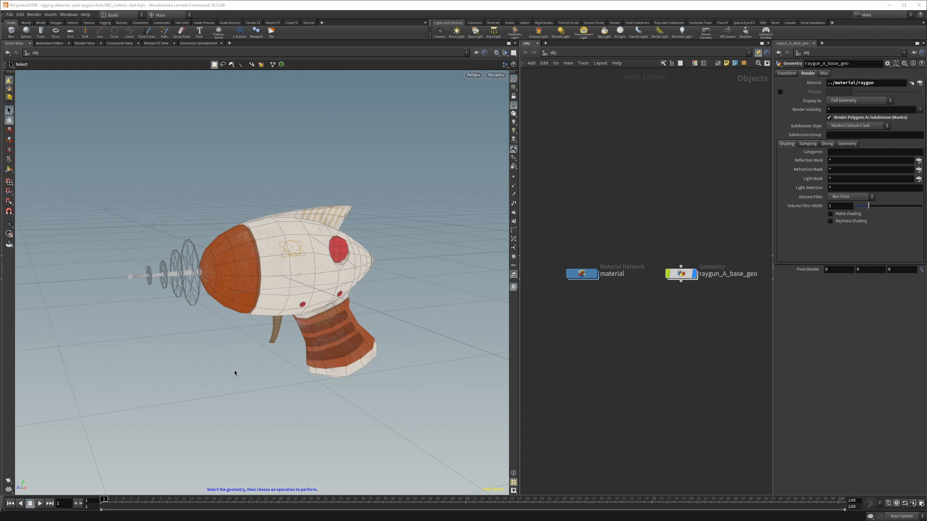
- Examine the ray gun model from several angles in the 3D view
{"action": "left_click_drag", "start_coordinate": [246, 340], "coordinate": [249, 336], "text": "alt"}
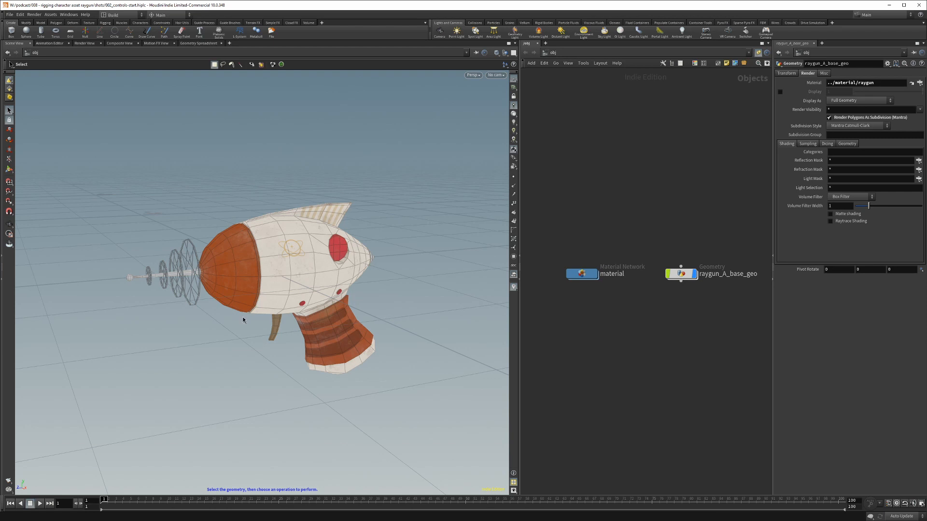
{"action": "left_click_drag", "start_coordinate": [270, 338], "coordinate": [282, 329], "text": "alt"}
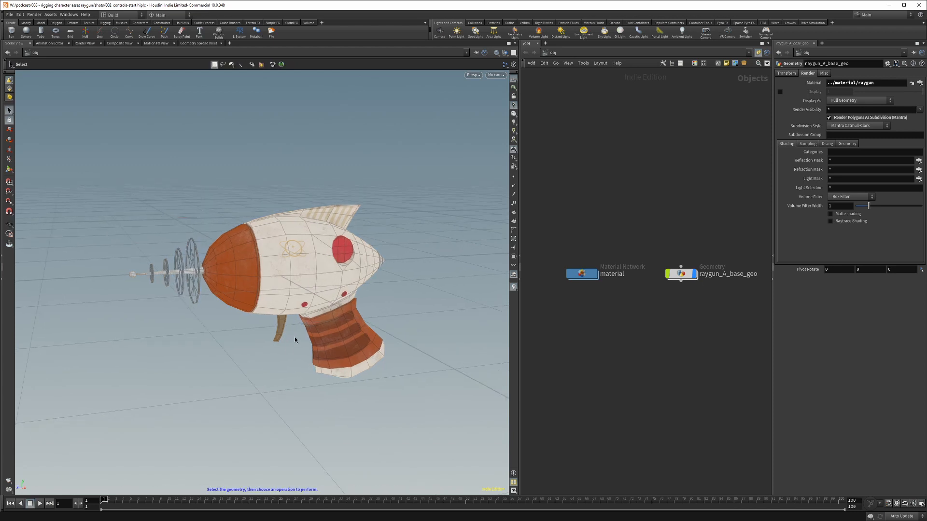
{"action": "left_click_drag", "start_coordinate": [270, 338], "coordinate": [265, 335], "text": "alt"}
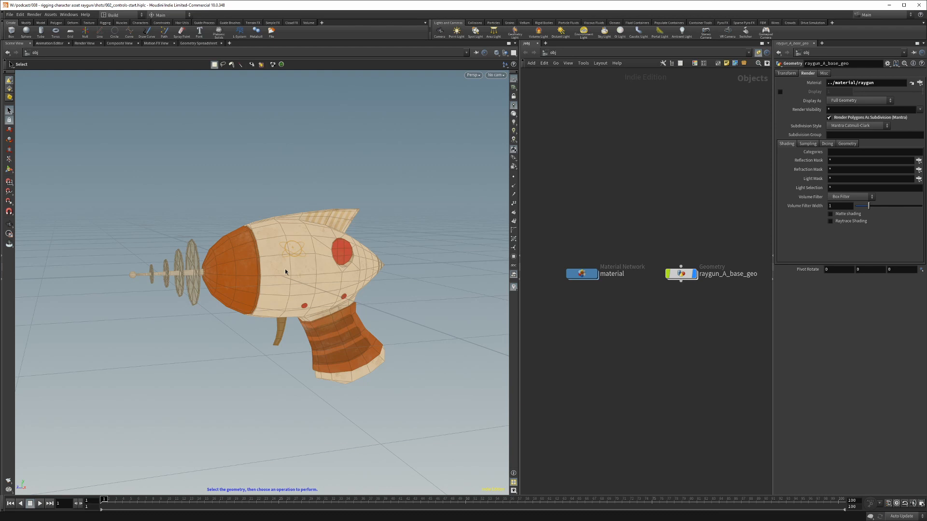
{"action": "key", "text": "Escape"}
{"action": "left_click_drag", "start_coordinate": [265, 265], "coordinate": [279, 306]}
{"action": "key", "text": "s"}
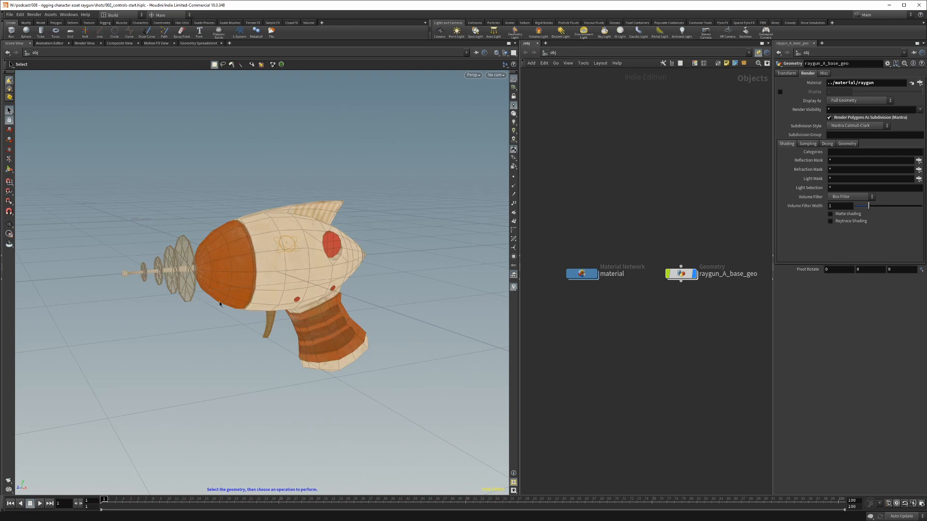
{"action": "key", "text": "Escape"}
{"action": "left_click_drag", "start_coordinate": [180, 280], "coordinate": [248, 283]}
{"action": "key", "text": "s"}
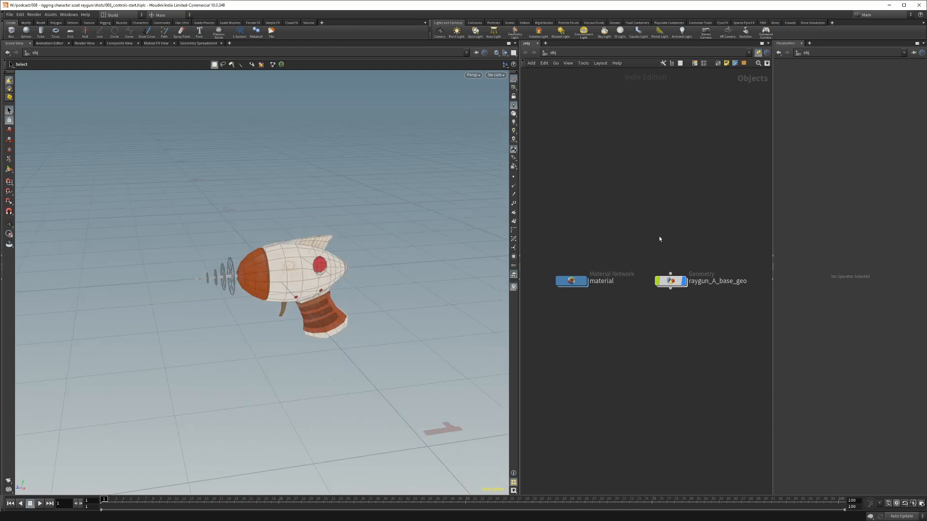
- Create a Null object above raygun_A_base_geo and make it the geometry's parent
{"action": "left_click_drag", "start_coordinate": [364, 275], "coordinate": [408, 277]}
{"action": "middle_click_drag", "start_coordinate": [660, 229], "coordinate": [657, 232]}
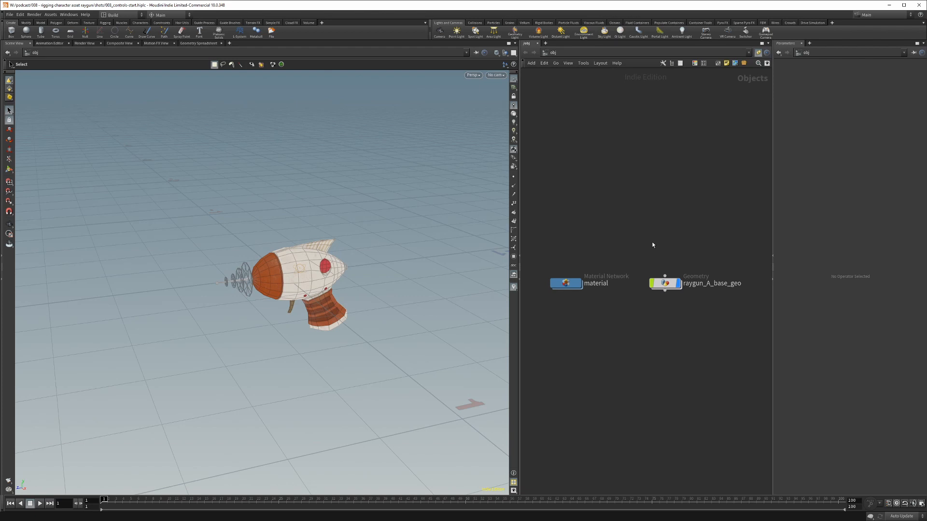
{"action": "key", "text": "Tab"}
{"action": "type", "text": "null"}
{"action": "key", "text": "Return"}
{"action": "left_click", "coordinate": [663, 243]}
{"action": "mouse_move", "coordinate": [665, 253]}
{"action": "left_mouse_down"}
{"action": "mouse_move", "coordinate": [665, 276]}
{"action": "mouse_move", "coordinate": [665, 244]}
{"action": "left_mouse_up"}
{"action": "left_click_drag", "start_coordinate": [275, 280], "coordinate": [360, 307], "text": "alt"}
{"action": "left_click_drag", "start_coordinate": [282, 270], "coordinate": [263, 280], "text": "alt"}
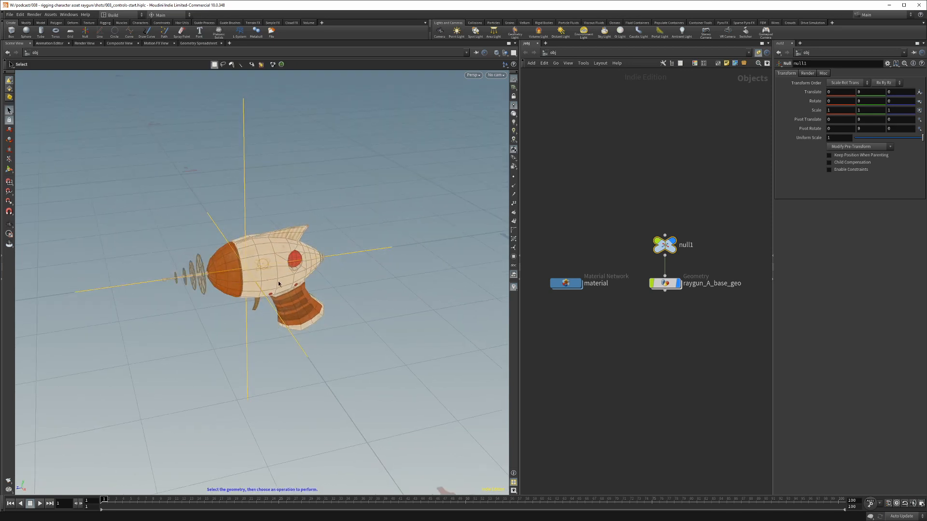
- Rename the null above raygun_A_base_geo to raygun_ctrl
{"action": "double_click", "coordinate": [686, 245]}
{"action": "double_click", "coordinate": [689, 246]}
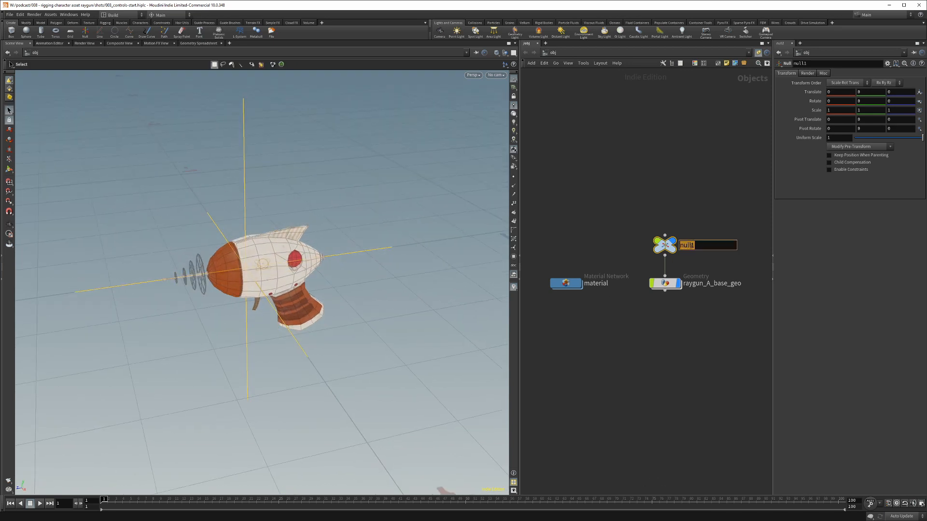
{"action": "type", "text": "raygun_ctrl"}
{"action": "key", "text": "Return"}
- Duplicate raygun_ctrl into a parent null directly above it and name the copy raygun_constraints
{"action": "left_click_drag", "start_coordinate": [667, 247], "coordinate": [667, 214], "text": "alt"}
{"action": "double_click", "coordinate": [697, 211]}
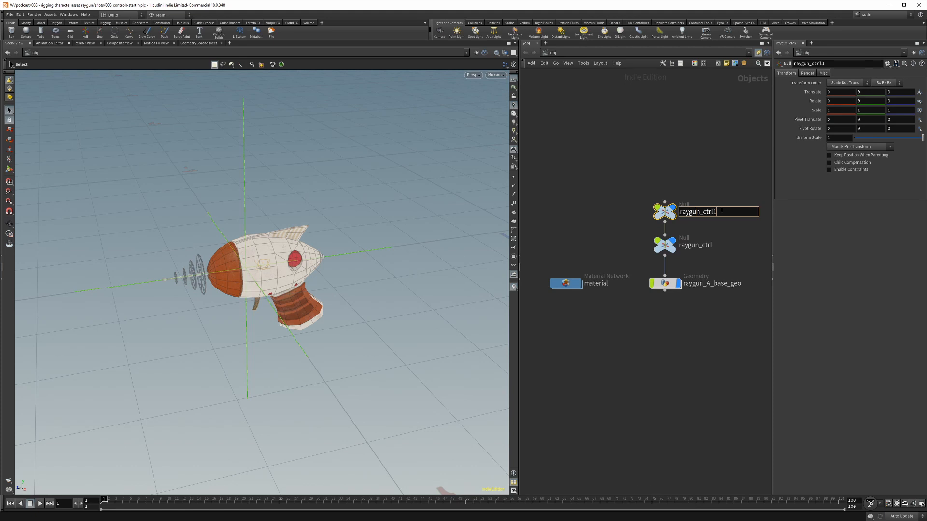
{"action": "type", "text": "raygun_con"}
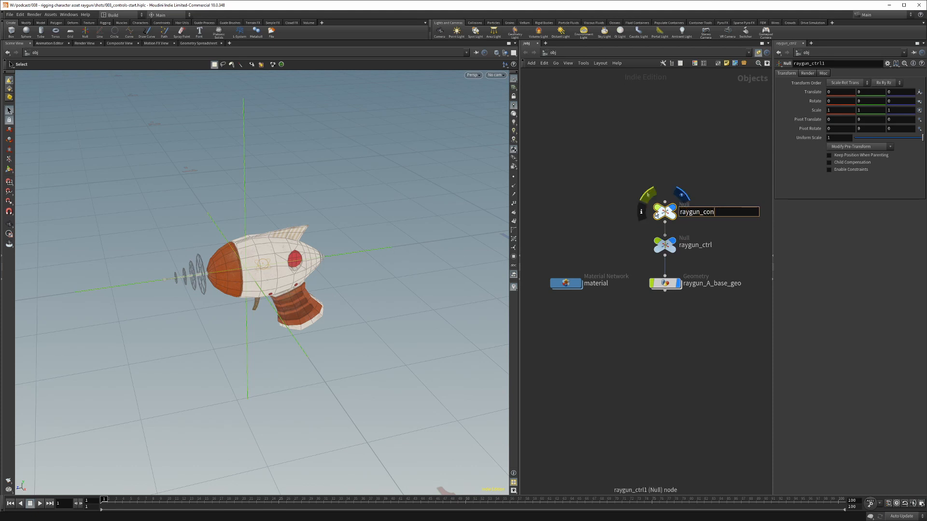
{"action": "type", "text": "straints"}
{"action": "key", "text": "Return"}
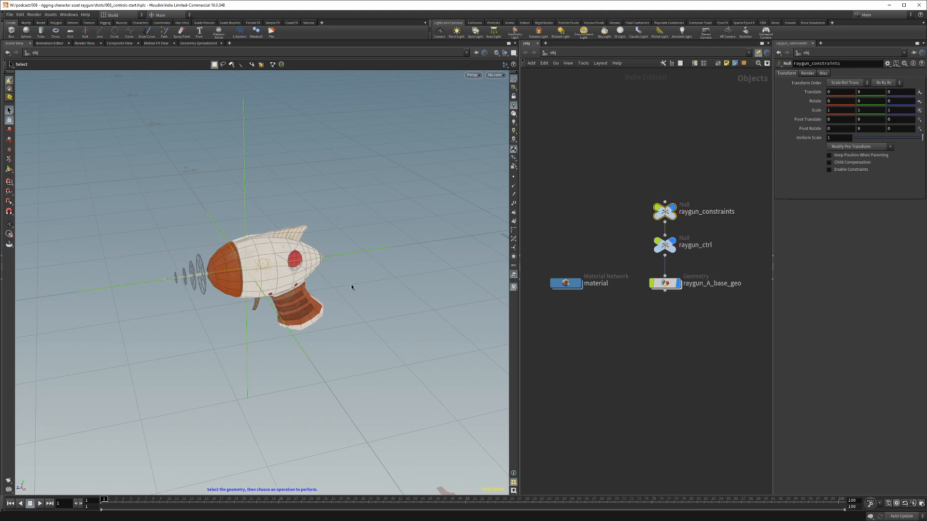
- Set the control type of the raygun_ctrl null to Box, keeping its display as Icon
{"action": "left_click", "coordinate": [654, 248]}
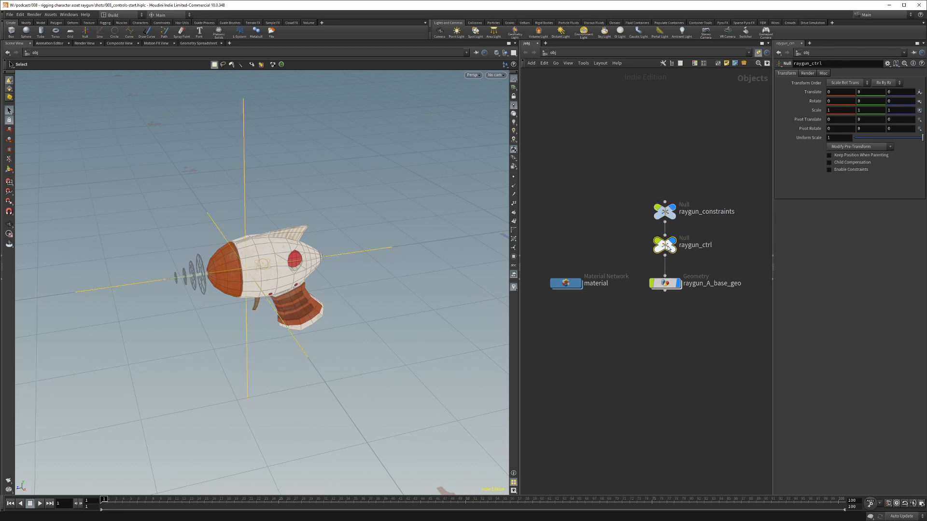
{"action": "left_click", "coordinate": [822, 72]}
{"action": "left_click", "coordinate": [828, 98]}
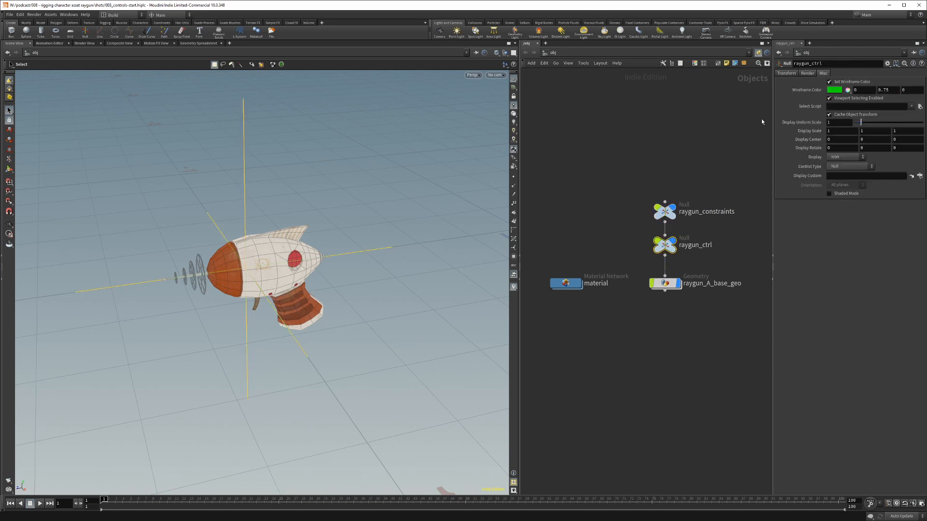
{"action": "left_click", "coordinate": [837, 157]}
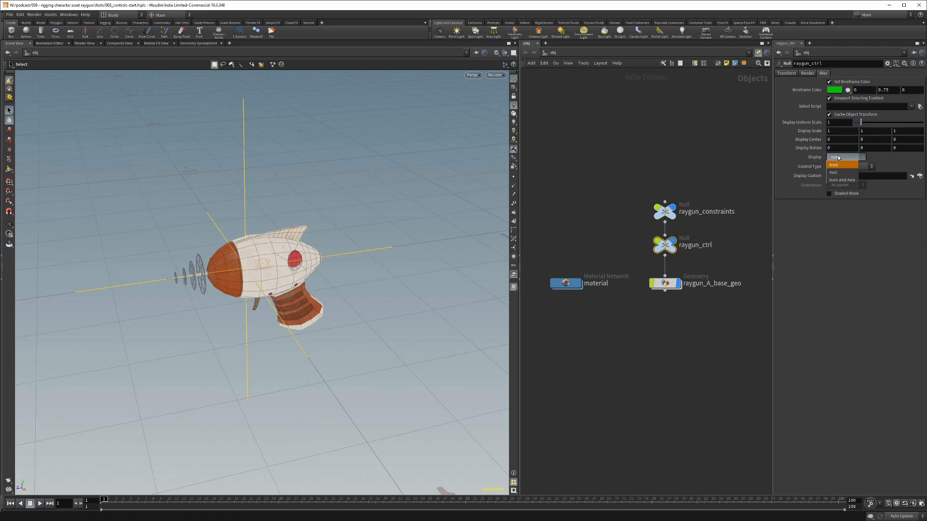
{"action": "left_click", "coordinate": [839, 158]}
{"action": "left_click", "coordinate": [842, 156]}
{"action": "left_click", "coordinate": [842, 157]}
{"action": "left_click", "coordinate": [843, 166]}
{"action": "left_click", "coordinate": [842, 192]}
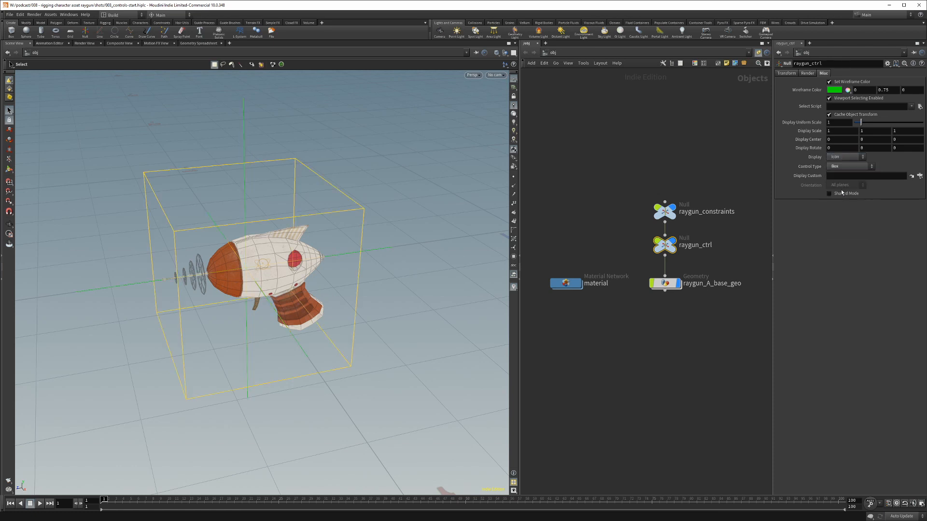
{"action": "left_click_drag", "start_coordinate": [354, 268], "coordinate": [333, 247], "text": "alt"}
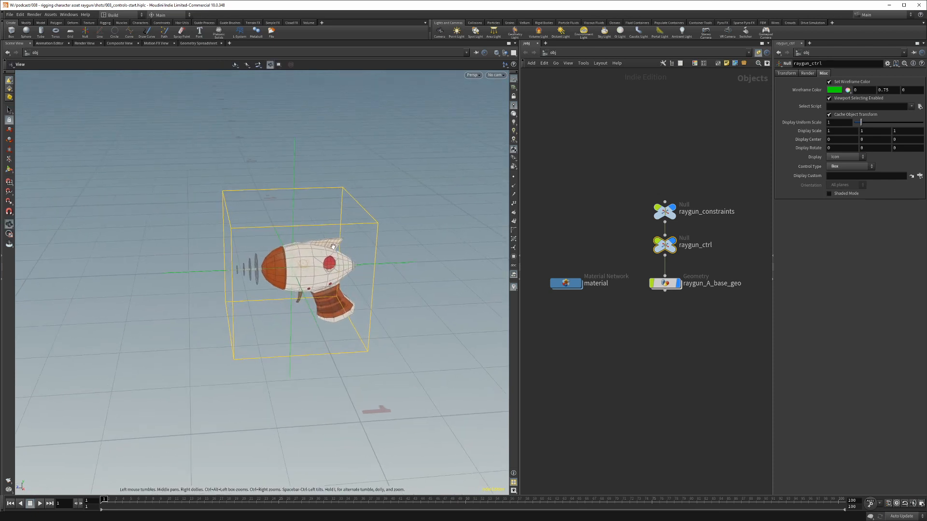
- Turn off the display flag of the raygun_constraints null
{"action": "left_click", "coordinate": [664, 217]}
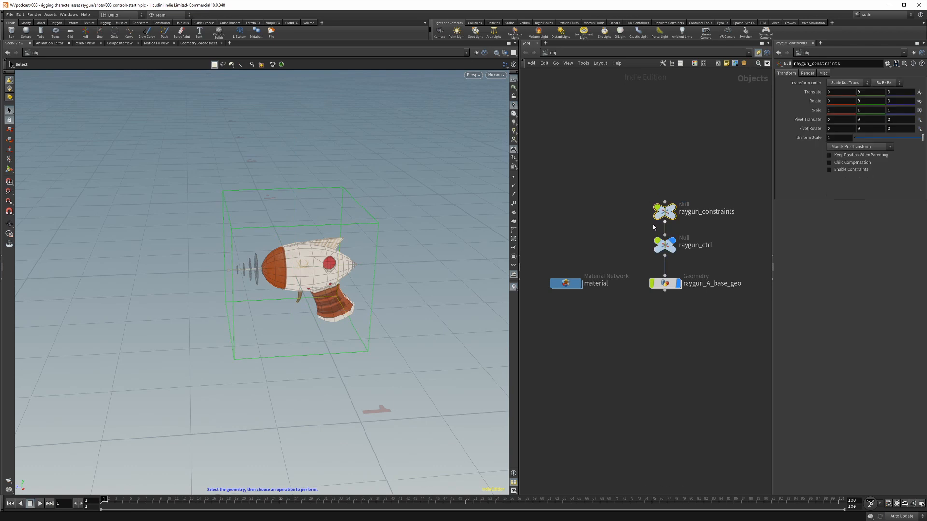
{"action": "mouse_move", "coordinate": [657, 210]}
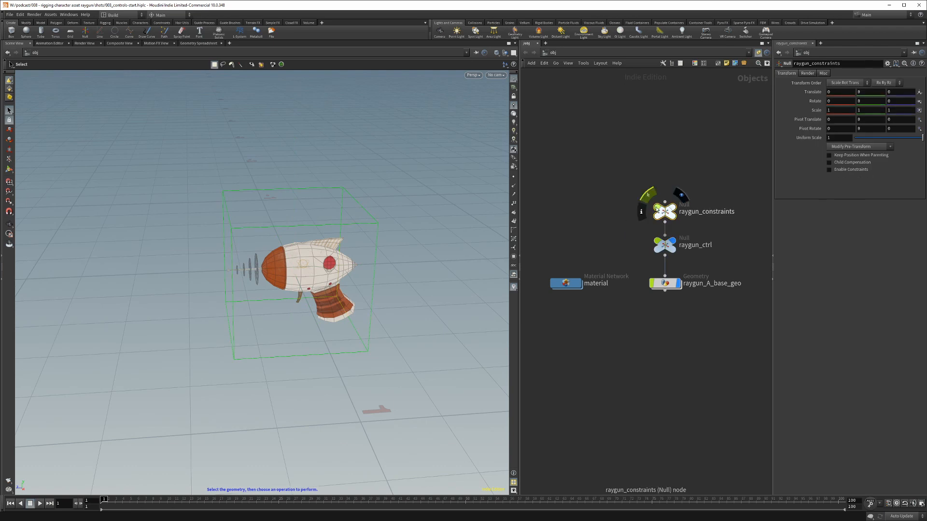
{"action": "middle_click_drag", "start_coordinate": [631, 222], "coordinate": [617, 221]}
- Colour the raygun_ctrl node green in the network
{"action": "left_click_drag", "start_coordinate": [612, 228], "coordinate": [670, 249]}
{"action": "left_click_drag", "start_coordinate": [346, 264], "coordinate": [395, 271], "text": "alt"}
{"action": "key", "text": "c"}
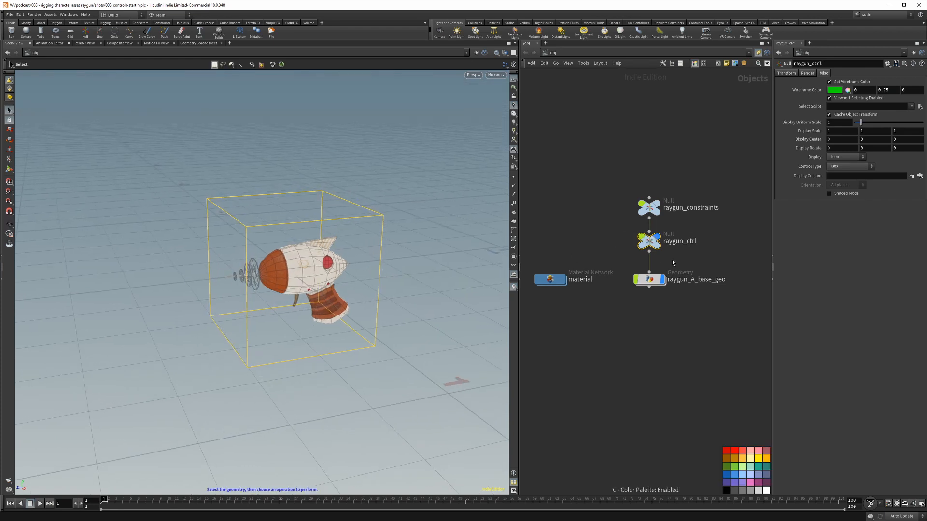
{"action": "left_click", "coordinate": [734, 466]}
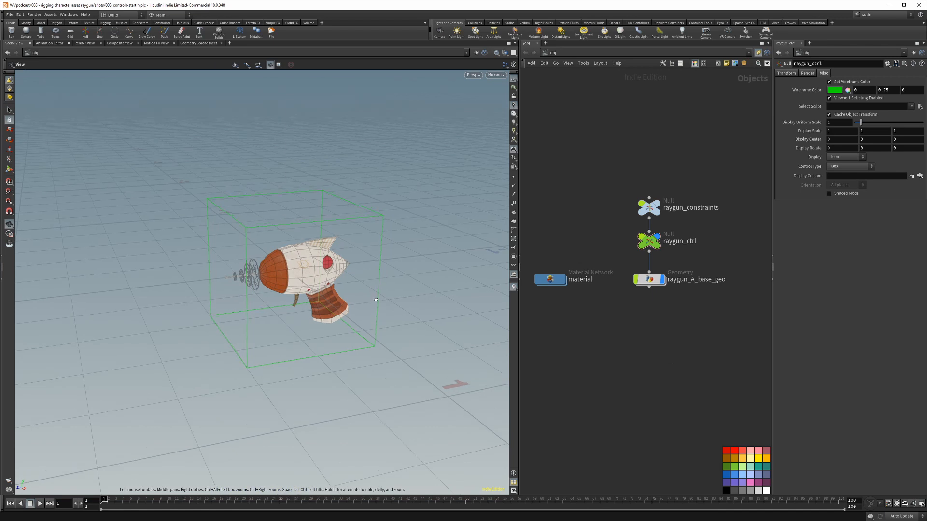
- Edit the parameter interface of raygun_ctrl and add a folder labelled Controls after the Misc folder
{"action": "left_click_drag", "start_coordinate": [375, 302], "coordinate": [420, 335], "text": "alt"}
{"action": "left_click_drag", "start_coordinate": [621, 240], "coordinate": [682, 254]}
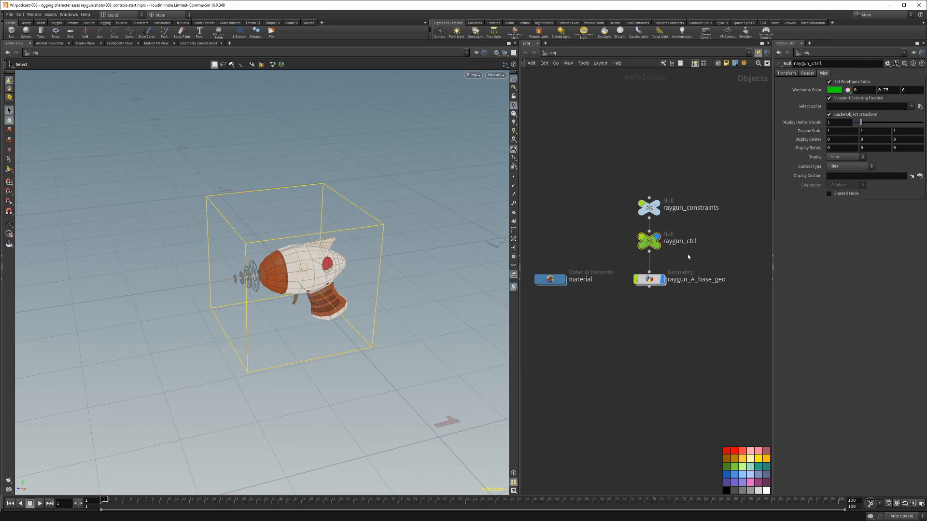
{"action": "left_click", "coordinate": [887, 63]}
{"action": "left_click", "coordinate": [888, 76]}
{"action": "left_click_drag", "start_coordinate": [718, 11], "coordinate": [293, 172]}
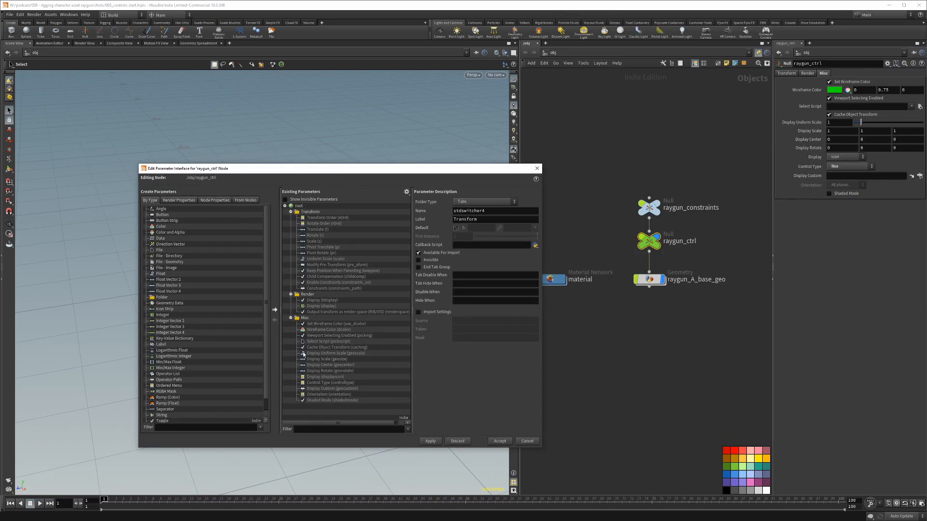
{"action": "left_click", "coordinate": [291, 211]}
{"action": "left_click", "coordinate": [291, 217]}
{"action": "left_click", "coordinate": [291, 223]}
{"action": "left_click_drag", "start_coordinate": [161, 296], "coordinate": [300, 208]}
{"action": "type", "text": "Controls"}
{"action": "key", "text": "Return"}
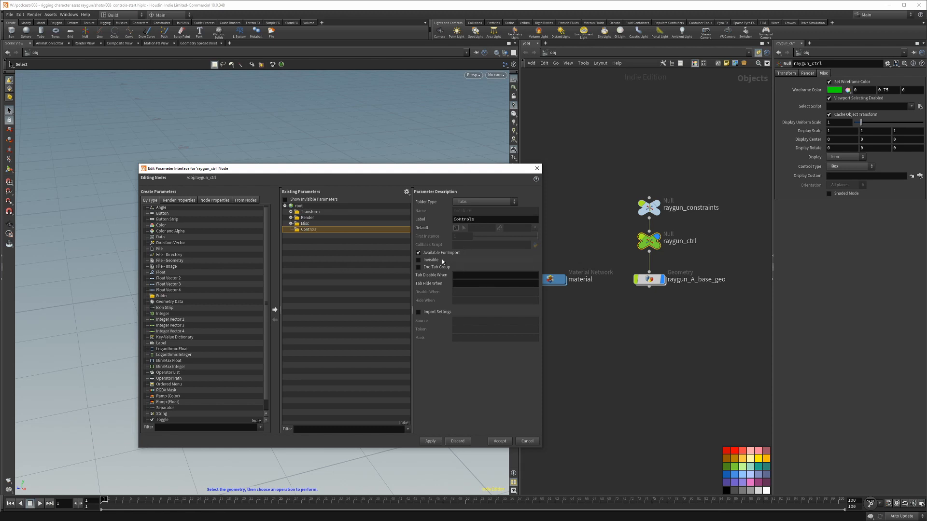
- Add a Float parameter inside the Controls folder and label it Trigger
{"action": "left_click_drag", "start_coordinate": [461, 174], "coordinate": [423, 172]}
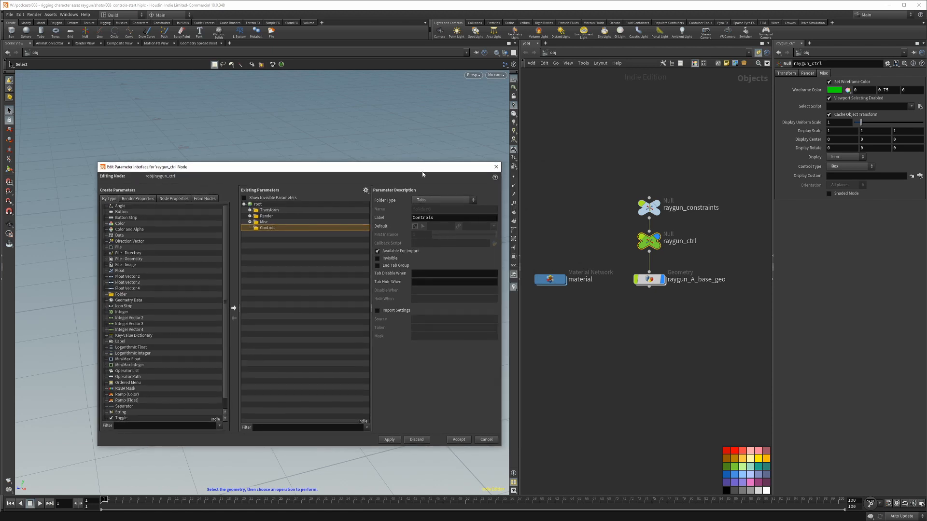
{"action": "left_click", "coordinate": [128, 272]}
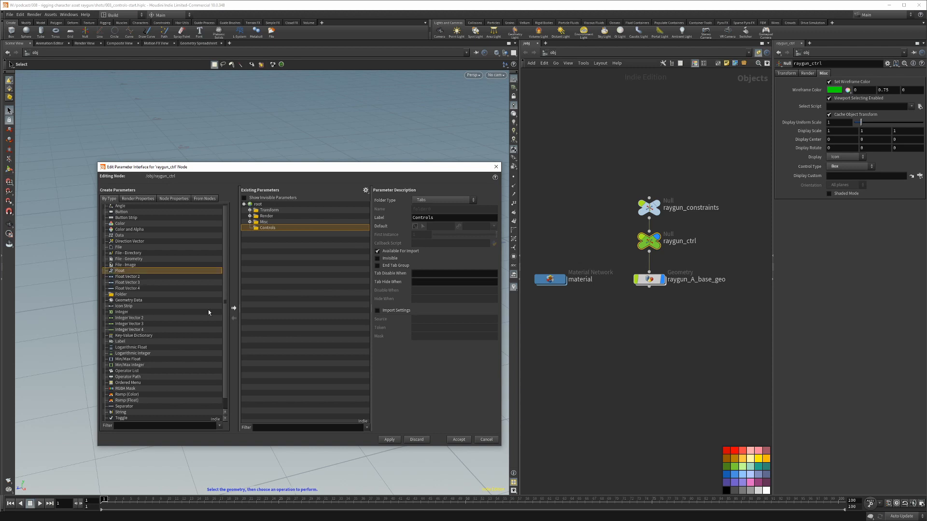
{"action": "left_click", "coordinate": [233, 308]}
{"action": "left_click_drag", "start_coordinate": [313, 168], "coordinate": [600, 138]}
{"action": "left_click_drag", "start_coordinate": [329, 255], "coordinate": [366, 246], "text": "alt"}
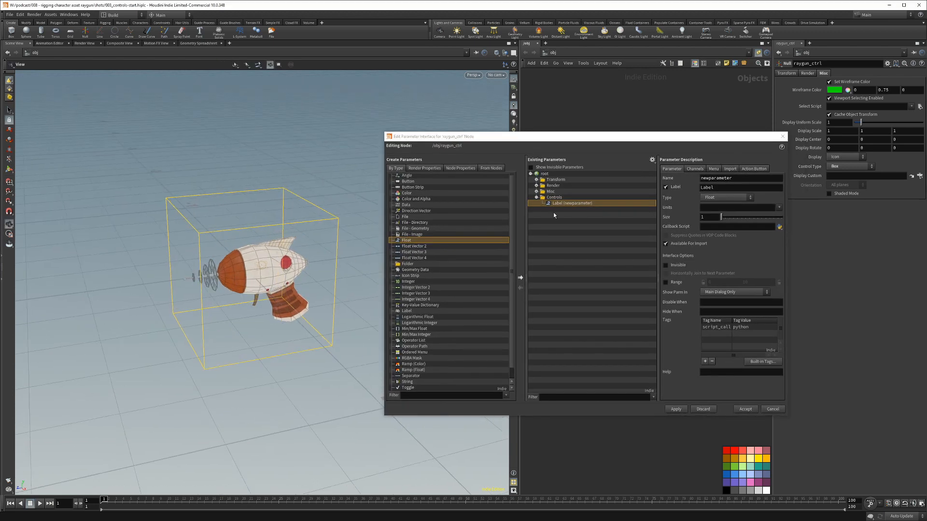
{"action": "double_click", "coordinate": [562, 203]}
{"action": "type", "text": "Trig"}
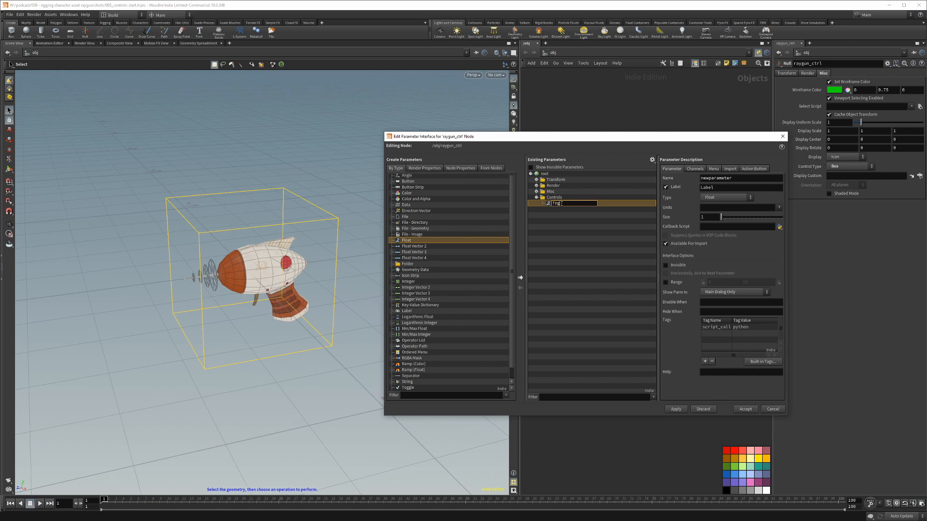
{"action": "type", "text": "ger"}
{"action": "key", "text": "Return"}
- Enable a range of 0 to 1 on the Trigger parameter and set its name to trigger
{"action": "left_click", "coordinate": [666, 282]}
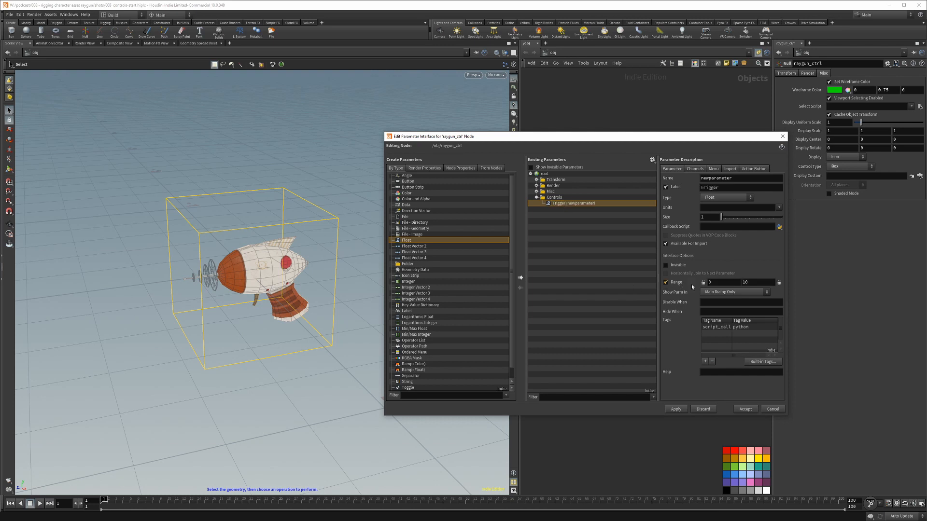
{"action": "left_click", "coordinate": [714, 283]}
{"action": "key", "text": "Tab"}
{"action": "type", "text": "1"}
{"action": "key", "text": "Return"}
{"action": "double_click", "coordinate": [736, 179]}
{"action": "type", "text": "trigger"}
{"action": "key", "text": "Return"}
- Duplicate the Trigger parameter, label the copy Side Button and name it side_button
{"action": "key", "text": "ctrl+c"}
{"action": "key", "text": "ctrl+v"}
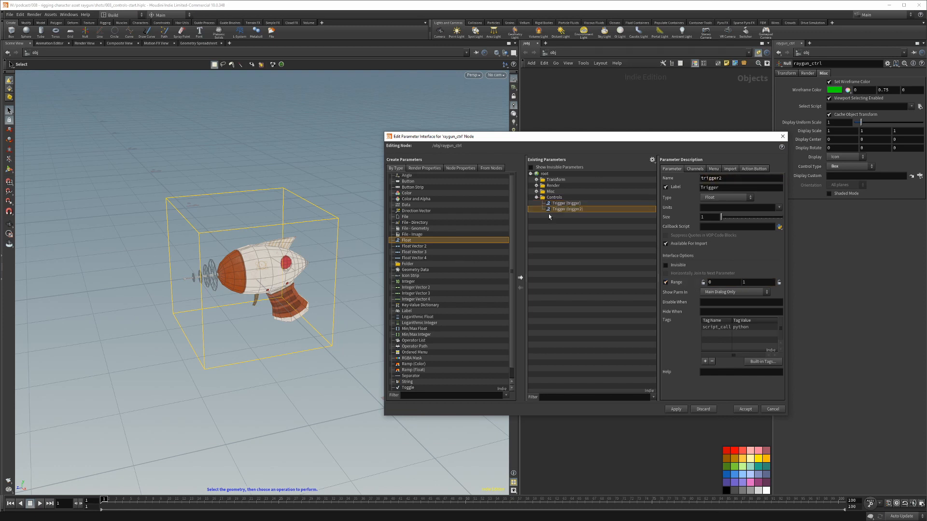
{"action": "double_click", "coordinate": [560, 210]}
{"action": "type", "text": "s"}
{"action": "type", "text": "Side But"}
{"action": "key", "text": "Return"}
{"action": "left_click_drag", "start_coordinate": [724, 178], "coordinate": [659, 176]}
{"action": "type", "text": "sidel button"}
- Turn on automatic channel scoping for both the Trigger and Side Button parameters
{"action": "left_click", "coordinate": [565, 203]}
{"action": "left_click", "coordinate": [572, 210], "text": "shift"}
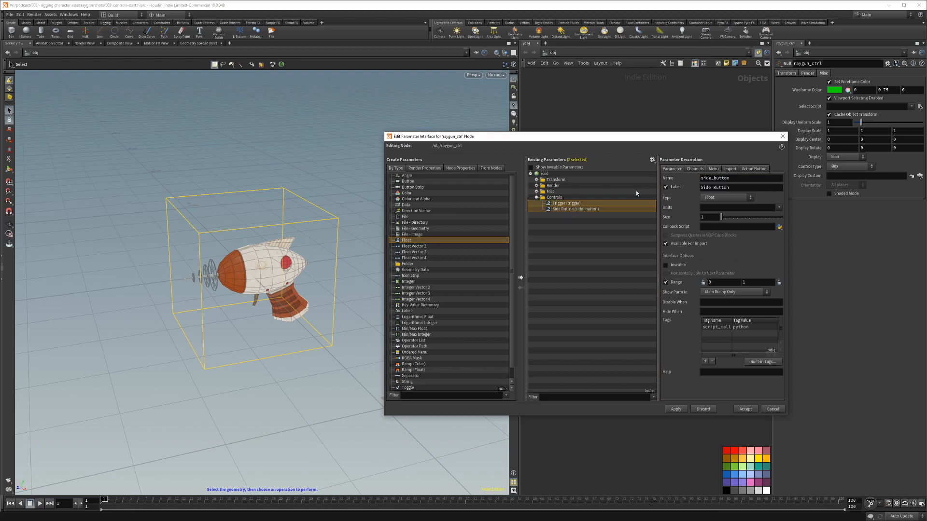
{"action": "left_click", "coordinate": [695, 169]}
{"action": "left_click", "coordinate": [677, 202]}
{"action": "left_click", "coordinate": [671, 168]}
{"action": "left_click", "coordinate": [569, 180]}
- Duplicate the Side Button parameter, label the copy "Bend front" and name it bend_front
{"action": "left_click", "coordinate": [570, 209]}
{"action": "key", "text": "ctrl+v"}
{"action": "double_click", "coordinate": [570, 215]}
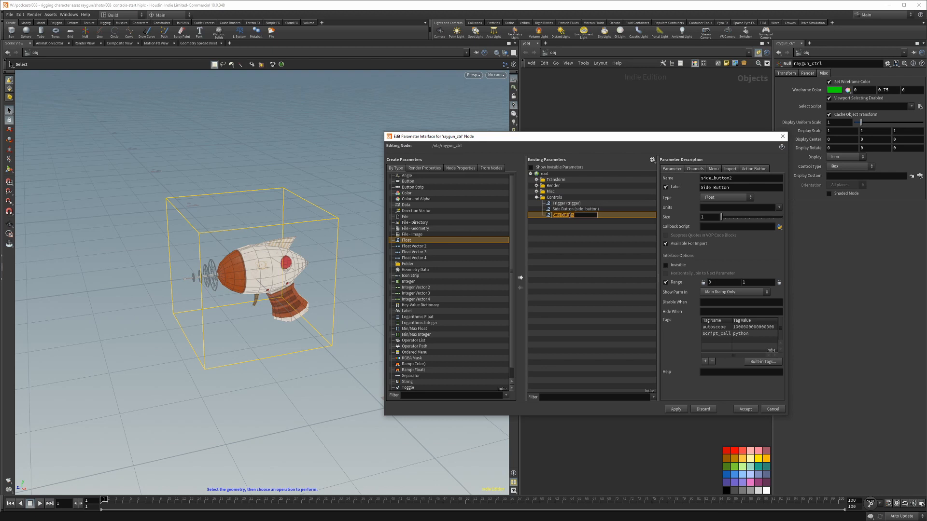
{"action": "type", "text": "S"}
{"action": "type", "text": "end front"}
{"action": "key", "text": "Return"}
{"action": "double_click", "coordinate": [734, 179]}
{"action": "type", "text": "bend_front"}
{"action": "key", "text": "Return"}
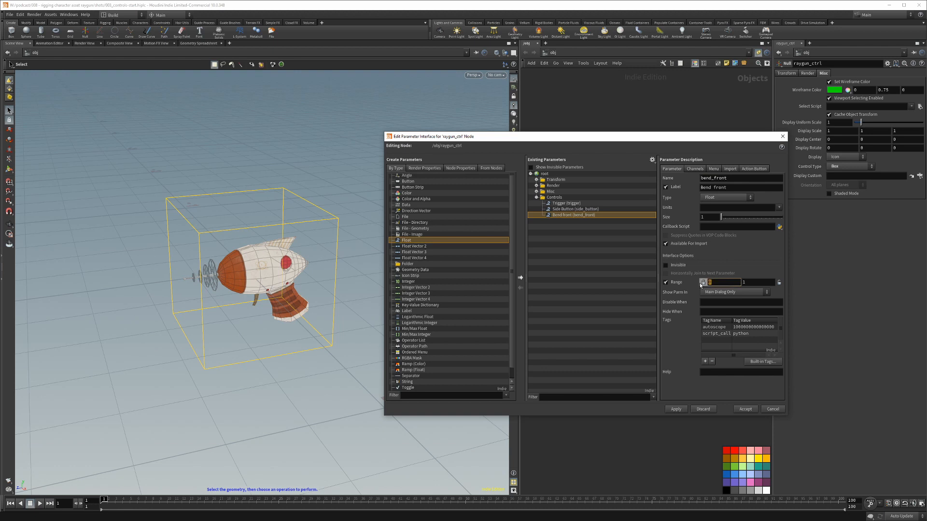
- Set the minimum of the Bend front parameter's range to -1
{"action": "double_click", "coordinate": [713, 282]}
{"action": "type", "text": "-1"}
{"action": "left_click_drag", "start_coordinate": [221, 297], "coordinate": [208, 284], "text": "alt"}
{"action": "right_click_drag", "start_coordinate": [208, 285], "coordinate": [217, 285], "text": "alt"}
{"action": "left_click_drag", "start_coordinate": [217, 286], "coordinate": [194, 286], "text": "alt"}
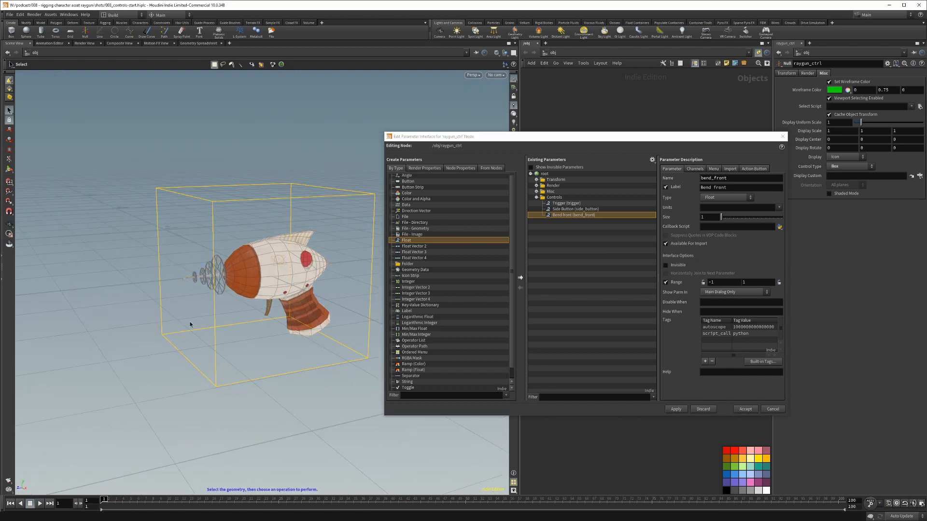
- Duplicate the Bend front parameter, label the copy "Squash & Stretch" and name it squash_stretch
{"action": "left_click", "coordinate": [559, 221]}
{"action": "left_click", "coordinate": [560, 217]}
{"action": "left_click_drag", "start_coordinate": [203, 286], "coordinate": [195, 288], "text": "alt"}
{"action": "left_click", "coordinate": [555, 225]}
{"action": "left_click_drag", "start_coordinate": [562, 216], "coordinate": [565, 223], "text": "ctrl"}
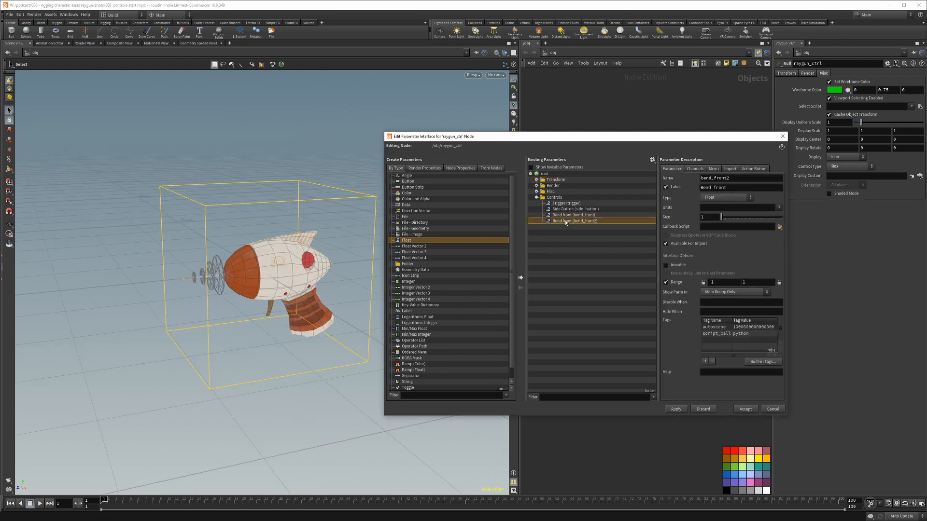
{"action": "type", "text": "Squash & Stretch"}
{"action": "key", "text": "Return"}
{"action": "double_click", "coordinate": [738, 179]}
{"action": "type", "text": "squa"}
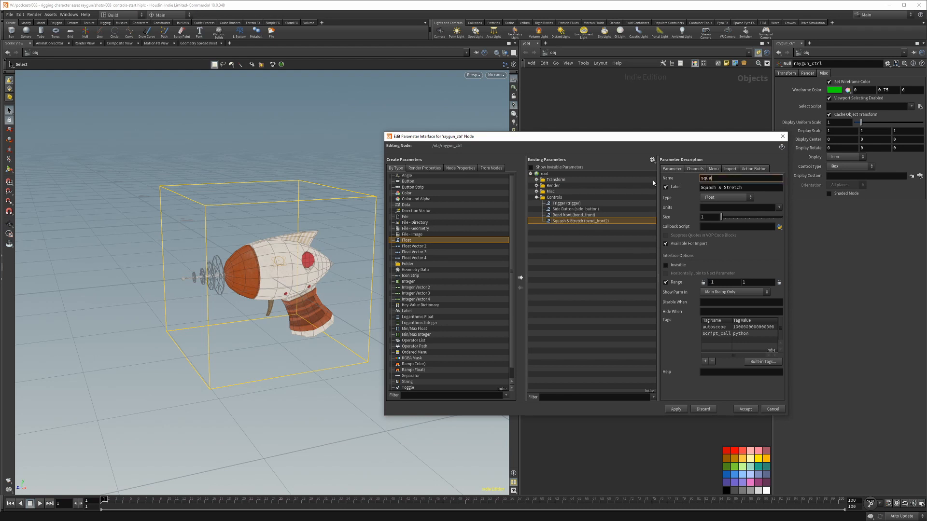
{"action": "type", "text": "sh_stretch"}
{"action": "key", "text": "Return"}
{"action": "key", "text": "Return"}
{"action": "key", "text": "Tab"}
- Add an integer parameter below Squash & Stretch, labelled "Custom Space" and named custom_space, with a range from 0 to 1
{"action": "left_click", "coordinate": [556, 179]}
{"action": "left_click", "coordinate": [569, 222]}
{"action": "left_click", "coordinate": [409, 282]}
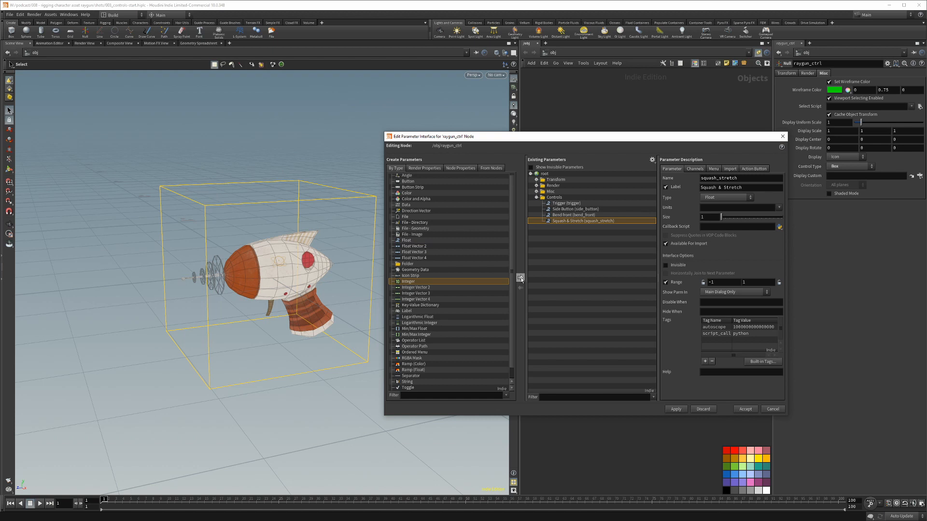
{"action": "left_click", "coordinate": [520, 278]}
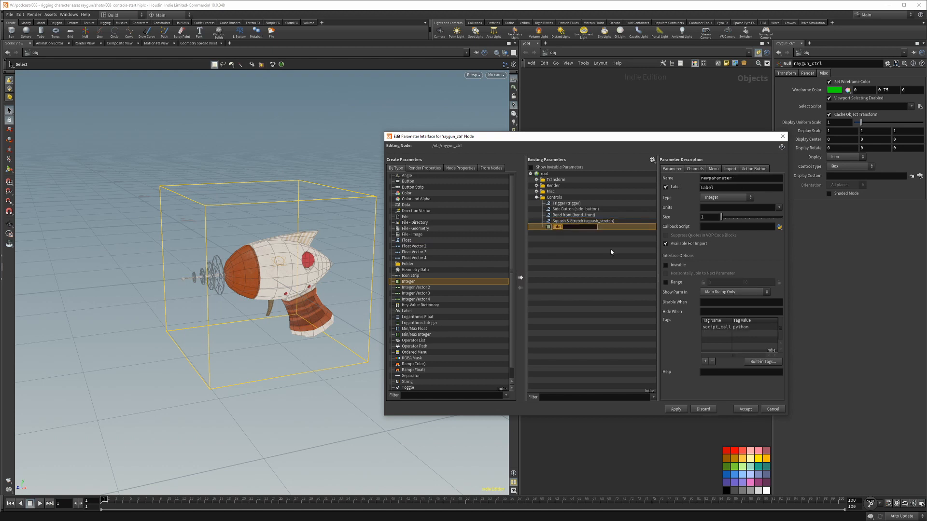
{"action": "type", "text": "Custom Space"}
{"action": "key", "text": "Return"}
{"action": "left_click", "coordinate": [695, 169]}
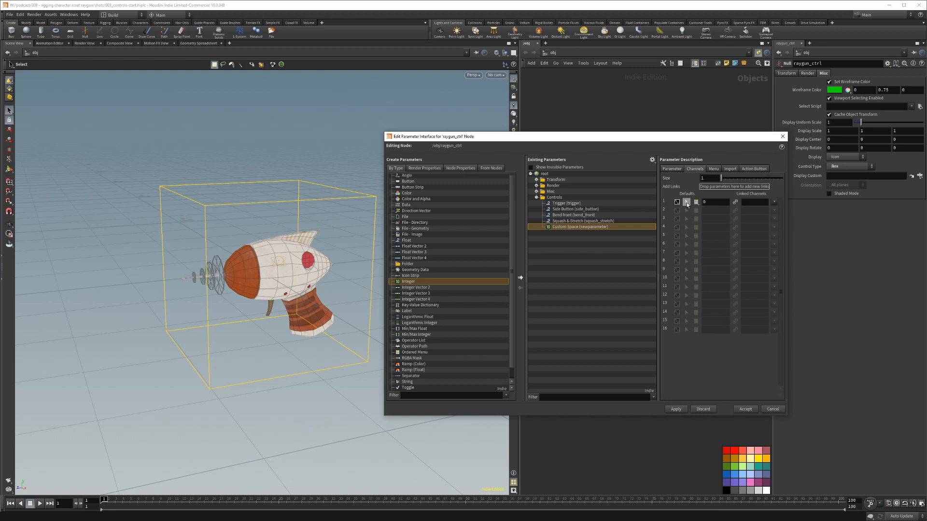
{"action": "left_click", "coordinate": [672, 169]}
{"action": "type", "text": "custom_space"}
{"action": "key", "text": "Return"}
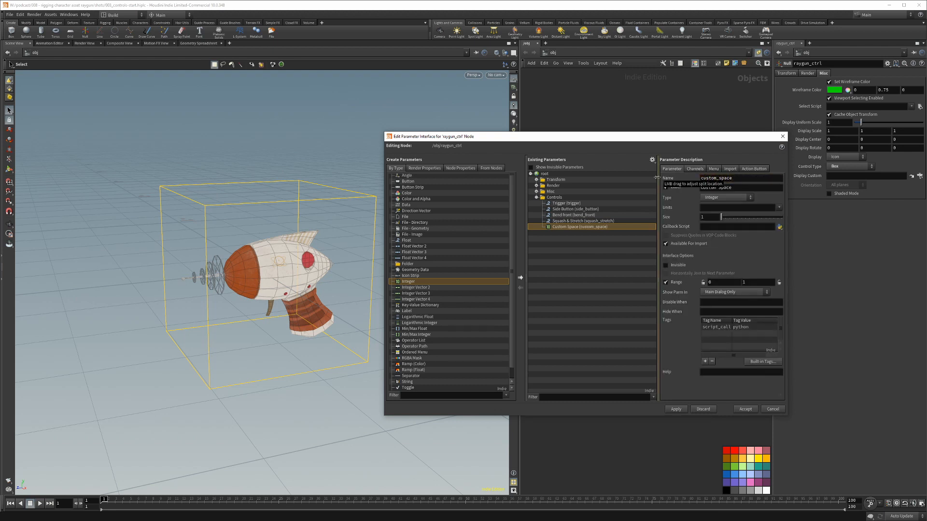
- Add an Operator Path parameter to the Controls folder, label it "Custom Space Object" and name it custom_space_object
{"action": "left_click", "coordinate": [424, 346]}
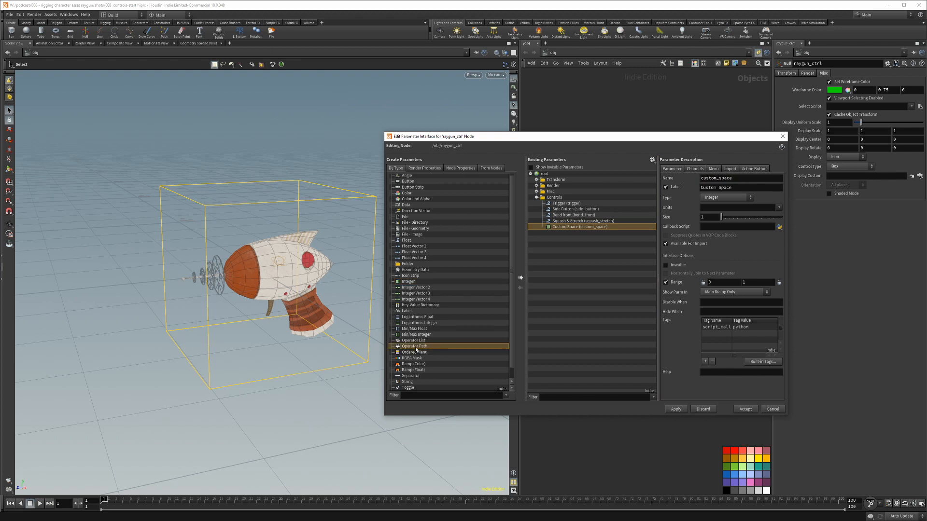
{"action": "left_click_drag", "start_coordinate": [511, 257], "coordinate": [554, 198]}
{"action": "double_click", "coordinate": [568, 233]}
{"action": "type", "text": "Custom Space Object"}
{"action": "key", "text": "Return"}
{"action": "double_click", "coordinate": [733, 179]}
{"action": "type", "text": "cu"}
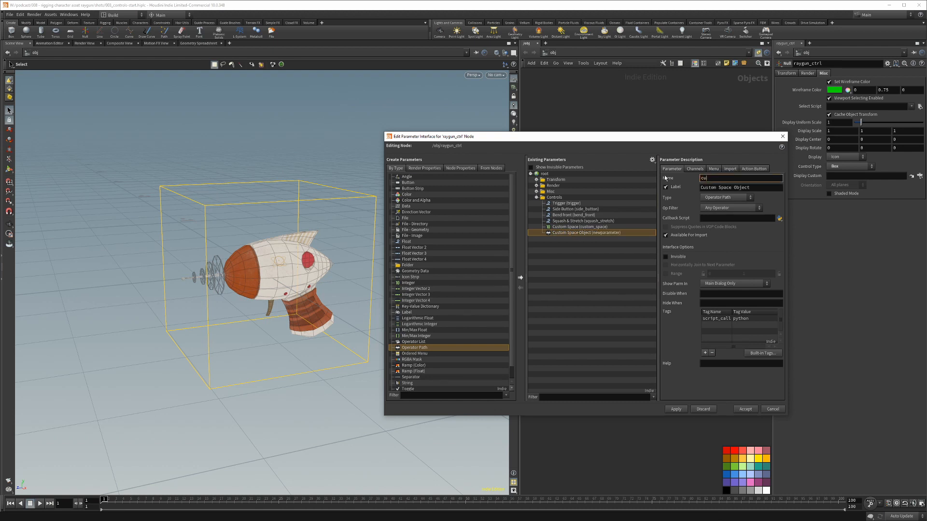
{"action": "type", "text": "stom_space_object"}
{"action": "key", "text": "Return"}
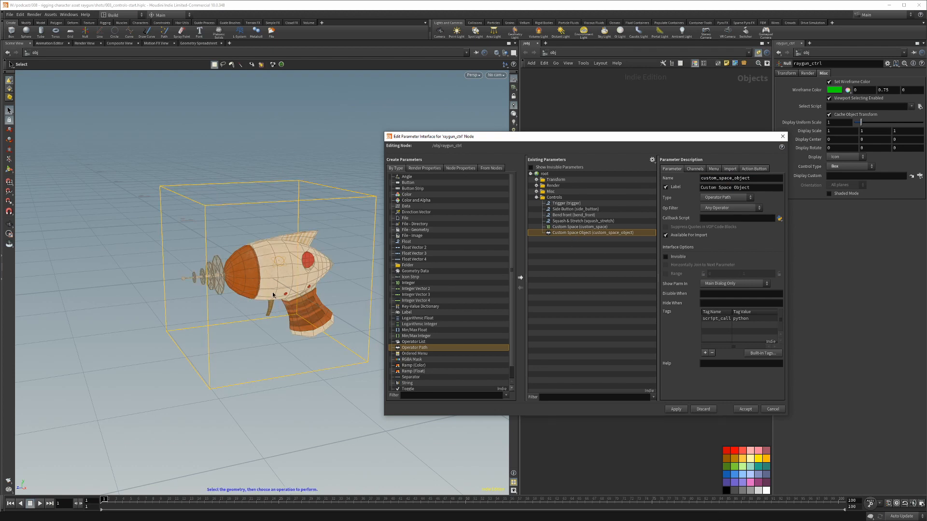
- Turn on automatic channel scoping for the Custom Space parameter and accept the parameter interface changes
{"action": "left_click", "coordinate": [570, 234]}
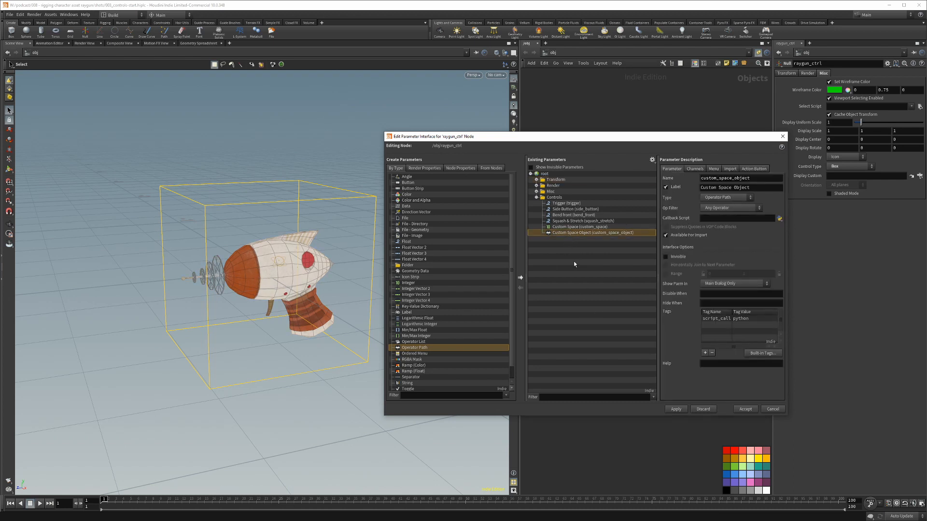
{"action": "left_click", "coordinate": [575, 226]}
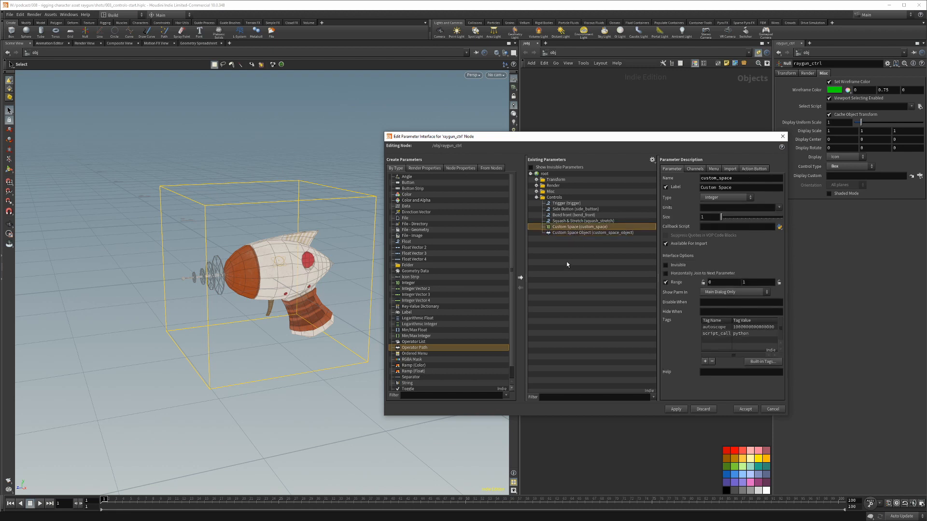
{"action": "left_click", "coordinate": [572, 233]}
{"action": "key", "text": "Up"}
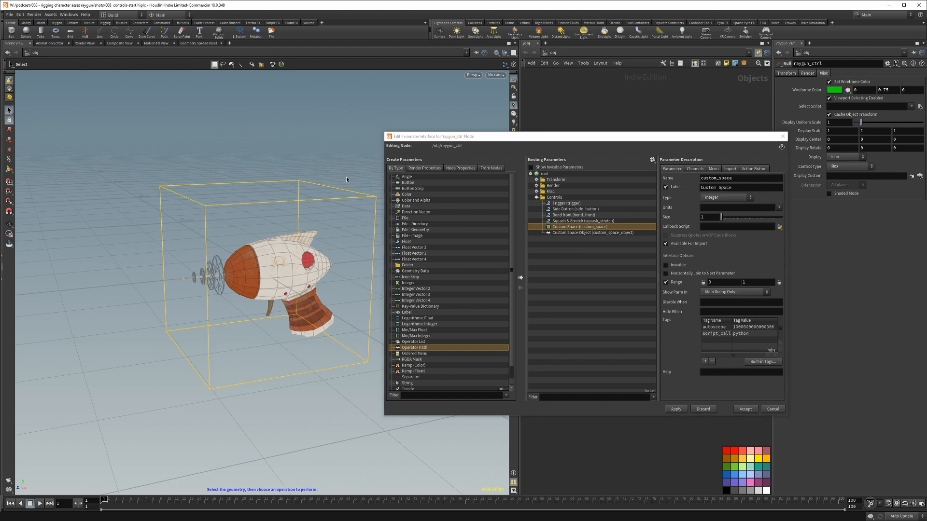
{"action": "left_click", "coordinate": [585, 233]}
{"action": "left_click", "coordinate": [745, 409]}
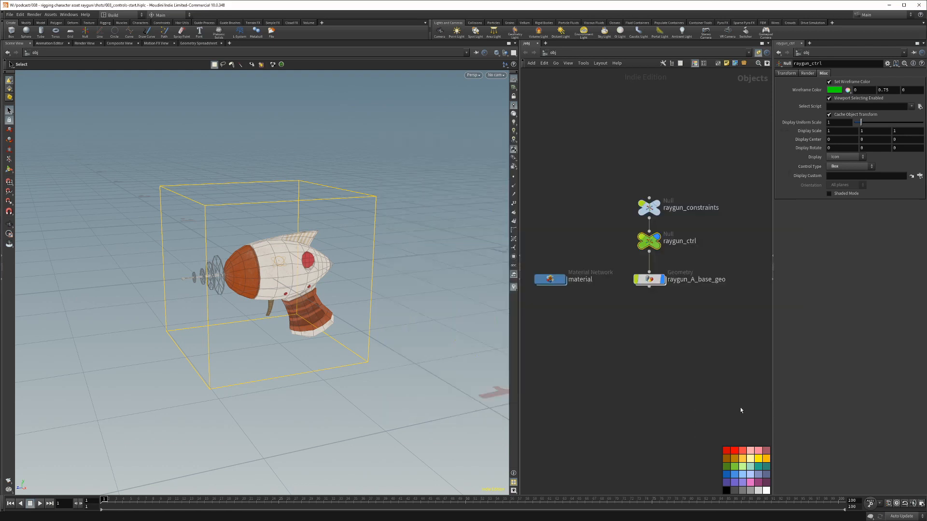
- Review the new Controls parameters on the raygun_ctrl null
{"action": "left_click", "coordinate": [840, 74]}
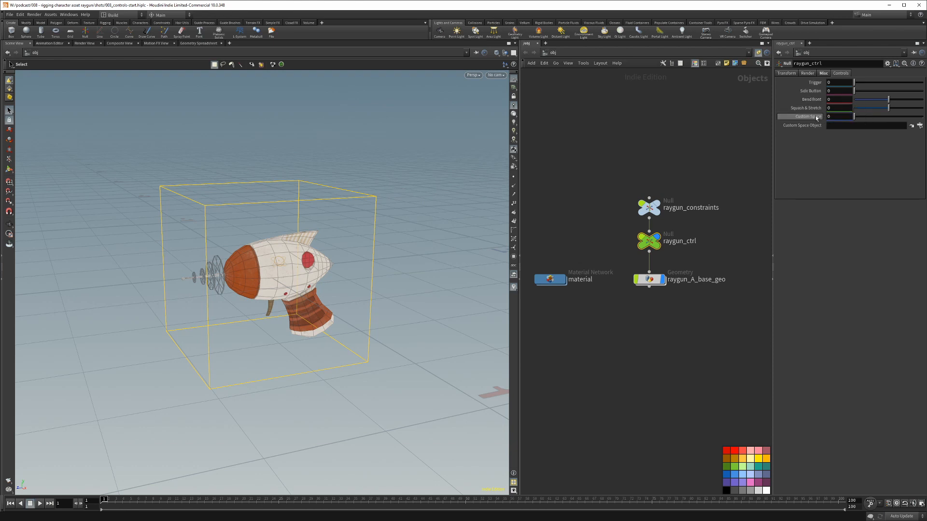
{"action": "left_click", "coordinate": [616, 162]}
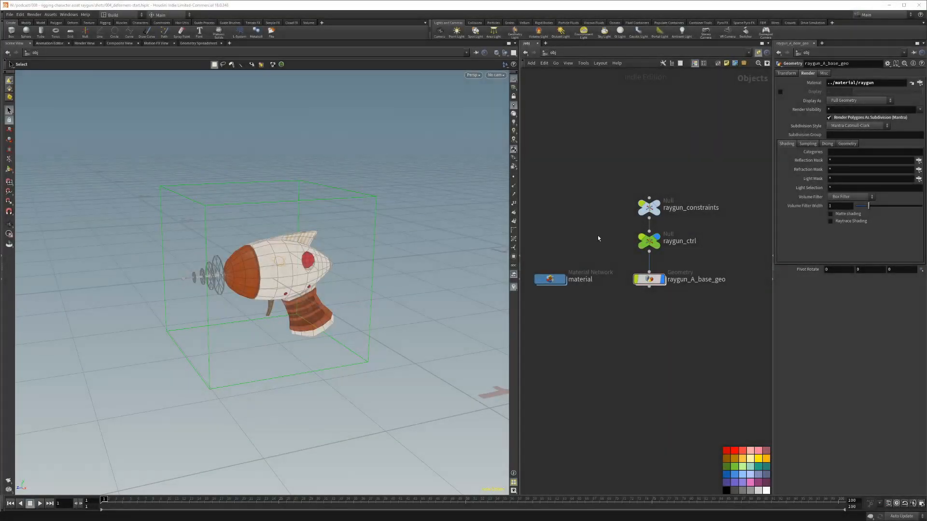
{"action": "left_click", "coordinate": [649, 241]}
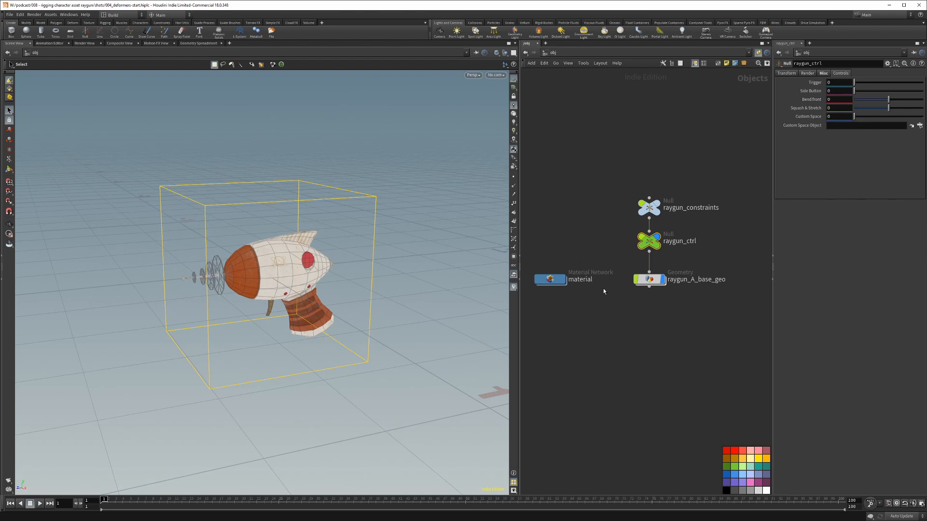
- Inside raygun_A_base_geo, add a Group Create node below import_geometry and rename it trigger_grp
{"action": "double_click", "coordinate": [652, 282]}
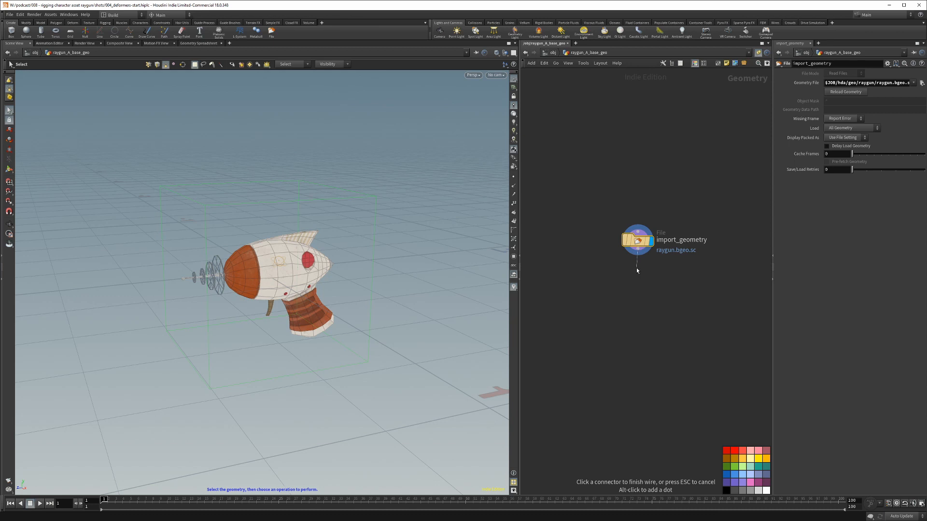
{"action": "key", "text": "Tab"}
{"action": "type", "text": "group"}
{"action": "key", "text": "Return"}
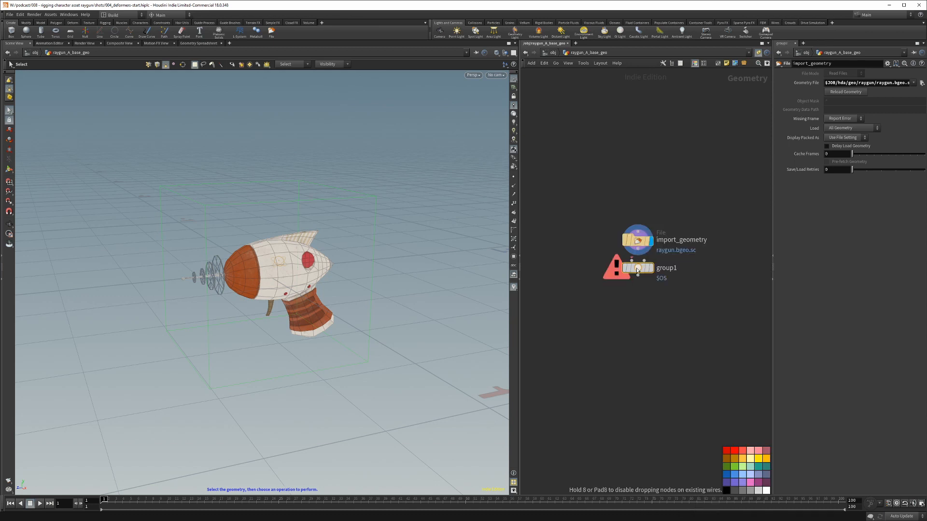
{"action": "left_click", "coordinate": [650, 267]}
{"action": "left_click_drag", "start_coordinate": [644, 268], "coordinate": [644, 274]}
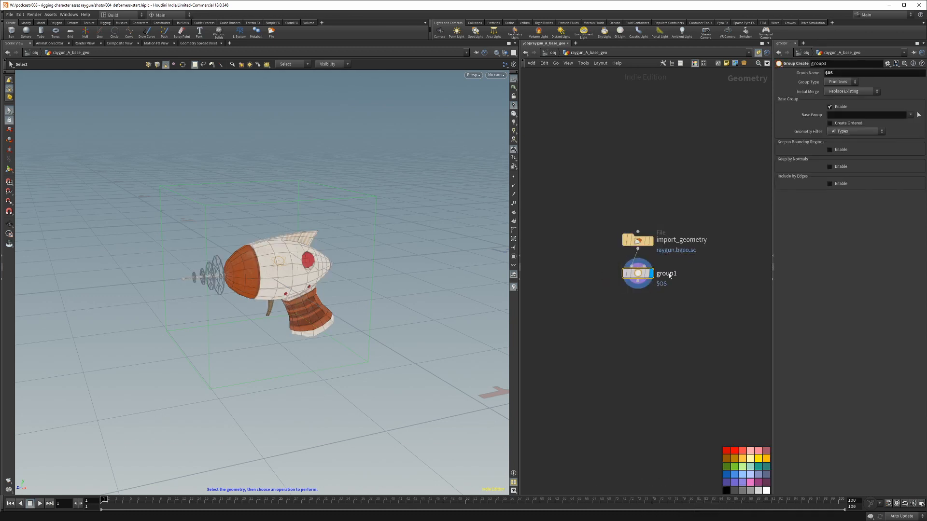
{"action": "double_click", "coordinate": [668, 273]}
{"action": "type", "text": "trigger_grp"}
{"action": "key", "text": "Return"}
- Set trigger_grp to a Points group named trigger, with the points of the gun's trigger as its base group
{"action": "left_click", "coordinate": [838, 83]}
{"action": "left_click", "coordinate": [837, 94]}
{"action": "left_click_drag", "start_coordinate": [841, 73], "coordinate": [807, 75]}
{"action": "key", "text": "BackSpace"}
{"action": "type", "text": "trigger"}
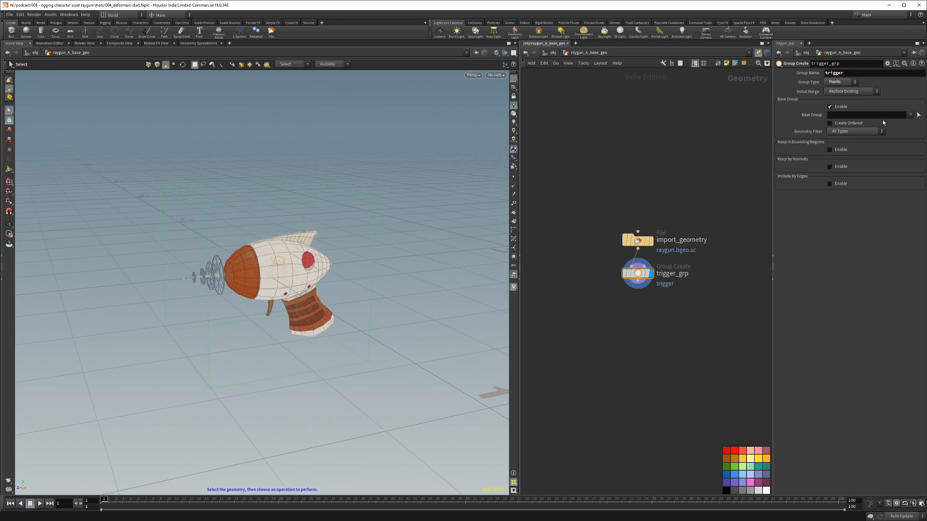
{"action": "left_click", "coordinate": [918, 115]}
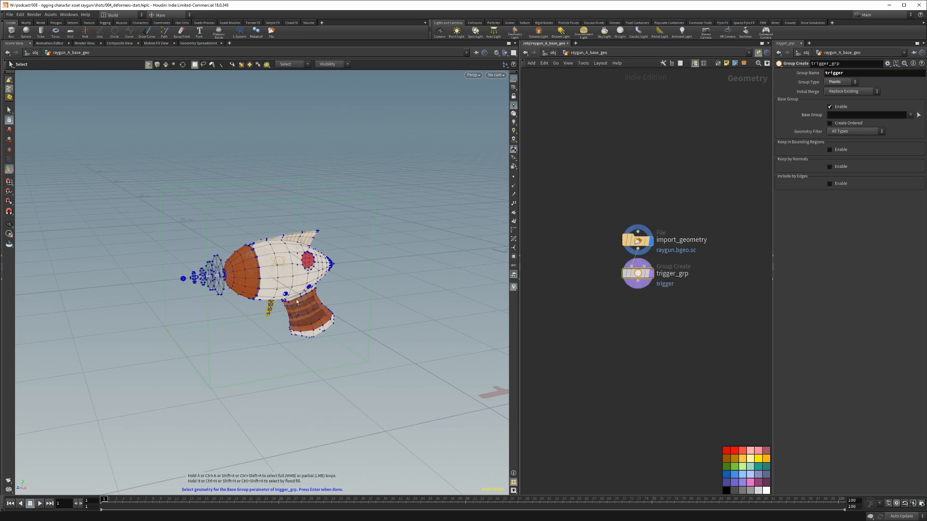
{"action": "key", "text": "Return"}
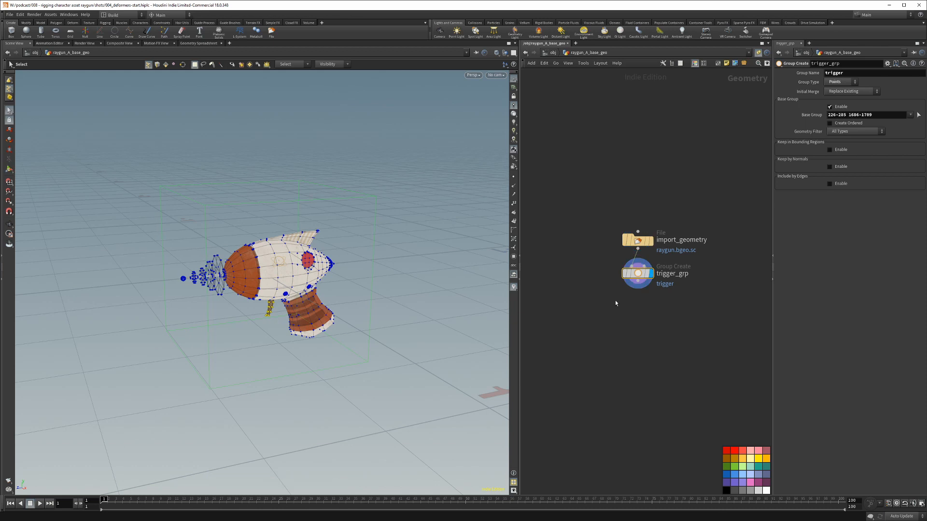
- Duplicate trigger_grp below itself, rename the copy side_button_grp and set its base group to the red side button's points
{"action": "left_click_drag", "start_coordinate": [635, 276], "coordinate": [714, 306], "text": "alt"}
{"action": "double_click", "coordinate": [676, 303]}
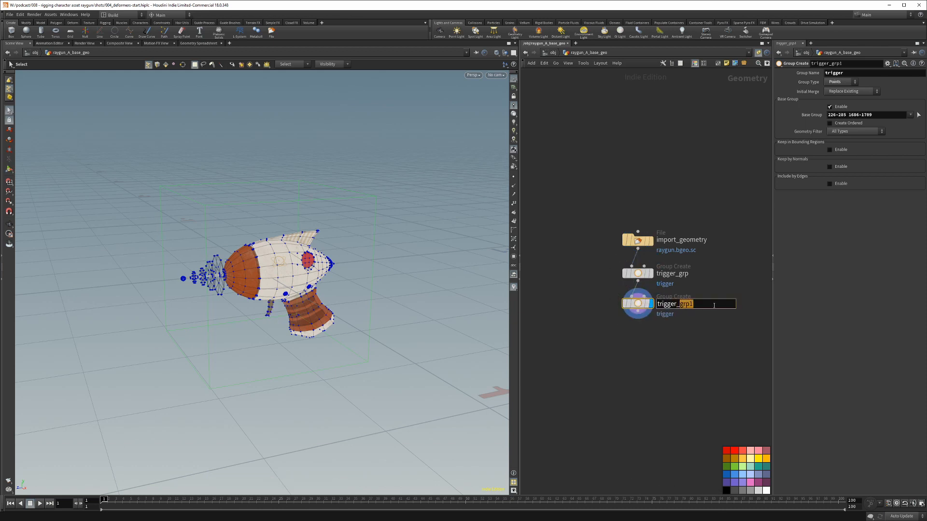
{"action": "key", "text": "Home"}
{"action": "key", "text": "shift+End"}
{"action": "type", "text": "side_button_grp"}
{"action": "key", "text": "Return"}
{"action": "left_click", "coordinate": [919, 115]}
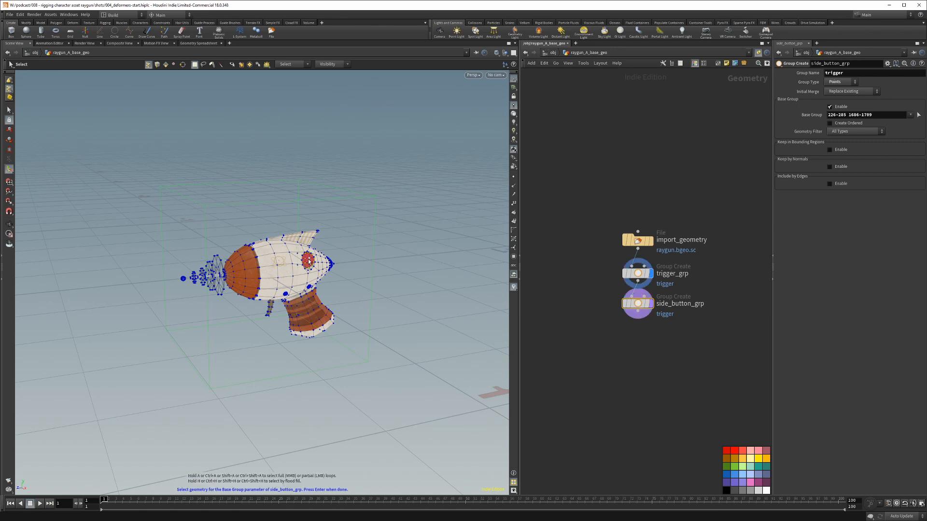
{"action": "key", "text": "Return"}
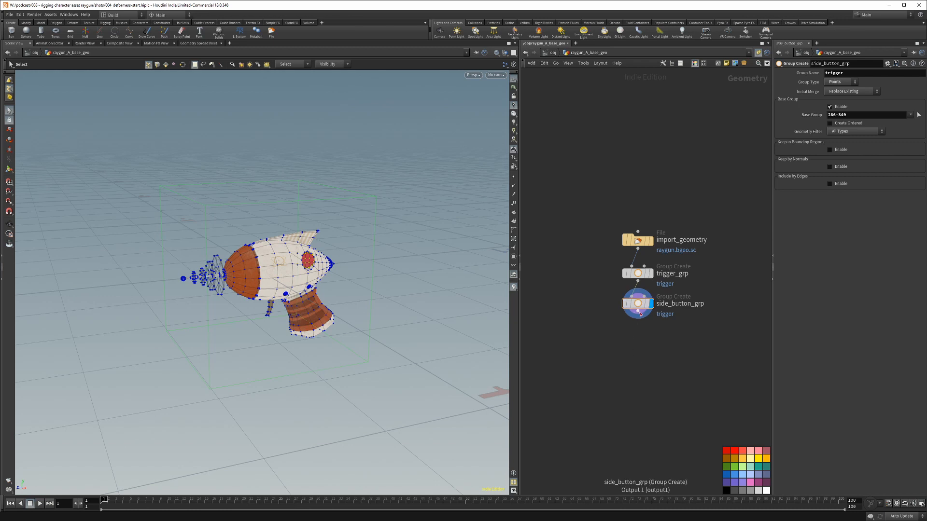
- Duplicate side_button_grp, wire the copy below the original and rename it bend_front_grp
{"action": "key", "text": "ctrl+c"}
{"action": "key", "text": "ctrl+v"}
{"action": "left_click_drag", "start_coordinate": [631, 325], "coordinate": [638, 311]}
{"action": "double_click", "coordinate": [667, 333]}
{"action": "type", "text": "bend"}
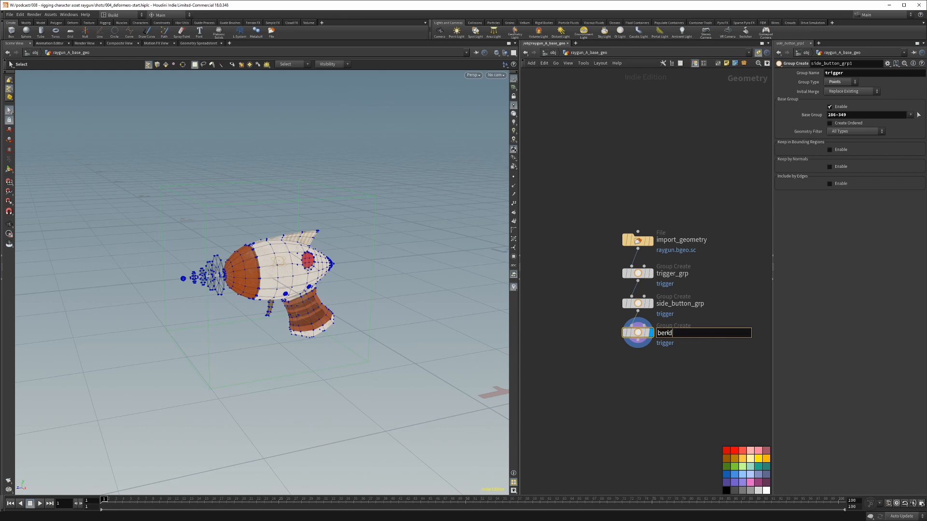
{"action": "type", "text": "_front_grp"}
{"action": "key", "text": "Return"}
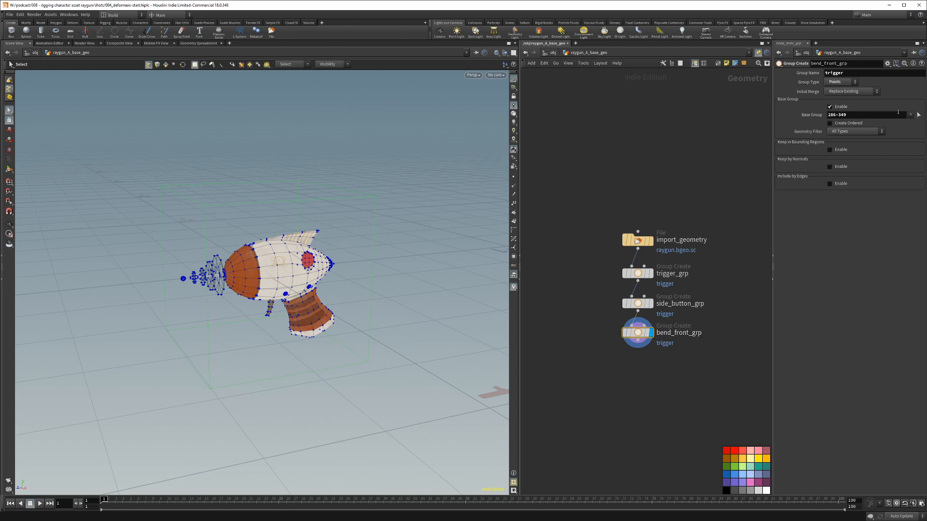
- Set the base group of bend_front_grp to the points of the gun's front rings, tip and orange nose section
{"action": "left_click", "coordinate": [918, 115]}
{"action": "left_click_drag", "start_coordinate": [178, 259], "coordinate": [215, 302]}
{"action": "left_click_drag", "start_coordinate": [165, 236], "coordinate": [236, 308]}
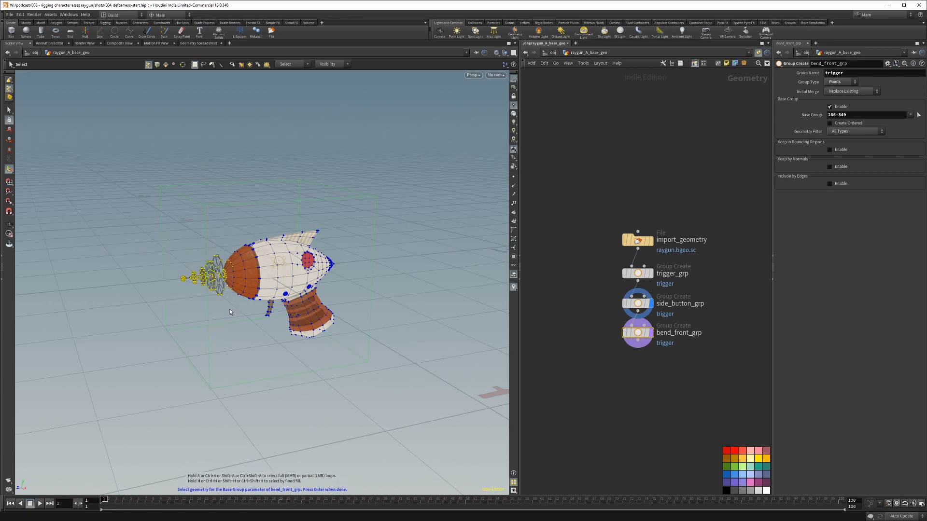
{"action": "left_click_drag", "start_coordinate": [234, 277], "coordinate": [207, 269], "text": "alt"}
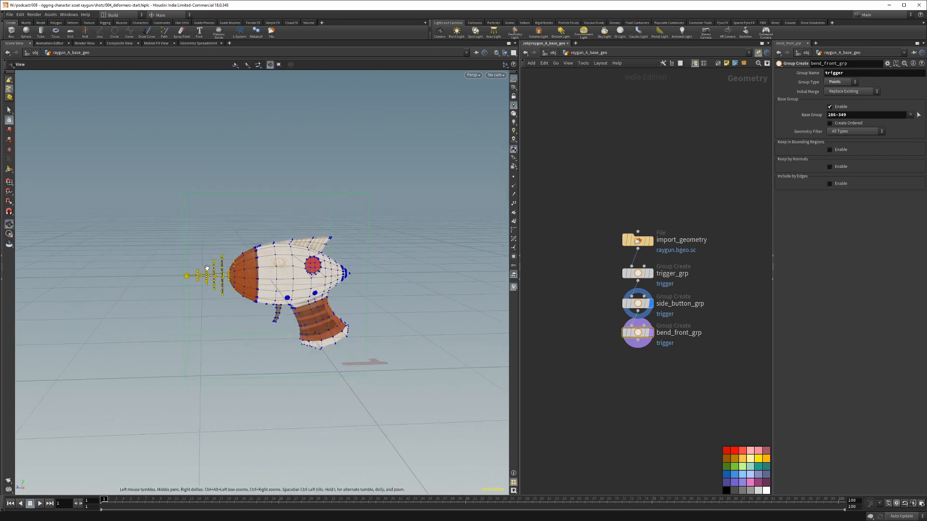
{"action": "right_click_drag", "start_coordinate": [207, 269], "coordinate": [282, 271], "text": "alt"}
{"action": "key", "text": "s"}
{"action": "left_click_drag", "start_coordinate": [151, 216], "coordinate": [256, 335]}
{"action": "key", "text": "shift+g"}
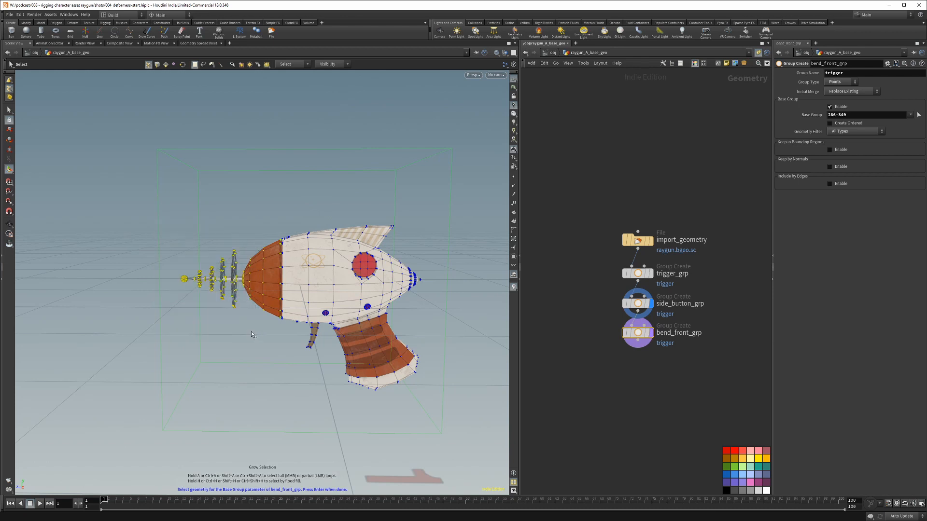
{"action": "key", "text": "Escape"}
{"action": "left_click_drag", "start_coordinate": [265, 282], "coordinate": [231, 286]}
{"action": "left_click_drag", "start_coordinate": [287, 294], "coordinate": [260, 285]}
{"action": "key", "text": "s"}
{"action": "key", "text": "Return"}
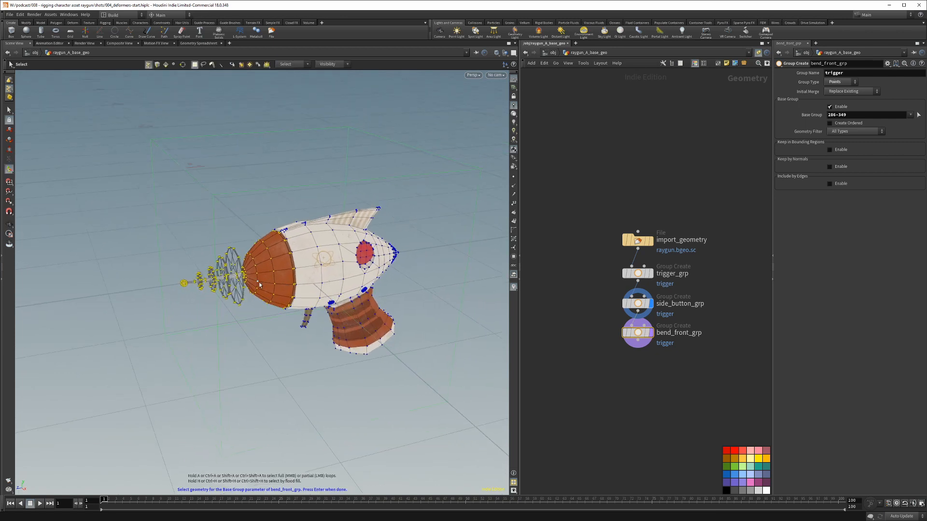
- Set the group name of side_button_grp to side_button
{"action": "key", "text": "Escape"}
{"action": "left_click_drag", "start_coordinate": [327, 300], "coordinate": [288, 266]}
{"action": "key", "text": "s"}
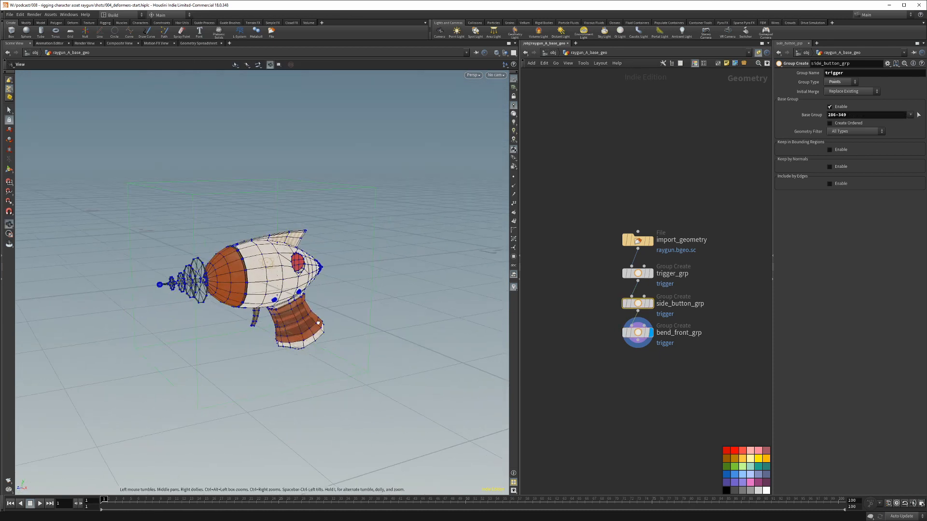
{"action": "key", "text": "s"}
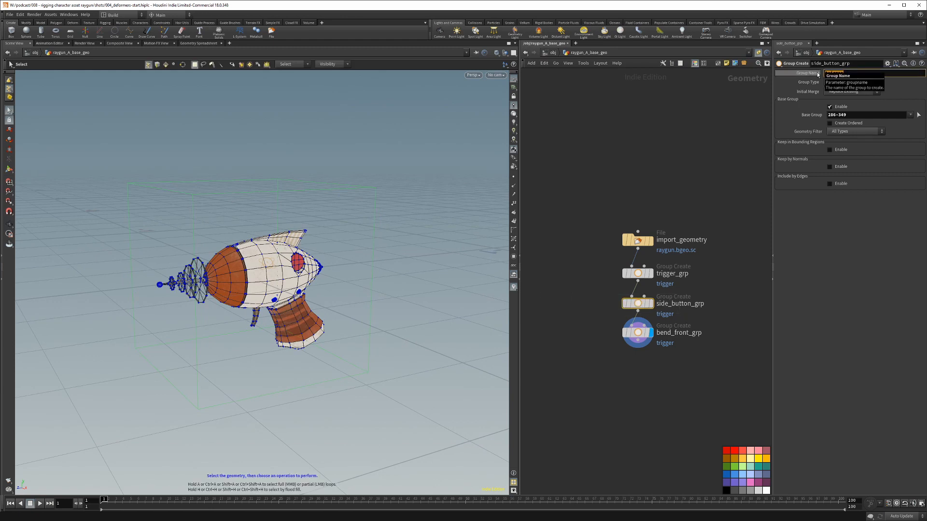
{"action": "type", "text": "side_button"}
{"action": "key", "text": "Return"}
- Set the group name of bend_front_grp to bend_front
{"action": "left_click_drag", "start_coordinate": [608, 319], "coordinate": [742, 359]}
{"action": "double_click", "coordinate": [847, 73]}
{"action": "type", "text": "bend_front"}
{"action": "key", "text": "Return"}
- Add a Null node below bend_front_grp, connected to its output
{"action": "key", "text": "Tab"}
{"action": "type", "text": "null"}
{"action": "key", "text": "Return"}
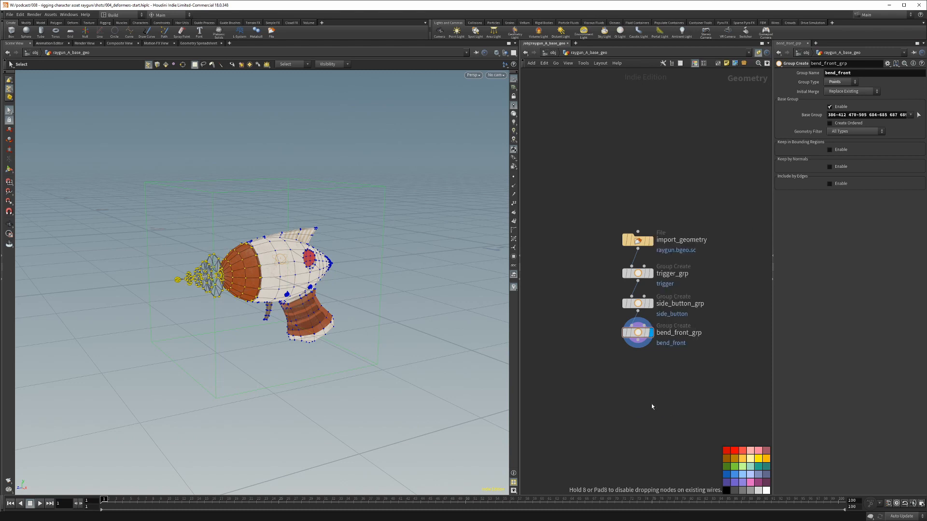
{"action": "left_click", "coordinate": [637, 384]}
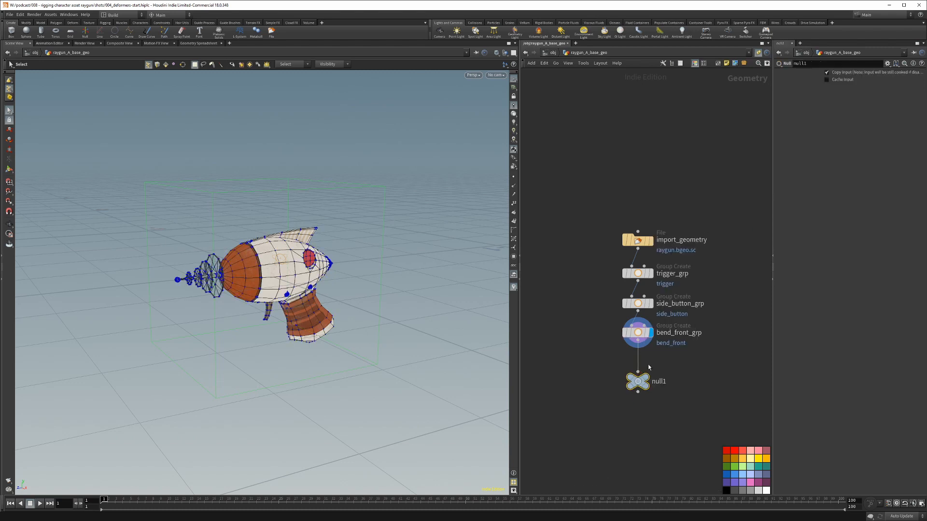
- Rename the new Null node as GROUPS and place it closer below bend_front_grp
{"action": "double_click", "coordinate": [665, 382]}
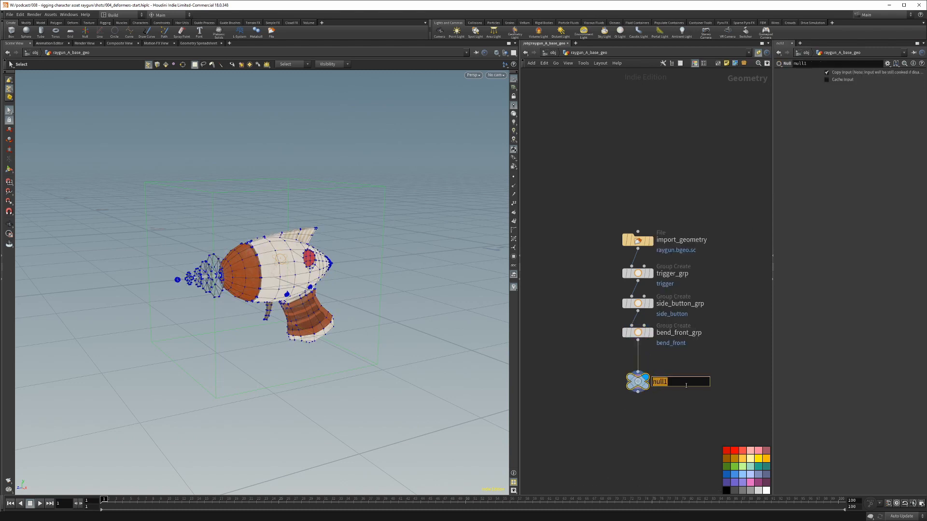
{"action": "type", "text": "GROU"}
{"action": "key", "text": "Return"}
{"action": "middle_click_drag", "start_coordinate": [655, 403], "coordinate": [644, 298]}
{"action": "left_click_drag", "start_coordinate": [628, 279], "coordinate": [628, 265]}
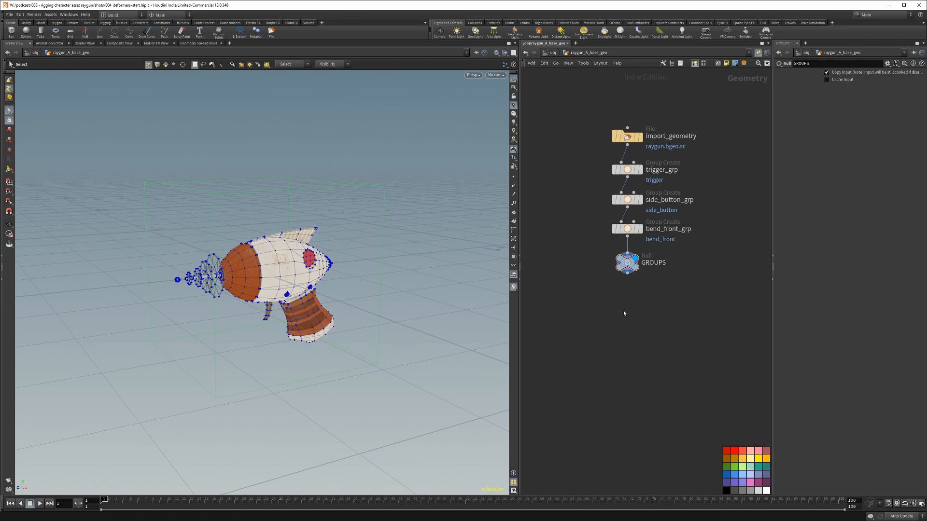
- Add a Transform node below the GROUPS null, connect it to the null's output and display it
{"action": "key", "text": "Tab"}
{"action": "type", "text": "transf"}
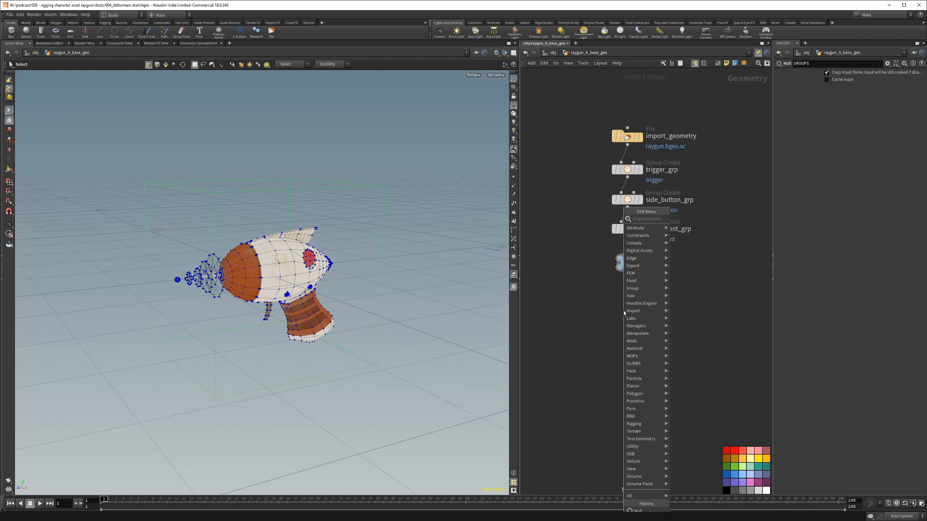
{"action": "key", "text": "Return"}
{"action": "left_click", "coordinate": [624, 311]}
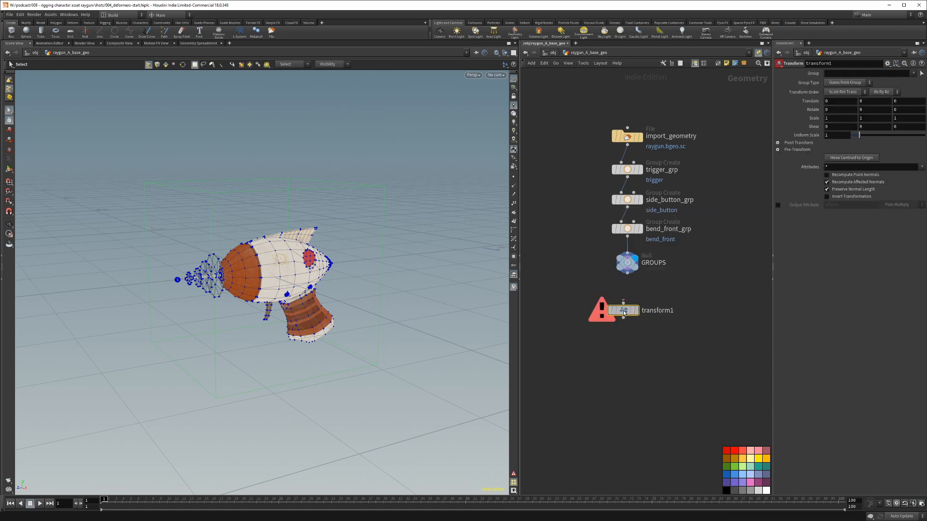
{"action": "left_click_drag", "start_coordinate": [627, 295], "coordinate": [627, 275]}
{"action": "left_click", "coordinate": [640, 301]}
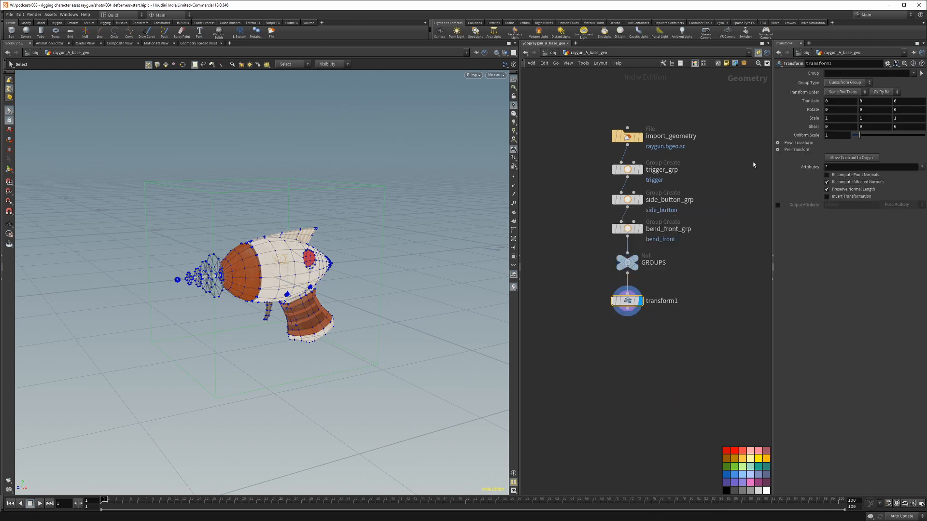
- Set the Transform node's group type to Points and its group to trigger
{"action": "left_click", "coordinate": [845, 85]}
{"action": "left_click", "coordinate": [844, 110]}
{"action": "left_click", "coordinate": [913, 73]}
{"action": "left_click", "coordinate": [918, 97]}
- Activate the Transform node's handle and show the ray gun framed in the right view
{"action": "left_click_drag", "start_coordinate": [356, 301], "coordinate": [306, 306], "text": "alt"}
{"action": "key", "text": "Return"}
{"action": "key", "text": "space+4"}
{"action": "key", "text": "space+g"}
{"action": "right_click_drag", "start_coordinate": [329, 329], "coordinate": [312, 329], "text": "alt"}
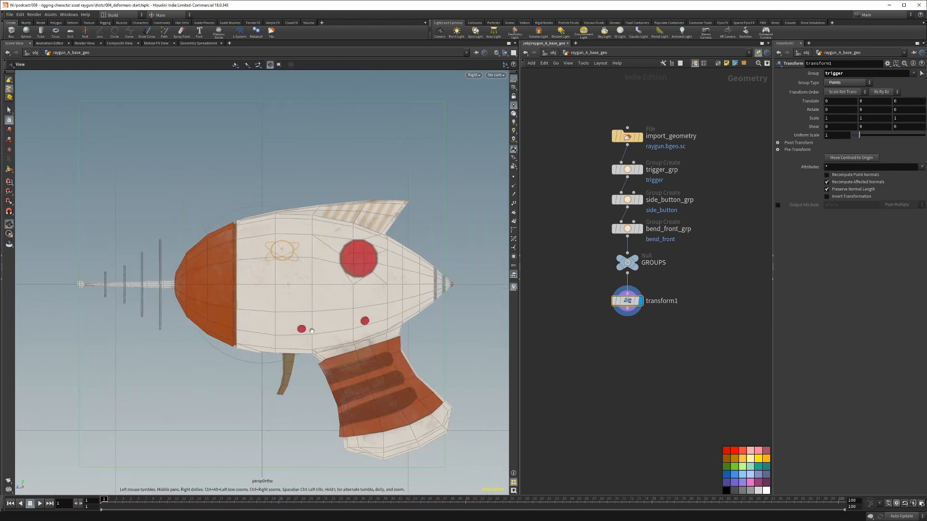
{"action": "middle_click_drag", "start_coordinate": [313, 328], "coordinate": [301, 304], "text": "alt"}
- Try rotating the trigger about the default pivot, then undo the rotation
{"action": "left_click_drag", "start_coordinate": [280, 317], "coordinate": [268, 289]}
{"action": "key", "text": "ctrl+z"}
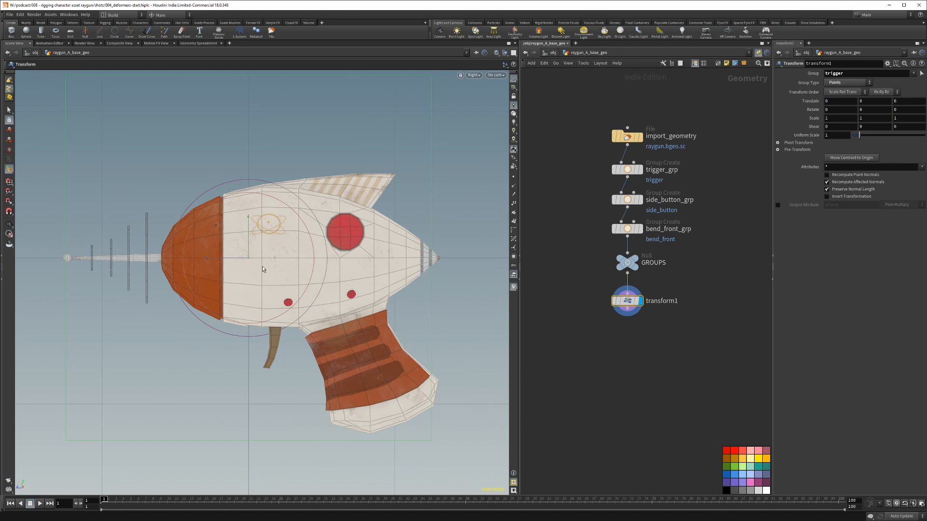
{"action": "right_click", "coordinate": [248, 252]}
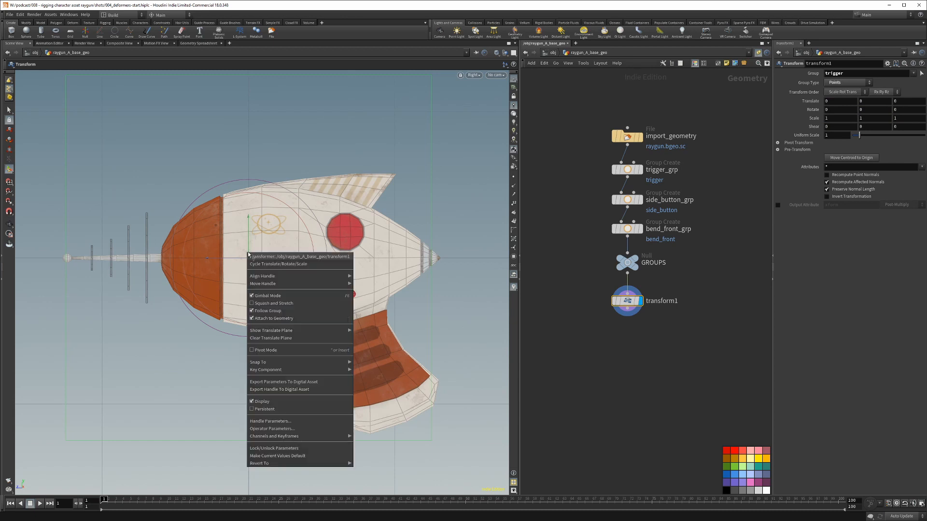
{"action": "key", "text": "Escape"}
- Move the Transform node's pivot to the upper end of the trigger, just inside the gun body
{"action": "key", "text": "Insert"}
{"action": "left_click_drag", "start_coordinate": [248, 258], "coordinate": [275, 319]}
{"action": "left_click_drag", "start_coordinate": [294, 382], "coordinate": [289, 356]}
{"action": "key", "text": "ctrl+z"}
{"action": "key", "text": "Insert"}
{"action": "left_click_drag", "start_coordinate": [274, 282], "coordinate": [274, 274]}
- Test the trigger's rotation about the repositioned pivot and undo it
{"action": "key", "text": "Insert"}
{"action": "left_click_drag", "start_coordinate": [299, 370], "coordinate": [277, 349]}
{"action": "key", "text": "ctrl+z"}
- Rename the Transform node as trigger_deform and return to the perspective view in selection mode
{"action": "double_click", "coordinate": [672, 301]}
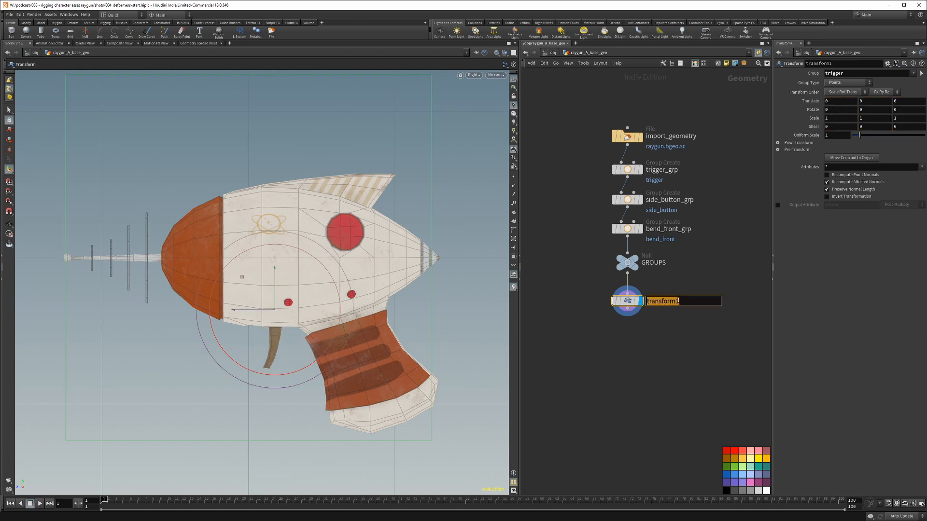
{"action": "type", "text": "trigger_de"}
{"action": "key", "text": "Return"}
{"action": "key", "text": "s"}
{"action": "key", "text": "space+1"}
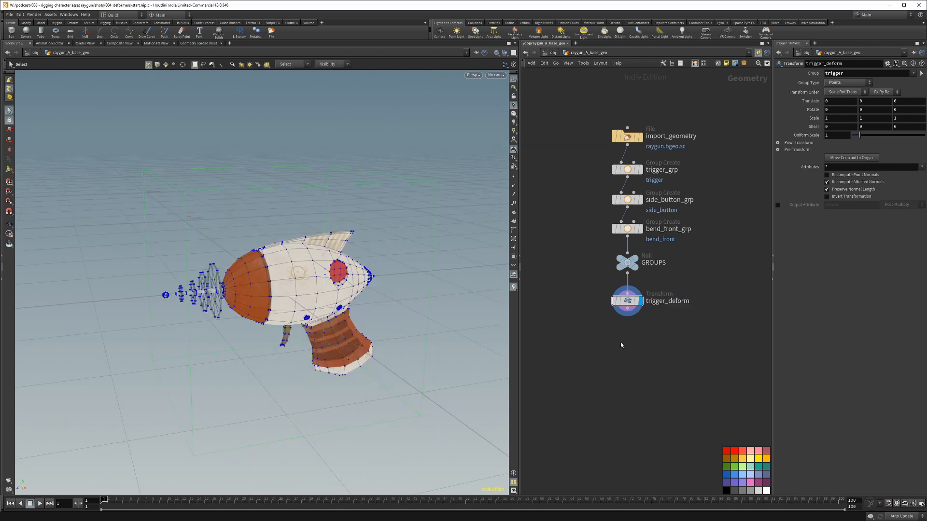
- Copy the Trigger parameter of raygun_ctrl and return to the raygun_A_base_geo network
{"action": "key", "text": "u"}
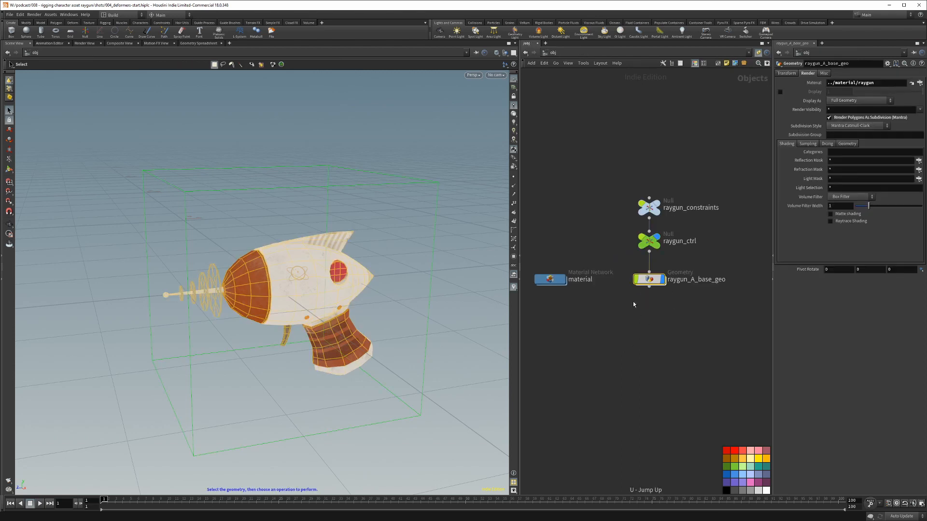
{"action": "left_click", "coordinate": [647, 241]}
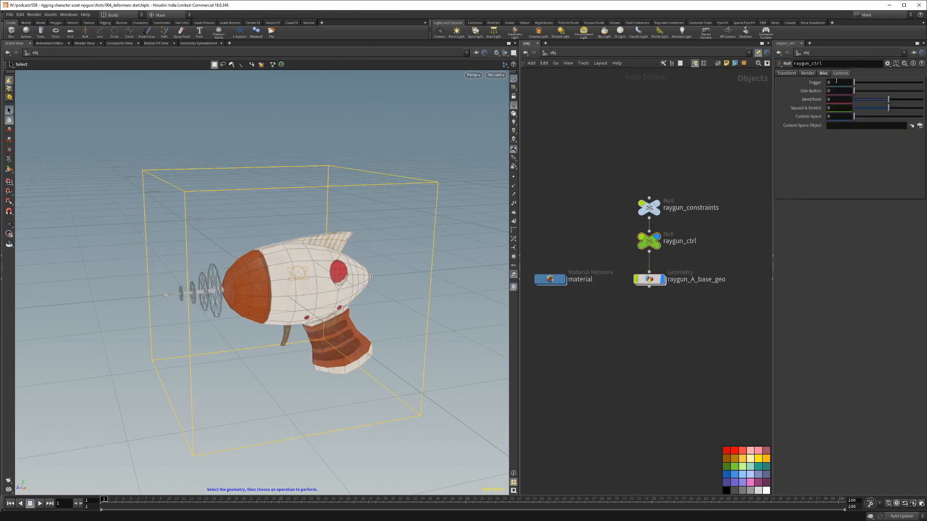
{"action": "right_click", "coordinate": [809, 82]}
{"action": "left_click", "coordinate": [812, 131]}
{"action": "left_click", "coordinate": [525, 53]}
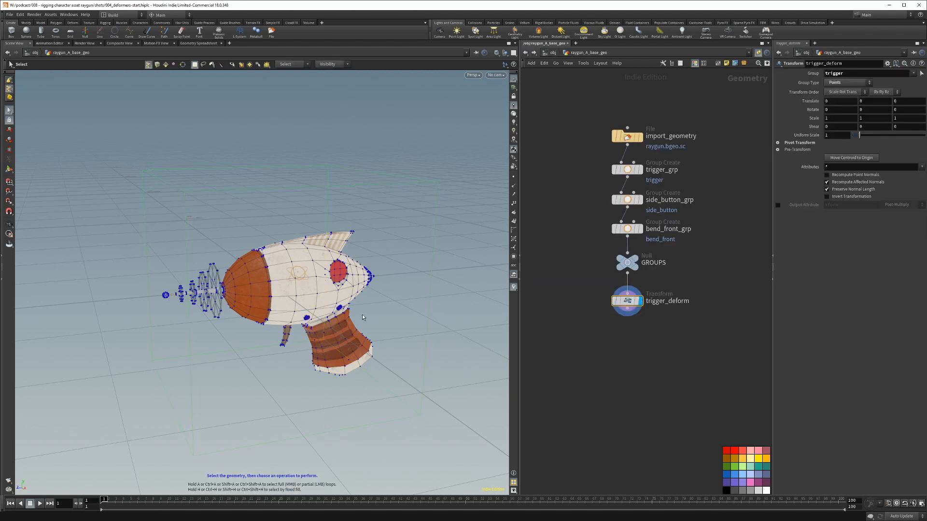
- Rotate the trigger about X to its pulled position and set the X rotation of trigger_deform to 43
{"action": "key", "text": "Return"}
{"action": "left_click_drag", "start_coordinate": [228, 294], "coordinate": [234, 340]}
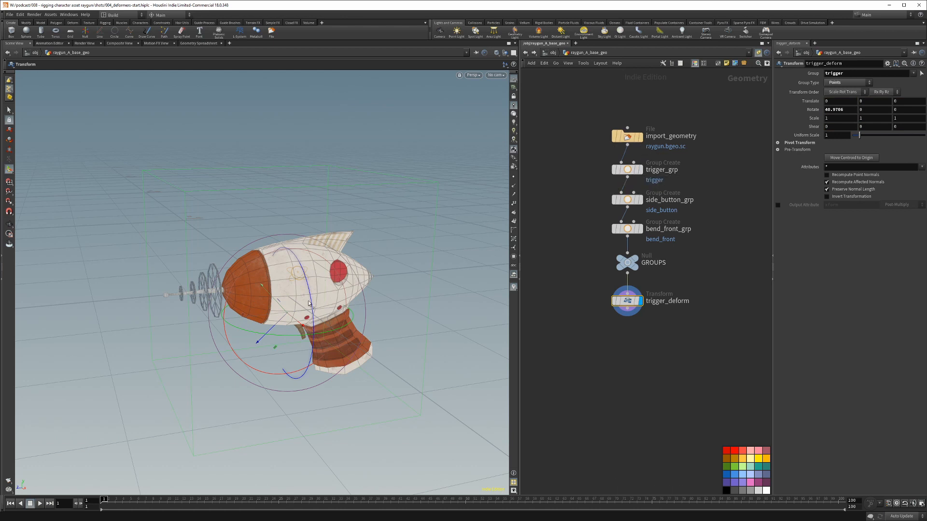
{"action": "left_click_drag", "start_coordinate": [233, 294], "coordinate": [227, 295]}
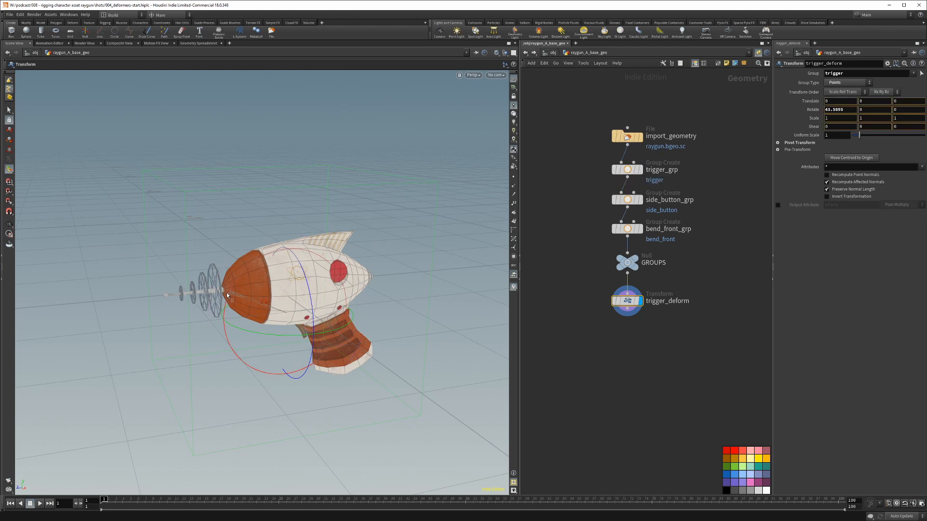
{"action": "double_click", "coordinate": [848, 110]}
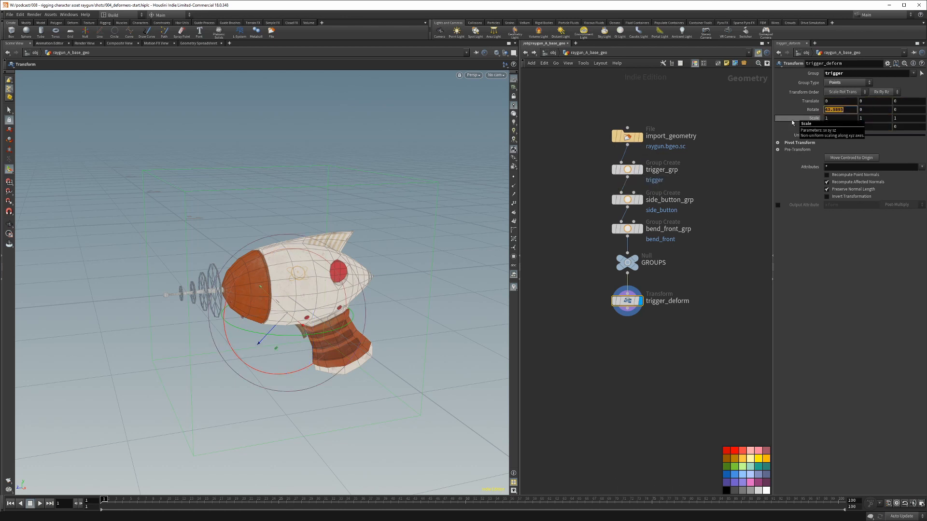
{"action": "type", "text": "43"}
{"action": "key", "text": "Return"}
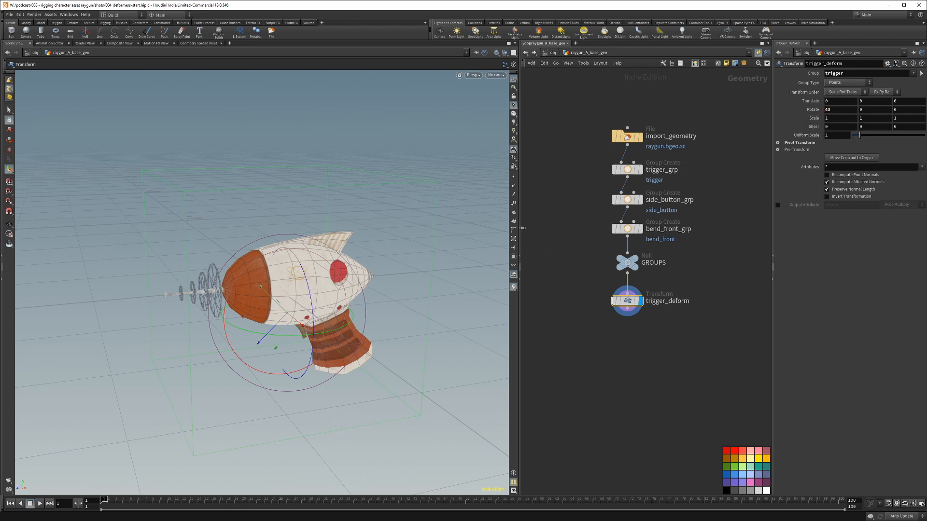
- Drive the X rotation of trigger_deform with the expression 43*ch("../../raygun_ctrl/trigger")
{"action": "left_click", "coordinate": [831, 110]}
{"action": "type", "text": "*ch(\"../../raygun_ctrl/trigger\")"}
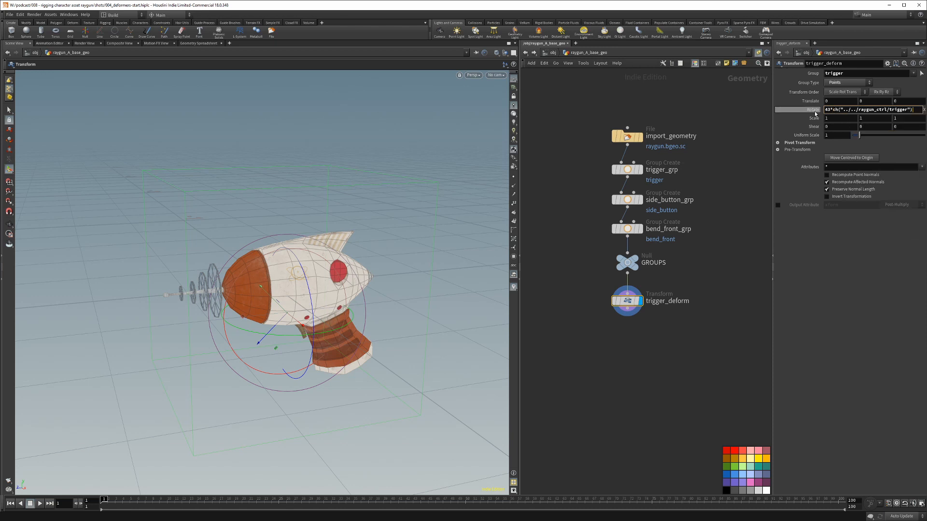
{"action": "key", "text": "Return"}
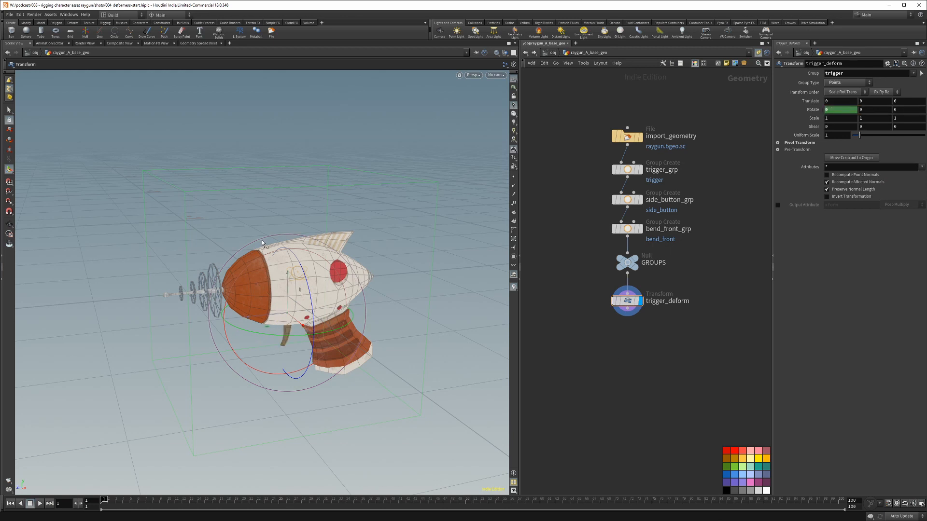
- Test the Trigger slider of raygun_ctrl at object level to check the trigger's movement
{"action": "key", "text": "s"}
{"action": "left_click_drag", "start_coordinate": [406, 159], "coordinate": [432, 208]}
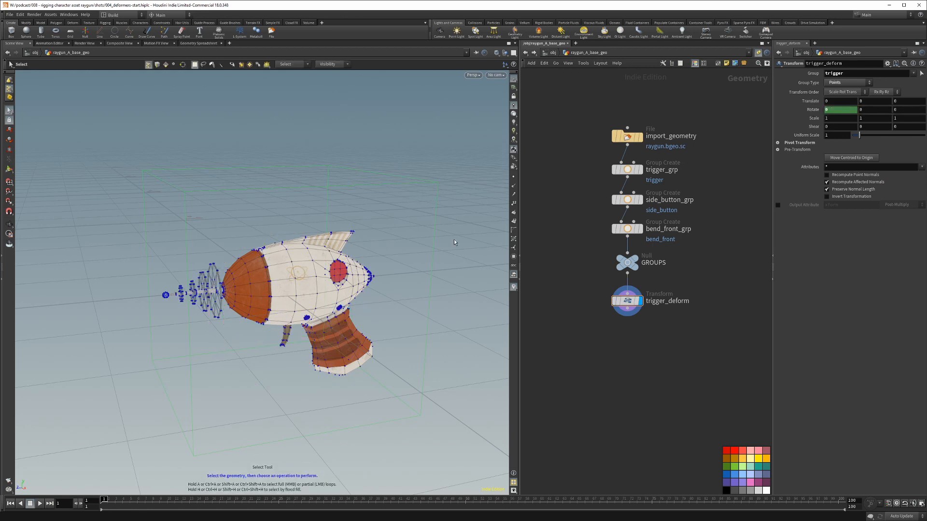
{"action": "key", "text": "u"}
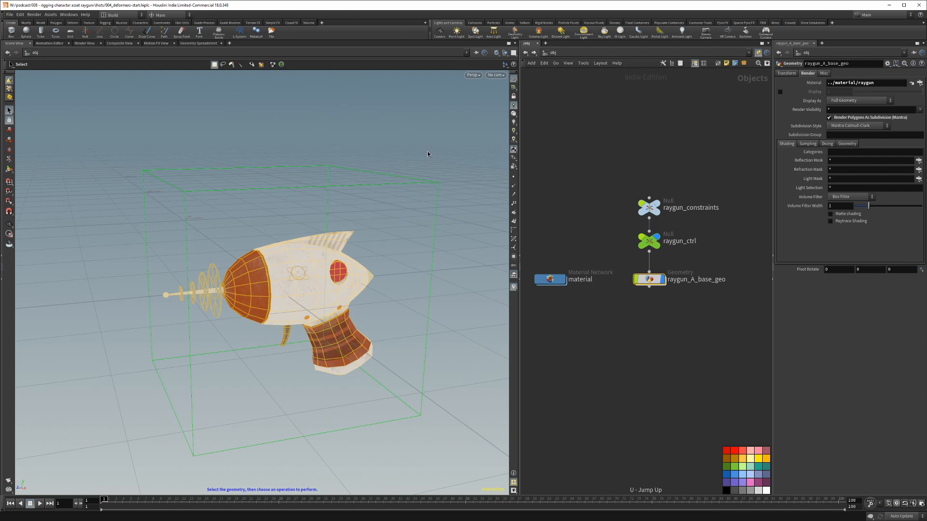
{"action": "left_click", "coordinate": [429, 180]}
{"action": "left_click_drag", "start_coordinate": [853, 83], "coordinate": [921, 84]}
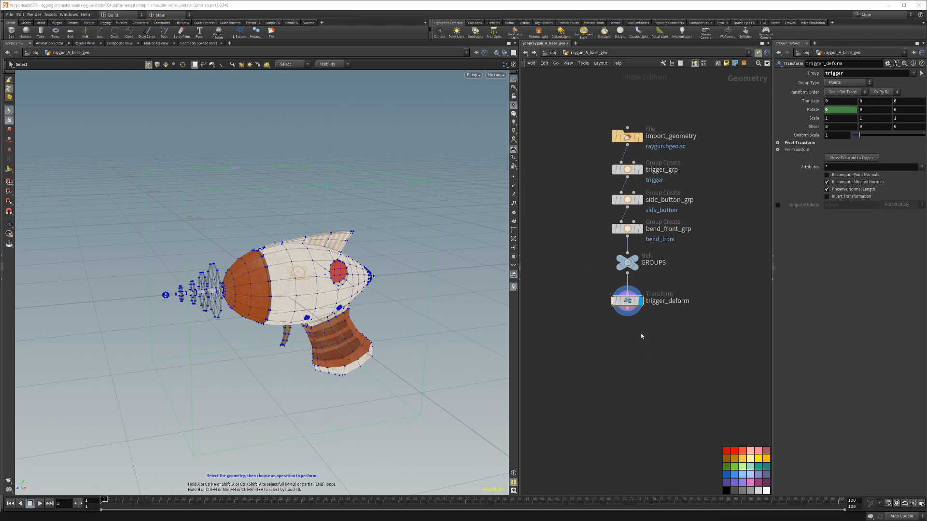
- Add a second Transform node below trigger_deform, connect it to that node's output and display it
{"action": "mouse_move", "coordinate": [626, 309]}
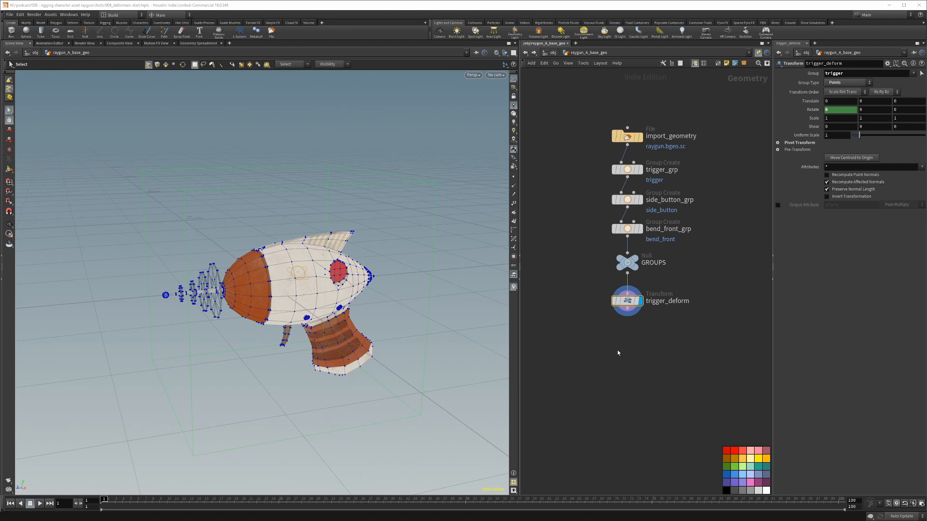
{"action": "key", "text": "Tab"}
{"action": "type", "text": "trans"}
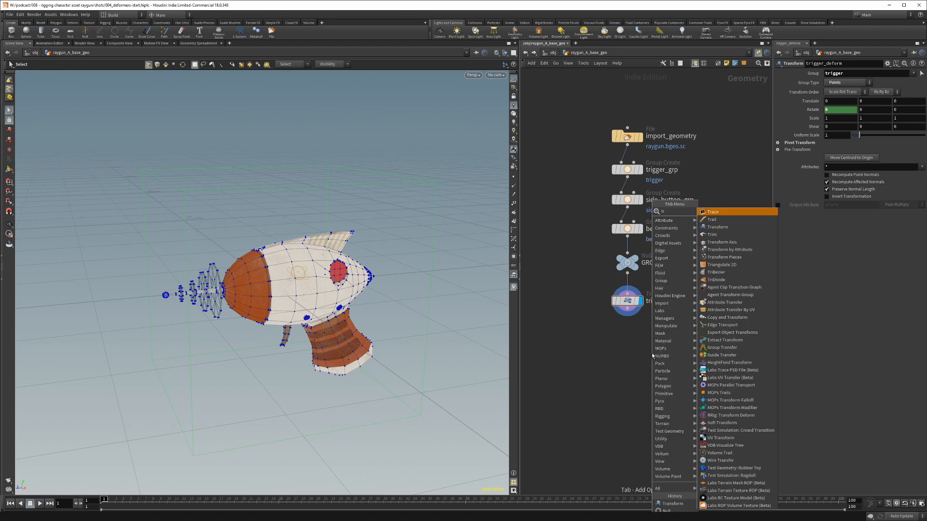
{"action": "key", "text": "Return"}
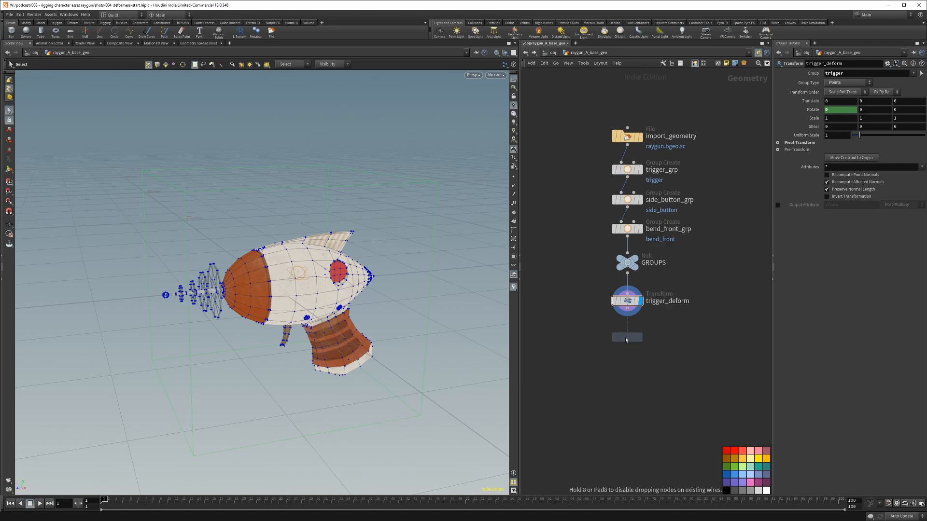
{"action": "left_click", "coordinate": [628, 331]}
{"action": "left_click_drag", "start_coordinate": [627, 329], "coordinate": [627, 309]}
{"action": "left_click", "coordinate": [644, 322]}
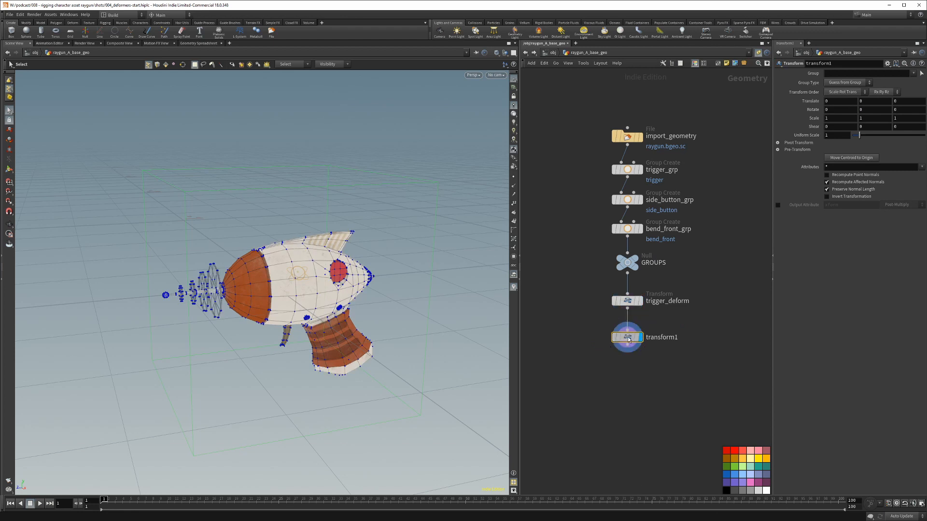
- Rename the second Transform node as sidebutton_deform
{"action": "double_click", "coordinate": [665, 338]}
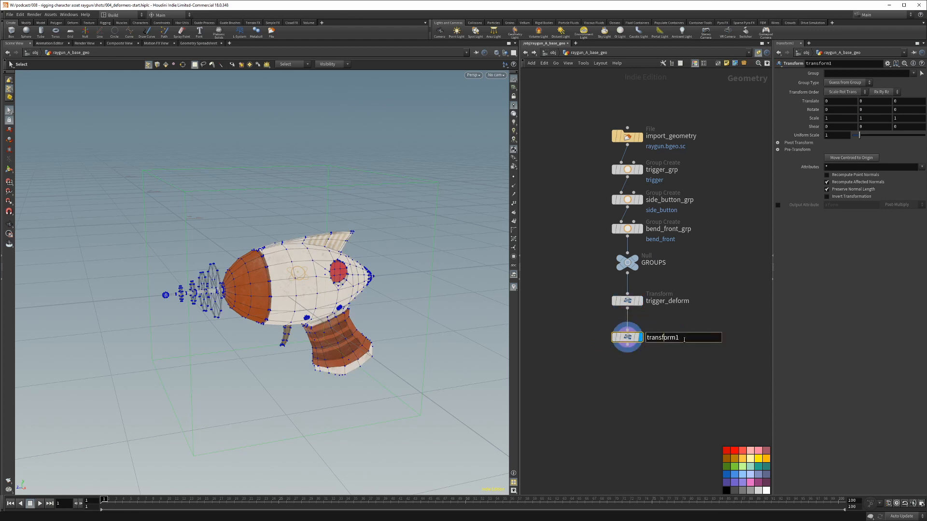
{"action": "type", "text": "sidebu"}
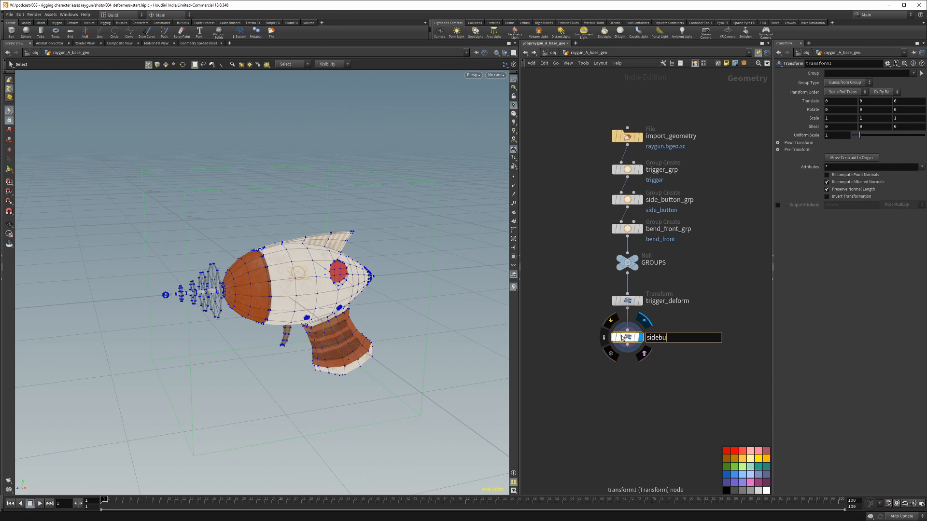
{"action": "key", "text": "Return"}
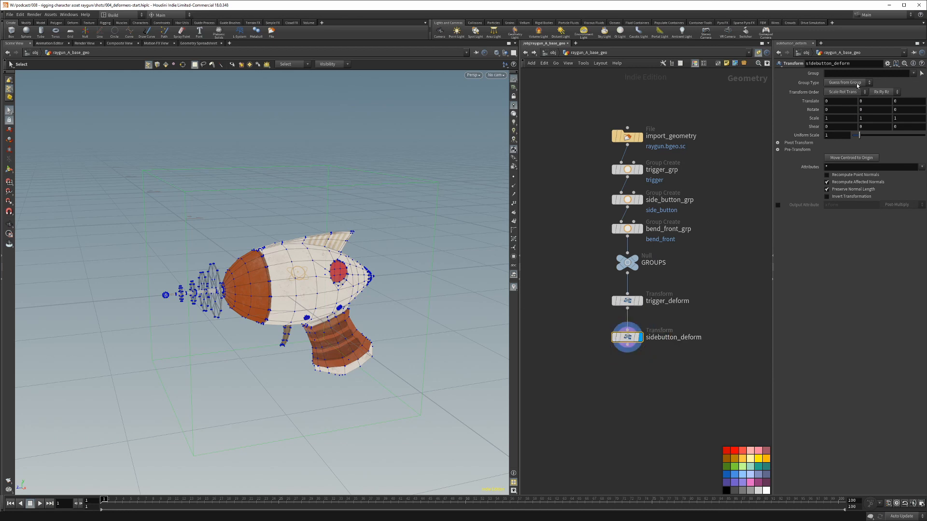
- Set the group type of sidebutton_deform to Points and its group to side_button
{"action": "left_click", "coordinate": [857, 85]}
{"action": "left_click", "coordinate": [845, 120]}
{"action": "left_click", "coordinate": [913, 74]}
{"action": "left_click", "coordinate": [918, 88]}
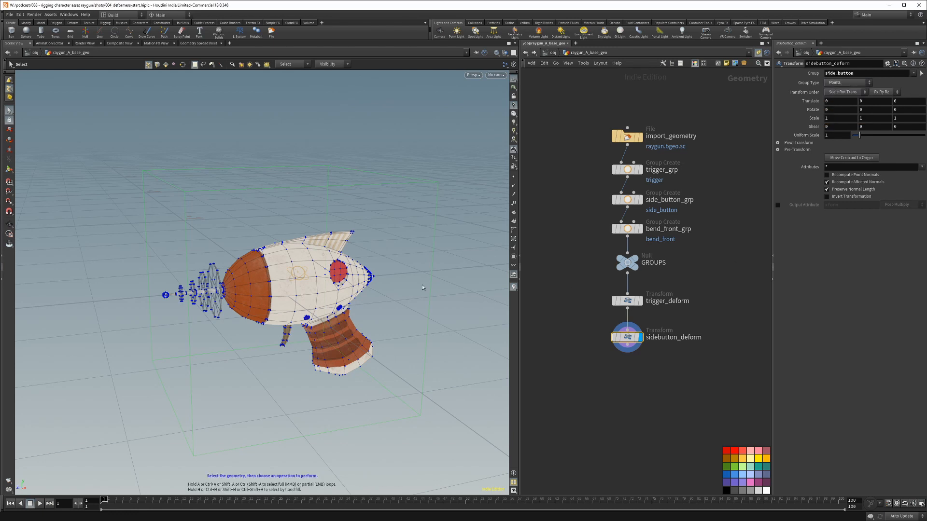
- Move the pivot of sidebutton_deform to the large red side button using the right view
{"action": "key", "text": "Return"}
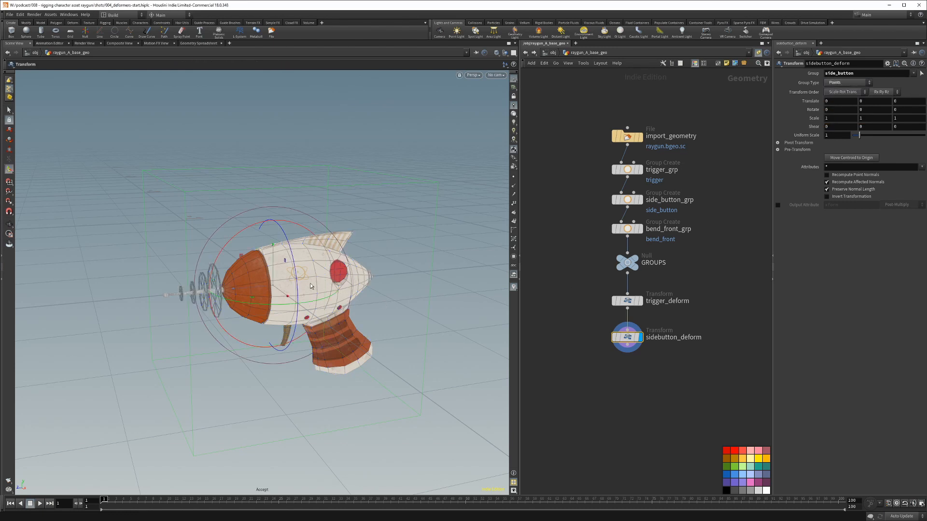
{"action": "left_click_drag", "start_coordinate": [311, 286], "coordinate": [308, 274]}
{"action": "key", "text": "space+3"}
{"action": "key", "text": "space+4"}
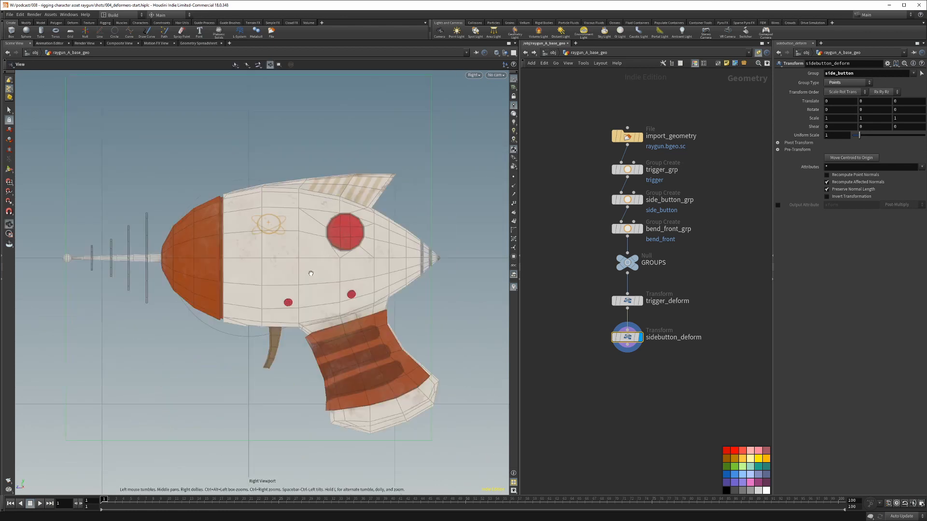
{"action": "middle_click_drag", "start_coordinate": [311, 274], "coordinate": [293, 299]}
{"action": "key", "text": "Insert"}
{"action": "left_click_drag", "start_coordinate": [230, 287], "coordinate": [349, 301]}
{"action": "key", "text": "Insert"}
- Test the side button's transform with the handle in the perspective view and undo it
{"action": "key", "text": "space+1"}
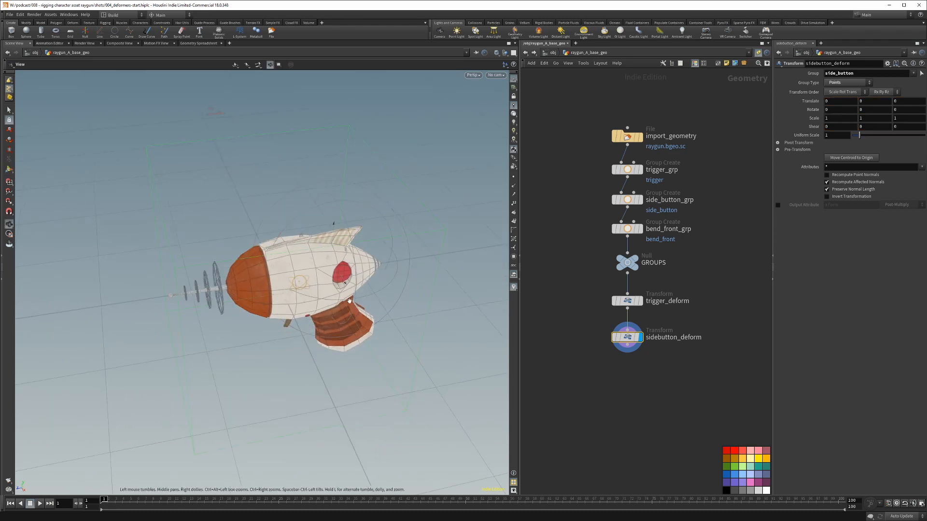
{"action": "key", "text": "Insert"}
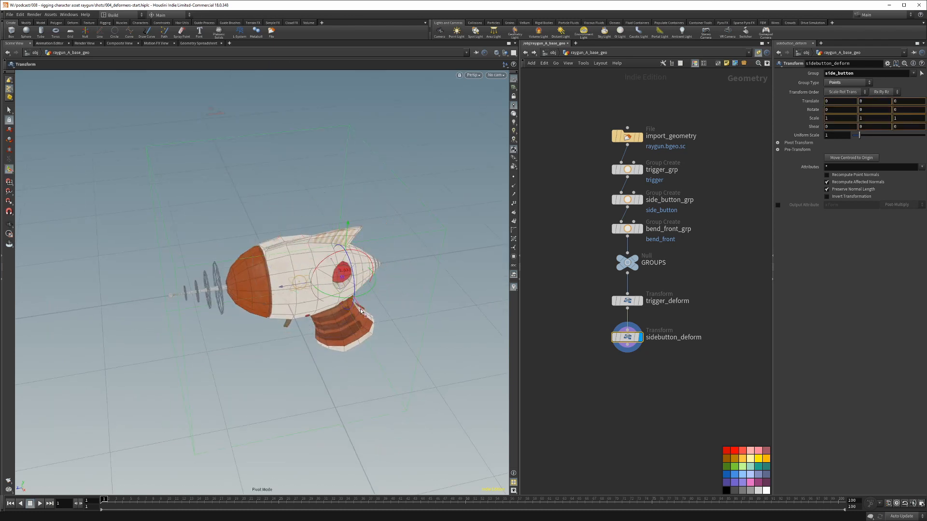
{"action": "key", "text": "Insert"}
{"action": "left_click_drag", "start_coordinate": [356, 302], "coordinate": [355, 300]}
{"action": "key", "text": "ctrl+z"}
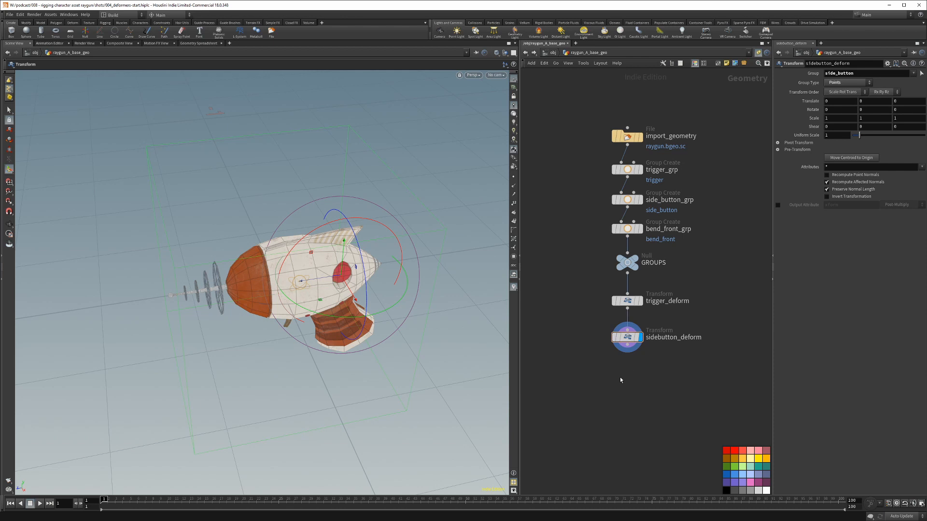
- Copy the Side Button parameter of raygun_ctrl and return to the raygun_A_base_geo network
{"action": "key", "text": "u"}
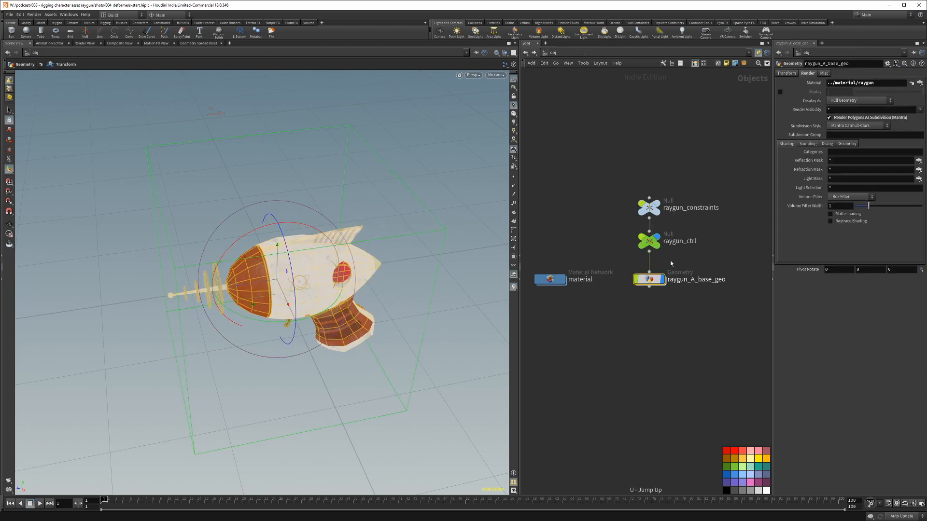
{"action": "left_click", "coordinate": [649, 240]}
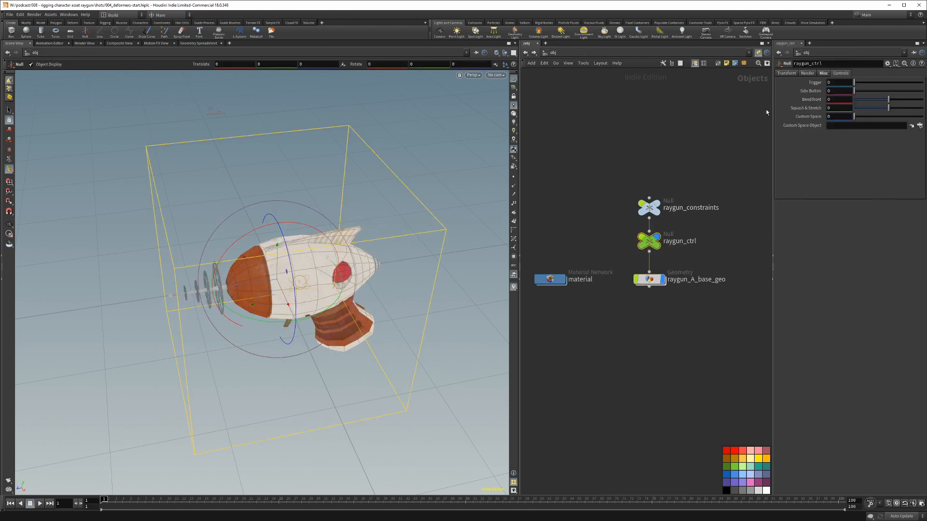
{"action": "right_click", "coordinate": [809, 92]}
{"action": "left_click", "coordinate": [824, 142]}
{"action": "left_click", "coordinate": [526, 53]}
- Push the side button inward and multiply the X translate of sidebutton_deform by a relative reference to raygun_ctrl/side_button
{"action": "left_click_drag", "start_coordinate": [356, 300], "coordinate": [378, 258]}
{"action": "right_click_drag", "start_coordinate": [378, 259], "coordinate": [401, 276], "text": "alt"}
{"action": "left_click", "coordinate": [852, 101]}
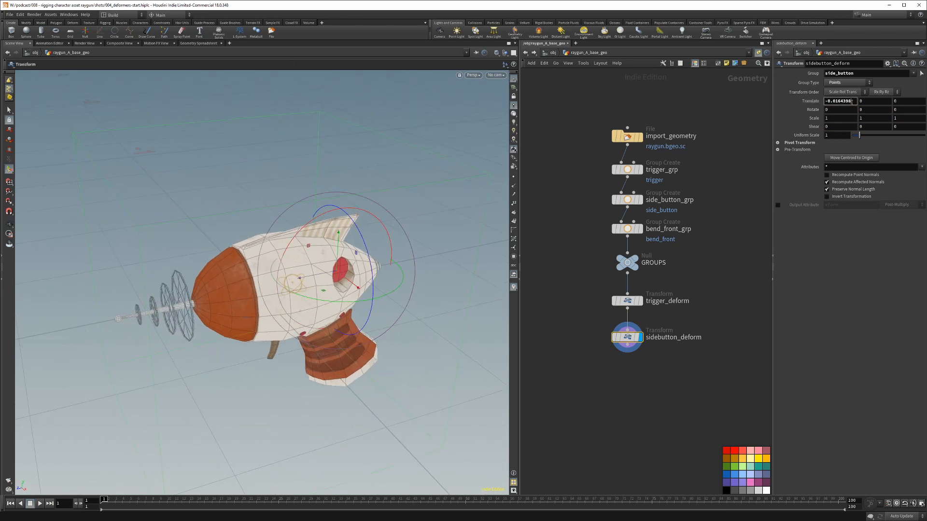
{"action": "right_click", "coordinate": [863, 101]}
{"action": "left_click", "coordinate": [877, 173]}
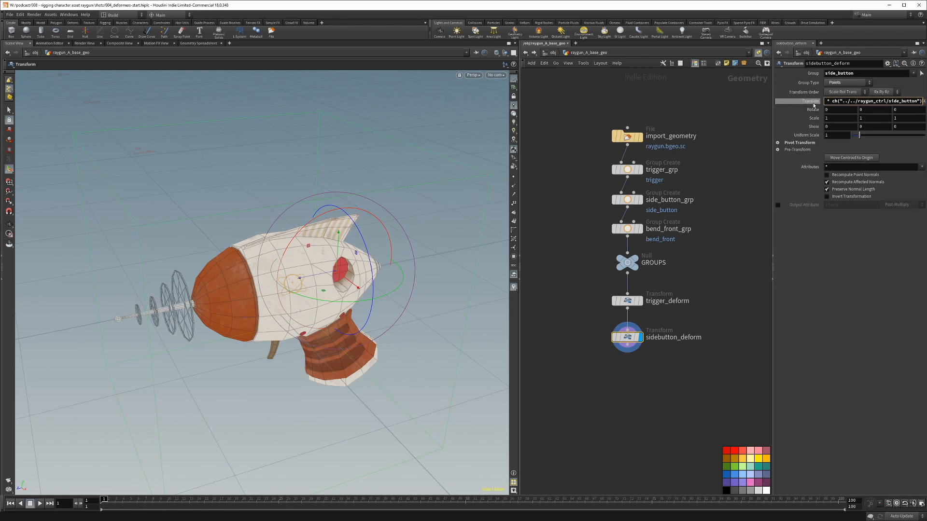
{"action": "key", "text": "Return"}
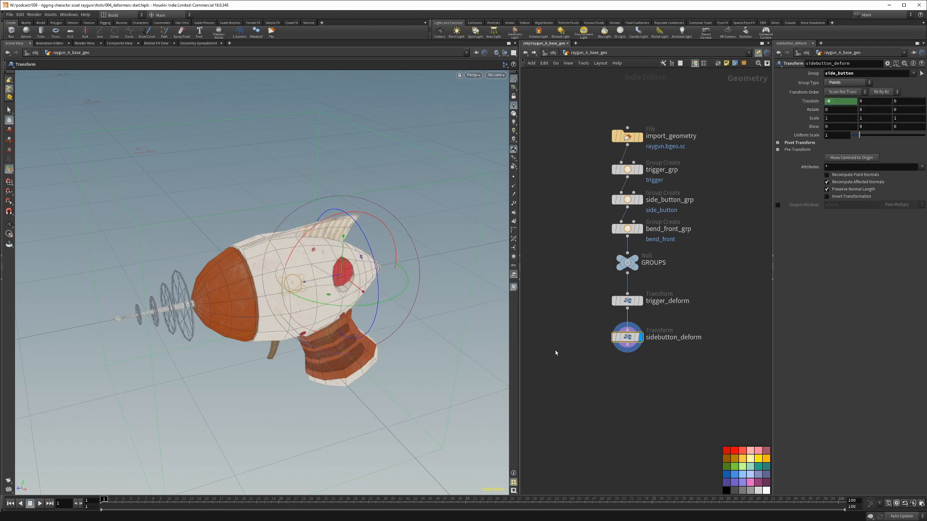
- Test the Side Button control of raygun_ctrl and return it to 0
{"action": "key", "text": "u"}
{"action": "left_click", "coordinate": [649, 241]}
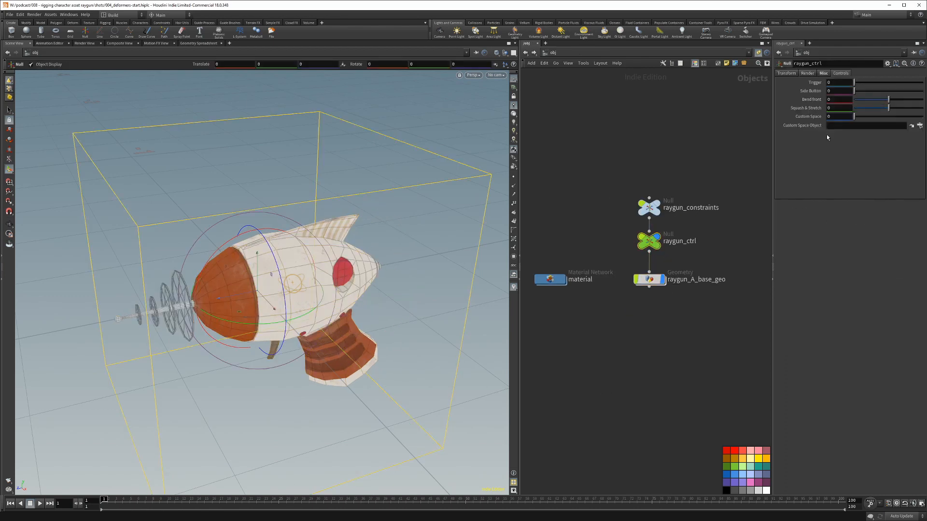
{"action": "mouse_move", "coordinate": [856, 93]}
{"action": "left_mouse_down"}
{"action": "mouse_move", "coordinate": [920, 94]}
{"action": "mouse_move", "coordinate": [833, 101]}
{"action": "mouse_move", "coordinate": [924, 92]}
{"action": "mouse_move", "coordinate": [837, 94]}
{"action": "left_mouse_up"}
{"action": "left_click", "coordinate": [600, 357]}
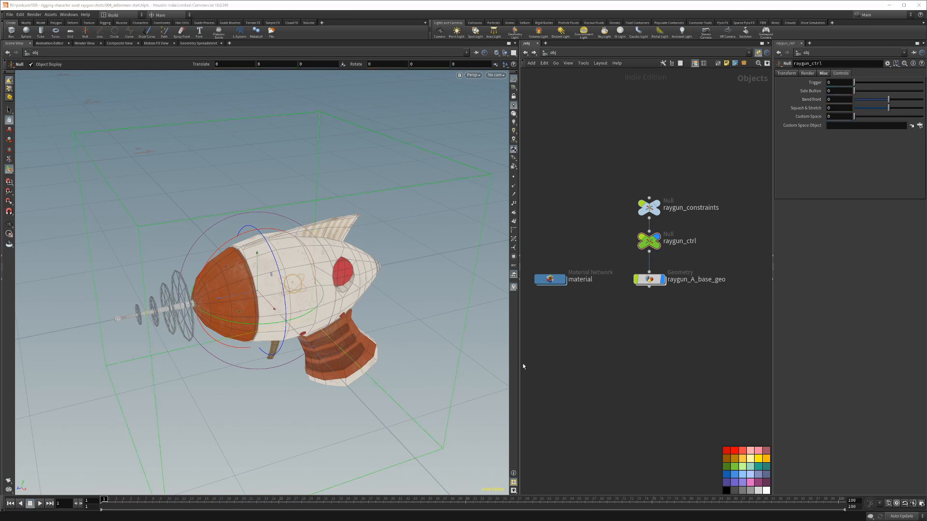
- Add a Bend node after sidebutton_deform inside raygun_A_base_geo and display it
{"action": "double_click", "coordinate": [650, 280]}
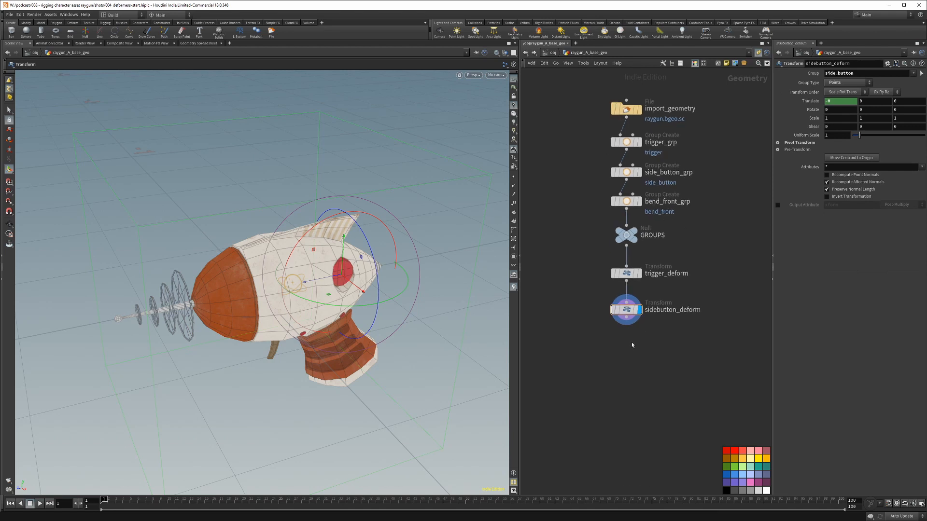
{"action": "key", "text": "Tab"}
{"action": "type", "text": "bend"}
{"action": "key", "text": "Return"}
{"action": "left_click", "coordinate": [632, 345]}
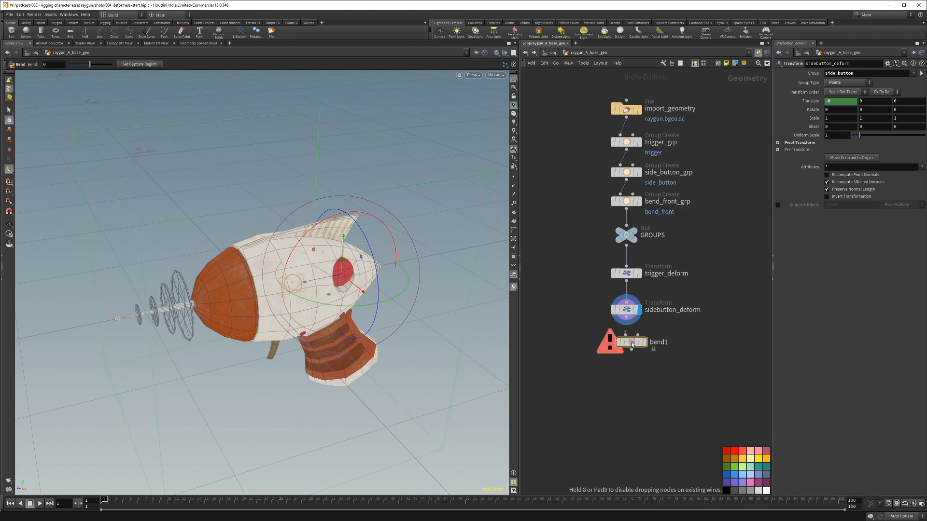
{"action": "left_click", "coordinate": [638, 349]}
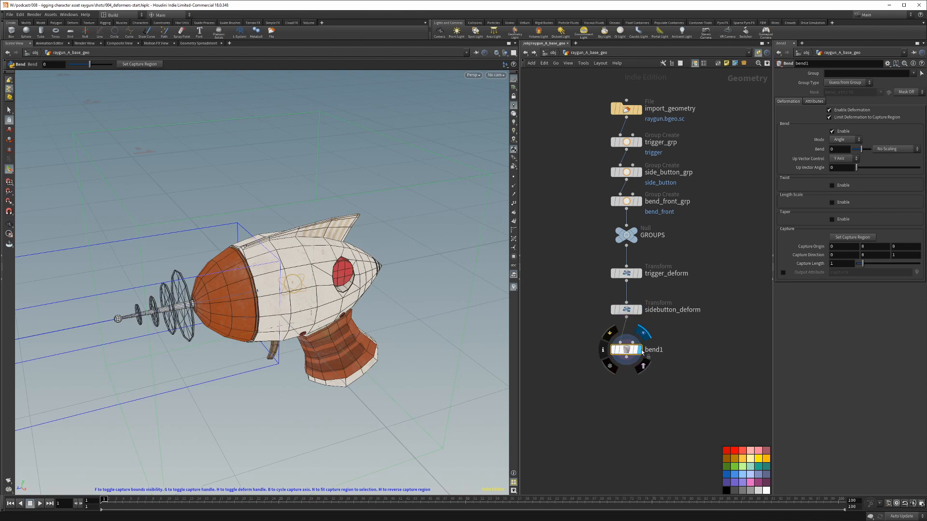
- Rename the new Bend node as bend_front_deform
{"action": "double_click", "coordinate": [654, 350]}
{"action": "type", "text": "bend_fr"}
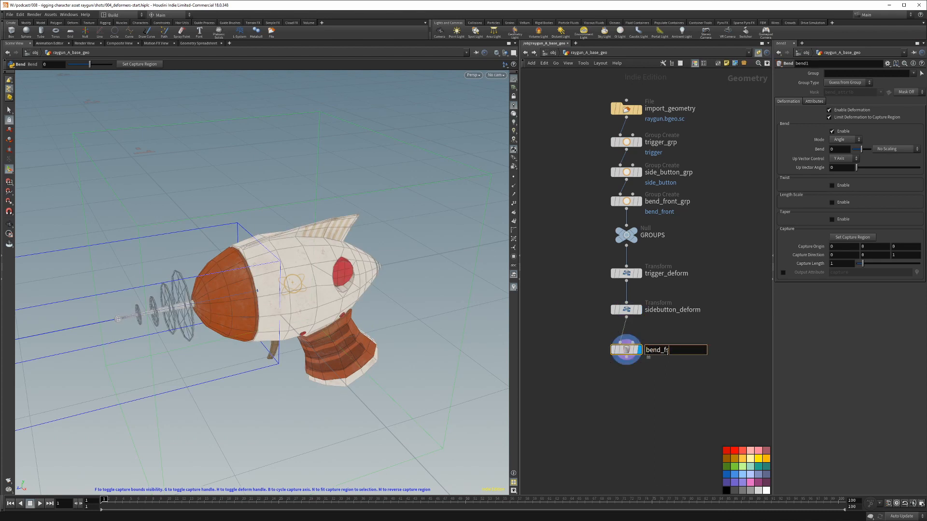
{"action": "type", "text": "ont_deform"}
{"action": "key", "text": "Return"}
- Set the group of bend_front_deform to bend_front and its group type to Points
{"action": "left_click", "coordinate": [914, 73]}
{"action": "left_click", "coordinate": [917, 82]}
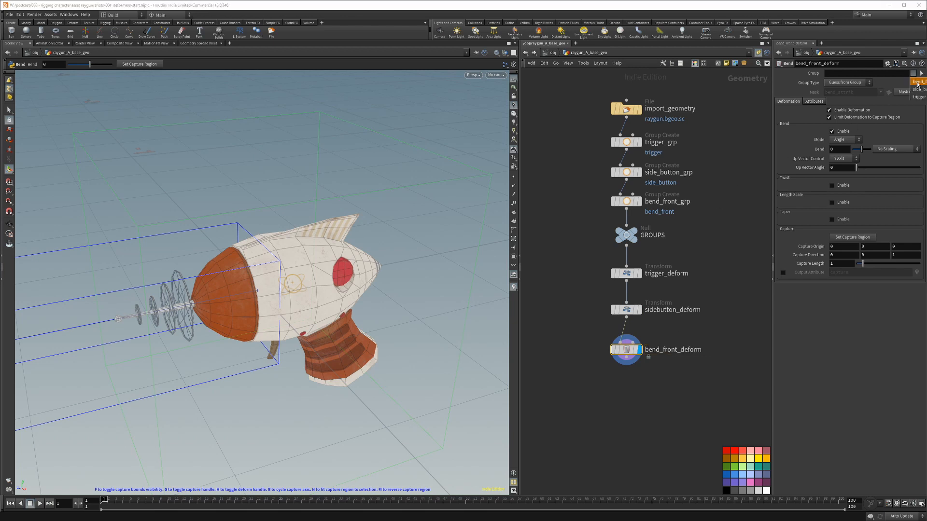
{"action": "left_click", "coordinate": [845, 82]}
{"action": "left_click", "coordinate": [834, 112]}
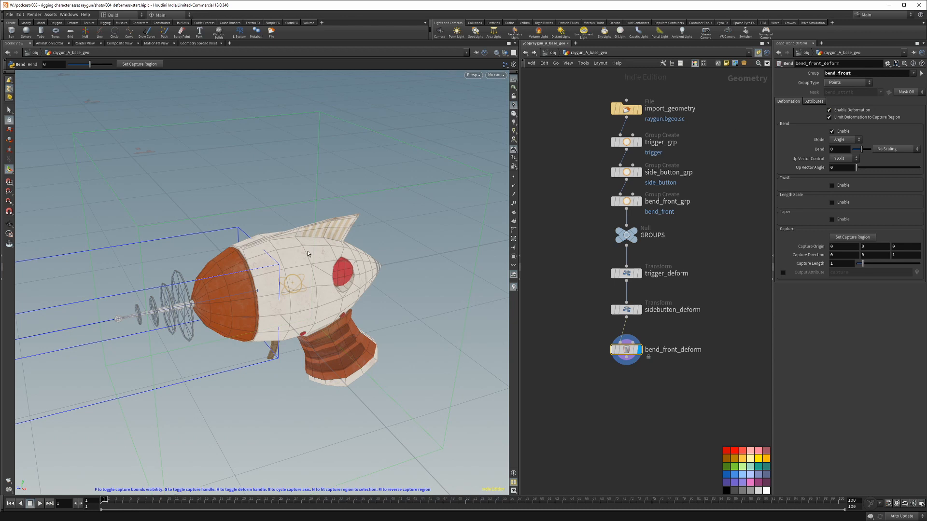
- Try bending the front of the ray gun with the default capture region and undo the bend
{"action": "scroll", "coordinate": [307, 253], "scroll_direction": "down", "scroll_amount": 3}
{"action": "left_click_drag", "start_coordinate": [257, 278], "coordinate": [193, 278], "text": "alt"}
{"action": "right_click_drag", "start_coordinate": [194, 278], "coordinate": [149, 277], "text": "alt"}
{"action": "left_click_drag", "start_coordinate": [150, 277], "coordinate": [109, 275], "text": "alt"}
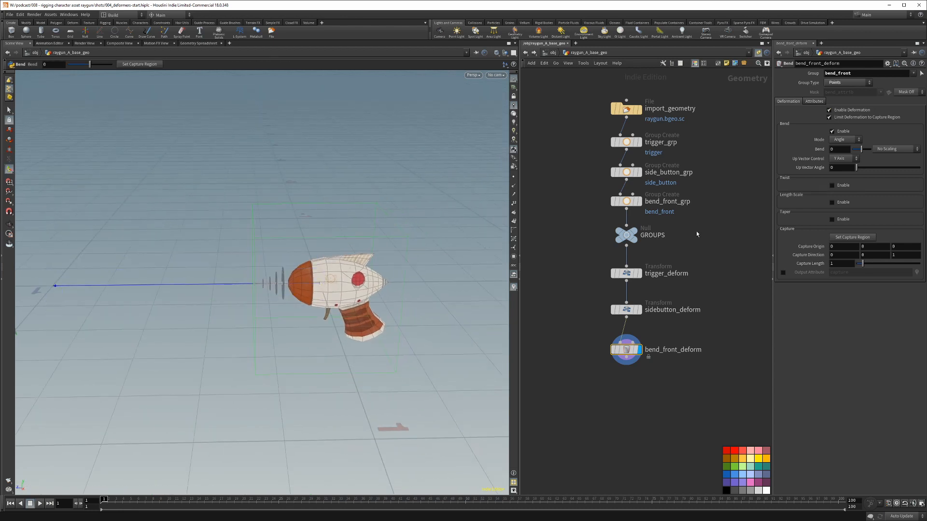
{"action": "left_click_drag", "start_coordinate": [862, 150], "coordinate": [859, 150]}
{"action": "right_click_drag", "start_coordinate": [316, 255], "coordinate": [235, 255], "text": "alt"}
{"action": "middle_click_drag", "start_coordinate": [235, 255], "coordinate": [253, 251], "text": "alt"}
{"action": "left_click_drag", "start_coordinate": [81, 354], "coordinate": [265, 285]}
{"action": "key", "text": "ctrl+z"}
{"action": "key", "text": "ctrl+z"}
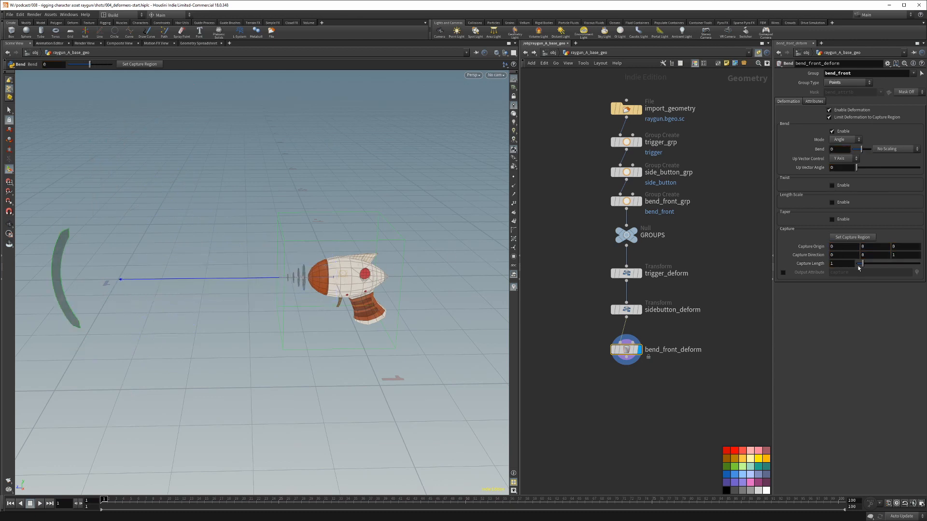
- Set the capture length of bend_front_deform to 0.31 and test a bend of about 50 degrees
{"action": "left_click_drag", "start_coordinate": [863, 264], "coordinate": [858, 260]}
{"action": "left_click_drag", "start_coordinate": [202, 271], "coordinate": [246, 208]}
{"action": "right_click_drag", "start_coordinate": [276, 264], "coordinate": [359, 293], "text": "alt"}
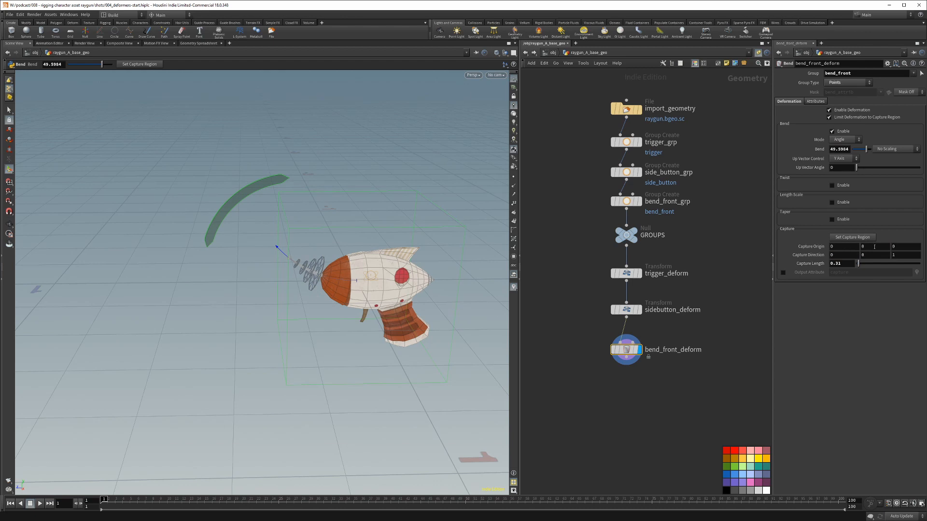
- Move the bend's capture origin to 0.05 in Z and test bending the antenna in both directions
{"action": "middle_click_drag", "start_coordinate": [898, 246], "coordinate": [920, 254]}
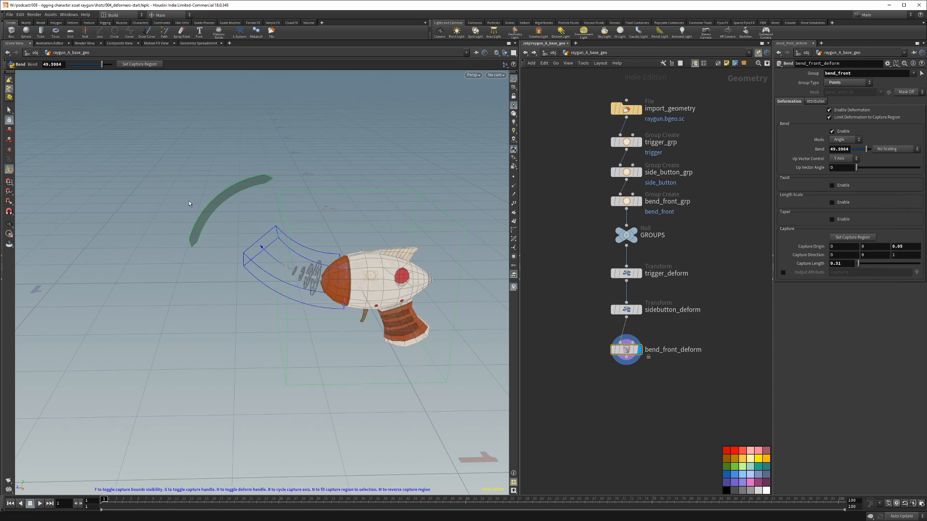
{"action": "left_click_drag", "start_coordinate": [241, 183], "coordinate": [289, 174]}
{"action": "right_click_drag", "start_coordinate": [325, 269], "coordinate": [357, 268], "text": "alt"}
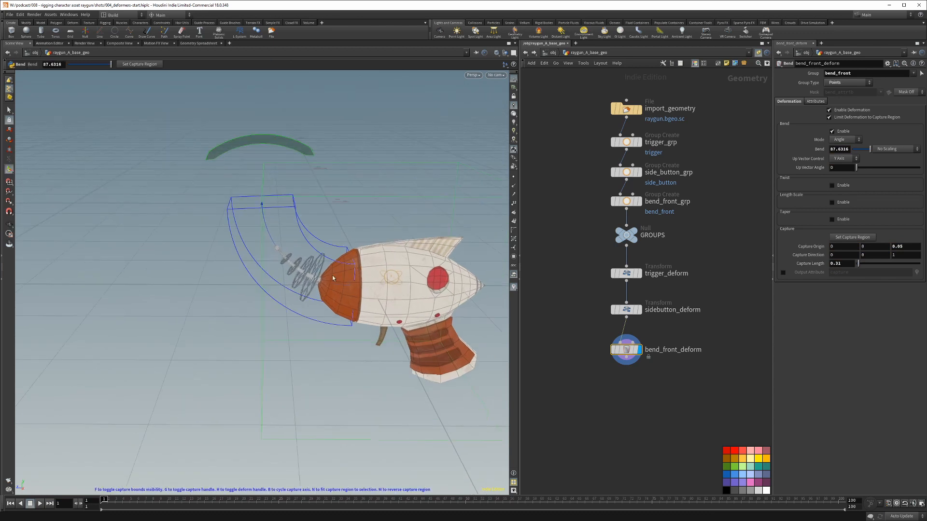
{"action": "left_click_drag", "start_coordinate": [259, 142], "coordinate": [356, 273]}
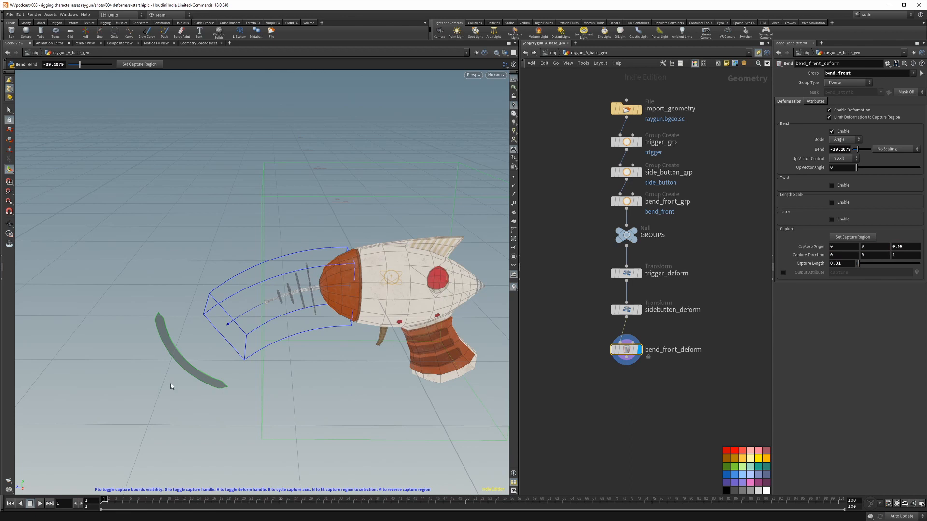
{"action": "left_click_drag", "start_coordinate": [190, 373], "coordinate": [391, 169]}
- Set the capture origin Z to 0.067, test the bend again and reset the bend angle to 0
{"action": "middle_click_drag", "start_coordinate": [901, 248], "coordinate": [910, 265]}
{"action": "left_click_drag", "start_coordinate": [306, 142], "coordinate": [208, 366]}
{"action": "middle_click", "coordinate": [840, 150], "text": "ctrl"}
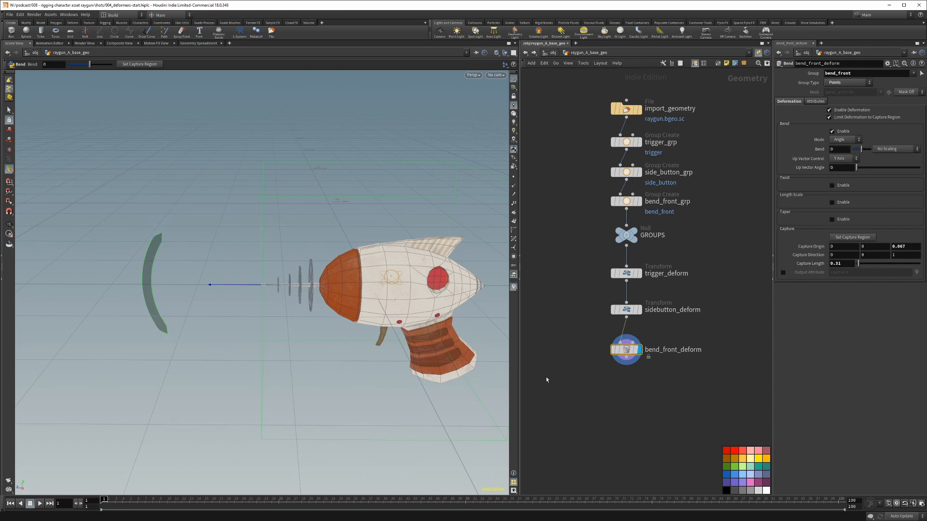
- Copy the Bend Front parameter of raygun_ctrl and return to the raygun_A_base_geo network
{"action": "key", "text": "u"}
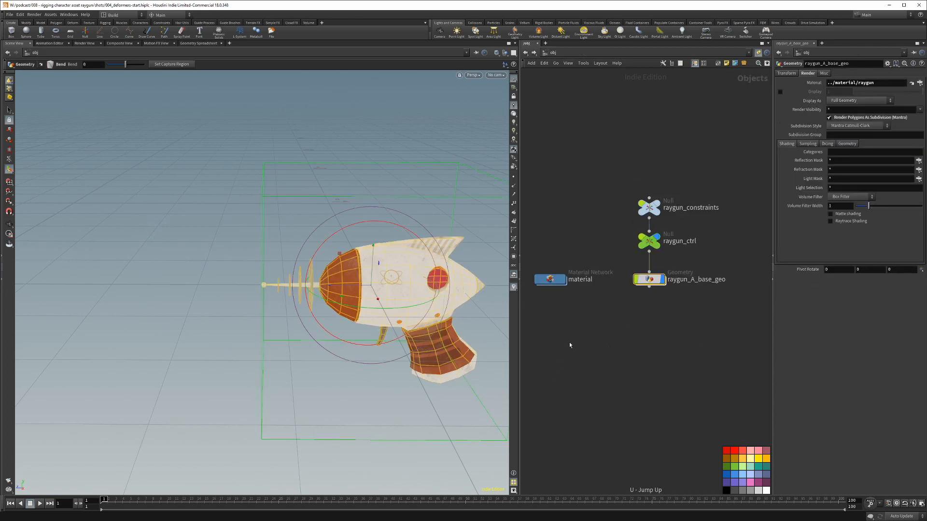
{"action": "left_click", "coordinate": [649, 241]}
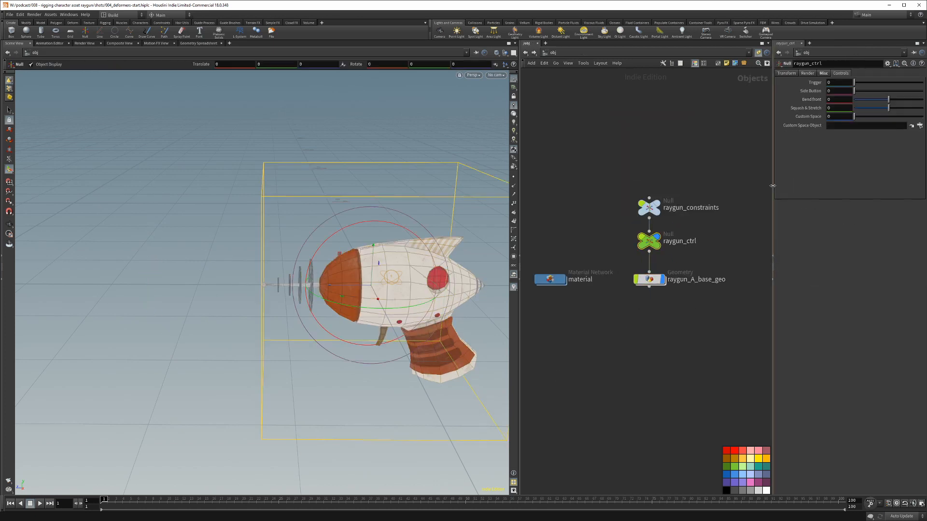
{"action": "right_click", "coordinate": [805, 103]}
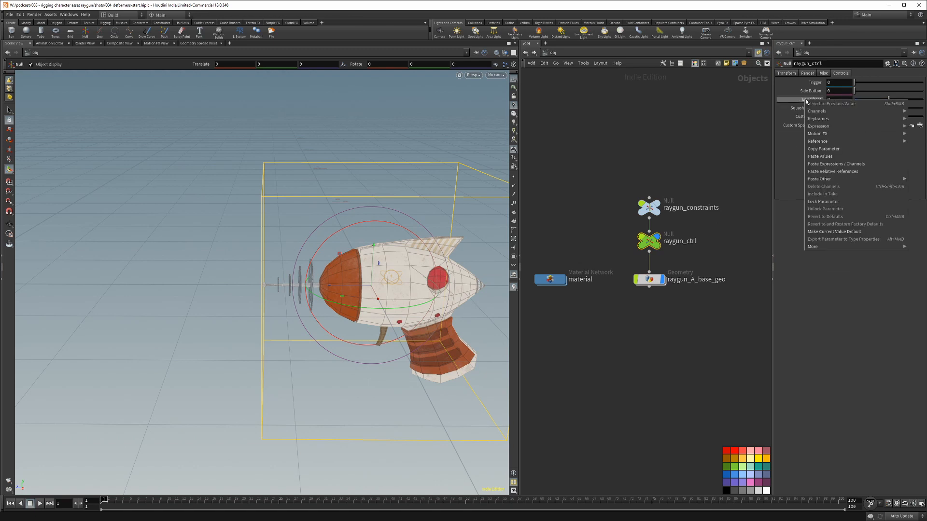
{"action": "left_click", "coordinate": [818, 150]}
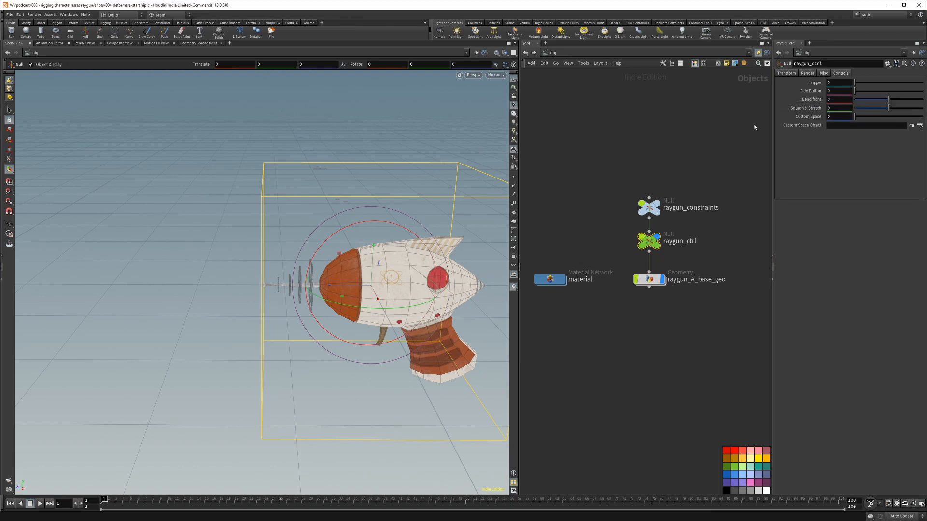
{"action": "left_click", "coordinate": [526, 52]}
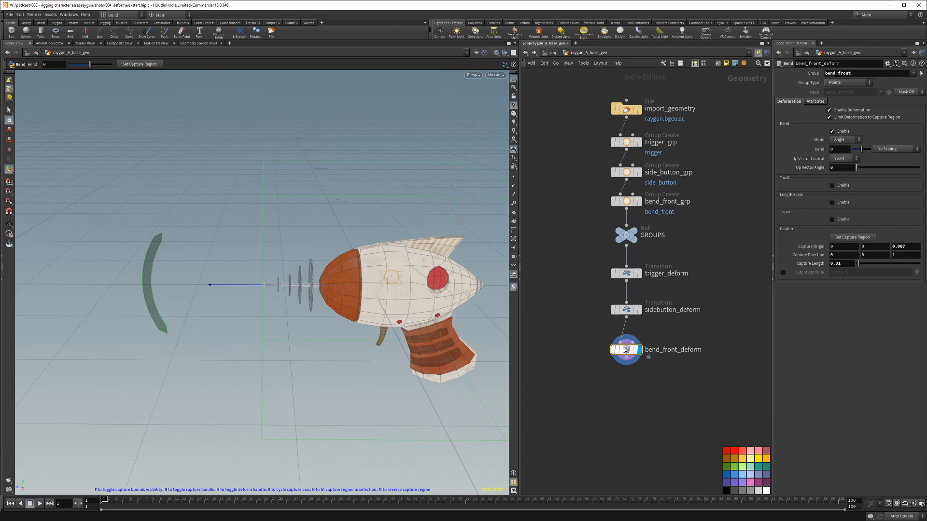
- Set the Bend angle of bend_front_deform to 90 multiplied by a relative reference to raygun_ctrl's Bend Front parameter
{"action": "left_click_drag", "start_coordinate": [625, 349], "coordinate": [625, 337]}
{"action": "left_click_drag", "start_coordinate": [862, 151], "coordinate": [871, 151]}
{"action": "double_click", "coordinate": [840, 149]}
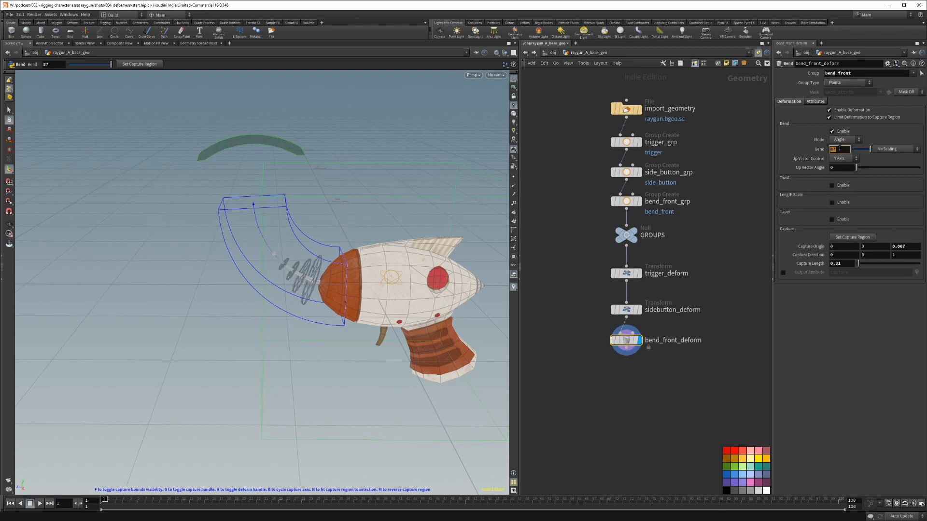
{"action": "type", "text": "90"}
{"action": "key", "text": "Return"}
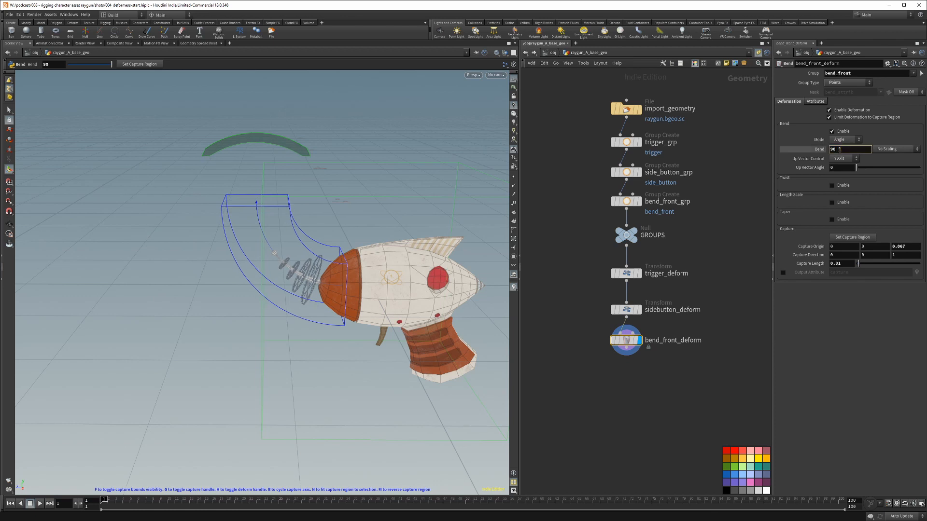
{"action": "type", "text": "*"}
{"action": "right_click", "coordinate": [849, 149]}
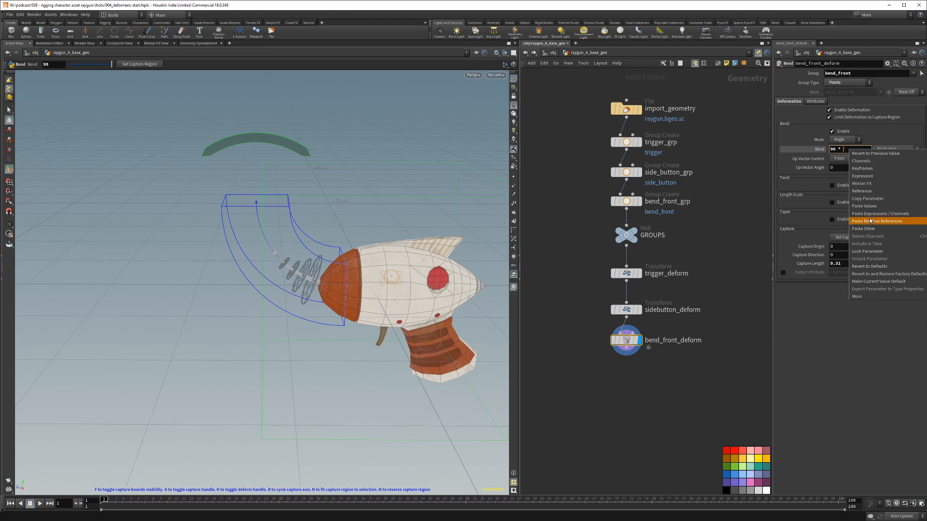
{"action": "left_click", "coordinate": [841, 210]}
{"action": "key", "text": "Return"}
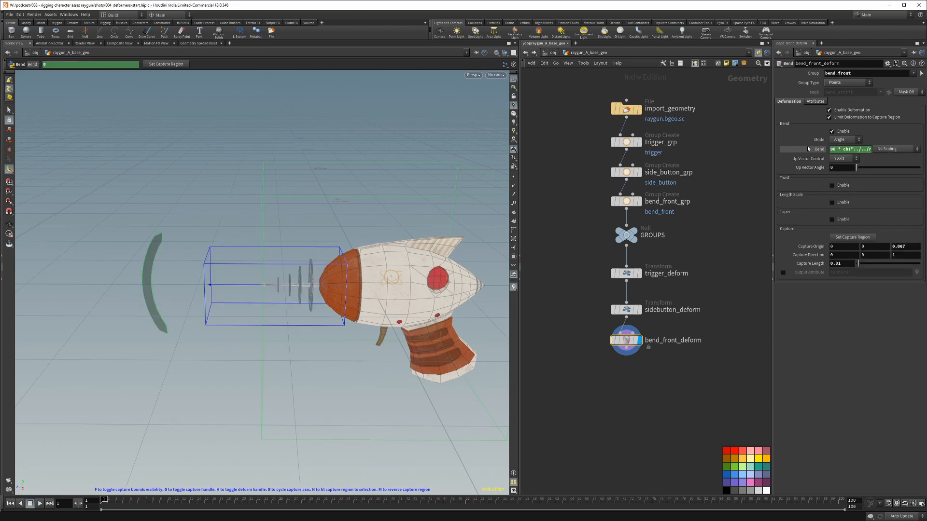
- Test the Bend Front control of raygun_ctrl and reset it to 0
{"action": "key", "text": "u"}
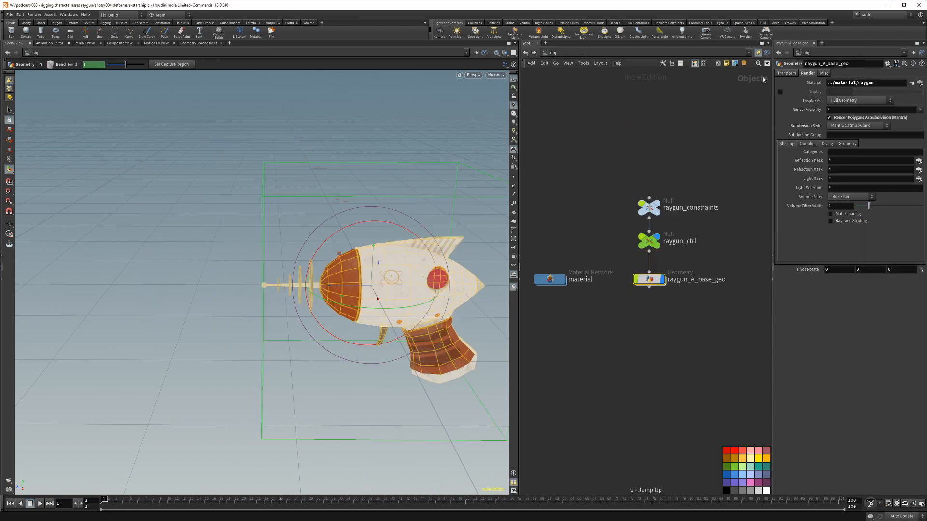
{"action": "left_click", "coordinate": [649, 241]}
{"action": "left_click_drag", "start_coordinate": [888, 100], "coordinate": [869, 104]}
{"action": "middle_click", "coordinate": [843, 99], "text": "ctrl"}
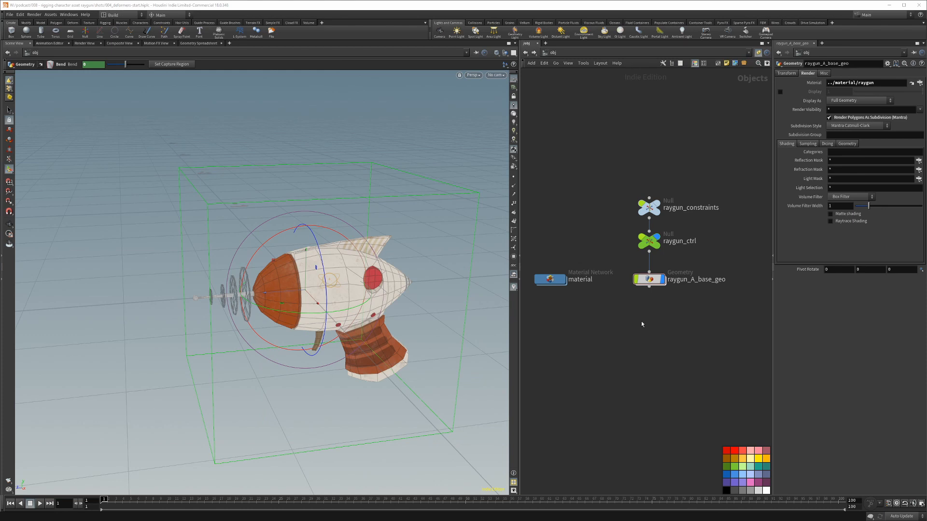
- Add and display a second Bend node after bend_front_deform and disable its Bend deformation
{"action": "double_click", "coordinate": [649, 280]}
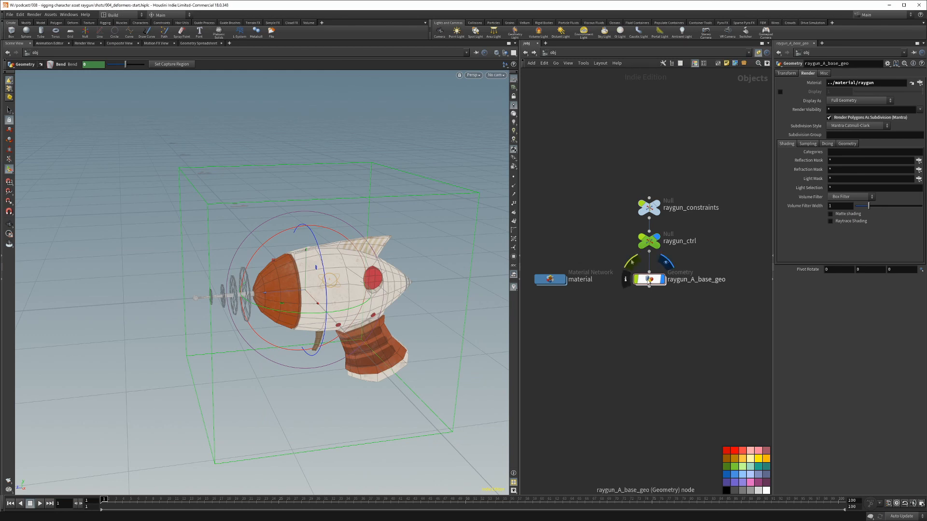
{"action": "key", "text": "Tab"}
{"action": "type", "text": "null"}
{"action": "key", "text": "Return"}
{"action": "left_click", "coordinate": [632, 384]}
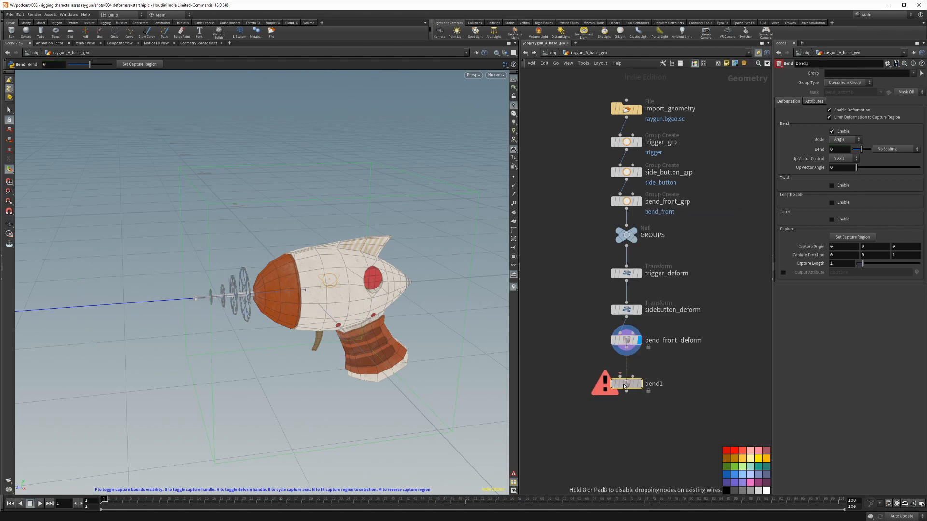
{"action": "left_click", "coordinate": [636, 387]}
{"action": "left_click_drag", "start_coordinate": [629, 385], "coordinate": [632, 374]}
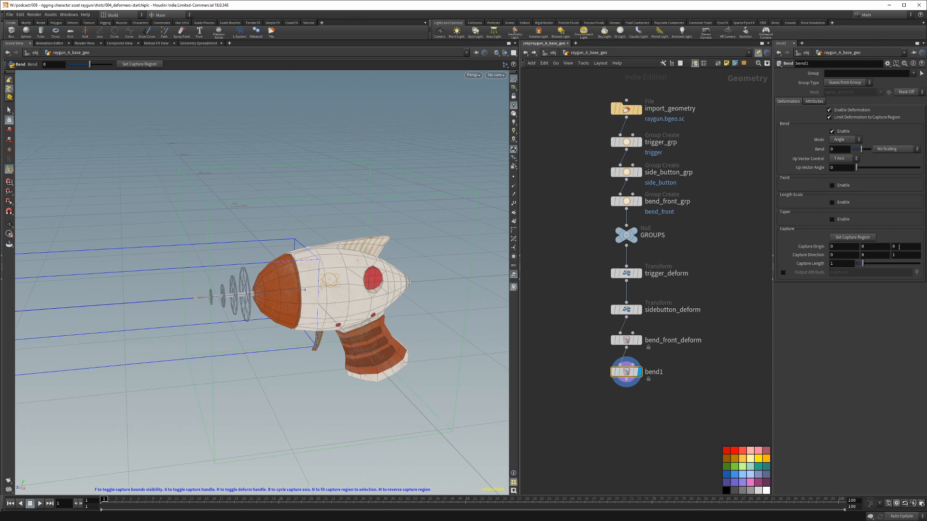
{"action": "left_click", "coordinate": [839, 133]}
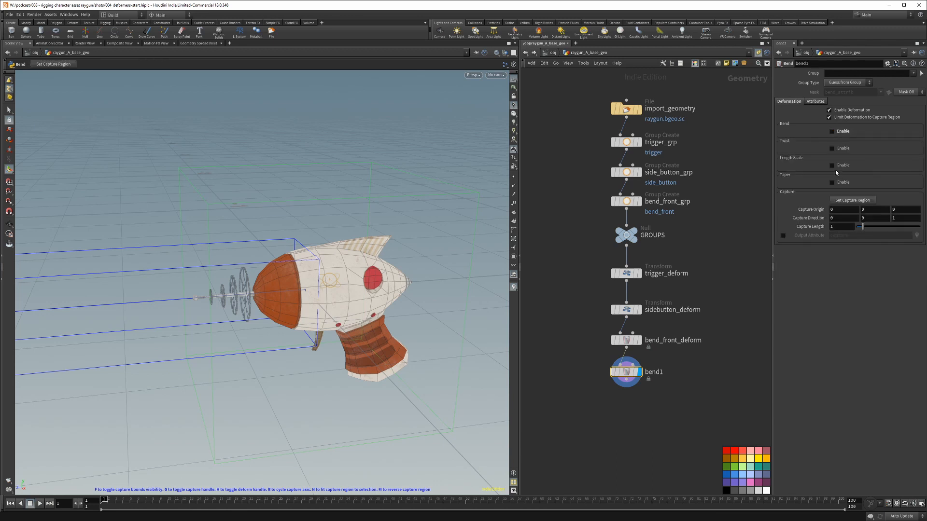
- Enable Length Scale with Preserve Volume on bend1 and set the Z value of its Capture Origin to -0.26
{"action": "left_click", "coordinate": [840, 166]}
{"action": "mouse_move", "coordinate": [860, 186]}
{"action": "left_mouse_down"}
{"action": "mouse_move", "coordinate": [867, 182]}
{"action": "mouse_move", "coordinate": [853, 178]}
{"action": "mouse_move", "coordinate": [861, 181]}
{"action": "left_mouse_up"}
{"action": "left_click", "coordinate": [849, 173]}
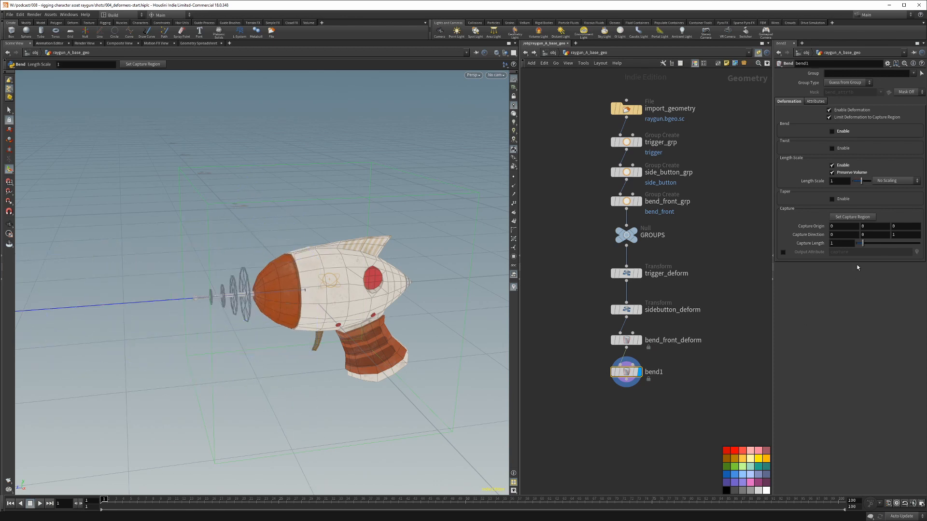
{"action": "middle_click_drag", "start_coordinate": [906, 233], "coordinate": [902, 242]}
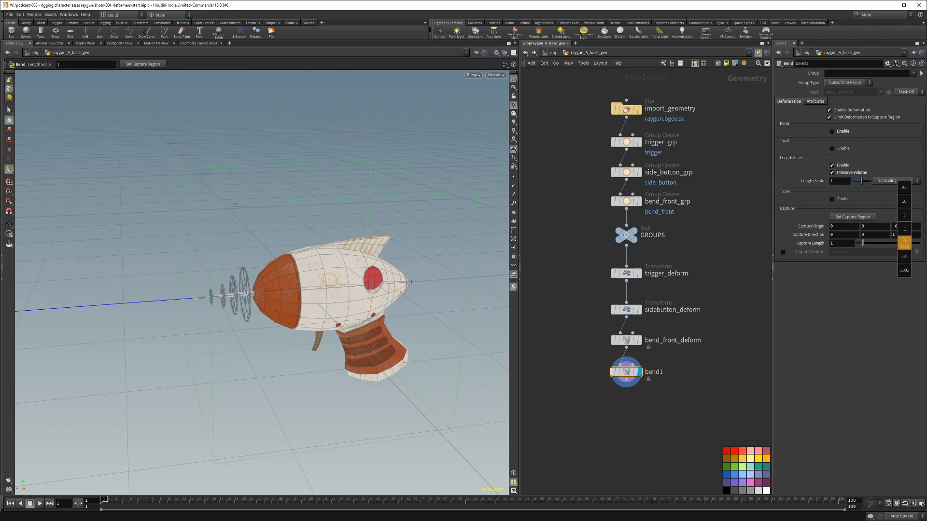
{"action": "middle_click_drag", "start_coordinate": [819, 244], "coordinate": [814, 243]}
{"action": "left_click_drag", "start_coordinate": [338, 314], "coordinate": [295, 304], "text": "alt"}
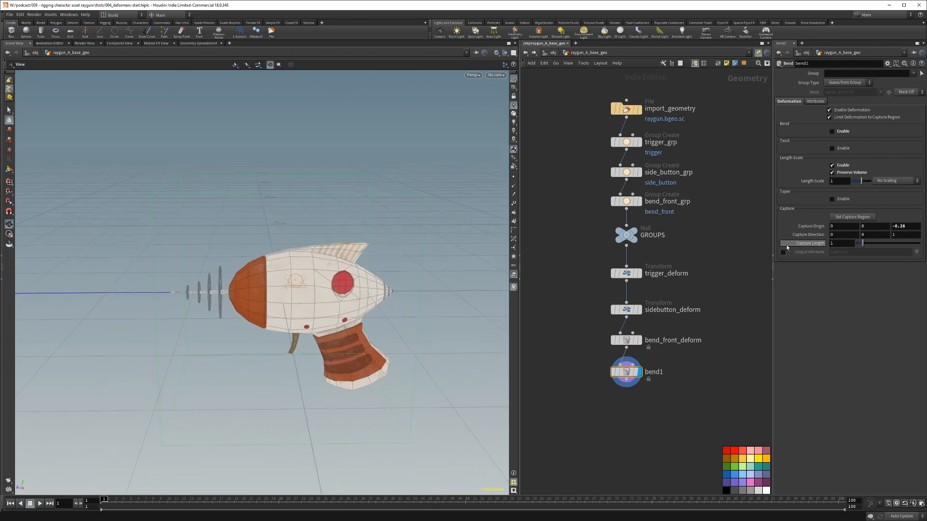
- Test several Length Scale values on bend1 while viewing the ray gun from different angles, and reset the scale to 1
{"action": "left_click_drag", "start_coordinate": [861, 183], "coordinate": [858, 185]}
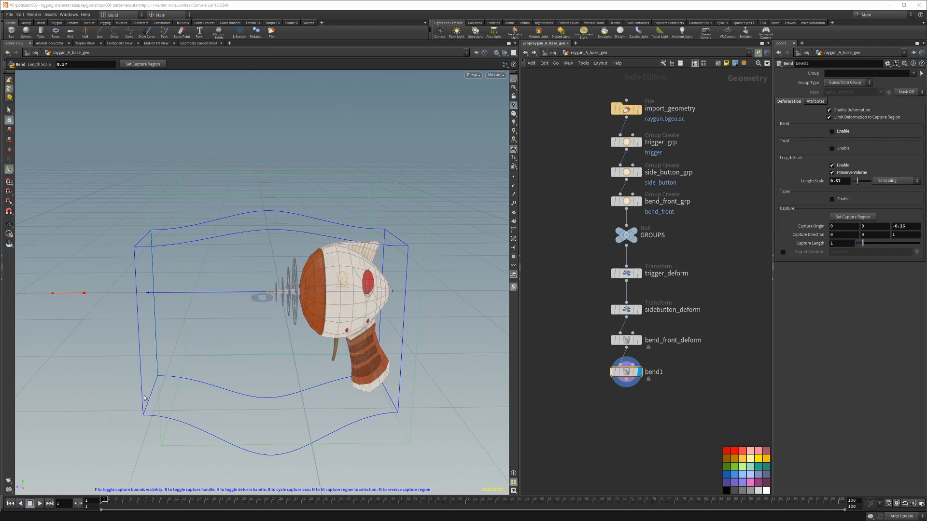
{"action": "left_click_drag", "start_coordinate": [858, 184], "coordinate": [858, 182]}
{"action": "key", "text": "space"}
{"action": "left_click_drag", "start_coordinate": [311, 300], "coordinate": [285, 304]}
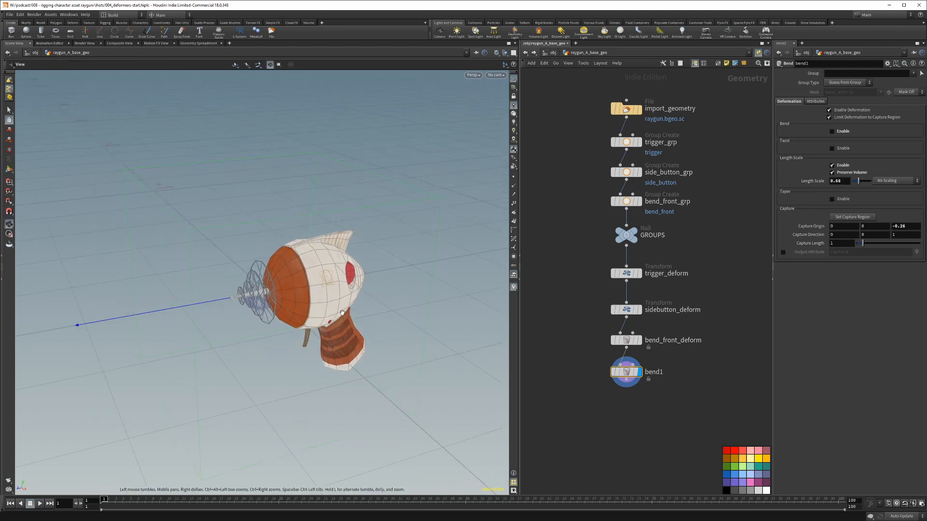
{"action": "left_click_drag", "start_coordinate": [859, 182], "coordinate": [858, 183]}
{"action": "key", "text": "Escape"}
{"action": "left_click_drag", "start_coordinate": [418, 305], "coordinate": [304, 289]}
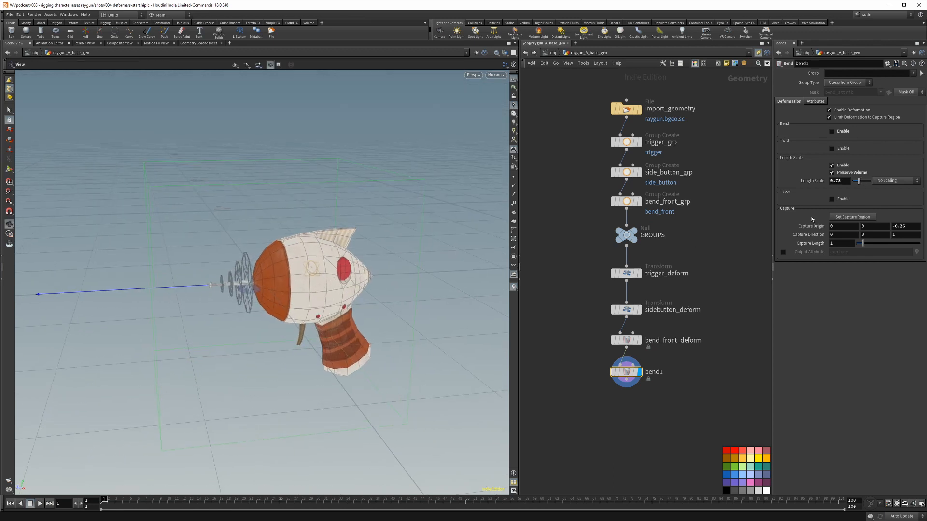
{"action": "middle_click", "coordinate": [845, 185], "text": "ctrl"}
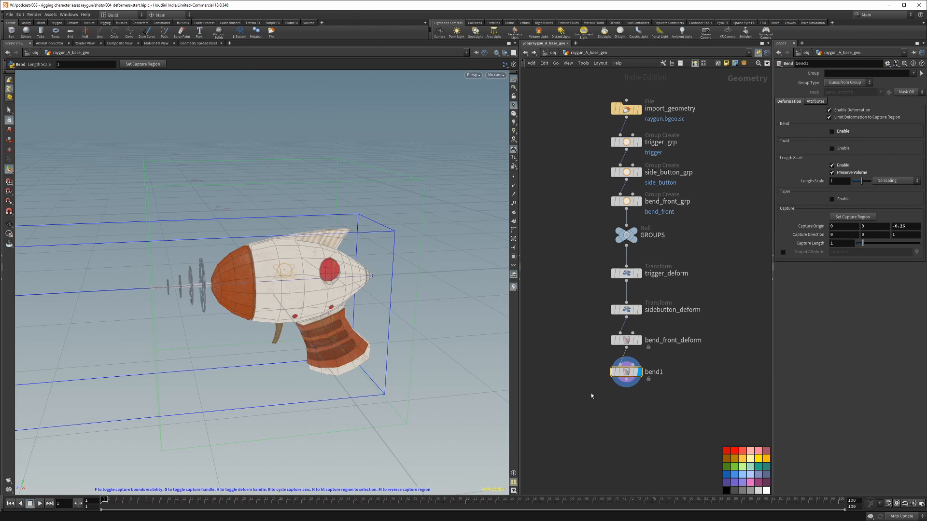
- Rename the bend1 node as bend_squash_stretch
{"action": "double_click", "coordinate": [655, 372]}
{"action": "type", "text": "bend_squash_stretch"}
{"action": "key", "text": "Return"}
- Copy the Squash & Stretch parameter of raygun_ctrl and return to the raygun_A_base_geo network
{"action": "key", "text": "u"}
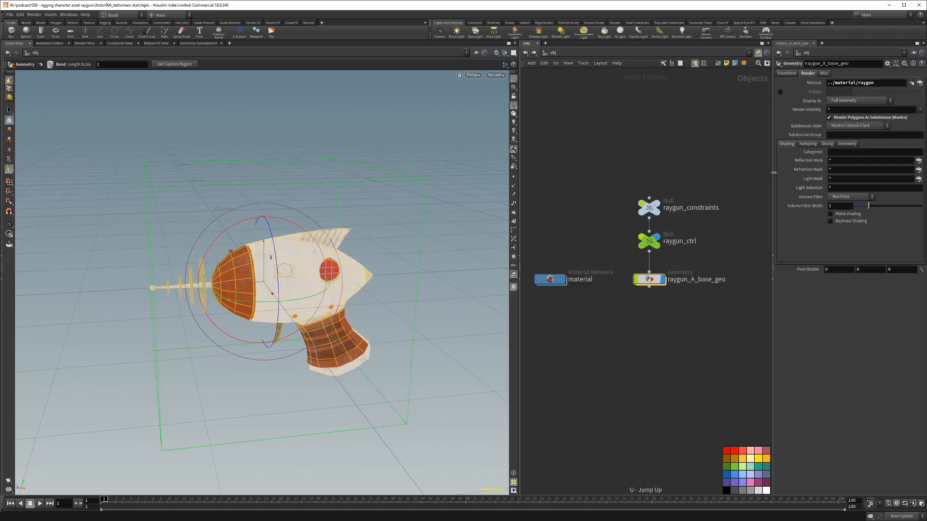
{"action": "left_click", "coordinate": [649, 241]}
{"action": "right_click", "coordinate": [807, 109]}
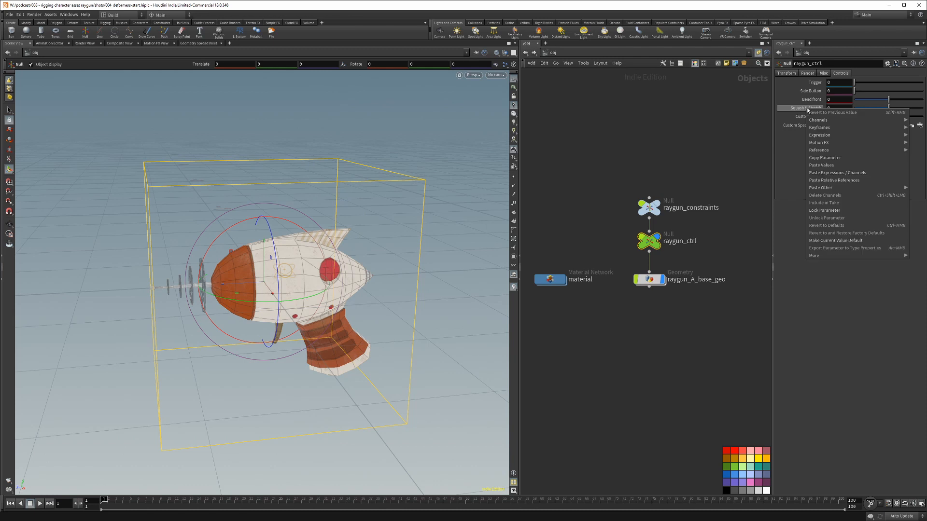
{"action": "left_click", "coordinate": [825, 159]}
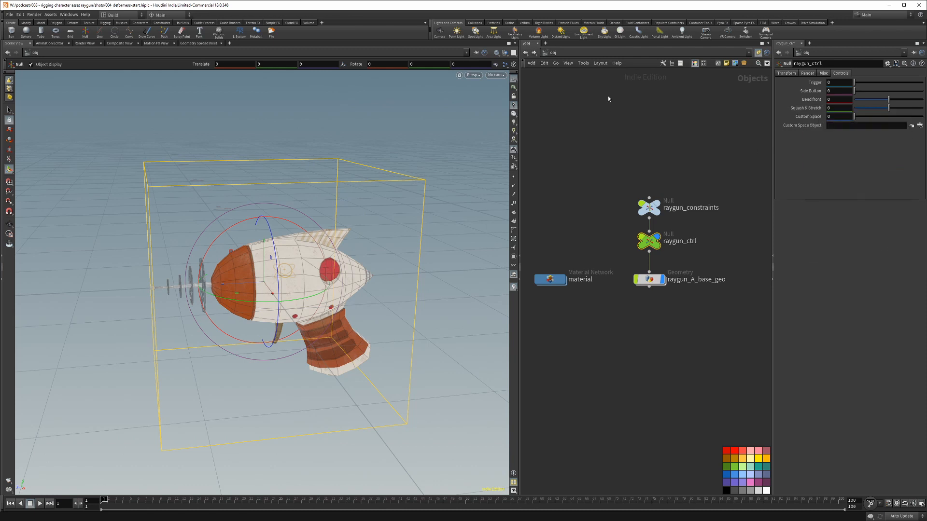
{"action": "double_click", "coordinate": [649, 279]}
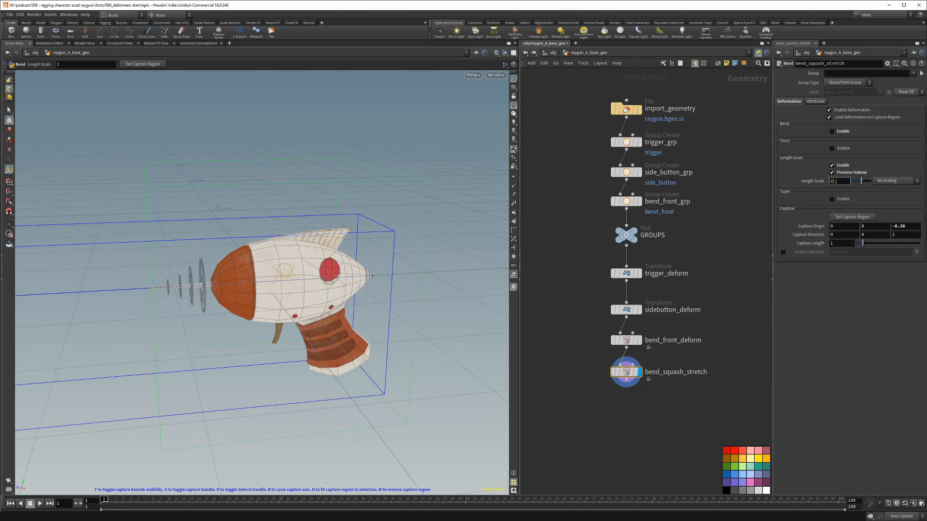
- Set the Length Scale of bend_squash_stretch to a relative reference to raygun_ctrl's Squash & Stretch parameter plus 1
{"action": "right_click", "coordinate": [831, 182]}
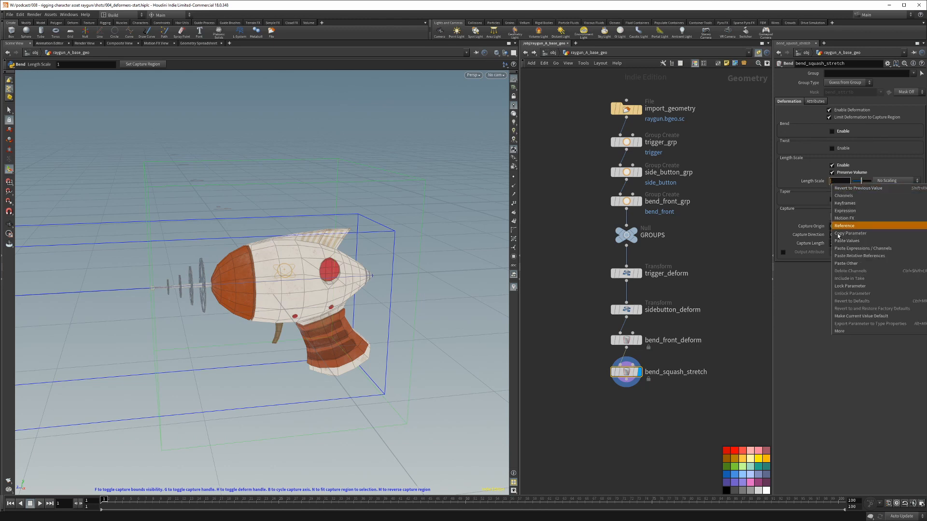
{"action": "left_click", "coordinate": [846, 264]}
{"action": "key", "text": "Return"}
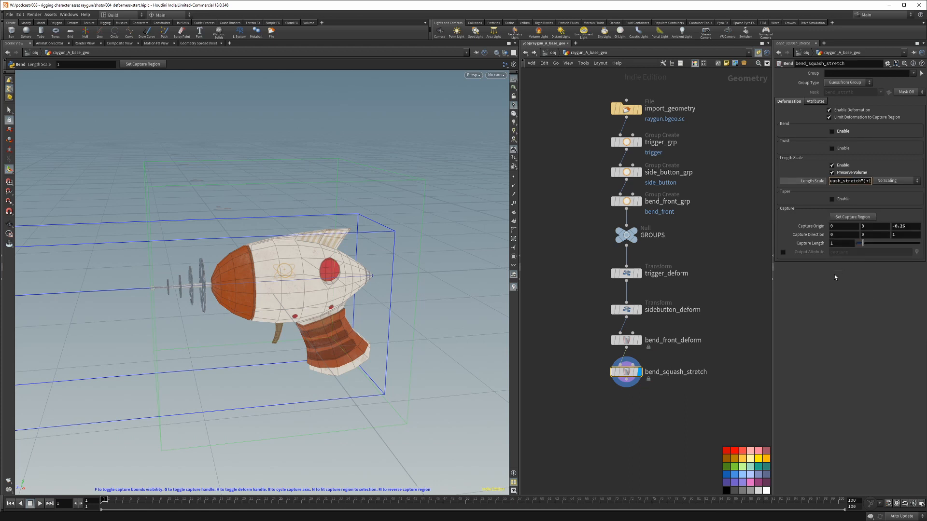
{"action": "left_click", "coordinate": [813, 181]}
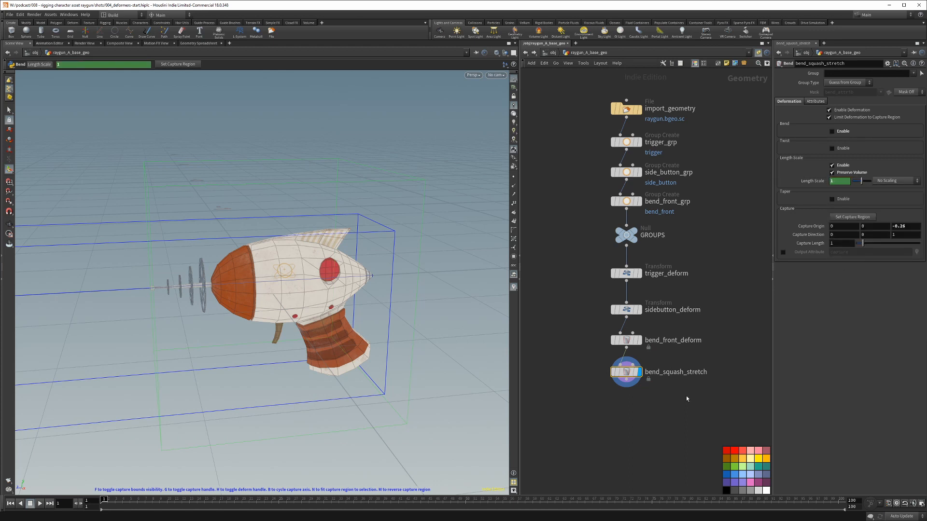
- Test the Squash & Stretch control of raygun_ctrl, leaving it at 0.081
{"action": "right_click_drag", "start_coordinate": [367, 317], "coordinate": [340, 317], "text": "alt"}
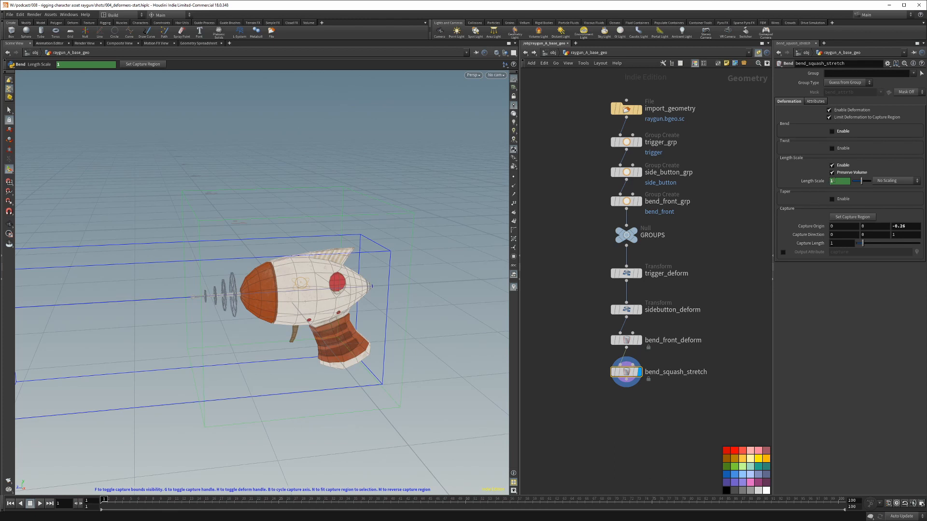
{"action": "key", "text": "u"}
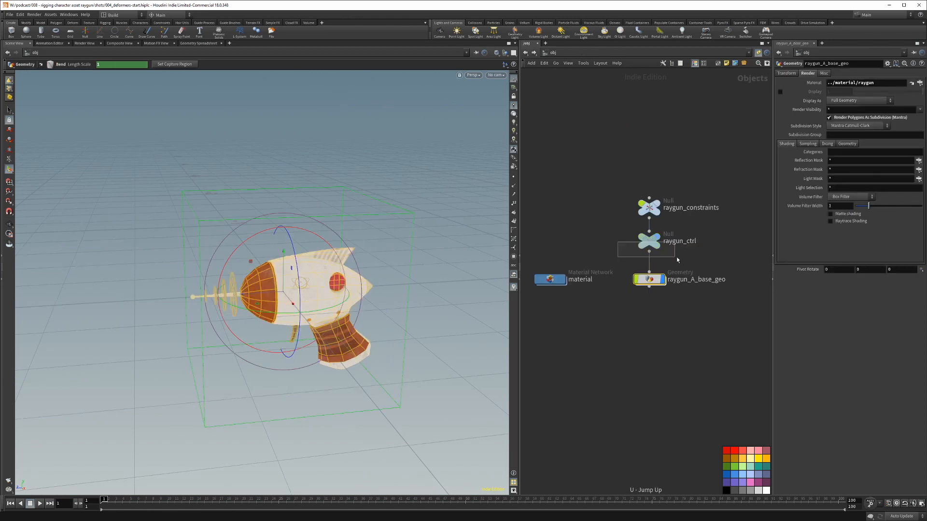
{"action": "left_click_drag", "start_coordinate": [676, 259], "coordinate": [677, 260]}
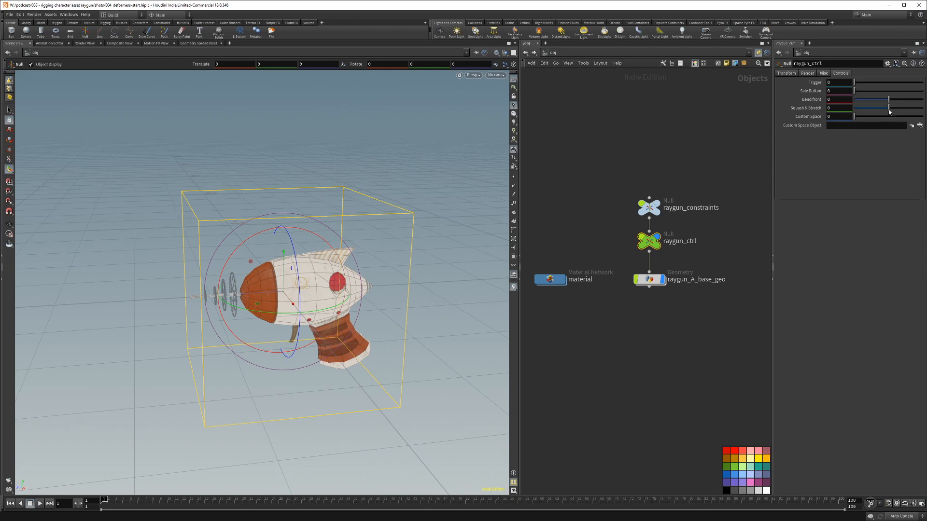
{"action": "mouse_move", "coordinate": [883, 110]}
{"action": "left_mouse_down"}
{"action": "mouse_move", "coordinate": [869, 109]}
{"action": "mouse_move", "coordinate": [900, 109]}
{"action": "mouse_move", "coordinate": [891, 109]}
{"action": "left_mouse_up"}
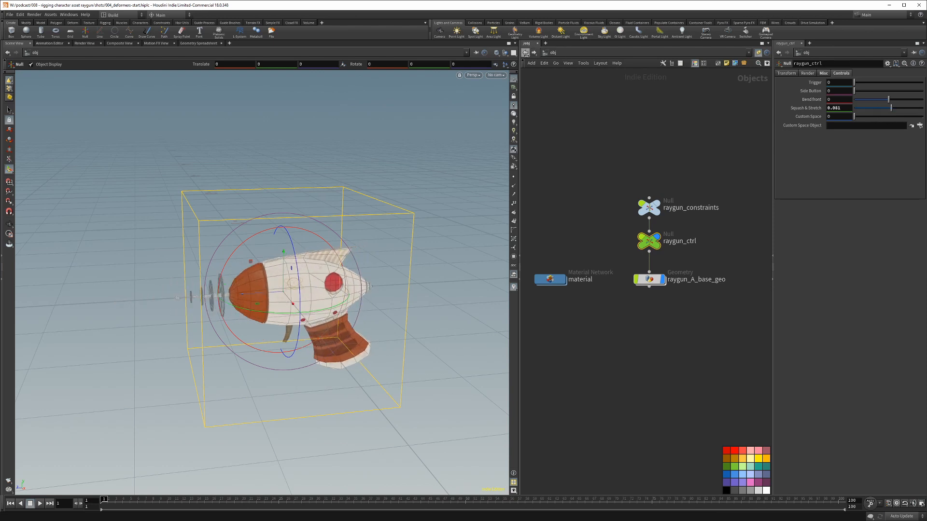
- Set the Capture Length of bend_squash_stretch to 0.52, and retest raygun_ctrl's Squash & Stretch control before resetting it to 0
{"action": "left_click", "coordinate": [525, 52]}
{"action": "left_click_drag", "start_coordinate": [861, 248], "coordinate": [860, 248]}
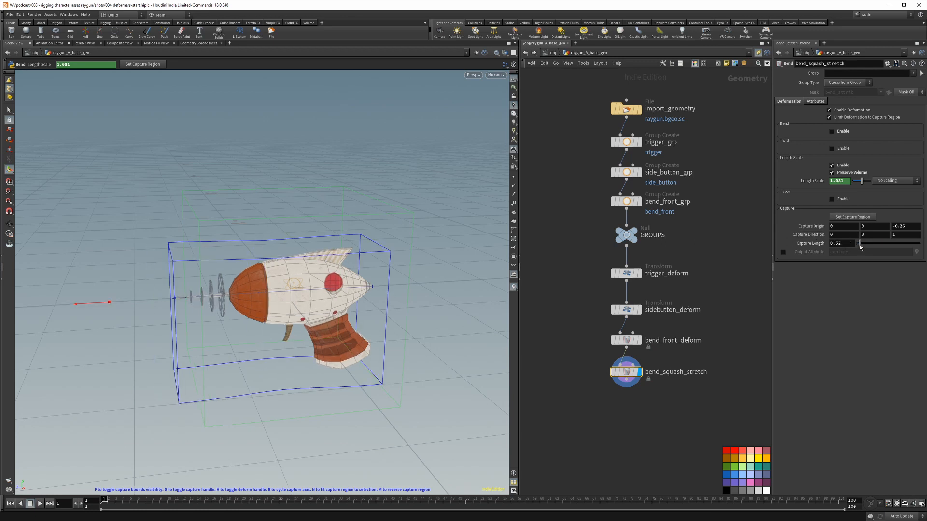
{"action": "key", "text": "u"}
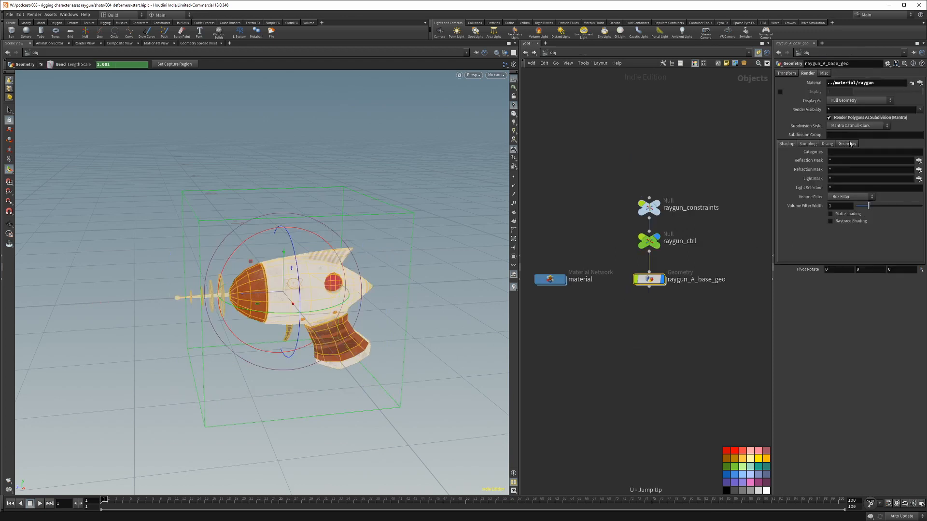
{"action": "left_click", "coordinate": [649, 240]}
{"action": "mouse_move", "coordinate": [885, 110]}
{"action": "left_mouse_down"}
{"action": "mouse_move", "coordinate": [871, 110]}
{"action": "mouse_move", "coordinate": [913, 110]}
{"action": "mouse_move", "coordinate": [876, 110]}
{"action": "left_mouse_up"}
{"action": "middle_click", "coordinate": [847, 108], "text": "ctrl"}
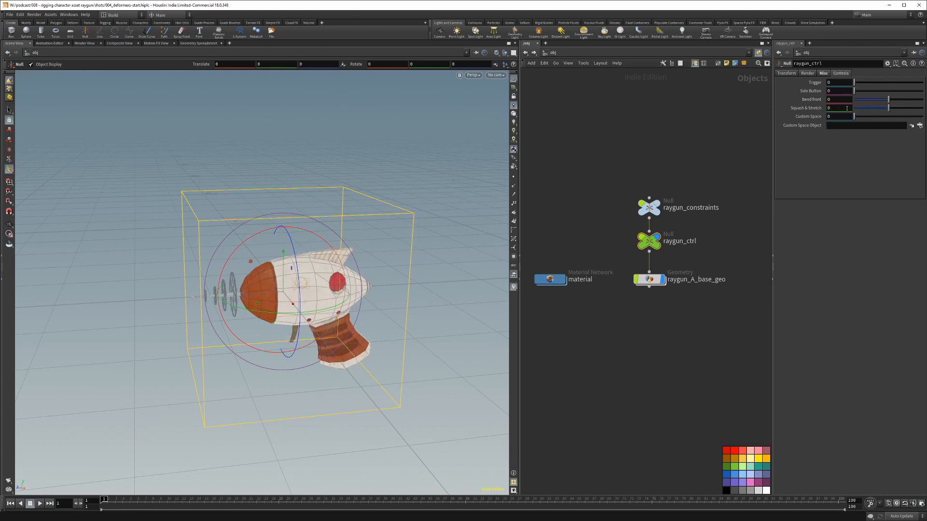
- Append a Null node named _OUT_ after bend_squash_stretch in raygun_A_base_geo and display it
{"action": "double_click", "coordinate": [650, 280]}
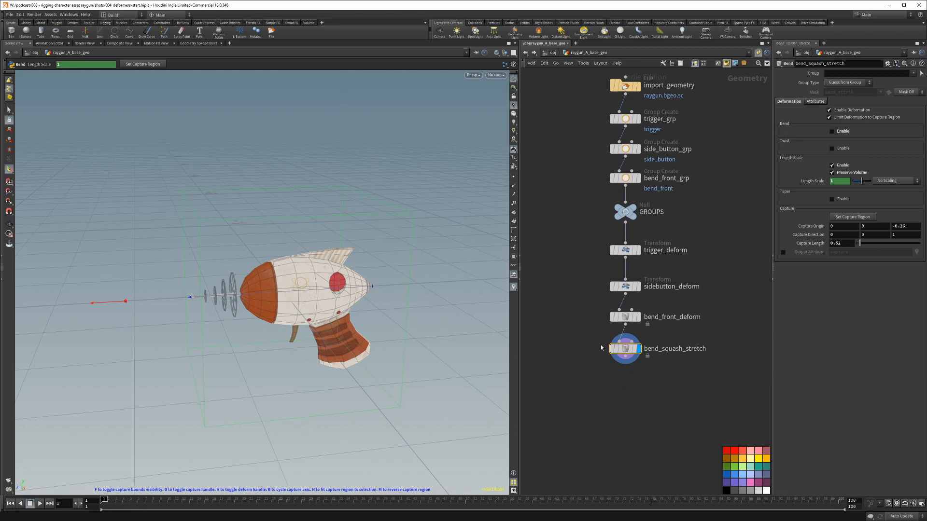
{"action": "key", "text": "Tab"}
{"action": "type", "text": "null"}
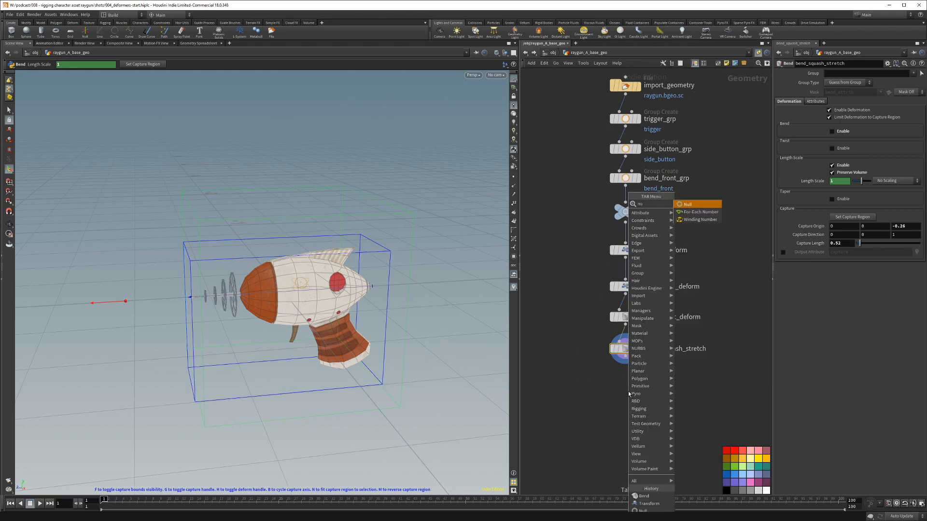
{"action": "key", "text": "Return"}
{"action": "left_click", "coordinate": [627, 391]}
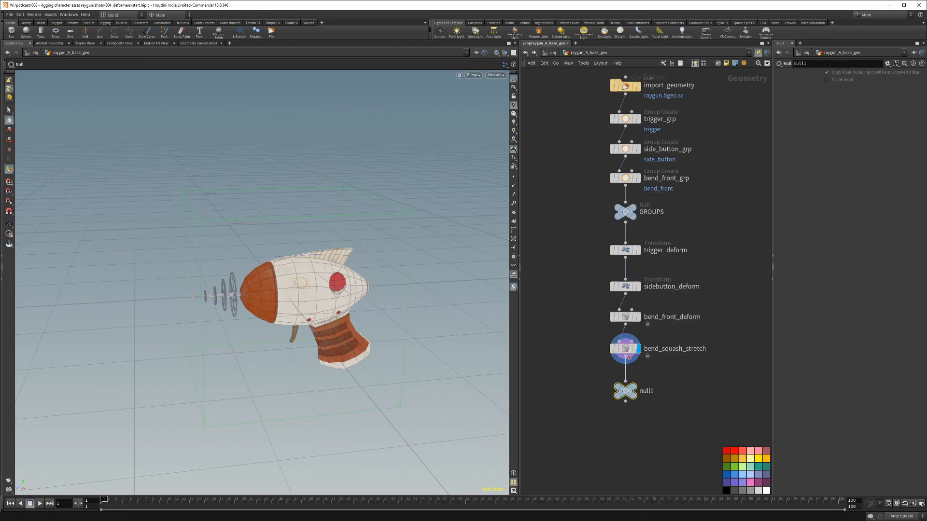
{"action": "double_click", "coordinate": [643, 392]}
{"action": "key", "text": "BackSpace"}
{"action": "type", "text": "_OUT_"}
{"action": "key", "text": "Return"}
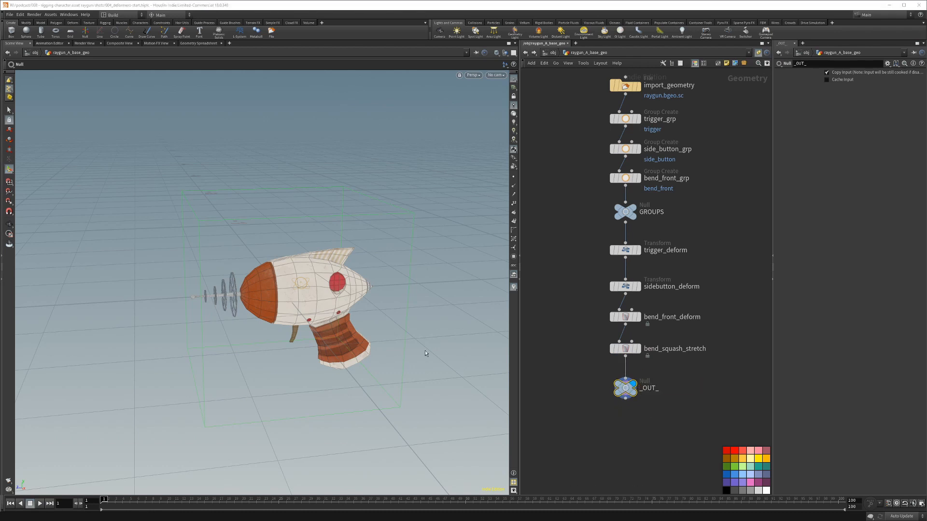
{"action": "middle_click_drag", "start_coordinate": [571, 269], "coordinate": [568, 277]}
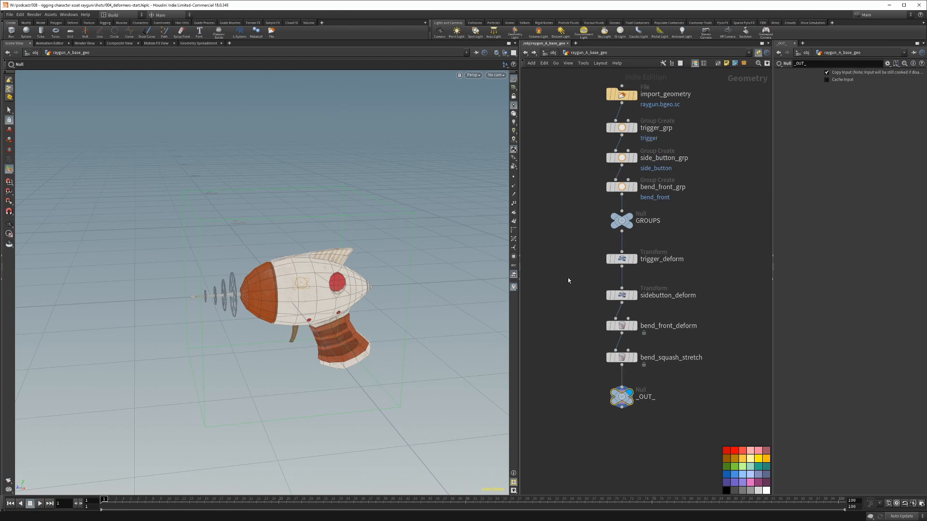
{"action": "left_click_drag", "start_coordinate": [575, 249], "coordinate": [702, 284]}
{"action": "left_click_drag", "start_coordinate": [579, 266], "coordinate": [630, 272]}
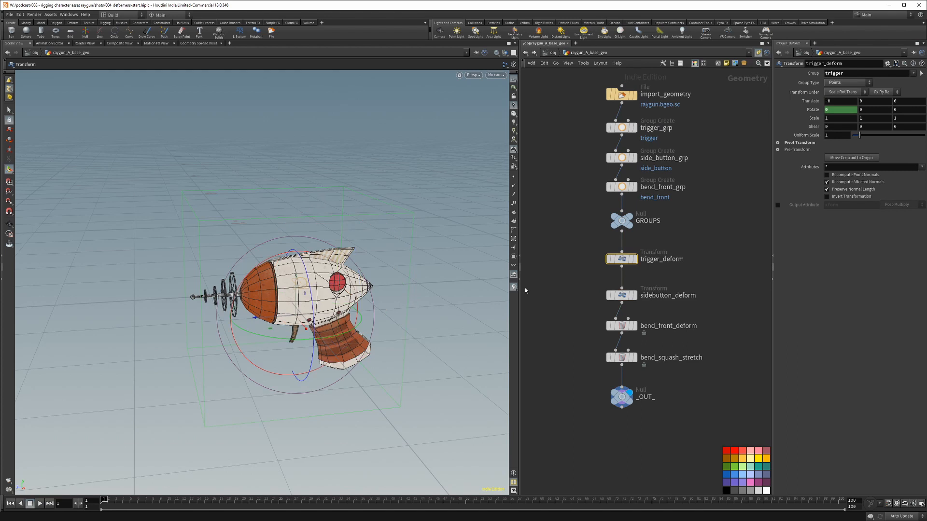
- Pose raygun_ctrl with Trigger 0.187, Side Button 0.473, Bend Front 0.56, Squash & Stretch -0.091 and X rotation about -5.2, and return to raygun_A_base_geo
{"action": "key", "text": "u"}
{"action": "left_click", "coordinate": [646, 247]}
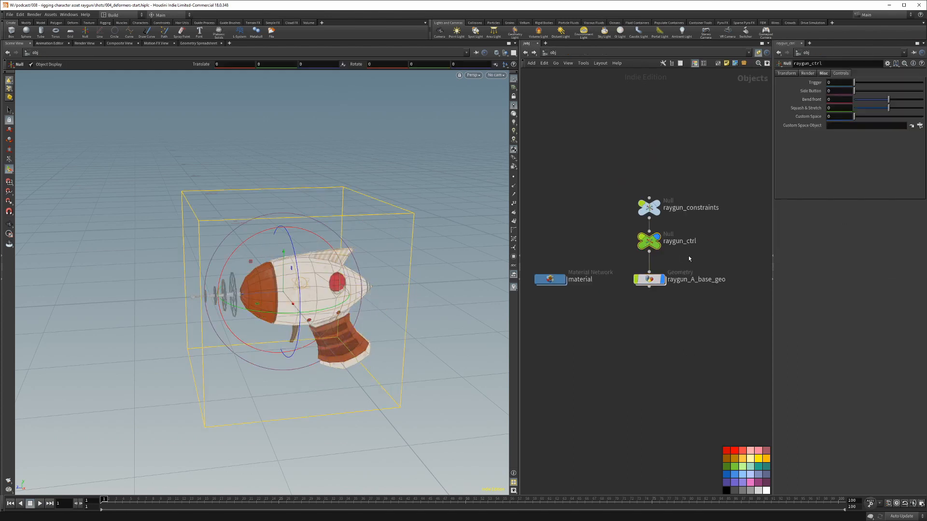
{"action": "left_click_drag", "start_coordinate": [855, 83], "coordinate": [886, 110]}
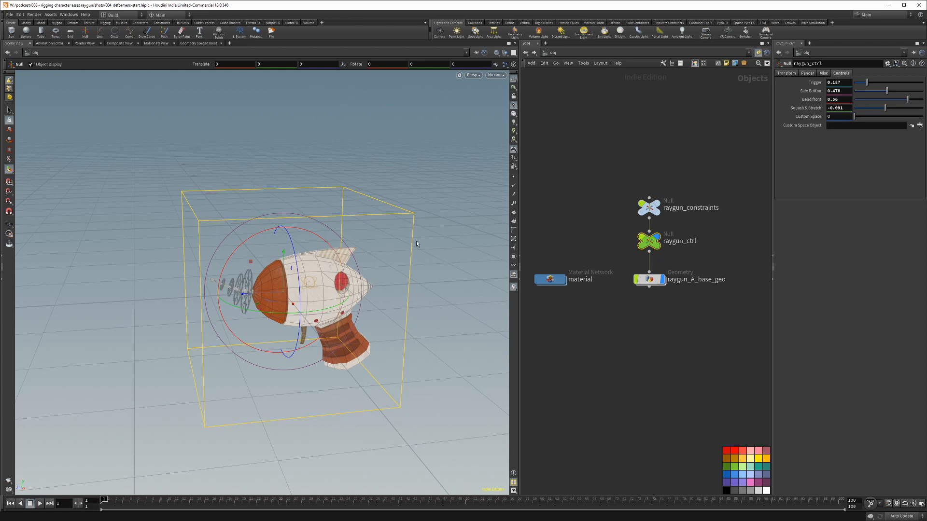
{"action": "mouse_move", "coordinate": [327, 245]}
{"action": "left_mouse_down"}
{"action": "mouse_move", "coordinate": [334, 271]}
{"action": "mouse_move", "coordinate": [328, 249]}
{"action": "left_mouse_up"}
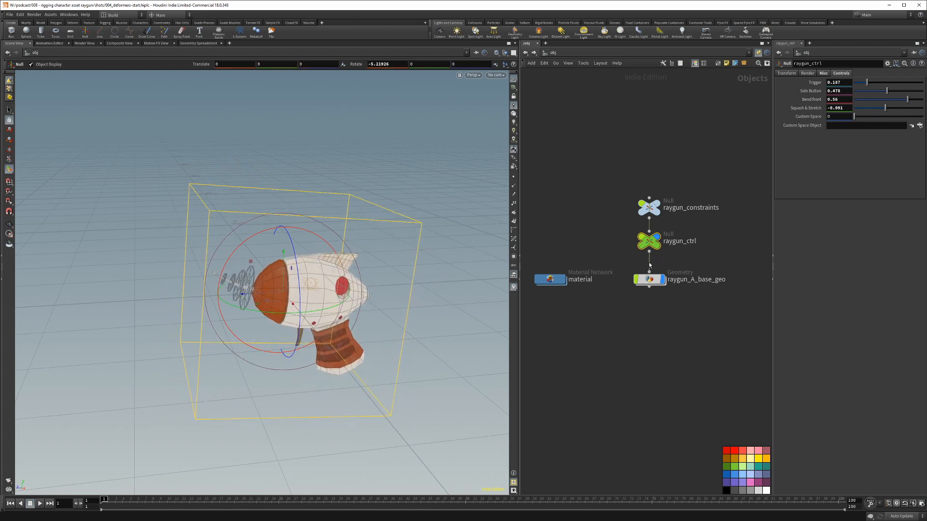
{"action": "double_click", "coordinate": [650, 280]}
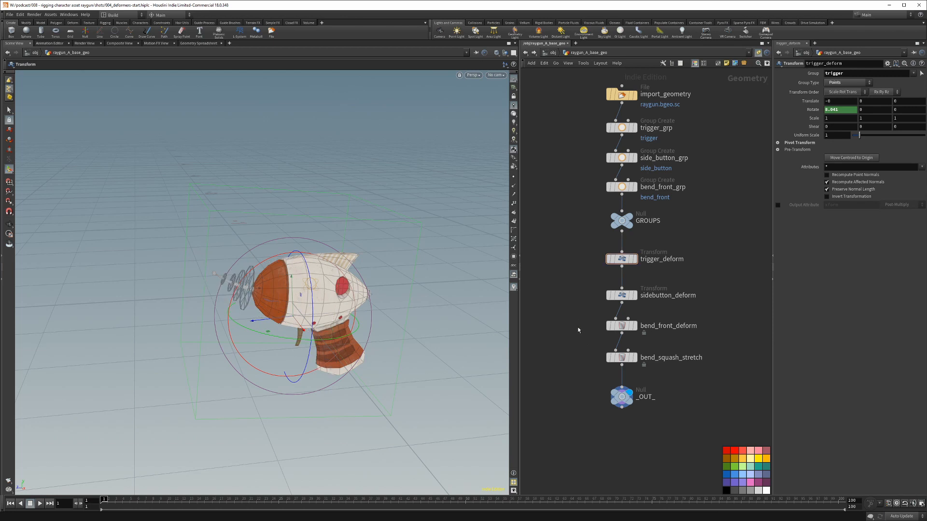
- Try moving bend_squash_stretch directly after GROUPS, ahead of trigger_deform, and undo the reordering
{"action": "middle_click_drag", "start_coordinate": [578, 326], "coordinate": [601, 312]}
{"action": "mouse_move", "coordinate": [648, 353]}
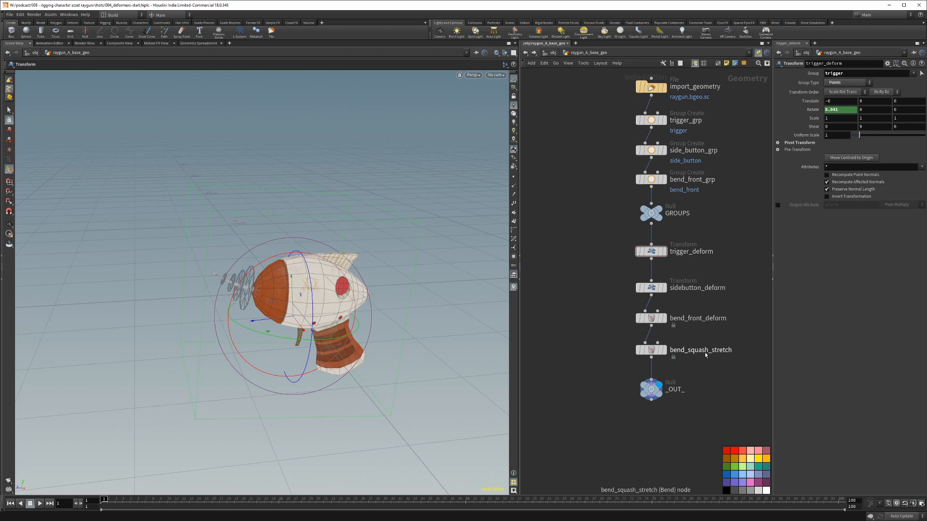
{"action": "key", "text": "3"}
{"action": "left_click_drag", "start_coordinate": [651, 353], "coordinate": [627, 247]}
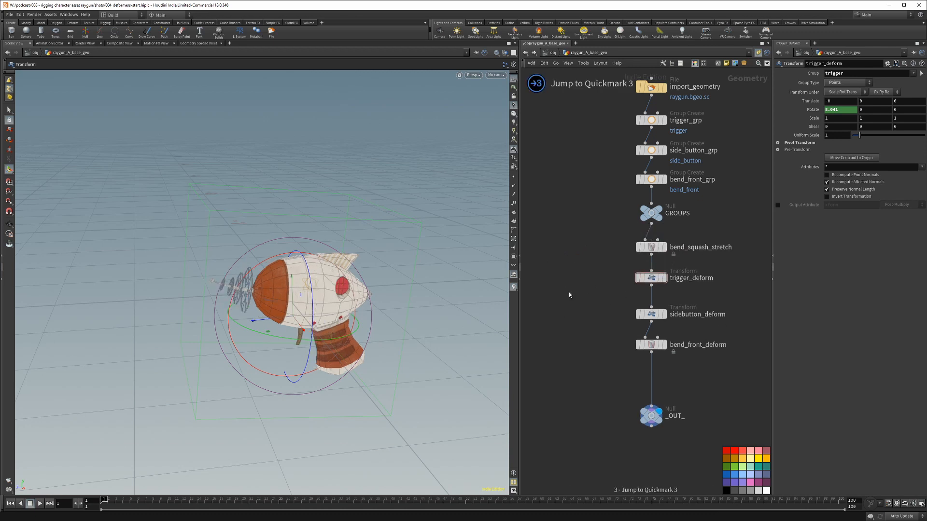
{"action": "key", "text": "ctrl+z"}
{"action": "key", "text": "ctrl+z"}
- Duplicate the four deformer nodes as a parallel branch from GROUPS and move the copied squash-and-stretch bend ahead of the copied trigger deformer
{"action": "left_click_drag", "start_coordinate": [597, 248], "coordinate": [697, 357]}
{"action": "left_click_drag", "start_coordinate": [651, 251], "coordinate": [558, 257], "text": "alt"}
{"action": "left_click", "coordinate": [558, 356]}
{"action": "left_click_drag", "start_coordinate": [558, 356], "coordinate": [558, 251]}
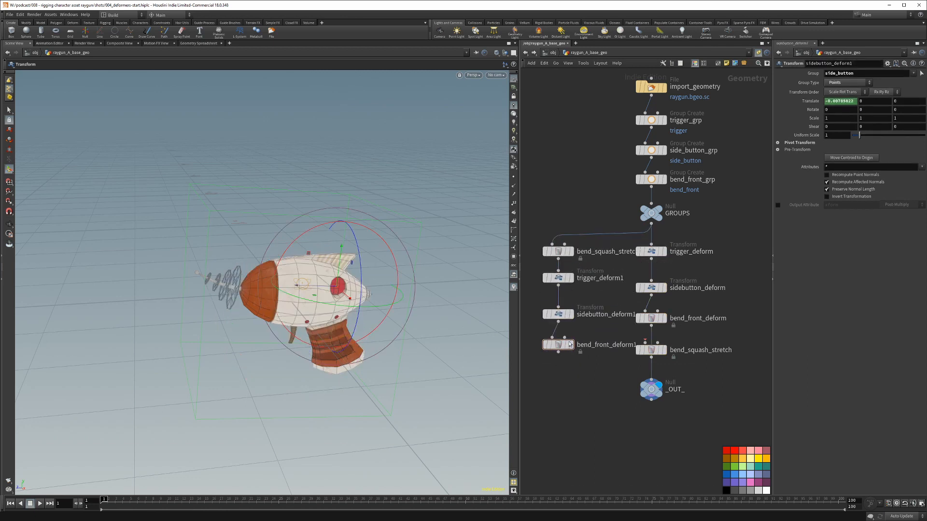
- Add a Switch node fed by bend_front_deform1 and bend_squash_stretch, display it and compare its two inputs
{"action": "key", "text": "Tab"}
{"action": "type", "text": "null"}
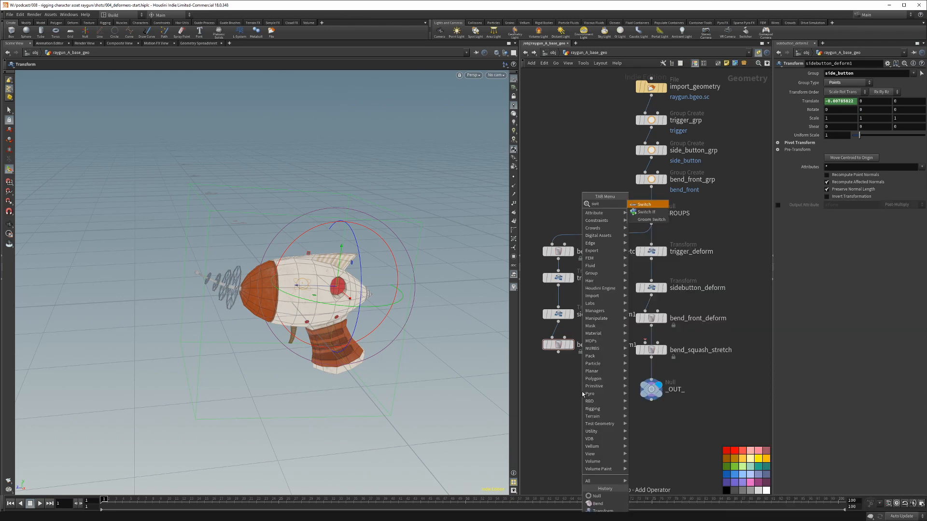
{"action": "key", "text": "Return"}
{"action": "left_click", "coordinate": [581, 392]}
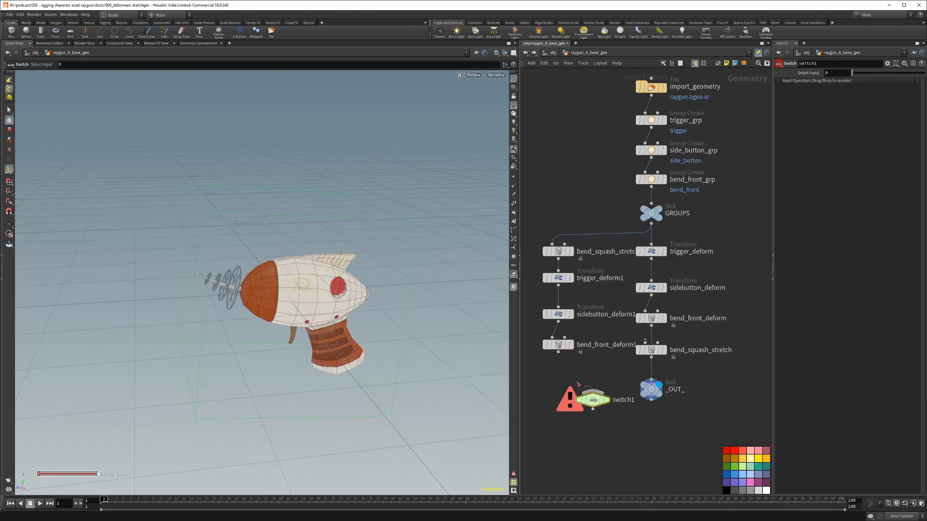
{"action": "left_click", "coordinate": [651, 358]}
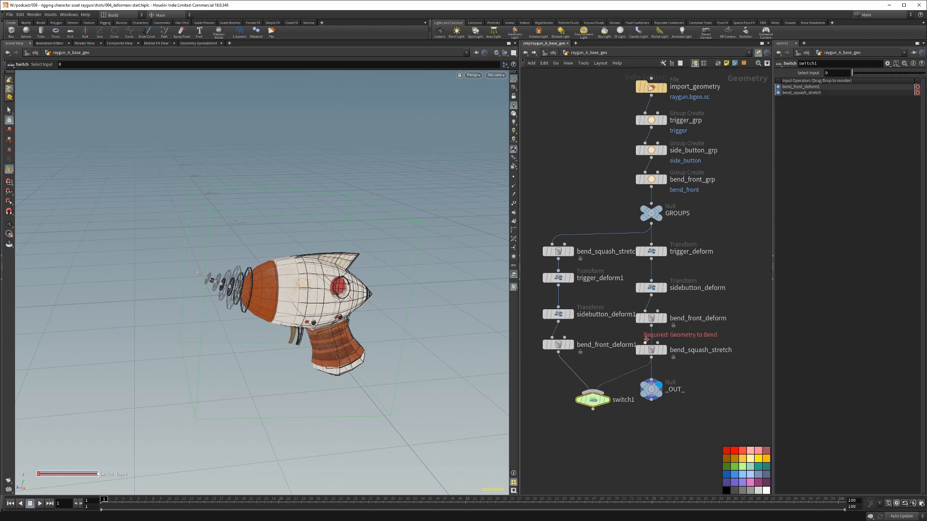
{"action": "left_click", "coordinate": [605, 400]}
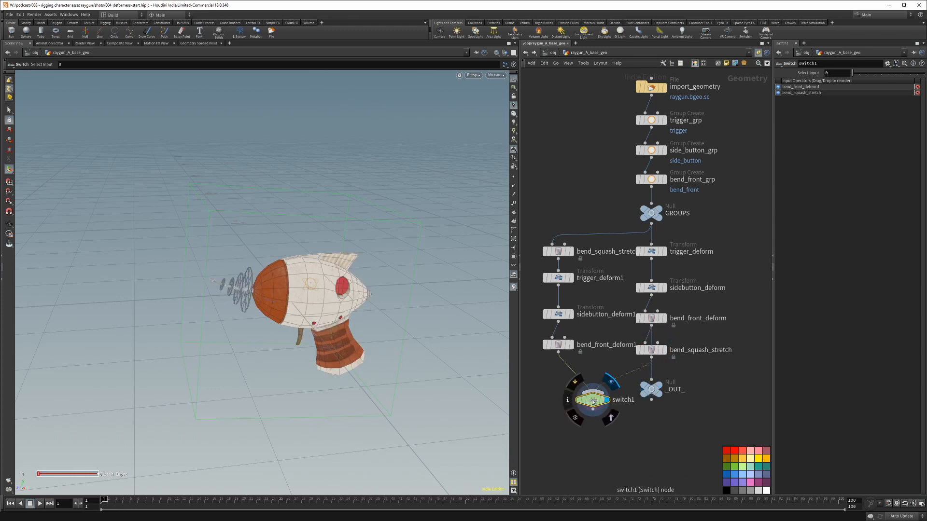
{"action": "mouse_move", "coordinate": [854, 73]}
{"action": "left_mouse_down"}
{"action": "mouse_move", "coordinate": [868, 74]}
{"action": "mouse_move", "coordinate": [850, 75]}
{"action": "left_mouse_up"}
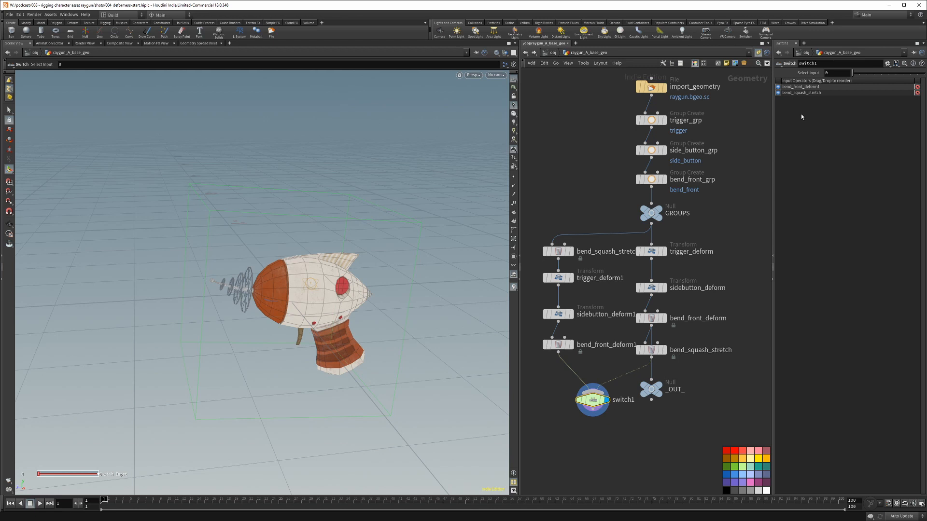
- Set raygun_ctrl's Bend Front to 2 and go back into raygun_A_base_geo
{"action": "key", "text": "u"}
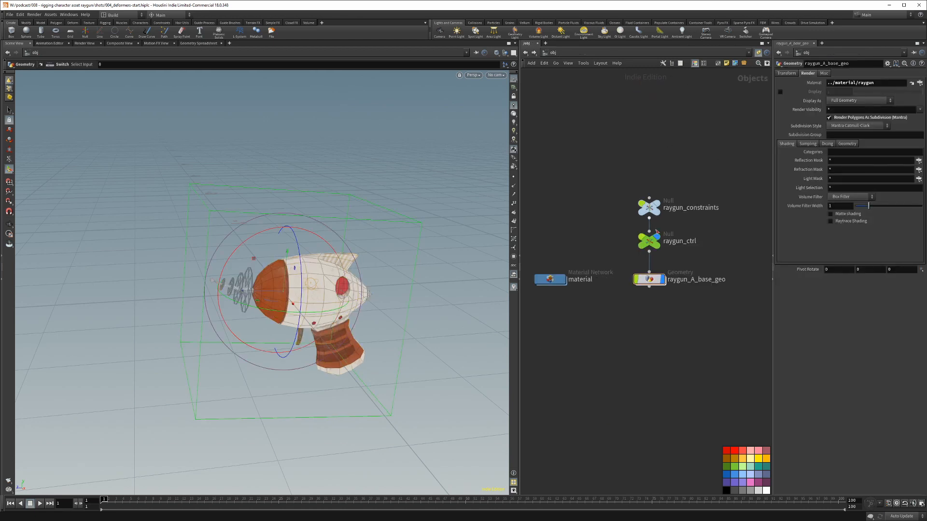
{"action": "left_click", "coordinate": [648, 240]}
{"action": "left_click_drag", "start_coordinate": [908, 101], "coordinate": [922, 100]}
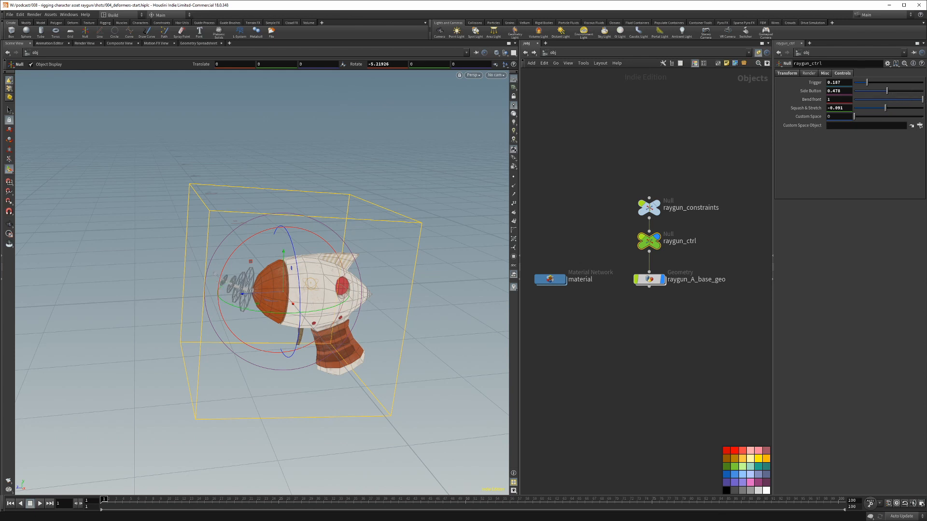
{"action": "type", "text": "2"}
{"action": "key", "text": "Return"}
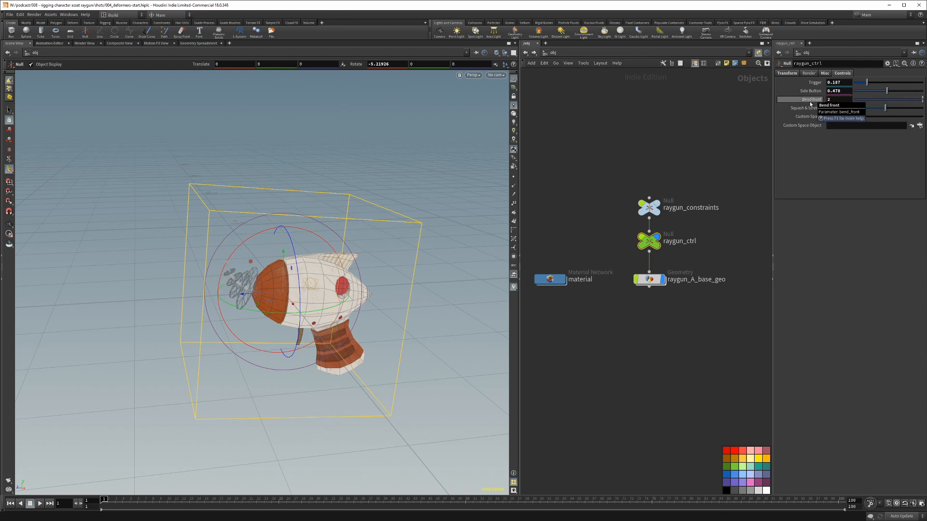
{"action": "double_click", "coordinate": [647, 281]}
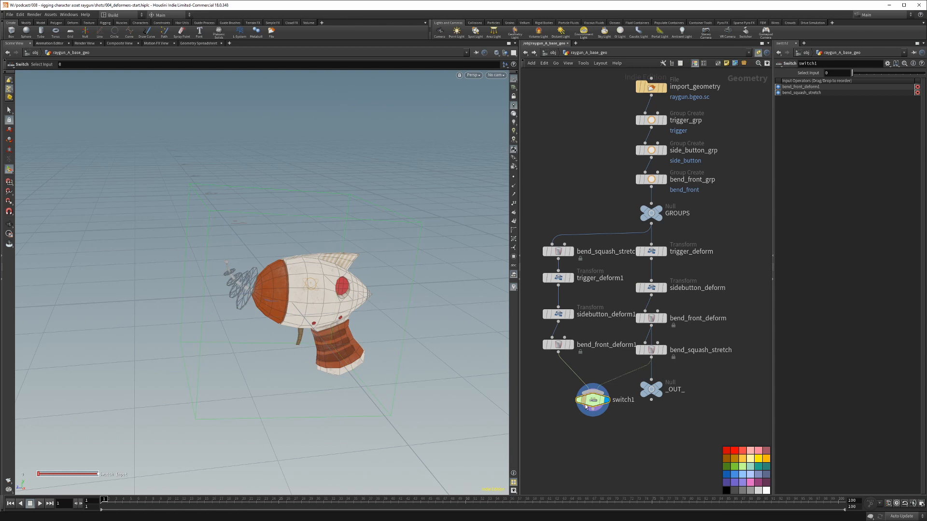
- Toggle switch1's Select Input between the two branches and compare the bent front from a side view
{"action": "left_click_drag", "start_coordinate": [858, 74], "coordinate": [852, 73]}
{"action": "left_click_drag", "start_coordinate": [395, 327], "coordinate": [316, 303], "text": "alt"}
{"action": "key", "text": "Return"}
{"action": "left_click_drag", "start_coordinate": [857, 75], "coordinate": [833, 70]}
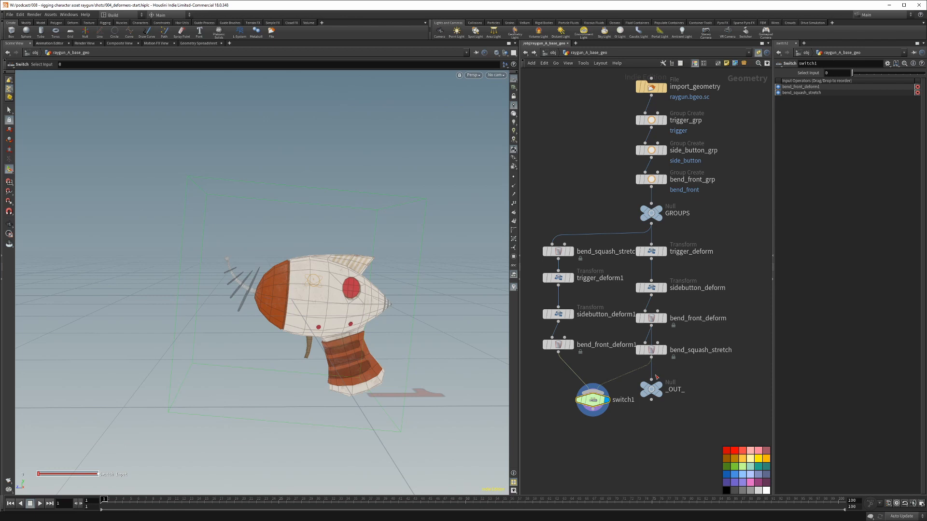
- Move _OUT_ aside and inspect trigger_deform, sidebutton_deform, bend_front_deform and bend_squash_stretch of the original branch one after another
{"action": "left_click_drag", "start_coordinate": [652, 386], "coordinate": [685, 390]}
{"action": "left_click", "coordinate": [652, 252]}
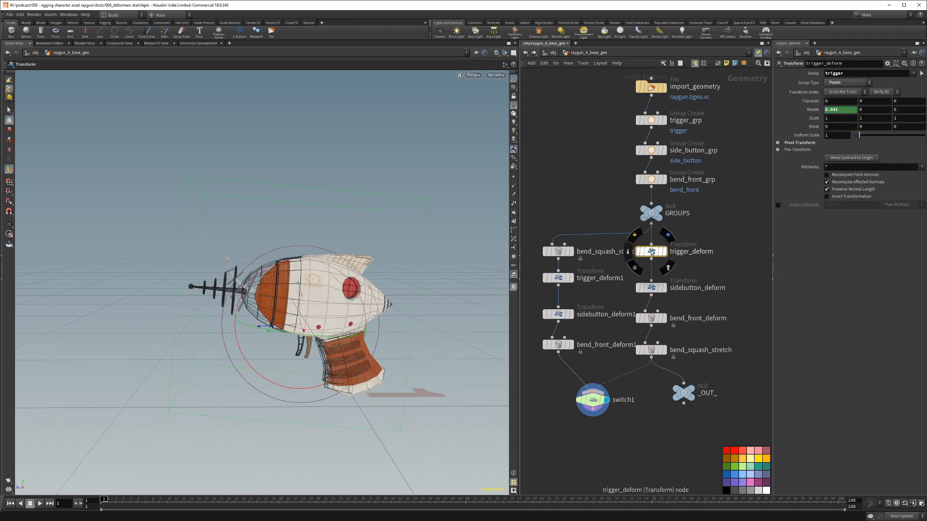
{"action": "left_click_drag", "start_coordinate": [652, 254], "coordinate": [651, 253]}
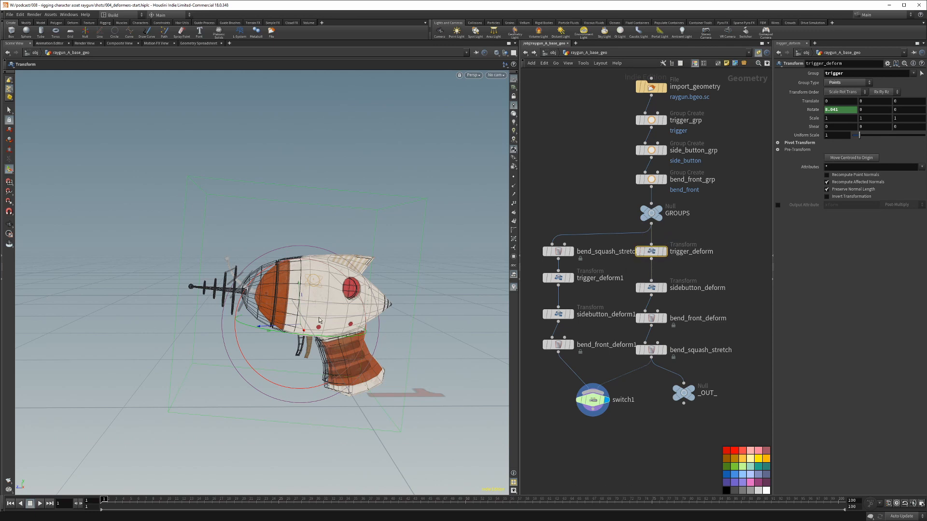
{"action": "left_click", "coordinate": [686, 270]}
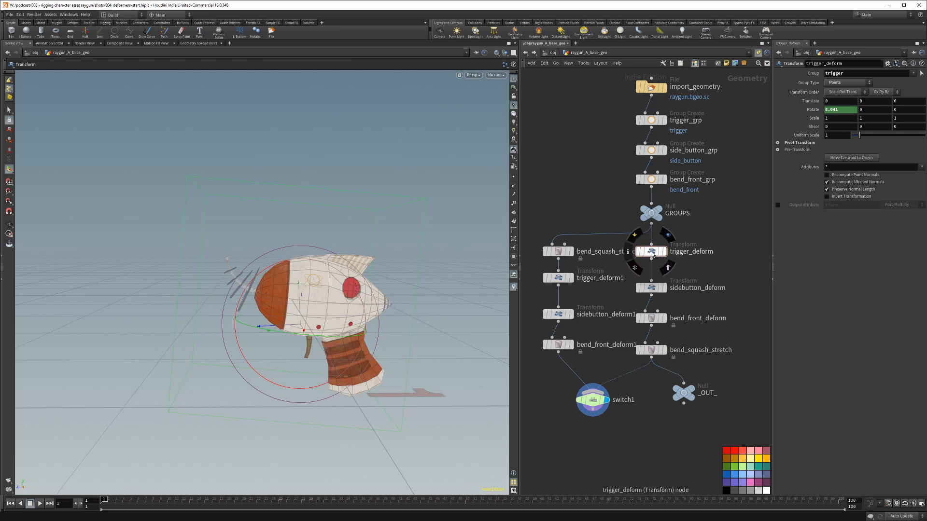
{"action": "left_click", "coordinate": [652, 253]}
{"action": "left_click", "coordinate": [651, 287]}
{"action": "left_click", "coordinate": [651, 318]}
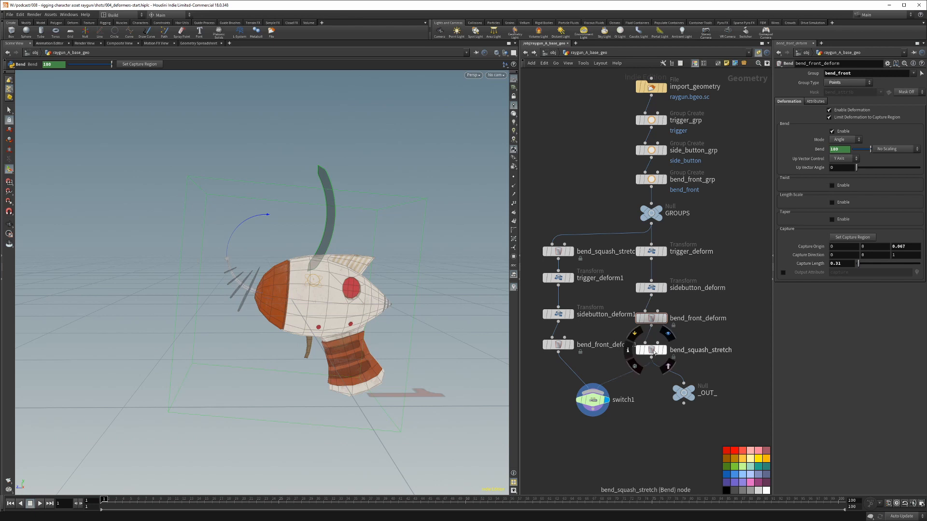
{"action": "left_click", "coordinate": [651, 350]}
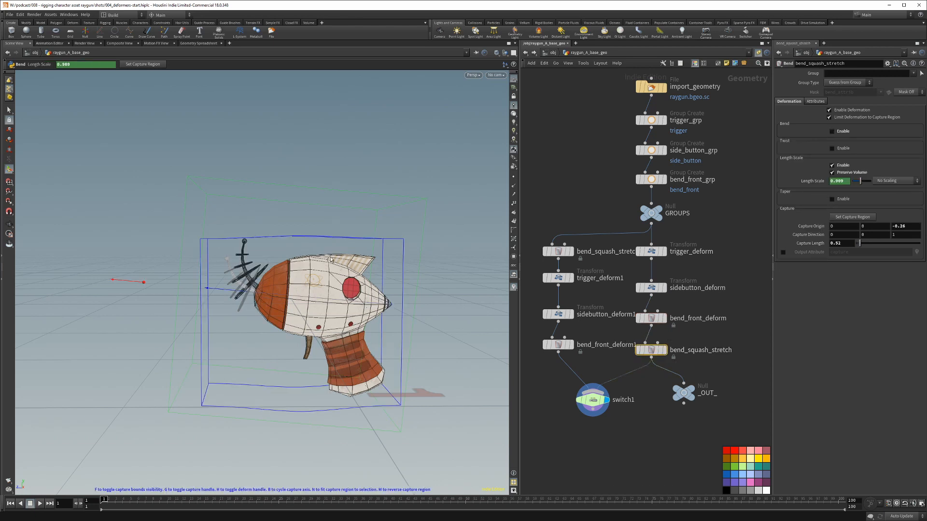
- Display bend_front_deform, bend_squash_stretch and the copied bend_squash_stretch1 in turn to compare where the squash is applied
{"action": "left_click", "coordinate": [662, 318]}
{"action": "left_click", "coordinate": [649, 319]}
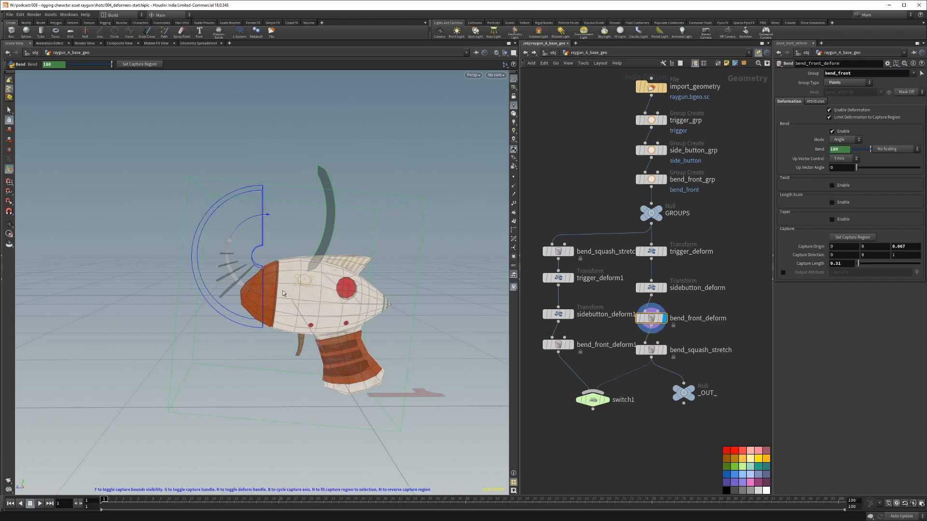
{"action": "mouse_move", "coordinate": [666, 352]}
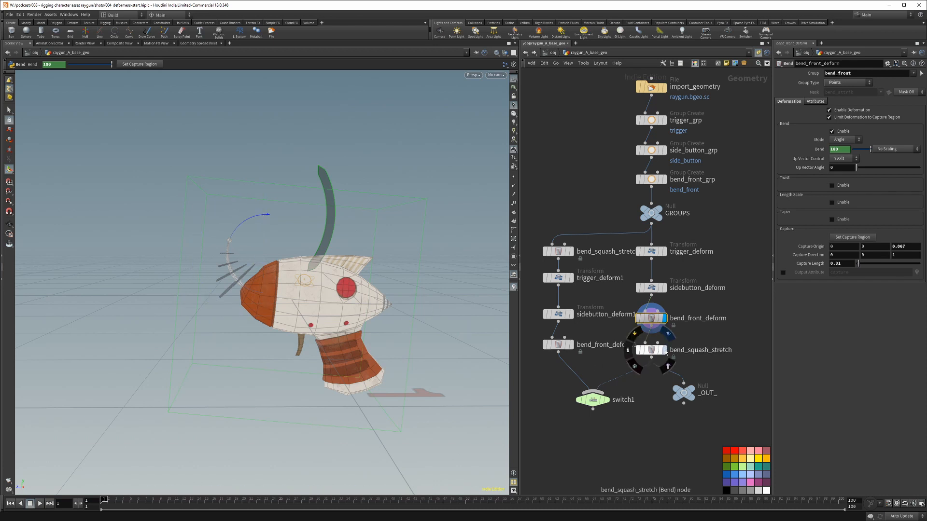
{"action": "left_click", "coordinate": [666, 351]}
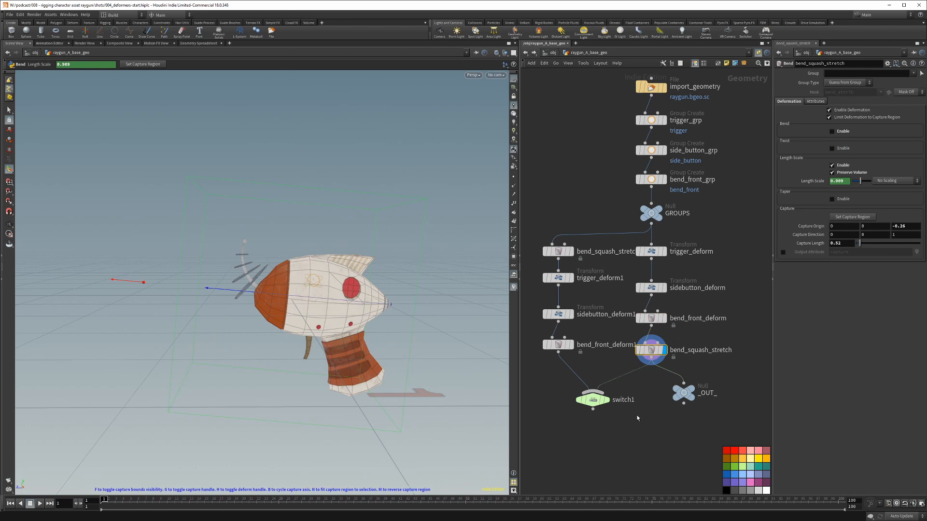
{"action": "mouse_move", "coordinate": [559, 253]}
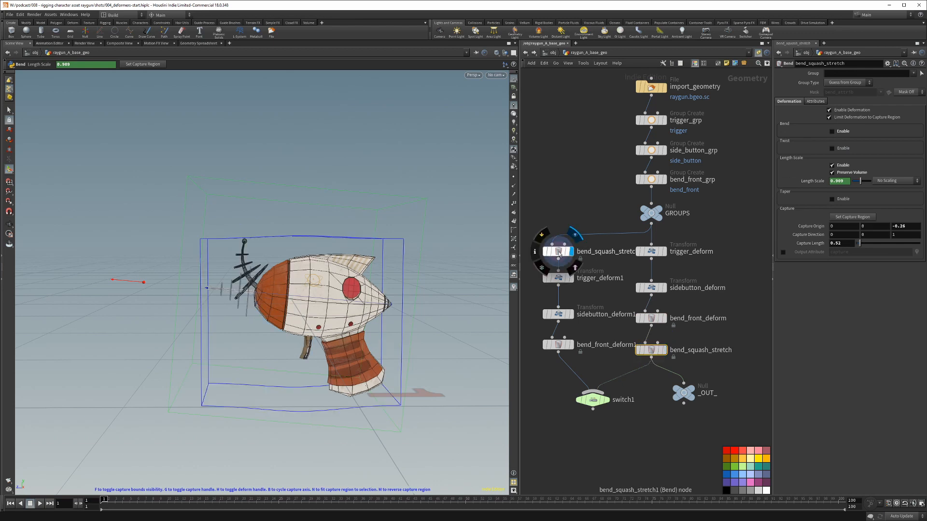
{"action": "left_click", "coordinate": [559, 253]}
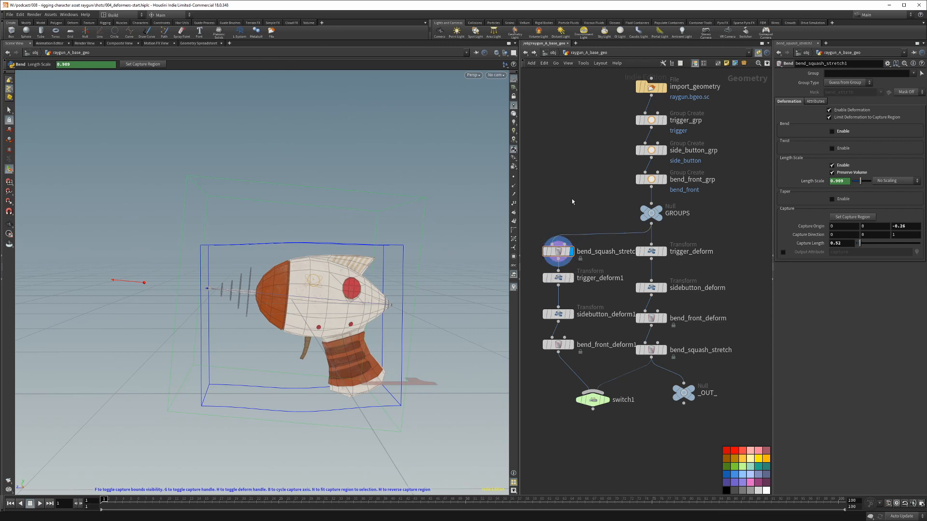
- Set raygun_ctrl's Squash & Stretch to -0.455 and go back into raygun_A_base_geo
{"action": "key", "text": "u"}
{"action": "left_click", "coordinate": [648, 241]}
{"action": "left_click_drag", "start_coordinate": [887, 109], "coordinate": [873, 108]}
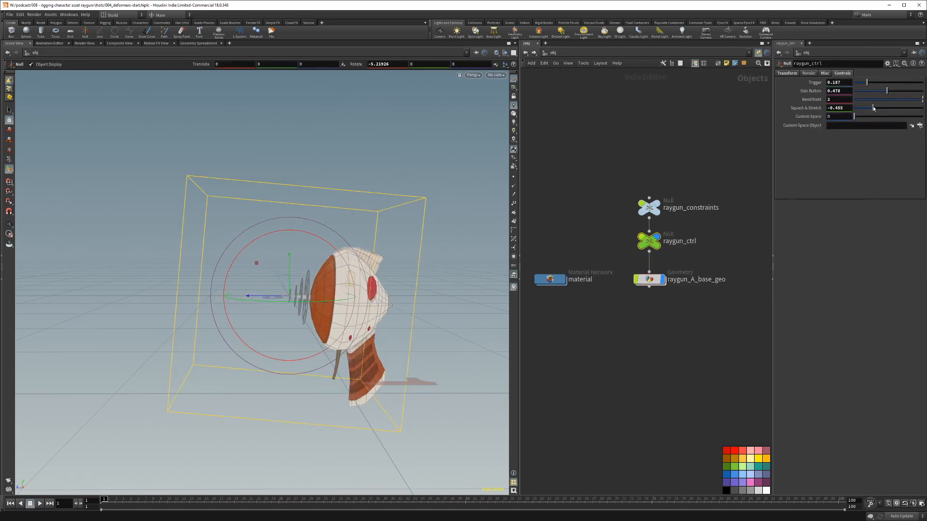
{"action": "double_click", "coordinate": [649, 279]}
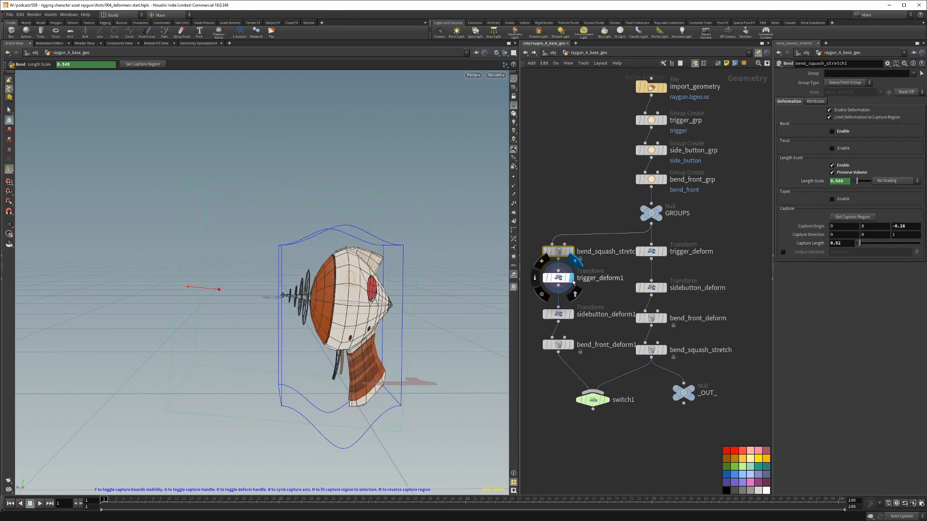
- Display trigger_deform1, sidebutton_deform1 and bend_front_deform1 in turn to examine the squash-first branch
{"action": "left_click", "coordinate": [559, 279]}
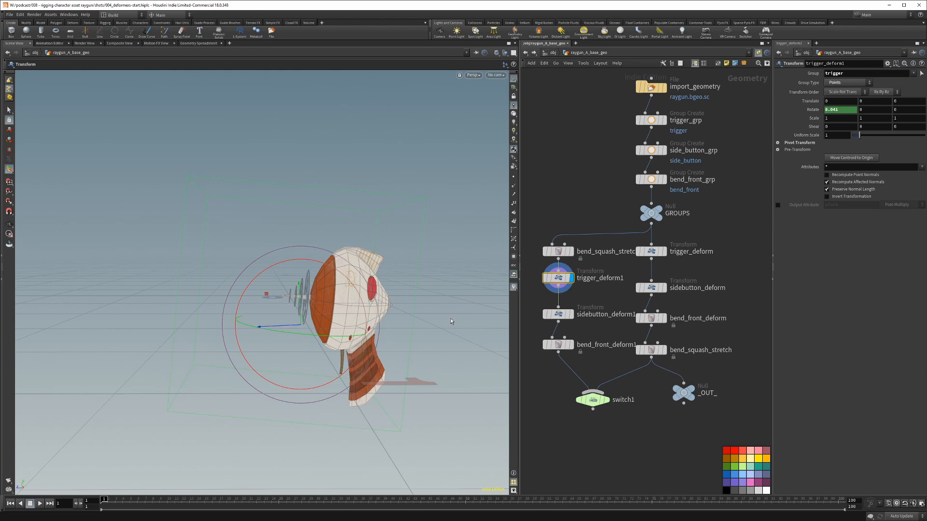
{"action": "left_click", "coordinate": [568, 316]}
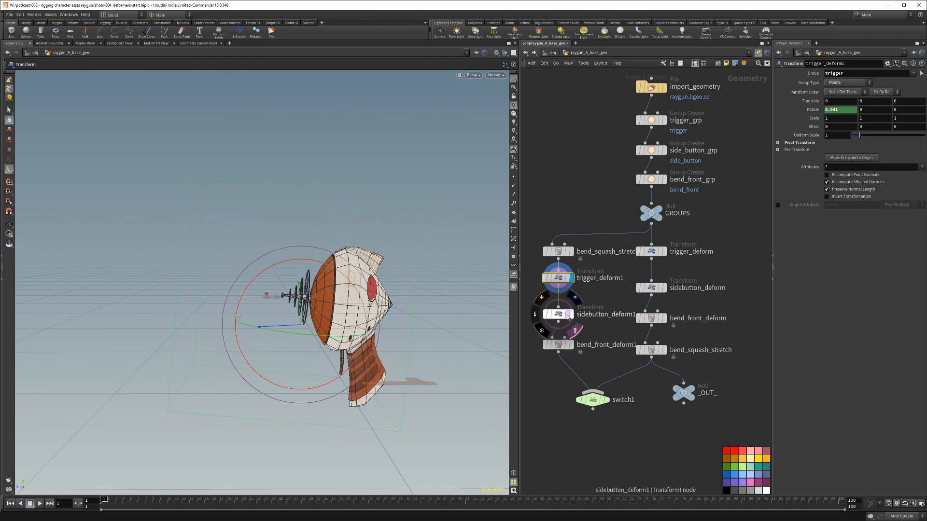
{"action": "left_click", "coordinate": [571, 314]}
{"action": "left_click", "coordinate": [570, 344]}
{"action": "left_click", "coordinate": [558, 345]}
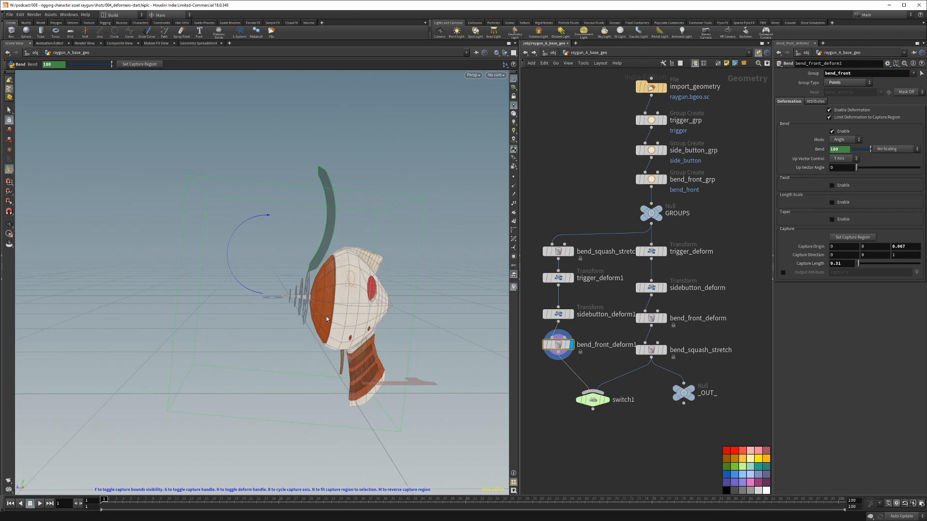
- Display the original branch's deformers in turn from trigger_deform to bend_squash_stretch to examine the squash-last order
{"action": "left_click", "coordinate": [665, 251]}
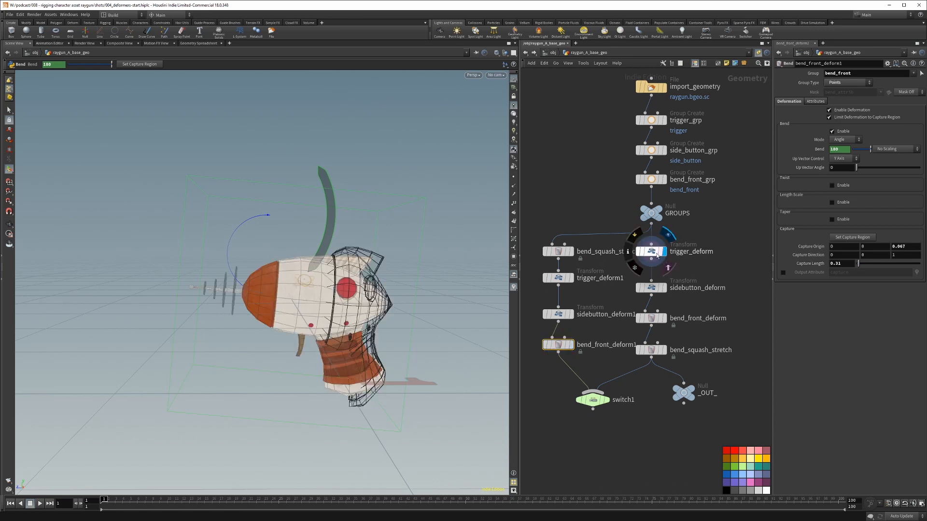
{"action": "left_click", "coordinate": [651, 251]}
{"action": "left_click", "coordinate": [664, 288]}
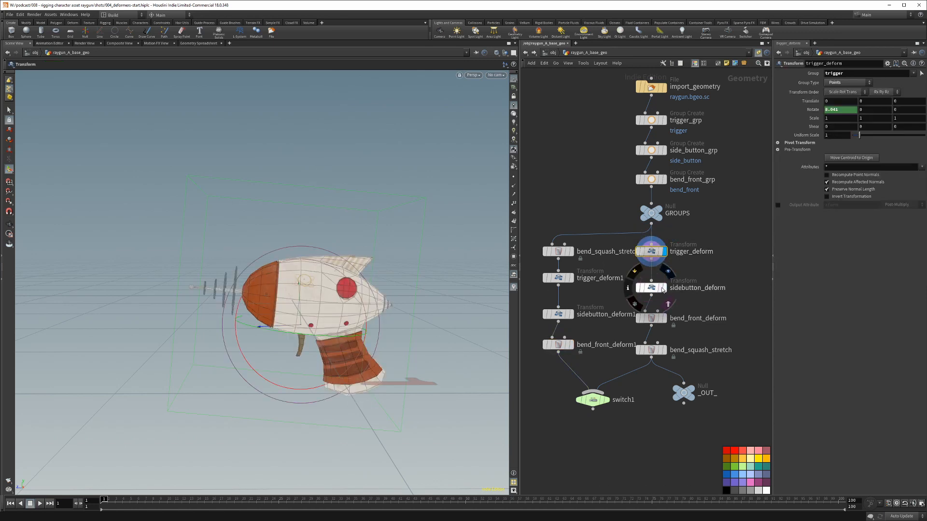
{"action": "left_click", "coordinate": [665, 318]}
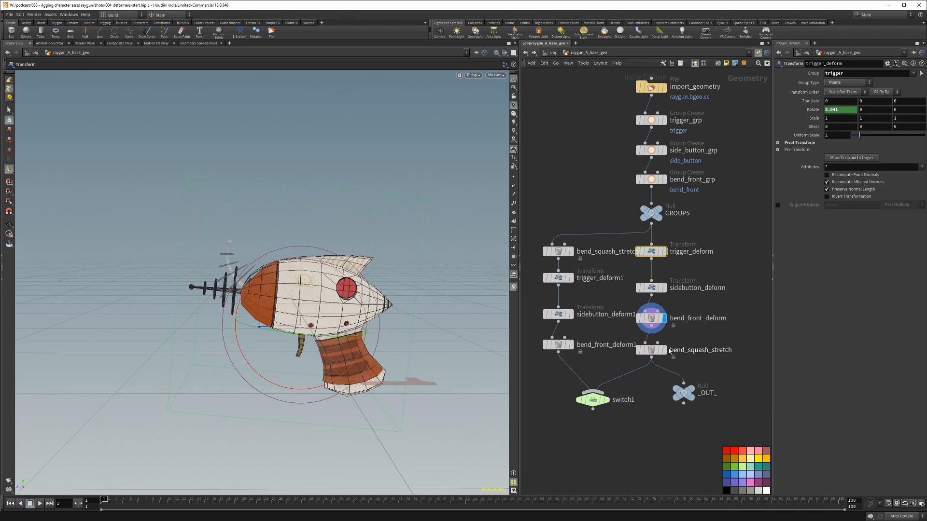
{"action": "left_click", "coordinate": [666, 351]}
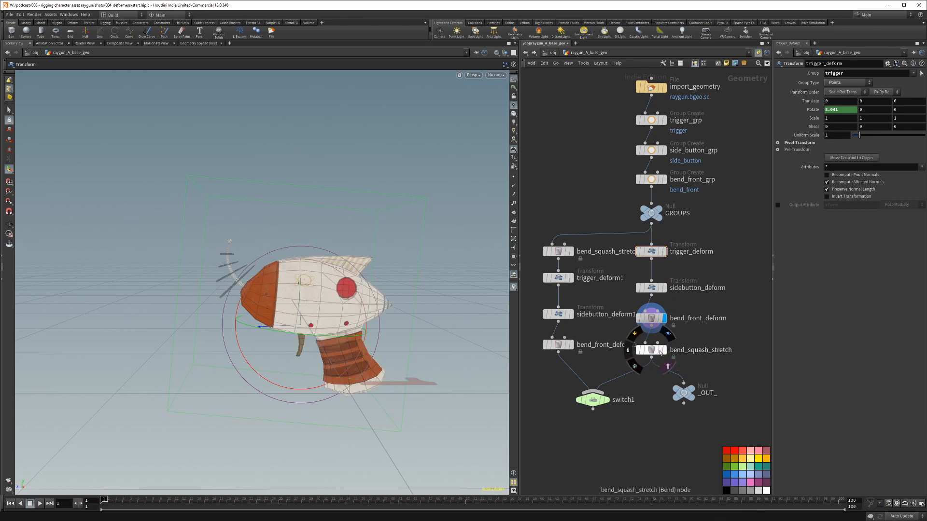
{"action": "left_click", "coordinate": [665, 351]}
{"action": "left_click", "coordinate": [651, 350]}
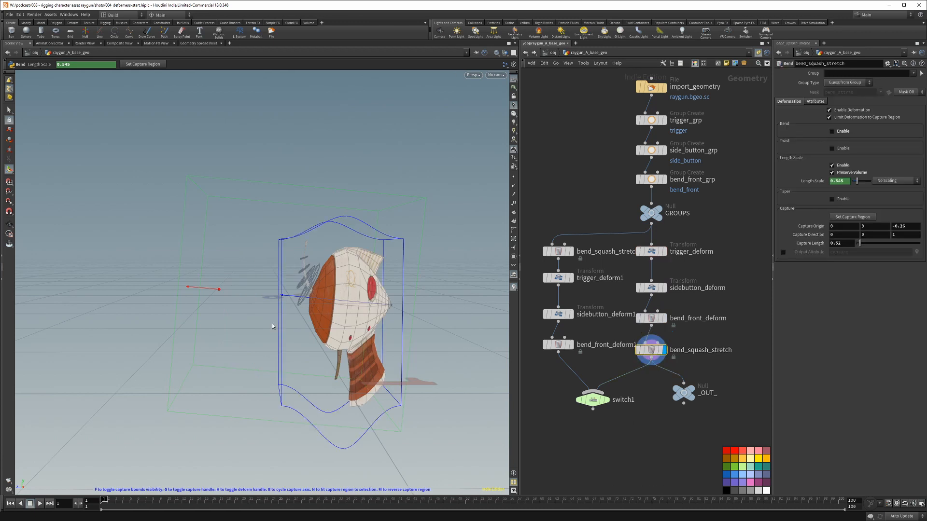
- Display switch1 and set its Select Input to 1 to compare the two deformer orders
{"action": "left_click", "coordinate": [610, 382]}
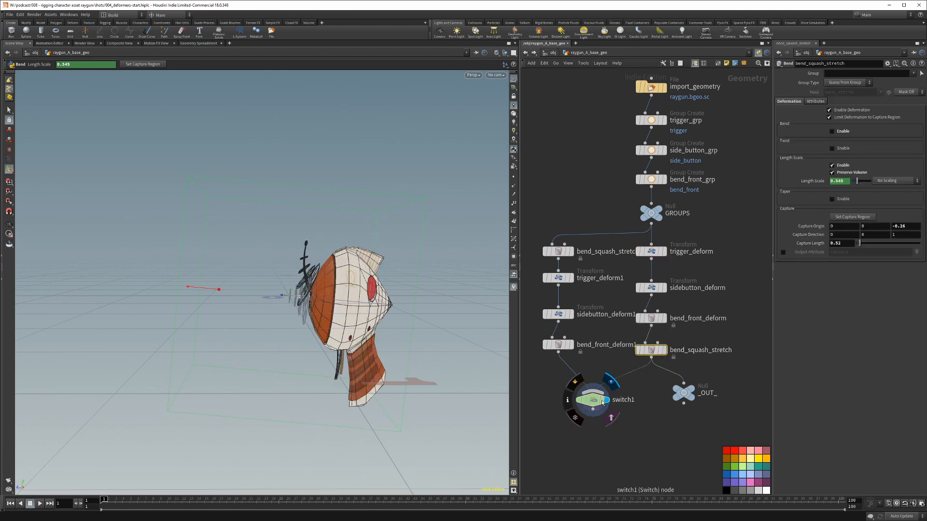
{"action": "left_click", "coordinate": [592, 400]}
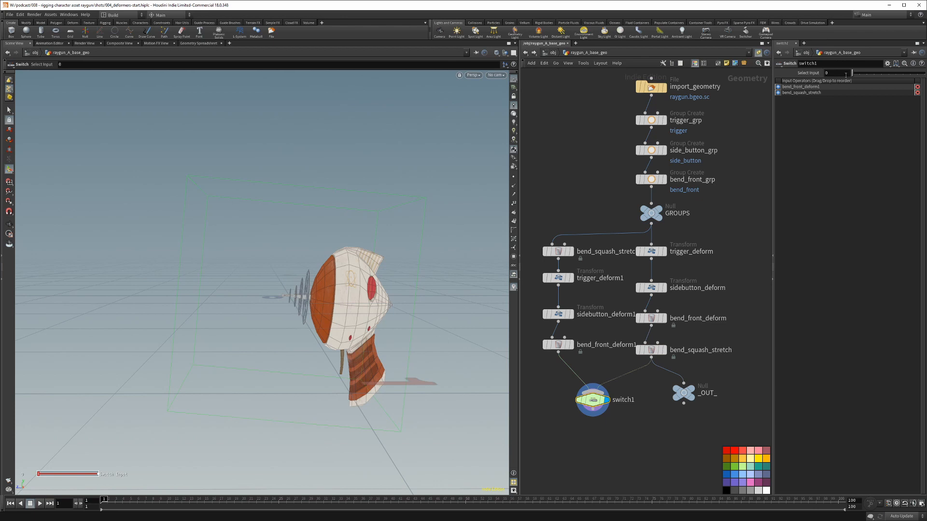
{"action": "mouse_move", "coordinate": [854, 75]}
{"action": "left_mouse_down"}
{"action": "mouse_move", "coordinate": [865, 75]}
{"action": "mouse_move", "coordinate": [843, 76]}
{"action": "mouse_move", "coordinate": [861, 76]}
{"action": "left_mouse_up"}
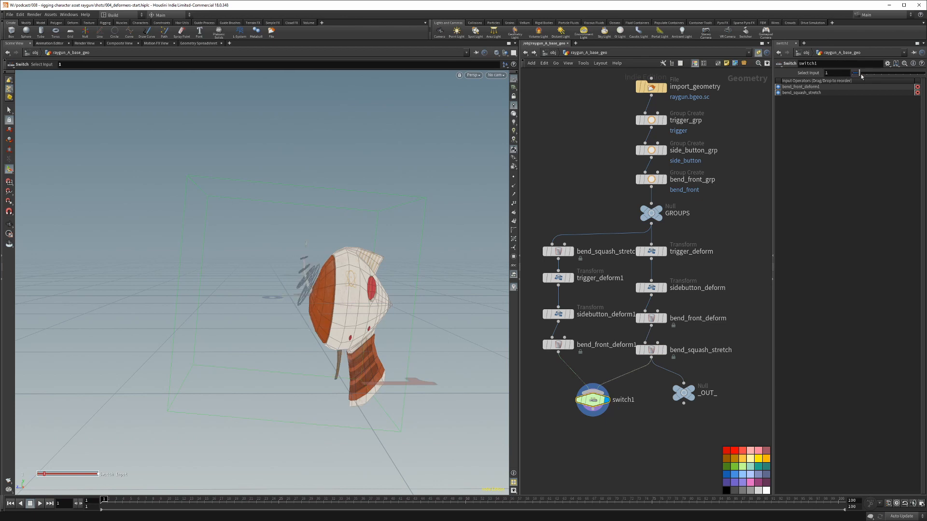
- Delete the copied deformer branch with its switch, display _OUT_ and realign it directly below bend_squash_stretch
{"action": "left_click_drag", "start_coordinate": [551, 190], "coordinate": [593, 427]}
{"action": "key", "text": "Delete"}
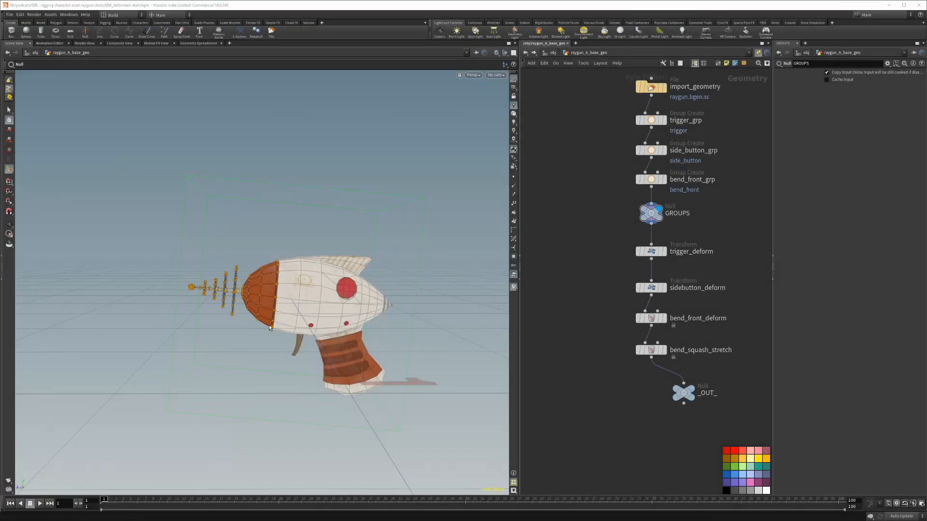
{"action": "left_click_drag", "start_coordinate": [268, 326], "coordinate": [452, 370], "text": "alt"}
{"action": "left_click", "coordinate": [691, 392]}
{"action": "left_click_drag", "start_coordinate": [683, 397], "coordinate": [651, 393]}
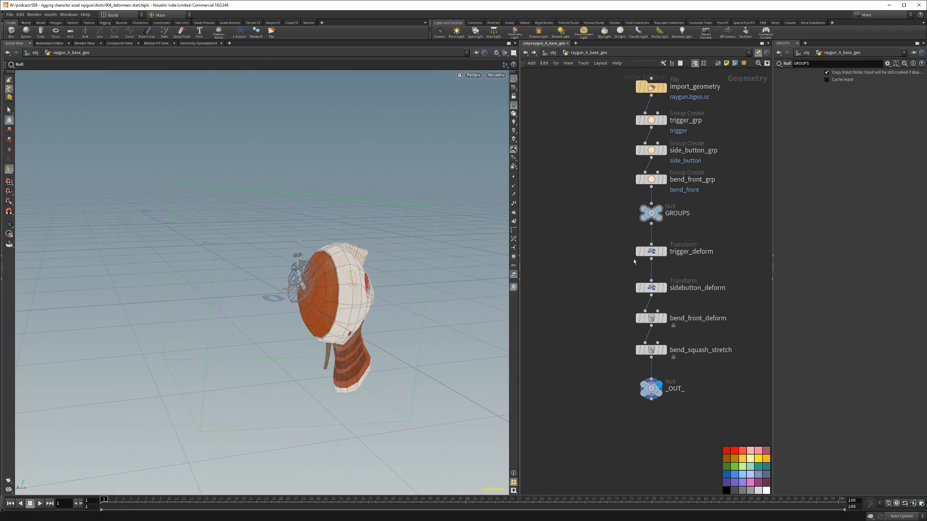
- Return to the object level and reset raygun_ctrl's Trigger, Side Button, Bend front and Squash & Stretch controls to their defaults
{"action": "key", "text": "u"}
{"action": "middle_click", "coordinate": [813, 83], "text": "ctrl"}
{"action": "middle_click", "coordinate": [814, 91], "text": "ctrl"}
{"action": "middle_click", "coordinate": [814, 100], "text": "ctrl"}
{"action": "middle_click", "coordinate": [805, 108], "text": "ctrl"}
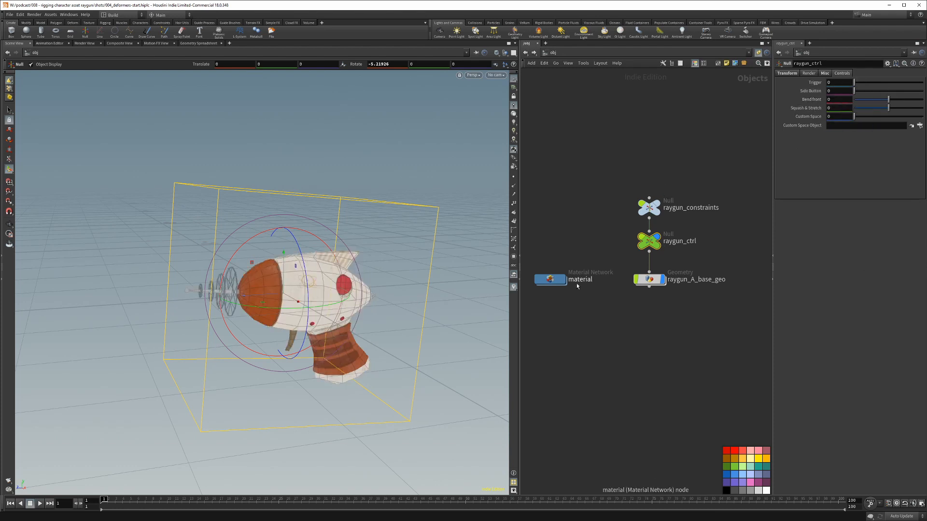
{"action": "left_click", "coordinate": [618, 336]}
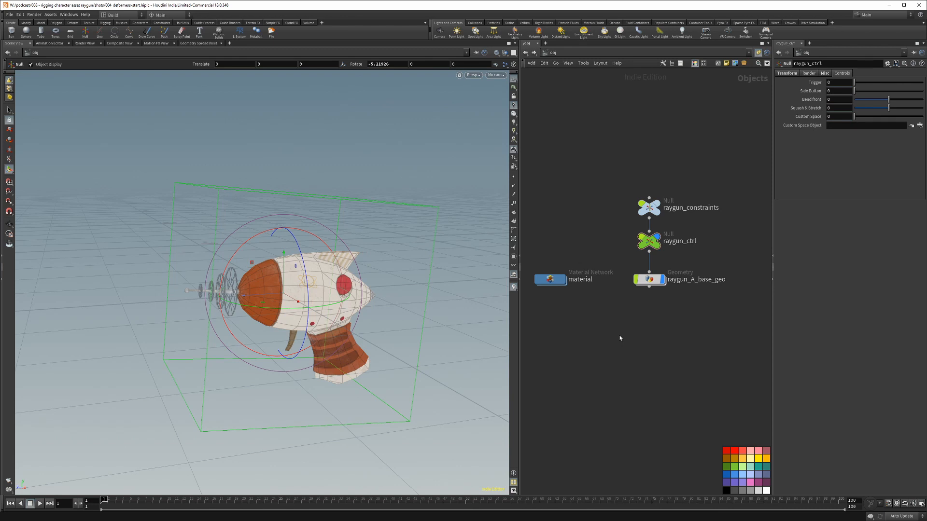
- Add a Fetch object beside the ray gun hierarchy and name it fetch_custom_object
{"action": "scroll", "coordinate": [648, 318], "scroll_direction": "down", "scroll_amount": 4}
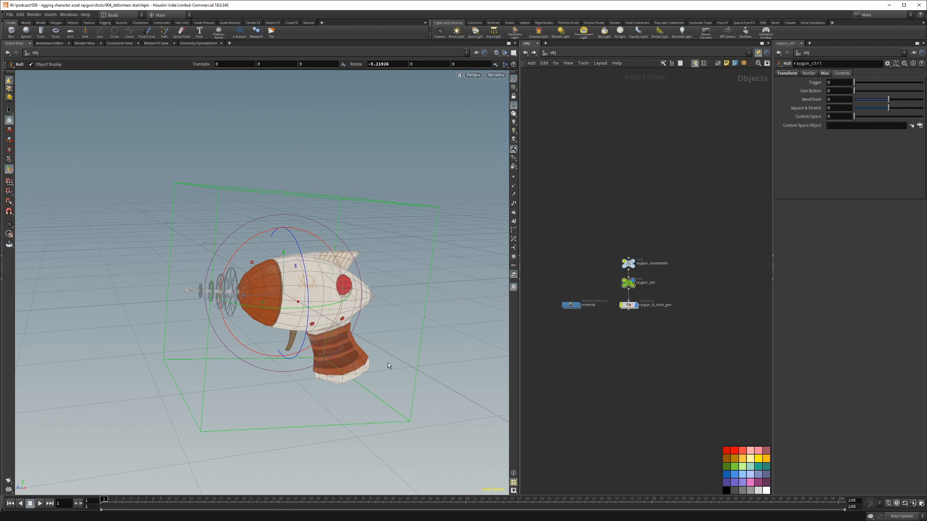
{"action": "left_click", "coordinate": [636, 314]}
{"action": "key", "text": "Tab"}
{"action": "type", "text": "fetc"}
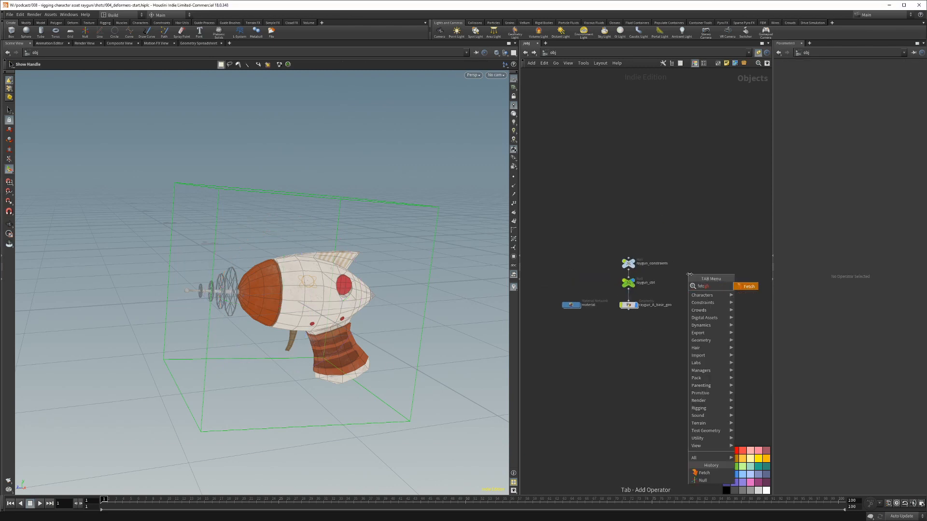
{"action": "key", "text": "Return"}
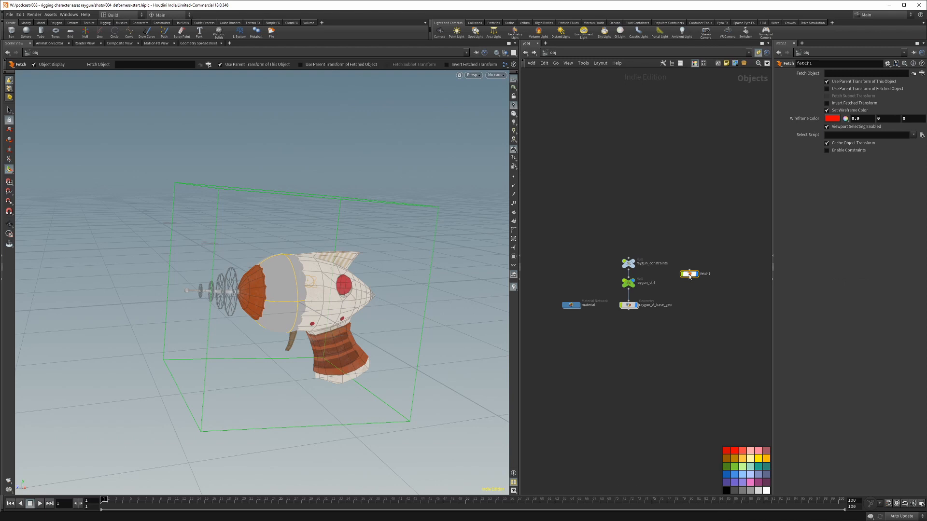
{"action": "left_click", "coordinate": [693, 264]}
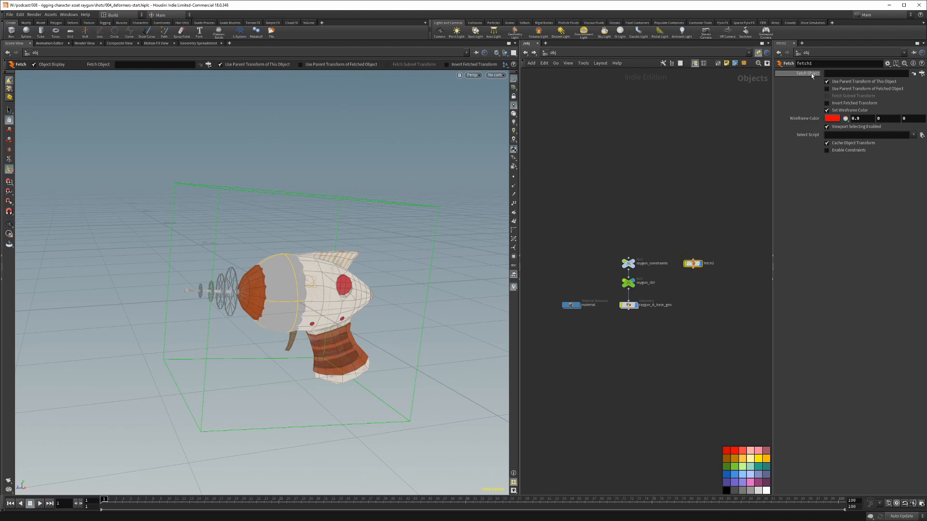
{"action": "double_click", "coordinate": [709, 263]}
{"action": "type", "text": "fetch_custom_object"}
{"action": "key", "text": "Return"}
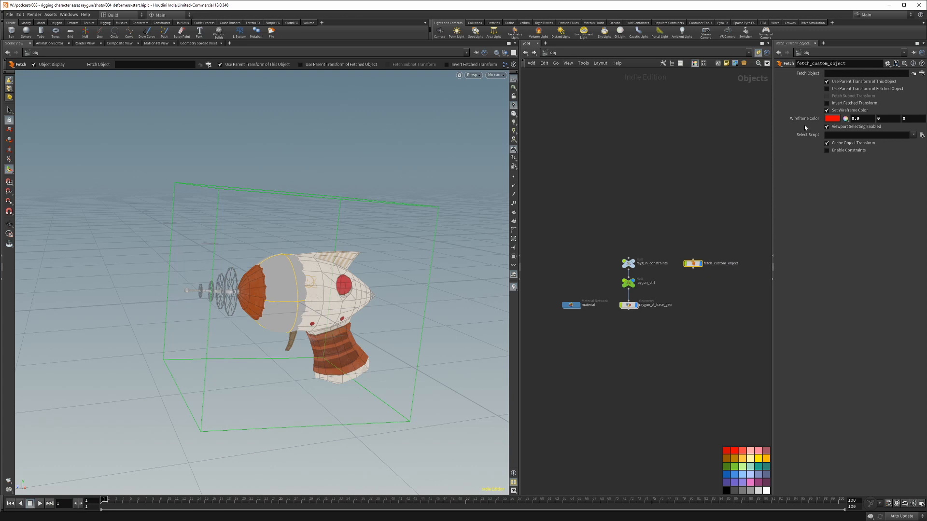
- Enable Use Parent Transform of Fetched Object on fetch_custom_object and relatively reference its Fetch Object to raygun_ctrl's Custom Space Object
{"action": "left_click", "coordinate": [853, 89]}
{"action": "left_click", "coordinate": [628, 283]}
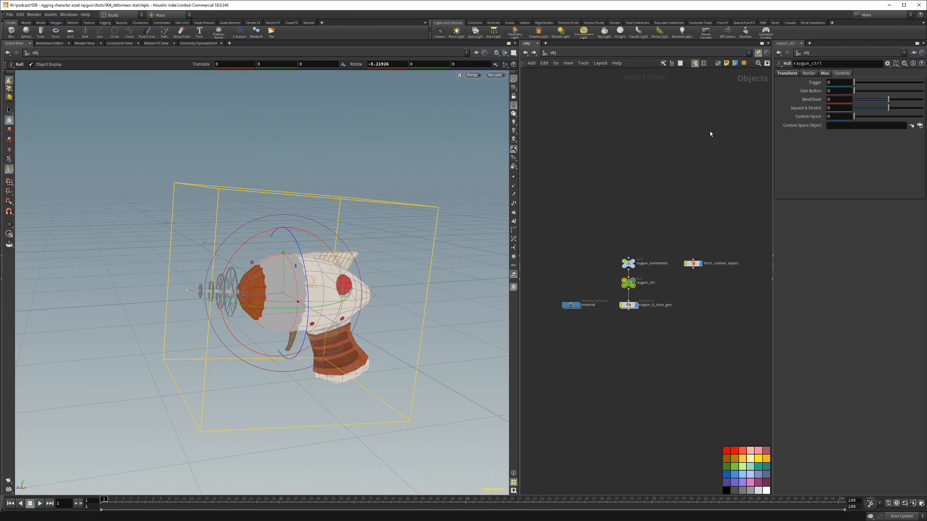
{"action": "right_click", "coordinate": [810, 125]}
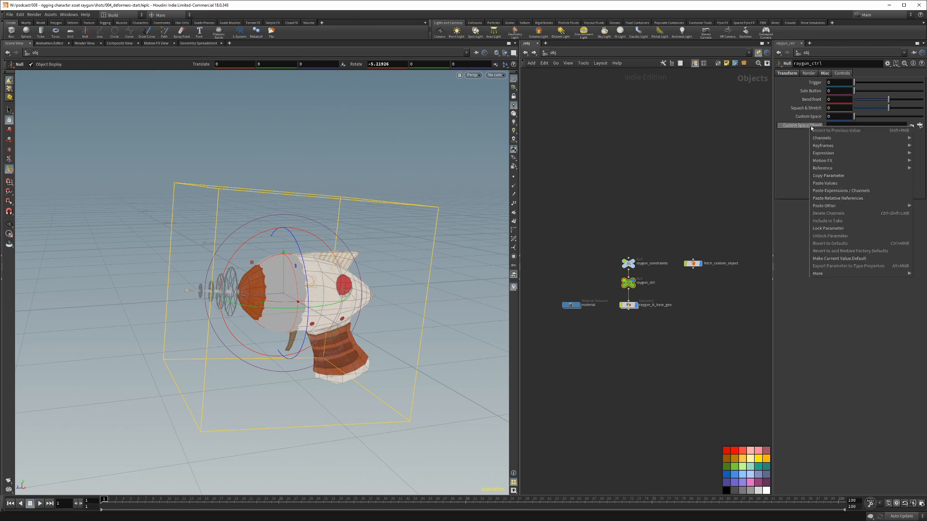
{"action": "left_click", "coordinate": [817, 176]}
{"action": "left_click", "coordinate": [693, 263]}
{"action": "right_click", "coordinate": [807, 73]}
{"action": "left_click", "coordinate": [825, 146]}
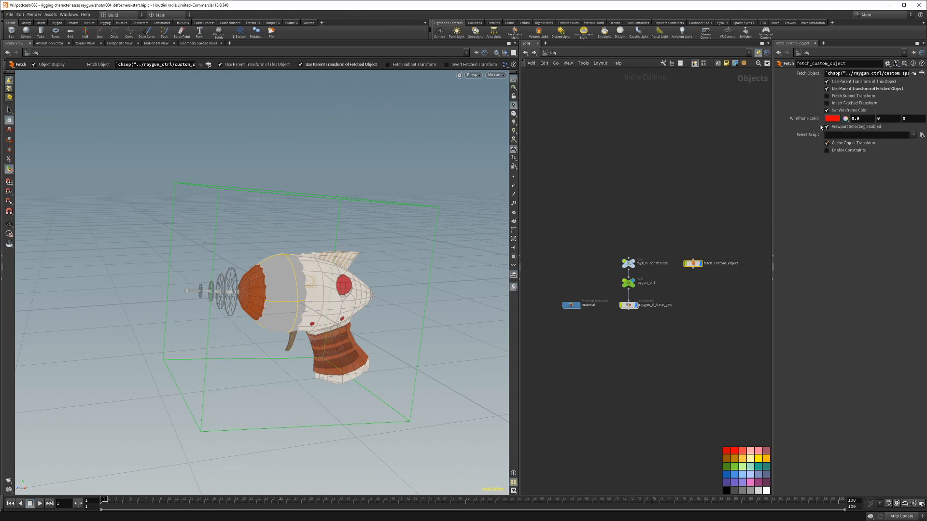
{"action": "left_click", "coordinate": [650, 285]}
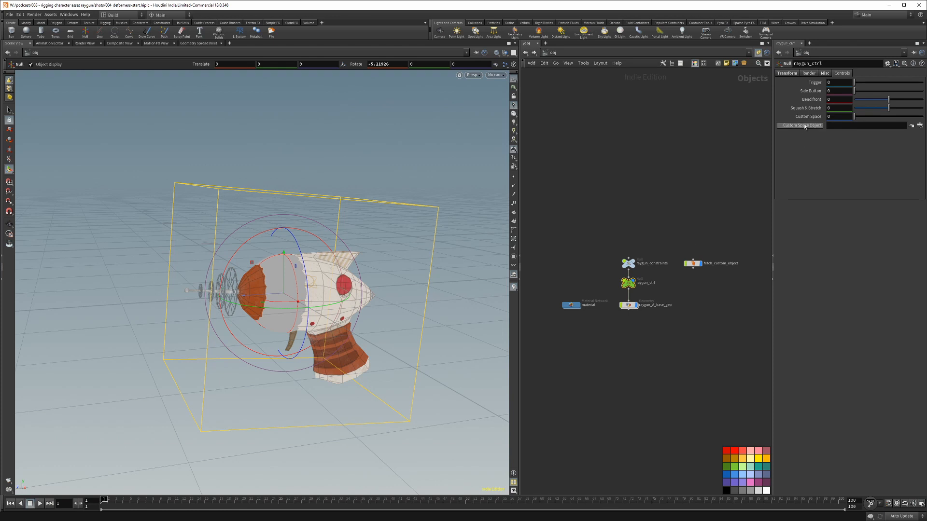
- Add a Null parented to fetch_custom_object, name it custom_object_pos and turn off its display
{"action": "left_click_drag", "start_coordinate": [691, 265], "coordinate": [690, 263]}
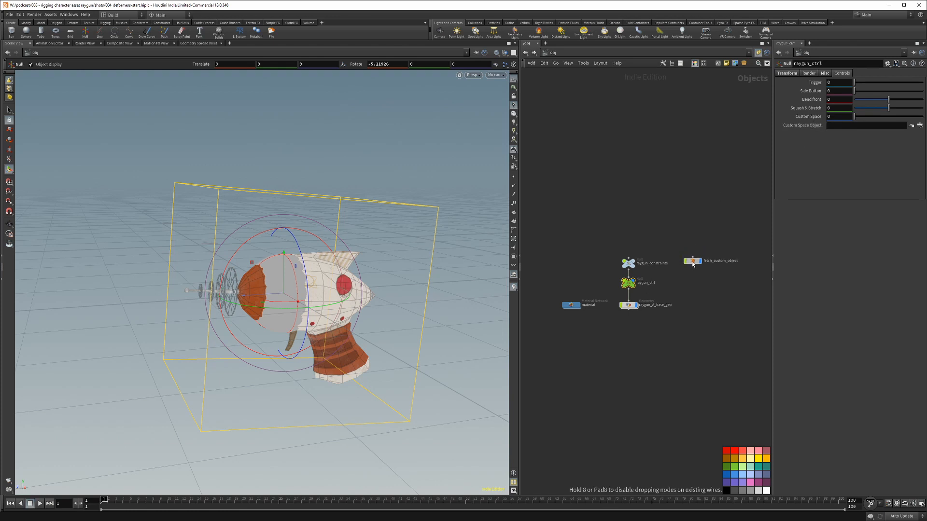
{"action": "left_click", "coordinate": [690, 283]}
{"action": "key", "text": "Tab"}
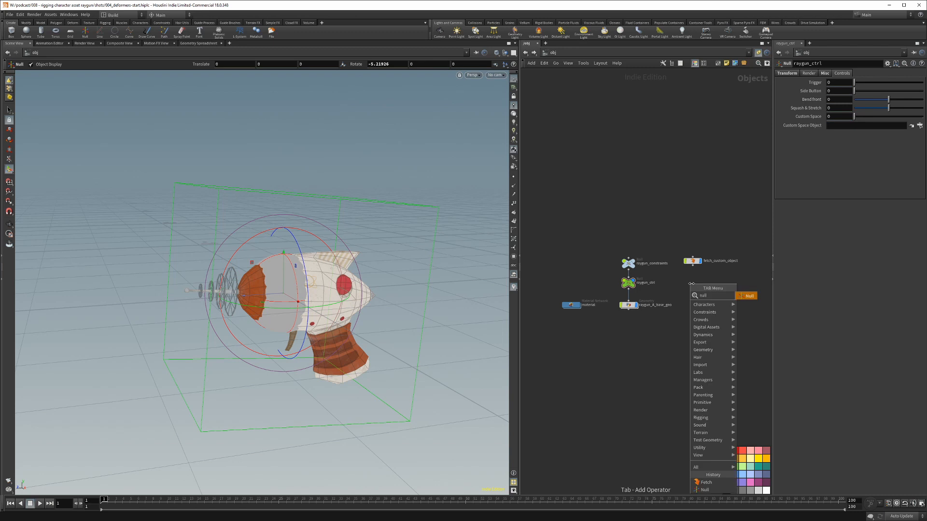
{"action": "type", "text": "null"}
{"action": "key", "text": "Return"}
{"action": "left_click", "coordinate": [691, 282]}
{"action": "double_click", "coordinate": [705, 283]}
{"action": "type", "text": "custom"}
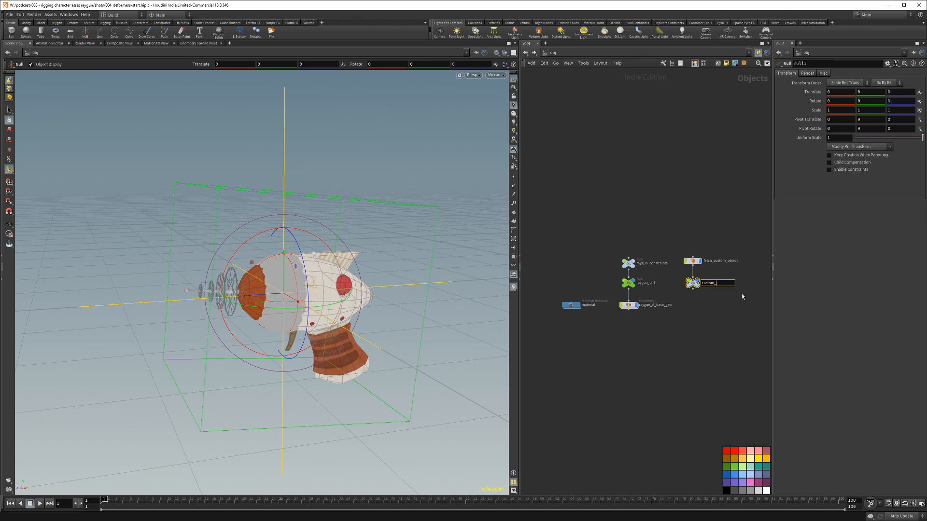
{"action": "type", "text": "_object_pos"}
{"action": "key", "text": "Return"}
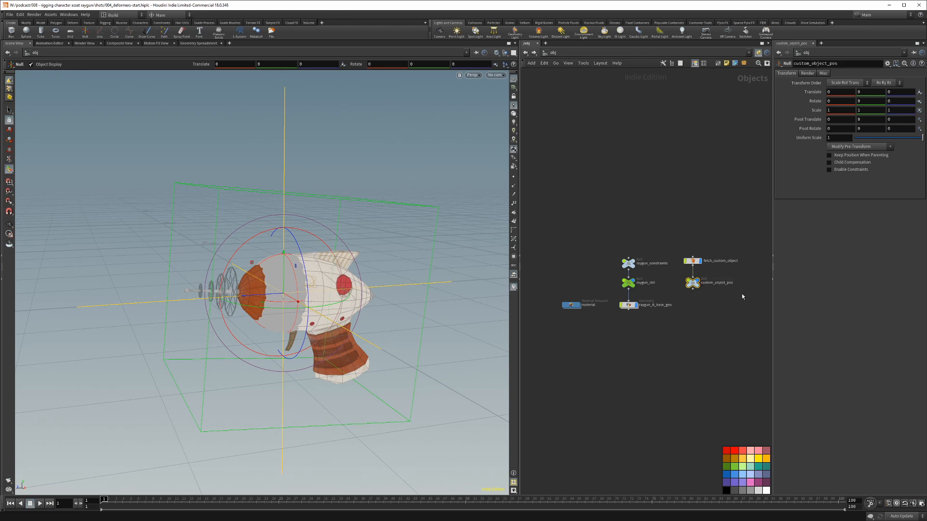
{"action": "left_click", "coordinate": [697, 280]}
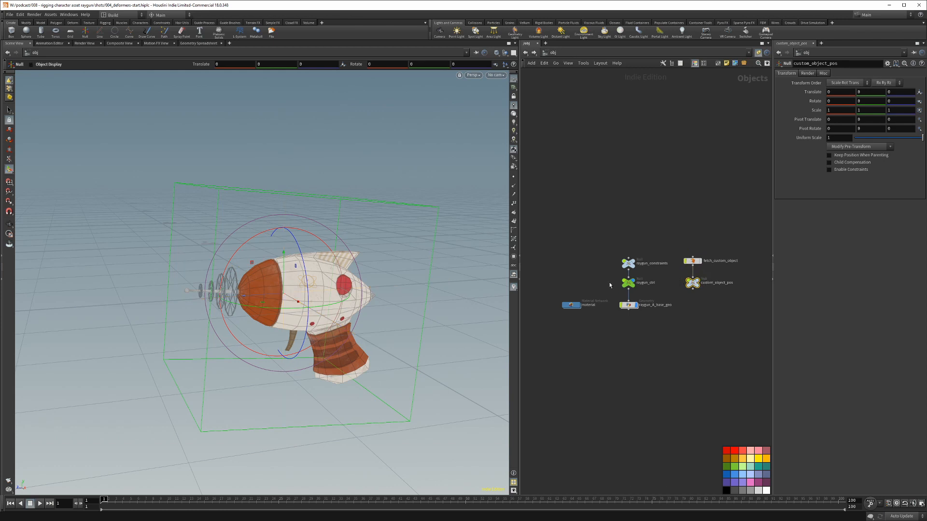
- Add a Blend constraint with Keep position Off to raygun_constraints, using custom_object_pos as the target
{"action": "left_click", "coordinate": [628, 283]}
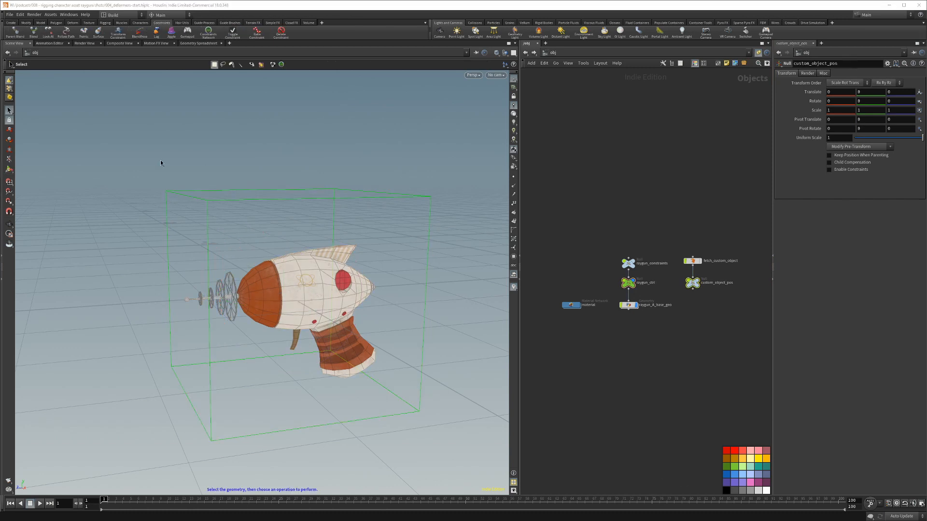
{"action": "left_click", "coordinate": [142, 188]}
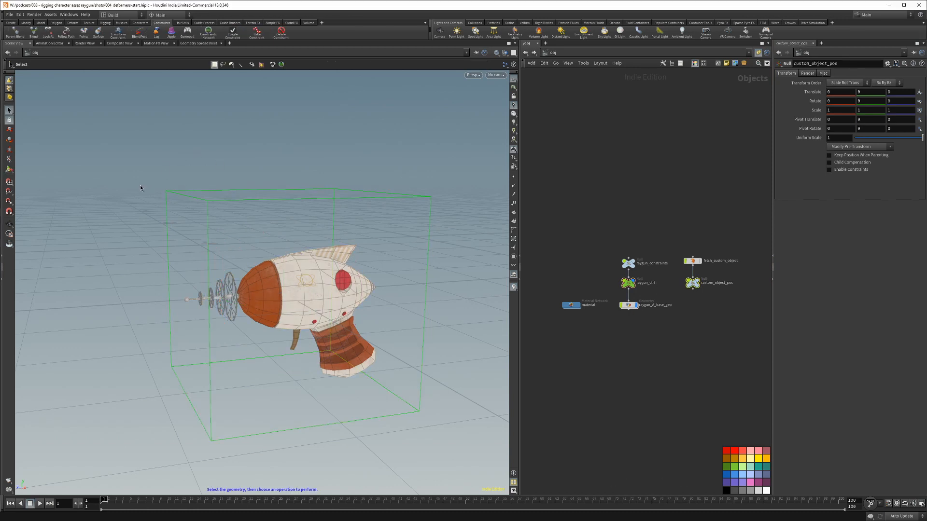
{"action": "left_click", "coordinate": [33, 33]}
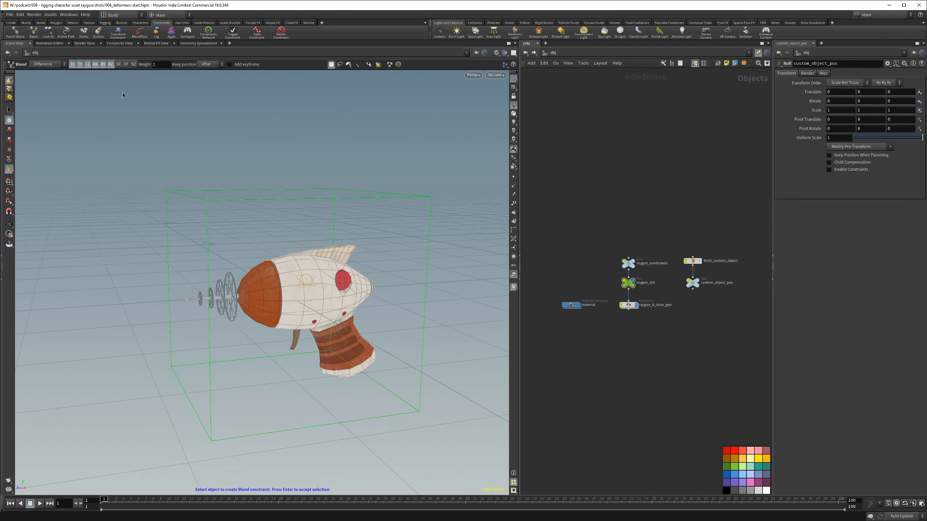
{"action": "left_click", "coordinate": [208, 63]}
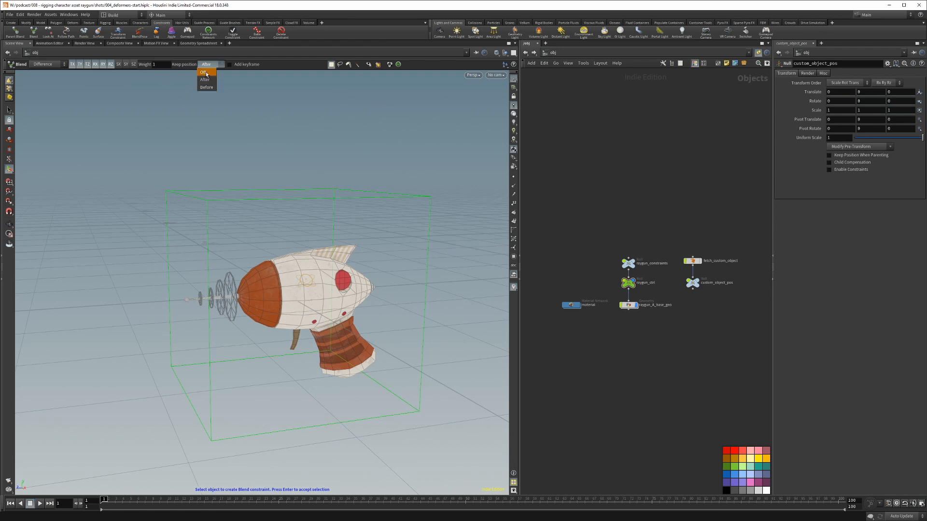
{"action": "left_click", "coordinate": [208, 79]}
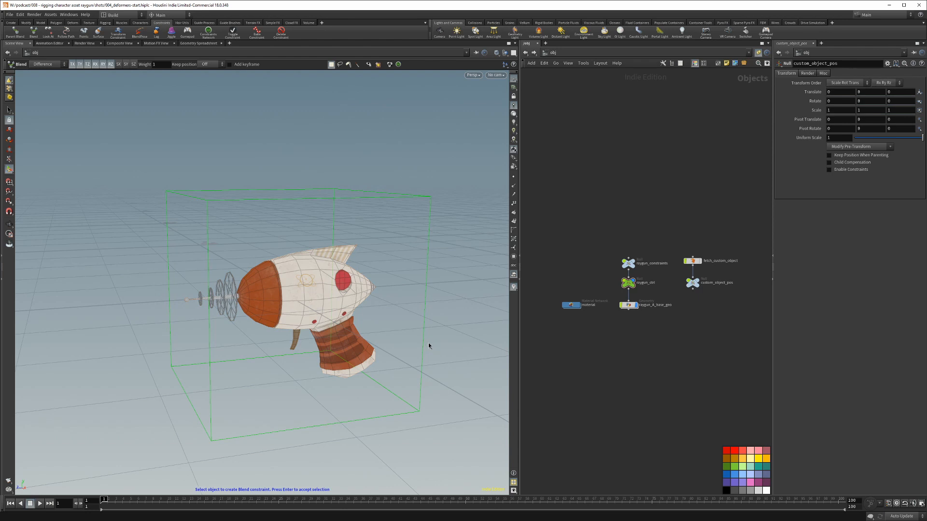
{"action": "left_click", "coordinate": [623, 258]}
{"action": "key", "text": "Return"}
{"action": "left_click_drag", "start_coordinate": [674, 259], "coordinate": [711, 302]}
{"action": "key", "text": "Return"}
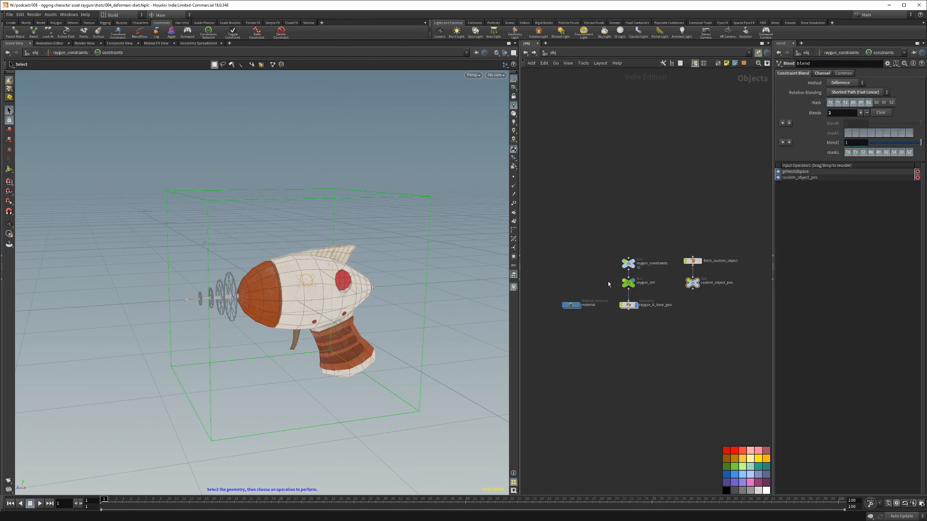
- Inspect the constraints network inside raygun_constraints and copy raygun_ctrl's Custom Space parameter
{"action": "double_click", "coordinate": [628, 265]}
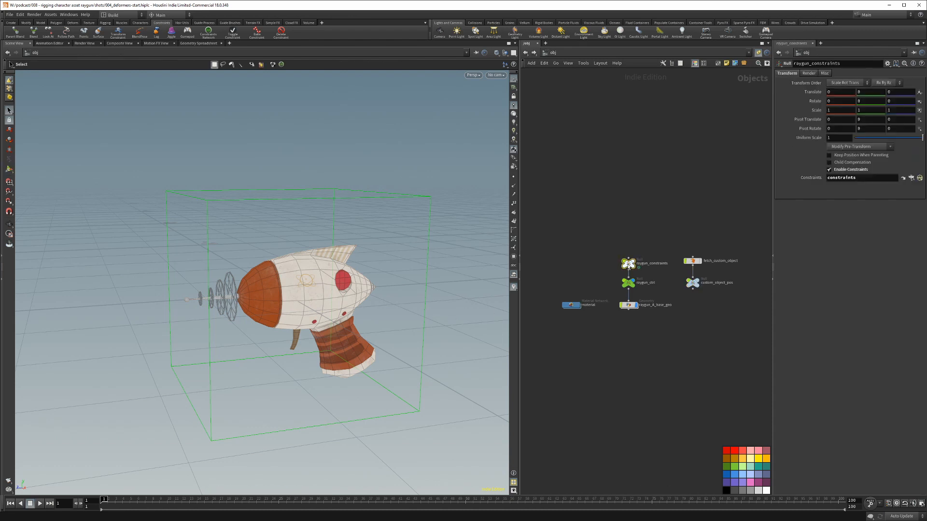
{"action": "double_click", "coordinate": [666, 296]}
{"action": "key", "text": "l"}
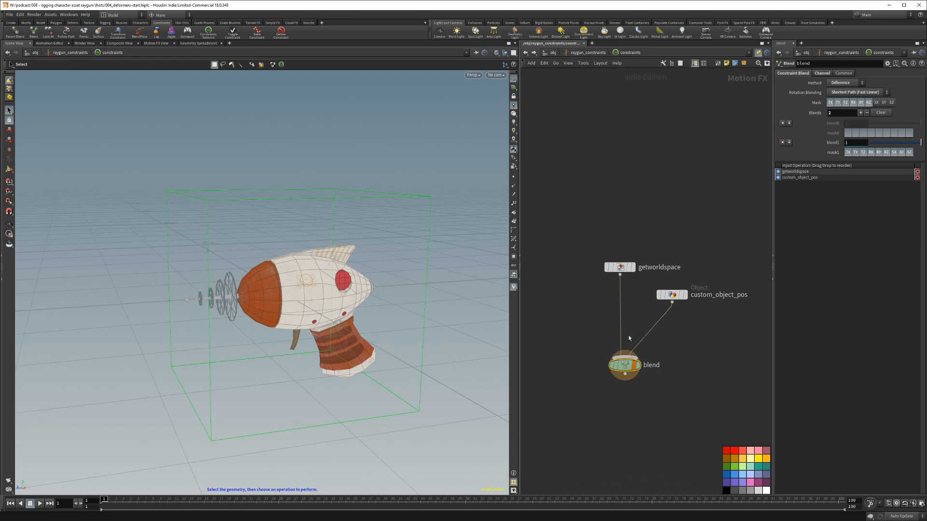
{"action": "key", "text": "u"}
{"action": "key", "text": "u"}
{"action": "left_click", "coordinate": [628, 282]}
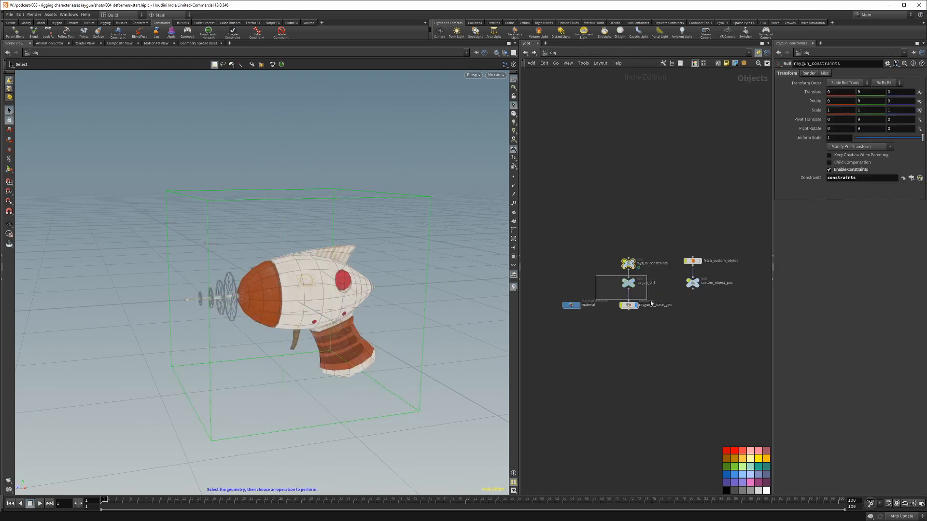
{"action": "left_click", "coordinate": [822, 73]}
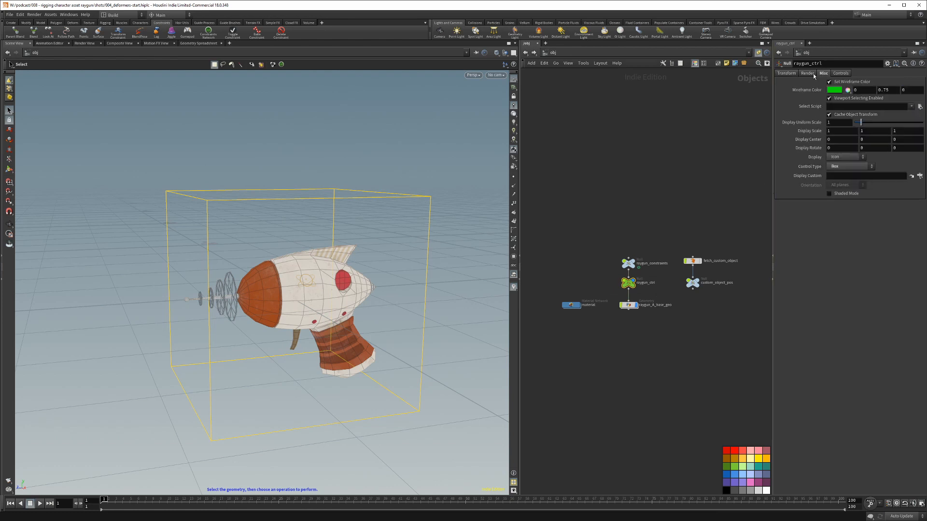
{"action": "left_click", "coordinate": [840, 73]}
{"action": "right_click", "coordinate": [816, 117]}
{"action": "left_click", "coordinate": [833, 167]}
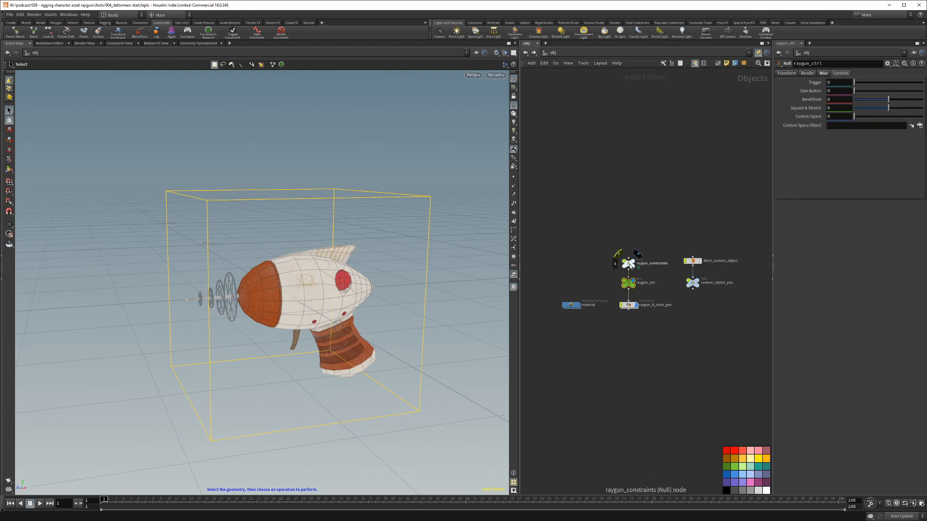
- Paste the Custom Space parameter as a relative reference into blend1 of the blend node in raygun_constraints' constraints network
{"action": "double_click", "coordinate": [627, 263]}
{"action": "double_click", "coordinate": [671, 297]}
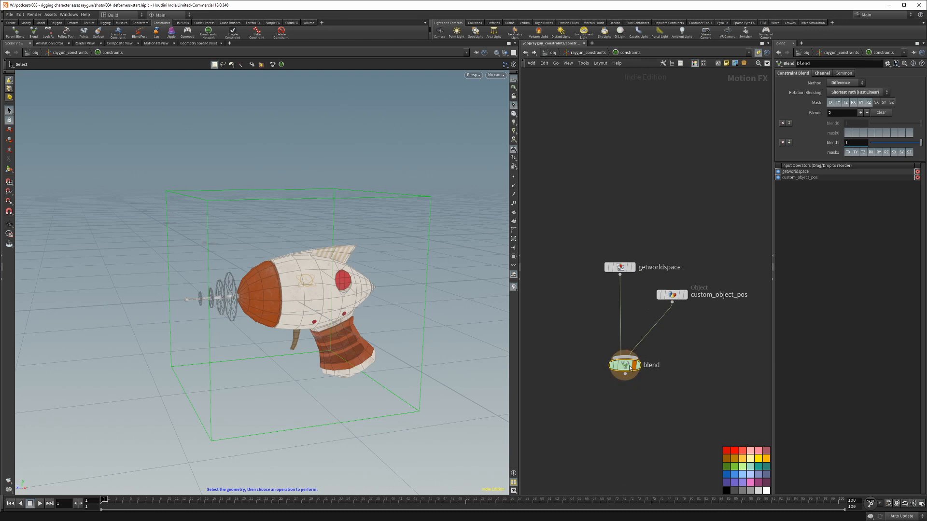
{"action": "right_click", "coordinate": [837, 145]}
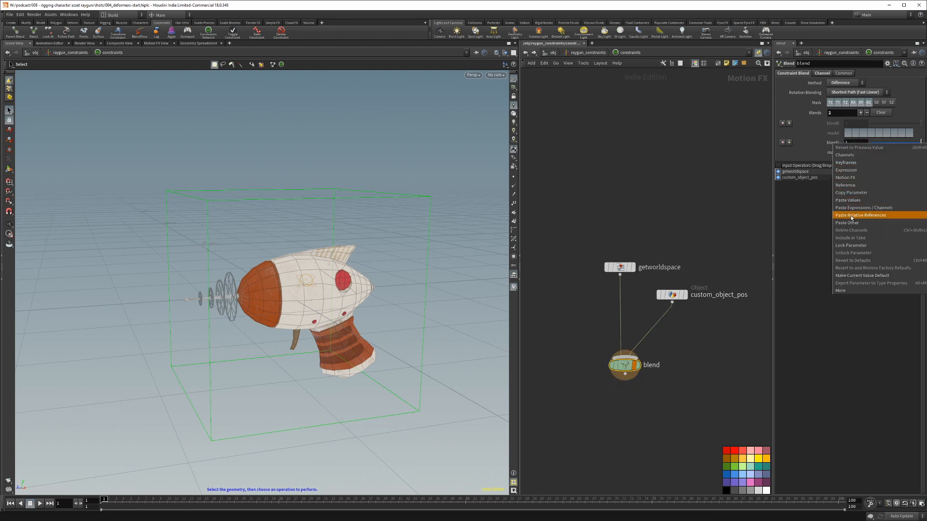
{"action": "left_click", "coordinate": [854, 213]}
{"action": "left_click", "coordinate": [828, 143]}
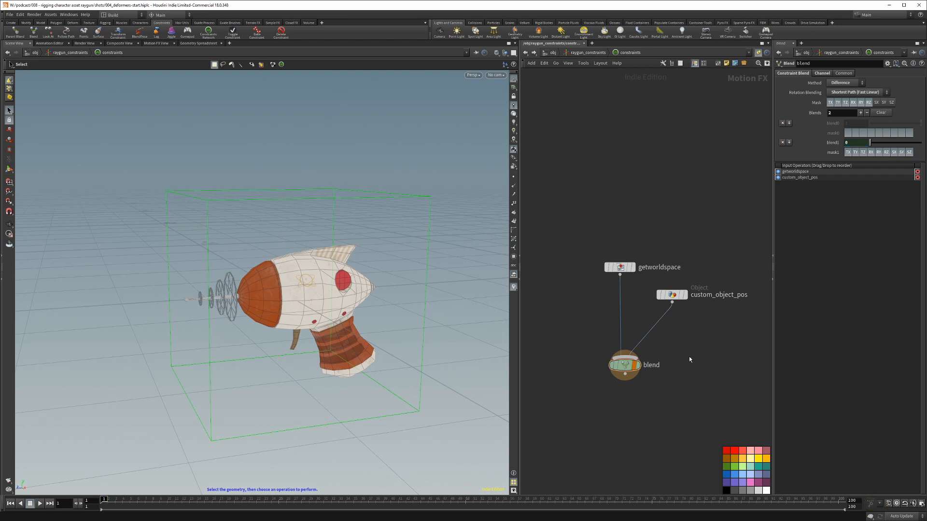
{"action": "key", "text": "u"}
{"action": "key", "text": "u"}
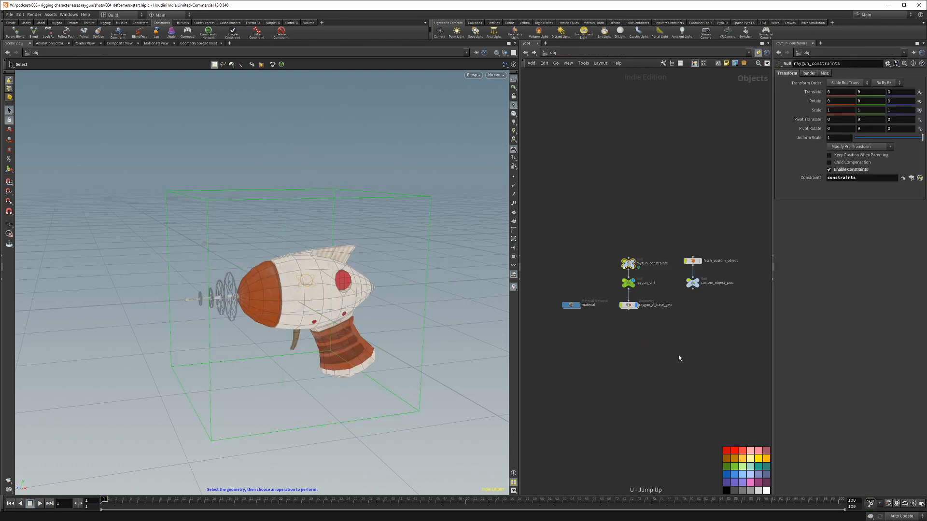
- Move custom_object_pos to about 0.02, 0.31, -0.24 with about 24° X rotation, and test the constraint by setting raygun_ctrl's Custom Space to 1
{"action": "left_click", "coordinate": [692, 283]}
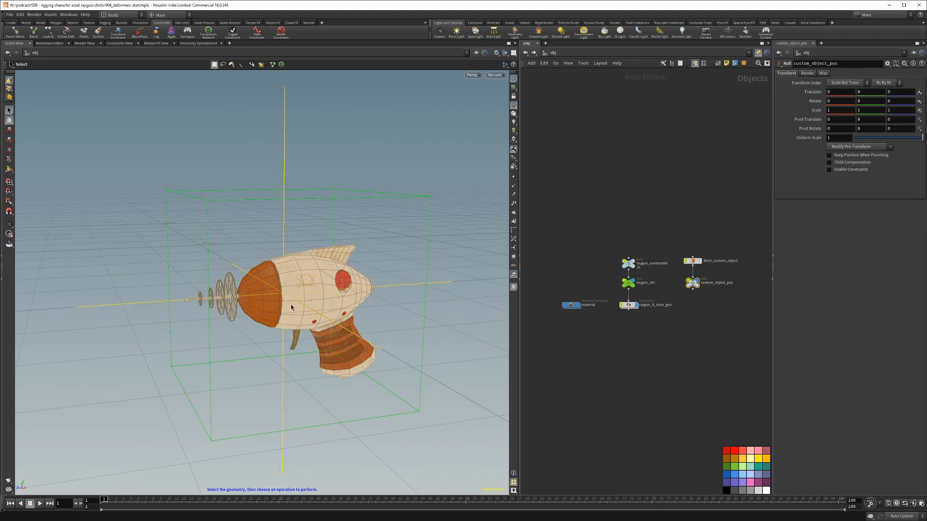
{"action": "key", "text": "ctrl+r"}
{"action": "left_click_drag", "start_coordinate": [282, 294], "coordinate": [376, 167]}
{"action": "key", "text": "r"}
{"action": "left_click_drag", "start_coordinate": [321, 146], "coordinate": [321, 175]}
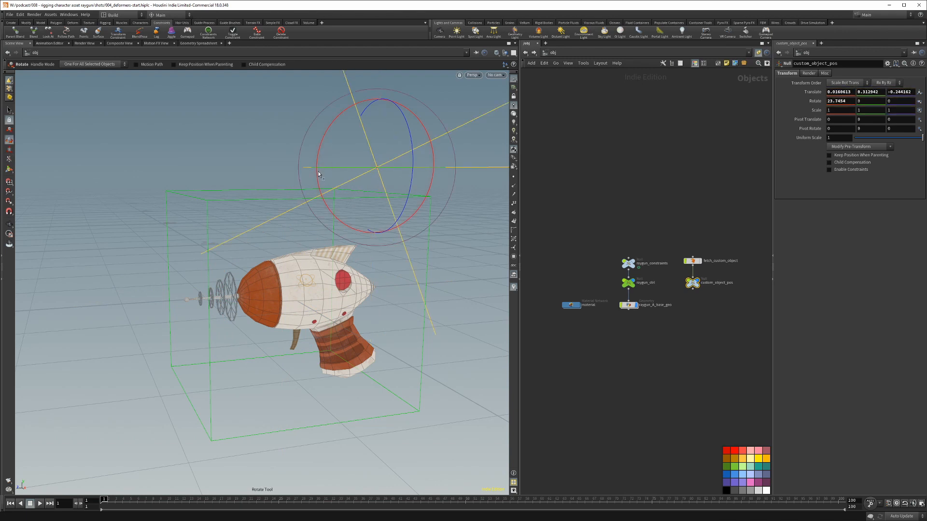
{"action": "left_click", "coordinate": [628, 284]}
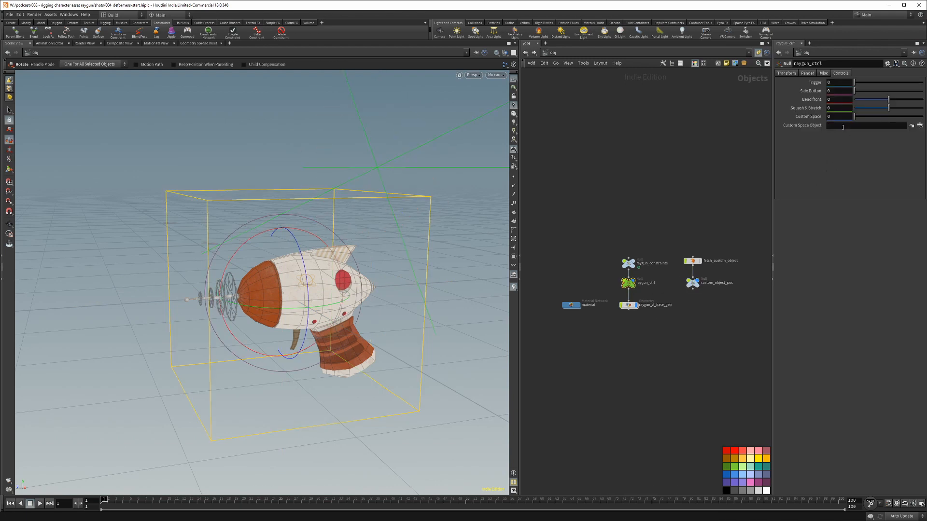
{"action": "left_click_drag", "start_coordinate": [861, 117], "coordinate": [923, 117]}
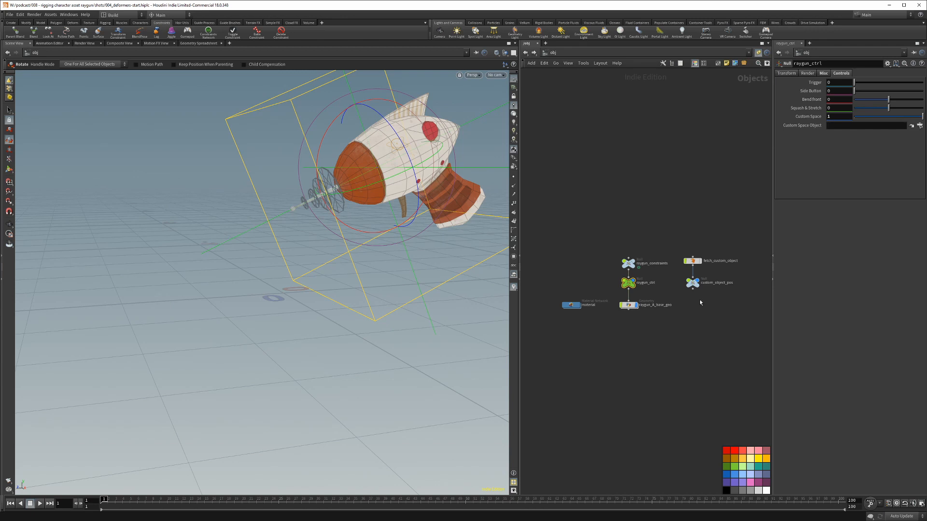
- Test the constraint by moving custom_object_pos and rotating it about Y, and reset its translation and rotation to 0
{"action": "left_click_drag", "start_coordinate": [708, 293], "coordinate": [710, 295]}
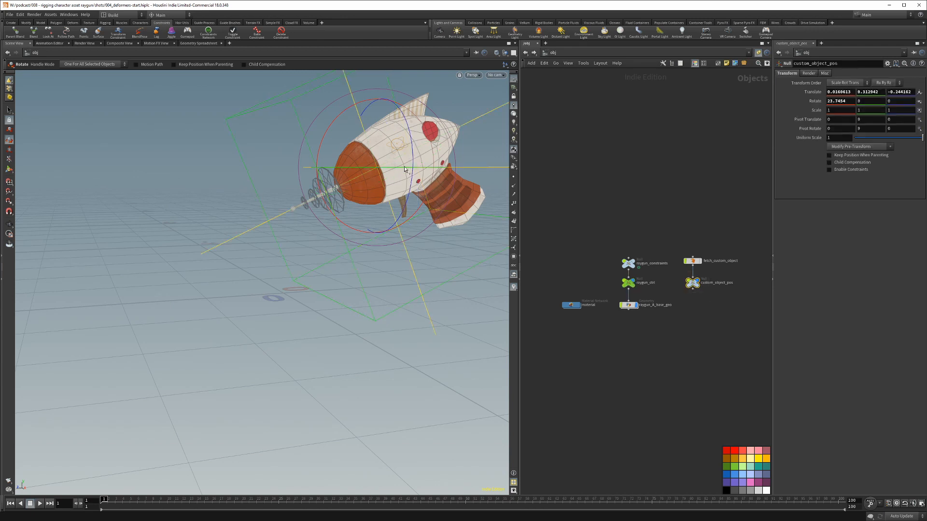
{"action": "left_click_drag", "start_coordinate": [379, 170], "coordinate": [284, 263]}
{"action": "key", "text": "r"}
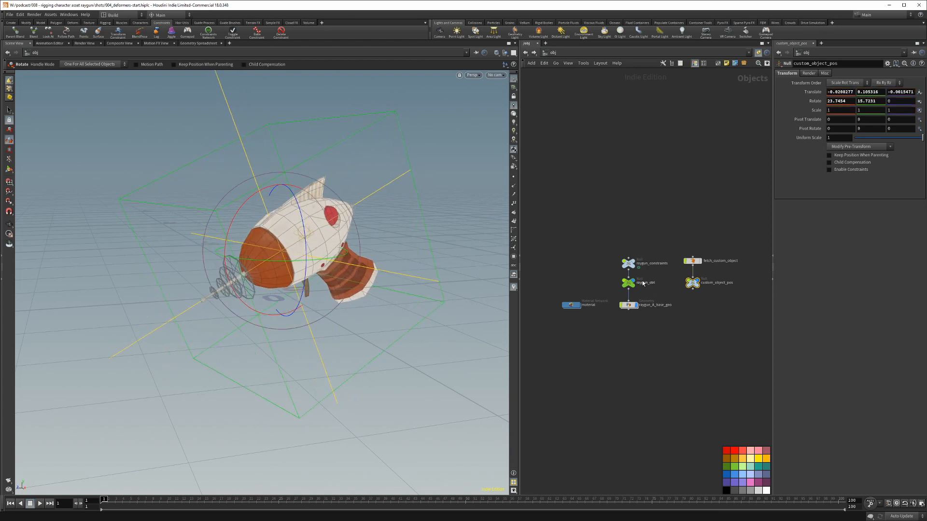
{"action": "middle_click", "coordinate": [814, 101], "text": "ctrl"}
{"action": "middle_click", "coordinate": [813, 92], "text": "ctrl"}
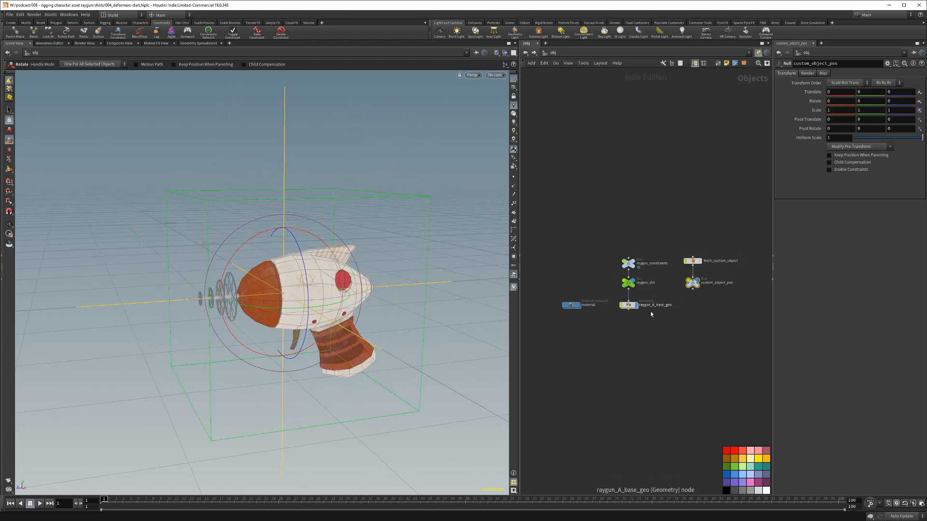
- Test-move custom_object_pos to about 0.03, 0.07, -0.13, and reset both raygun_ctrl's Custom Space and custom_object_pos's translation to 0
{"action": "key", "text": "t"}
{"action": "left_click_drag", "start_coordinate": [283, 294], "coordinate": [338, 266]}
{"action": "left_click", "coordinate": [651, 283]}
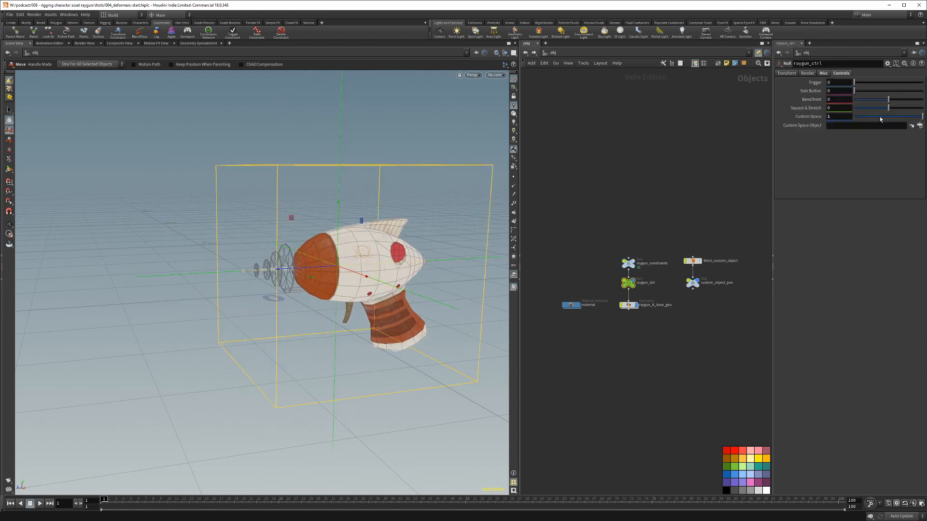
{"action": "middle_click", "coordinate": [879, 119], "text": "ctrl"}
{"action": "left_click", "coordinate": [692, 283]}
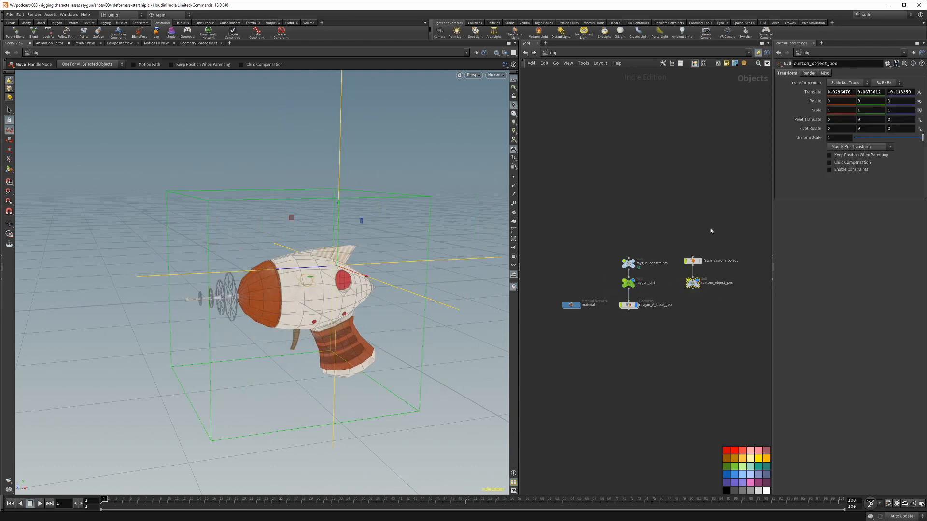
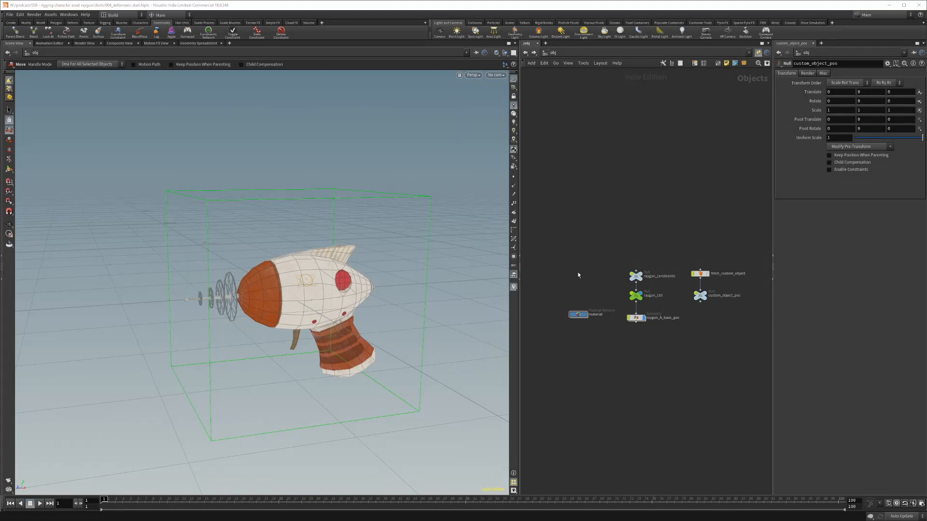
- Collapse all the ray gun, material and custom object nodes into a subnetwork and place it in the object network
{"action": "left_click_drag", "start_coordinate": [540, 247], "coordinate": [755, 367]}
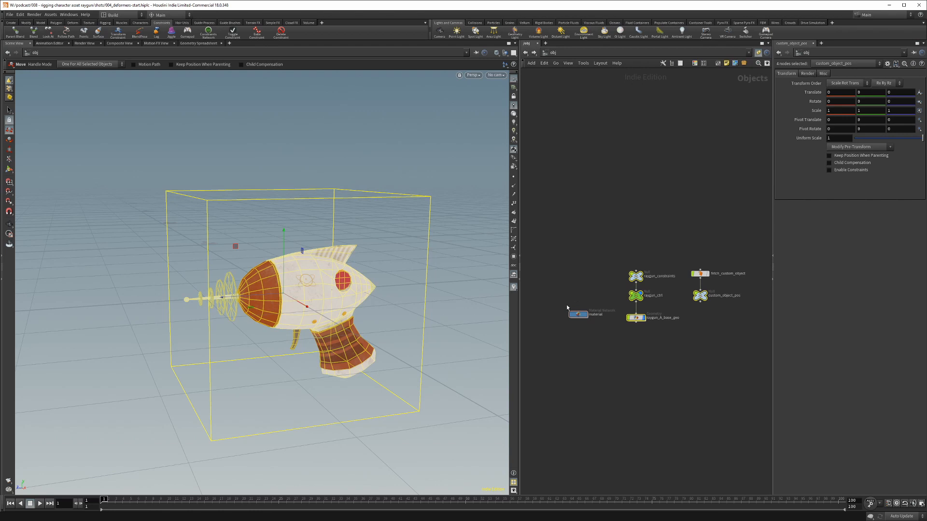
{"action": "left_click_drag", "start_coordinate": [555, 299], "coordinate": [603, 324], "text": "shift"}
{"action": "left_click_drag", "start_coordinate": [675, 261], "coordinate": [719, 279], "text": "shift"}
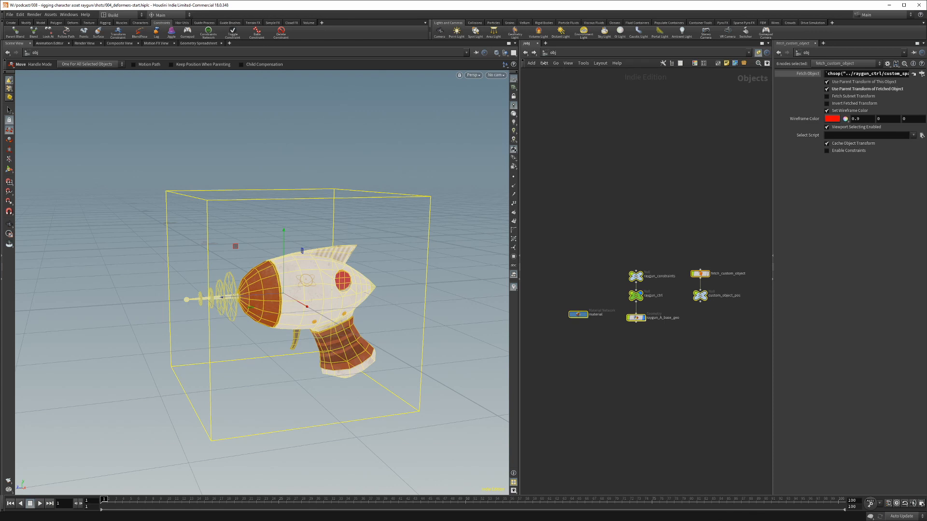
{"action": "left_click", "coordinate": [543, 63]}
{"action": "left_click", "coordinate": [588, 244]}
{"action": "left_click_drag", "start_coordinate": [701, 275], "coordinate": [641, 299]}
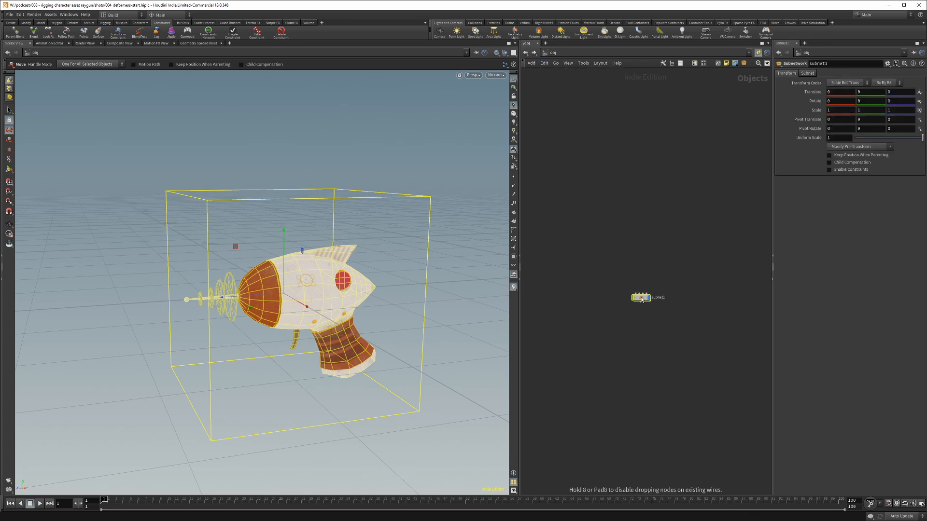
- Rename the subnetwork as raygun_rig
{"action": "double_click", "coordinate": [661, 298]}
{"action": "type", "text": "ra"}
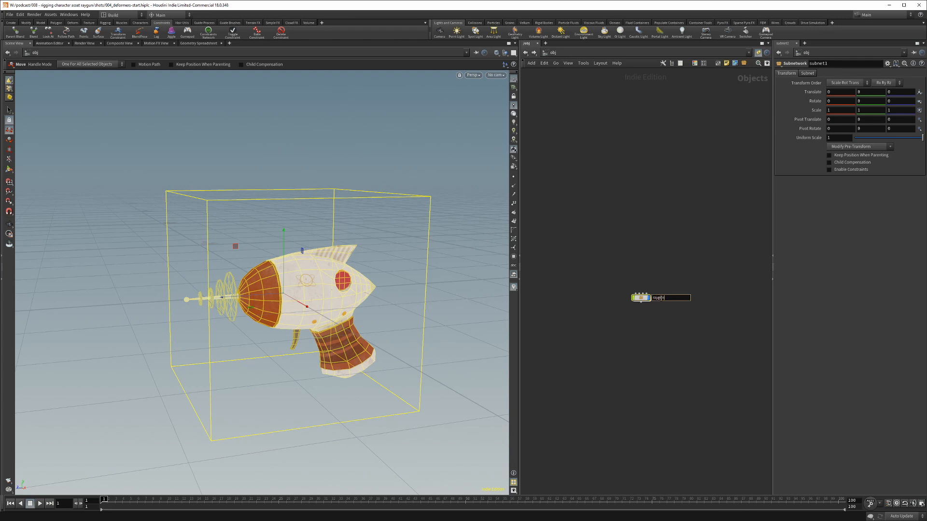
{"action": "type", "text": "ygun_rig"}
{"action": "key", "text": "Return"}
- Start a new digital asset from raygun_rig with operator name raygun_rig::1.0 and label Raygun rig
{"action": "right_click", "coordinate": [639, 297]}
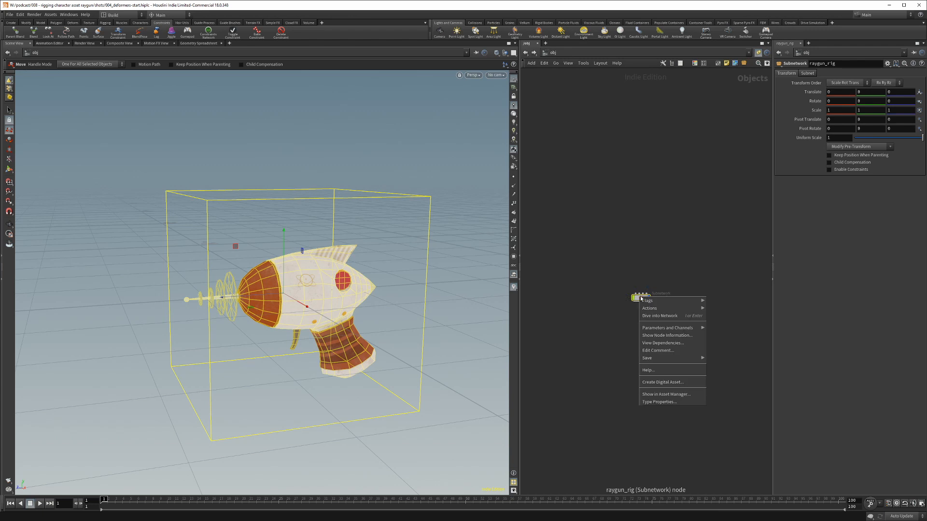
{"action": "left_click", "coordinate": [656, 382]}
{"action": "double_click", "coordinate": [581, 348]}
{"action": "type", "text": "ra"}
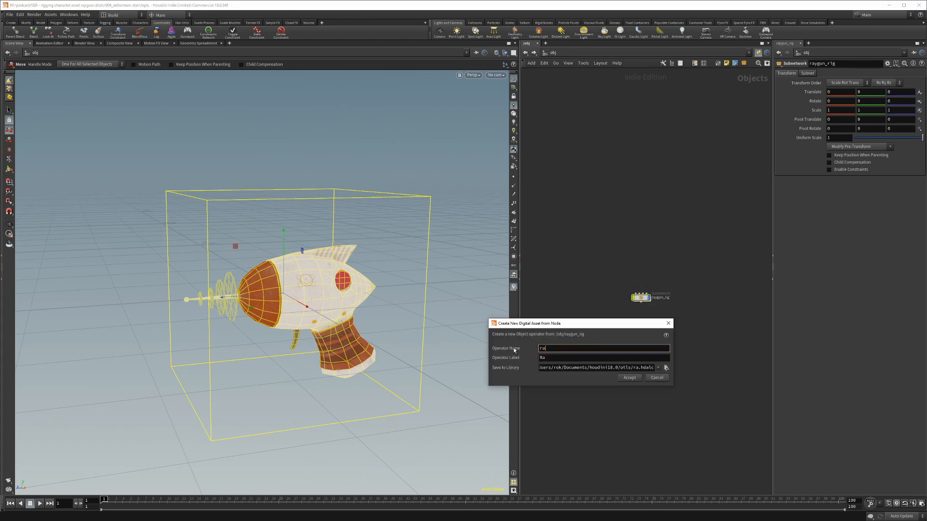
{"action": "type", "text": "ygun_rig::1.0"}
{"action": "key", "text": "Tab"}
{"action": "type", "text": "Raygun rig"}
{"action": "key", "text": "Tab"}
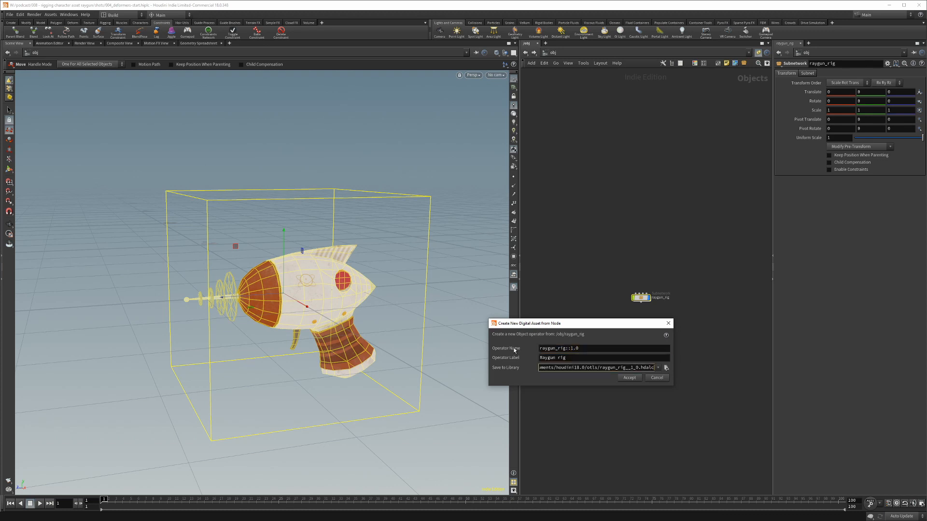
- Shorten the asset's library file name to raygun_rig.hdalc, create the asset and accept its default type properties
{"action": "key", "text": "BackSpace"}
{"action": "key", "text": "BackSpace"}
{"action": "key", "text": "BackSpace"}
{"action": "key", "text": "BackSpace"}
{"action": "key", "text": "BackSpace"}
{"action": "left_click", "coordinate": [632, 381]}
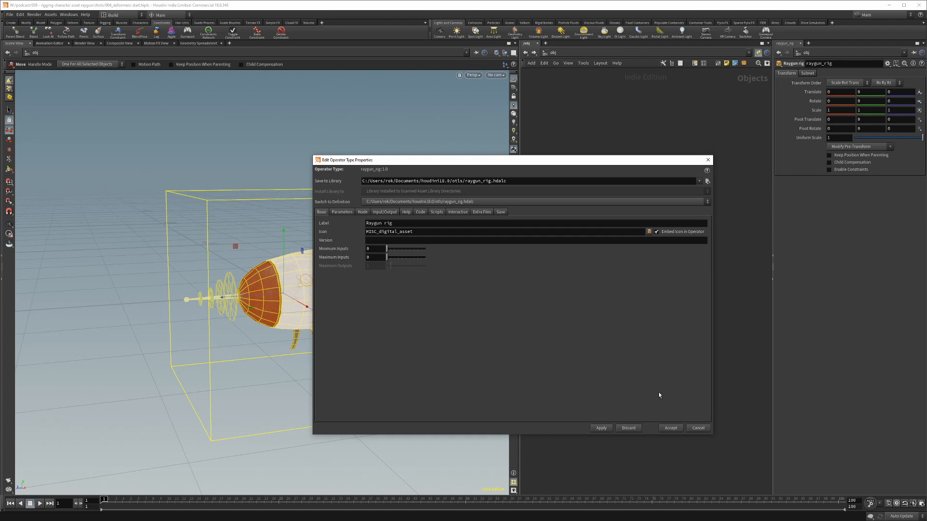
{"action": "left_click", "coordinate": [668, 428]}
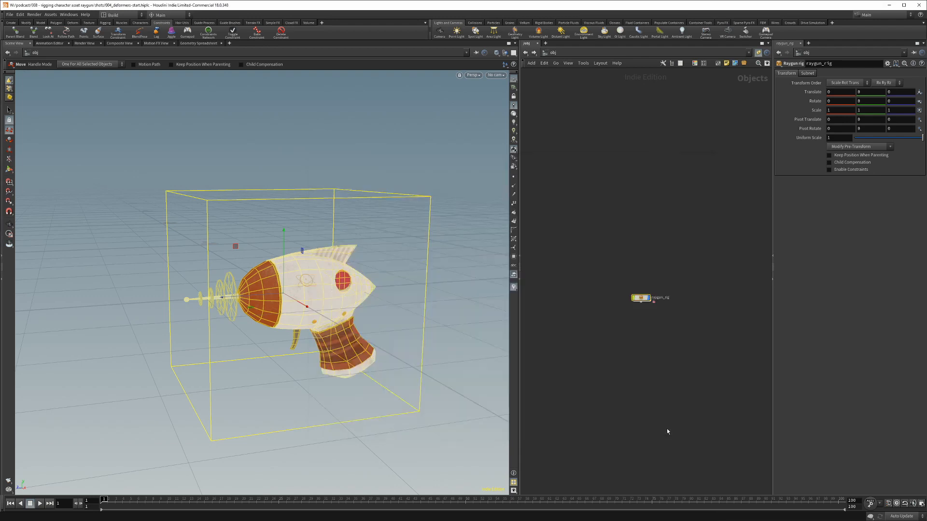
- Go inside the raygun_rig asset, select raygun_ctrl and frame all the nodes
{"action": "middle_click_drag", "start_coordinate": [641, 327], "coordinate": [637, 314]}
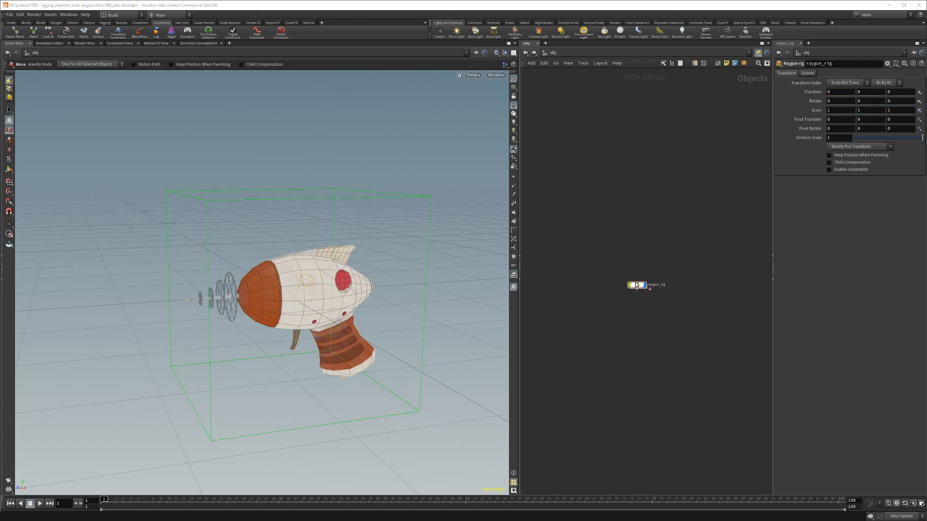
{"action": "double_click", "coordinate": [637, 286]}
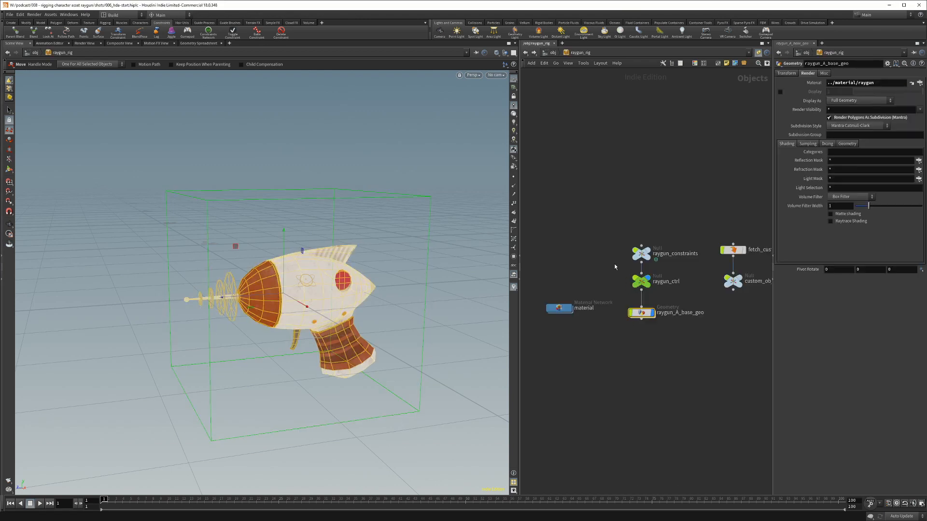
{"action": "left_click", "coordinate": [628, 279]}
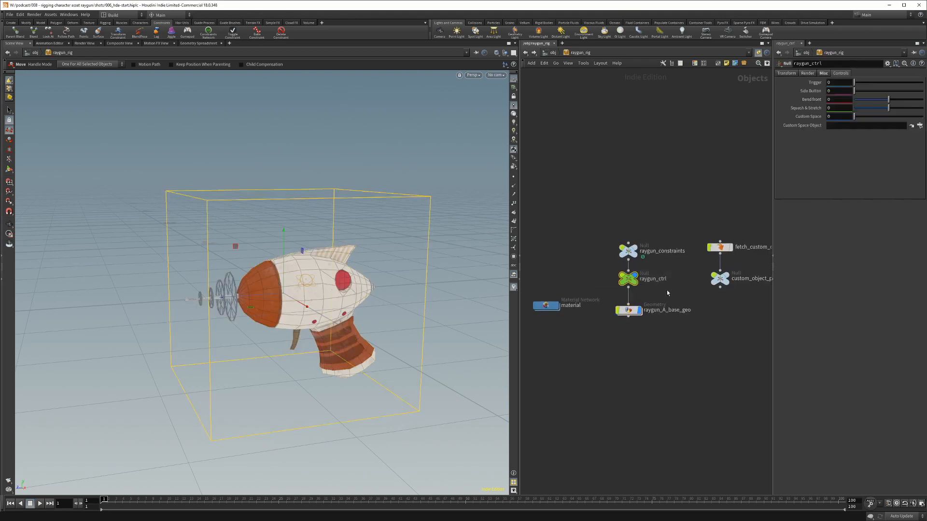
{"action": "key", "text": "h"}
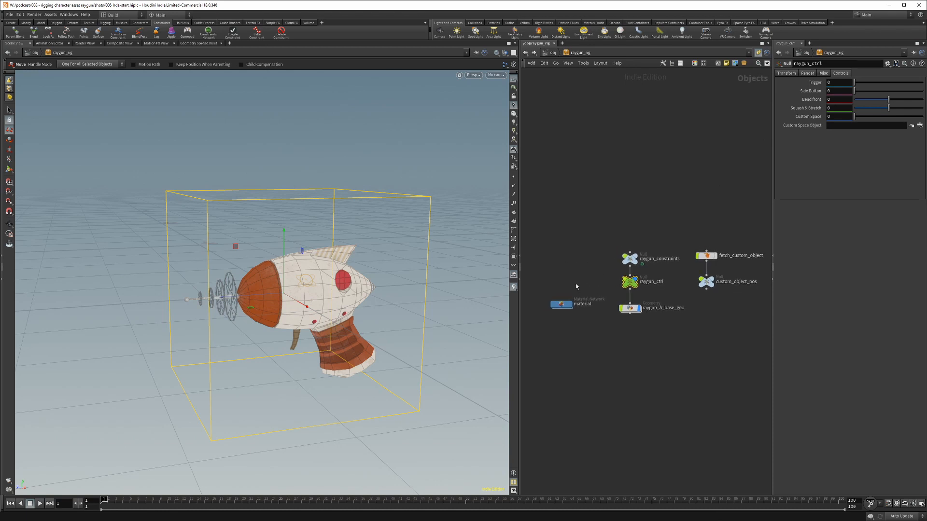
- Make the Subnet and Transform parameter folders invisible in raygun_rig's type properties
{"action": "right_click", "coordinate": [577, 53]}
{"action": "left_click", "coordinate": [596, 218]}
{"action": "left_click", "coordinate": [245, 206]}
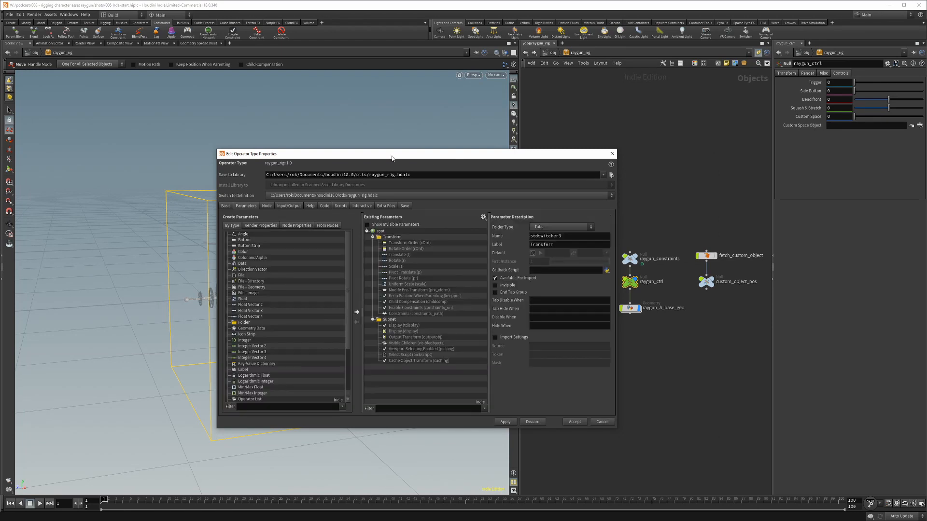
{"action": "left_click", "coordinate": [329, 238]}
{"action": "left_click", "coordinate": [329, 239]}
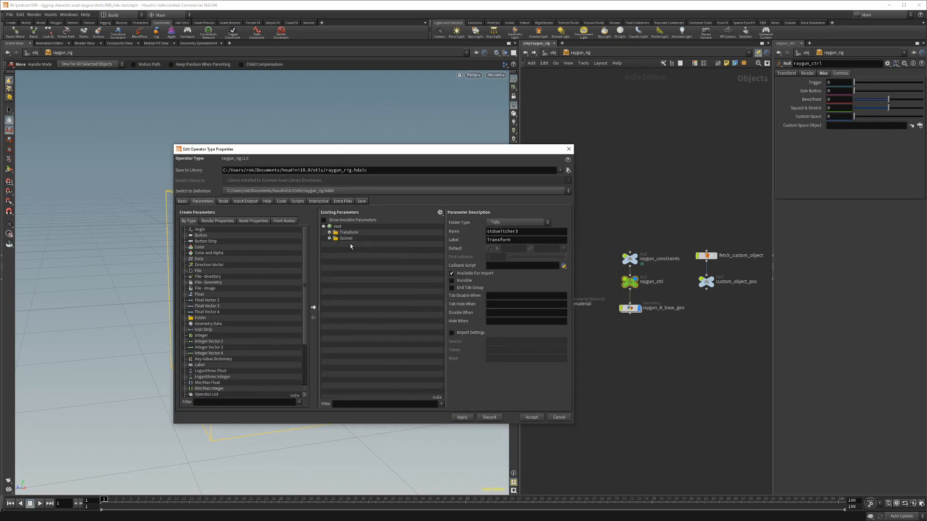
{"action": "left_click", "coordinate": [352, 238]}
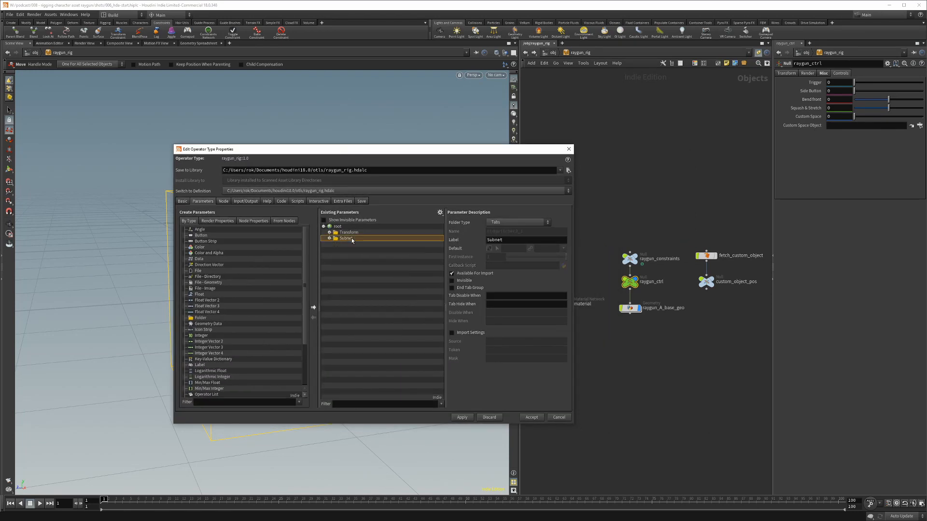
{"action": "left_click", "coordinate": [461, 282]}
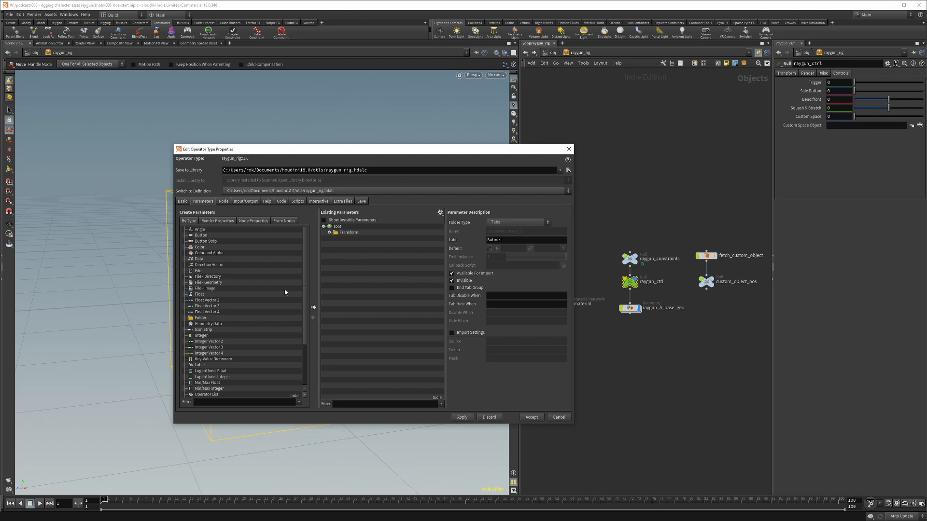
{"action": "left_click", "coordinate": [345, 234]}
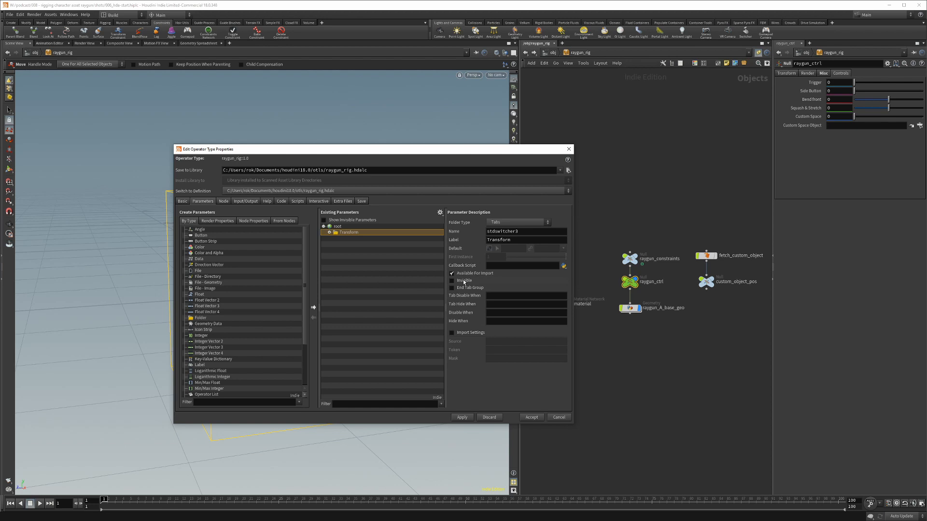
{"action": "left_click", "coordinate": [463, 281]}
{"action": "left_click", "coordinate": [611, 288]}
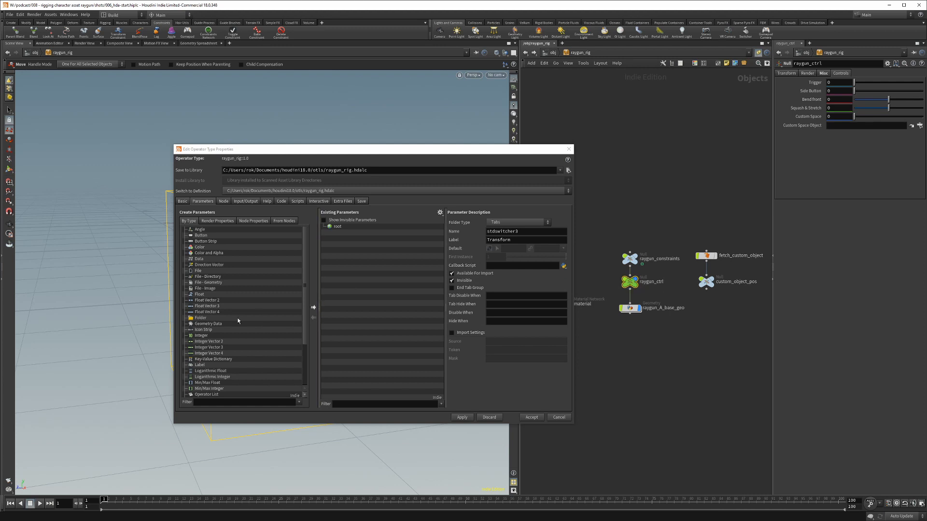
- Add a new tab folder under root in the asset's existing parameters and label it Transform
{"action": "left_click_drag", "start_coordinate": [198, 319], "coordinate": [347, 233]}
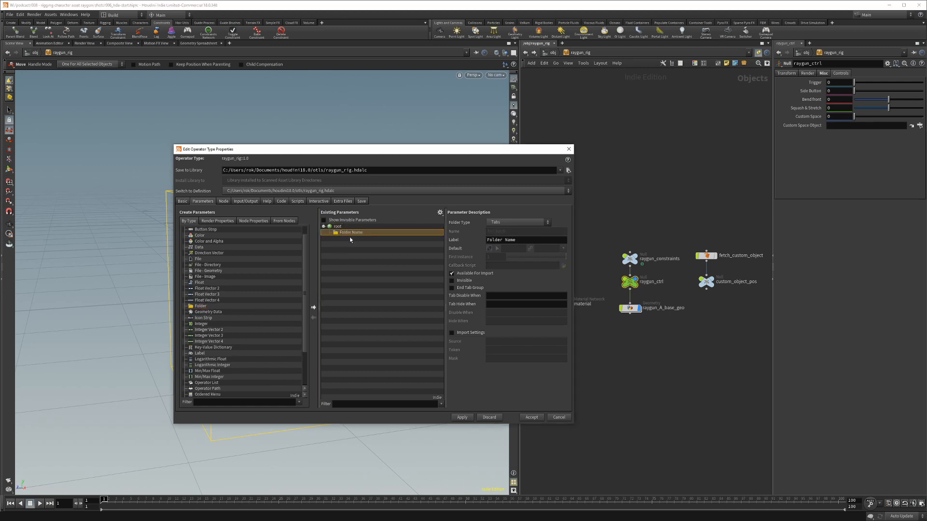
{"action": "double_click", "coordinate": [352, 233]}
{"action": "type", "text": "Controls"}
{"action": "key", "text": "Return"}
{"action": "left_click", "coordinate": [354, 233]}
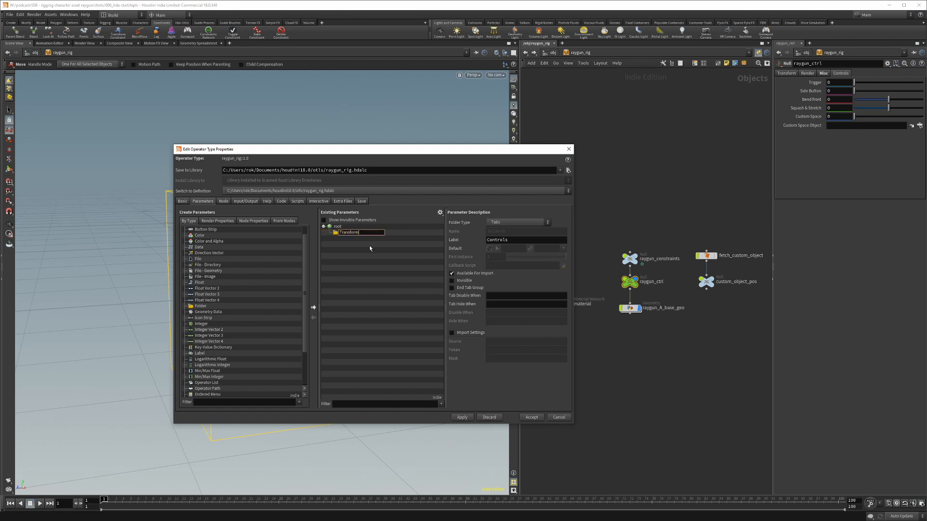
{"action": "key", "text": "Return"}
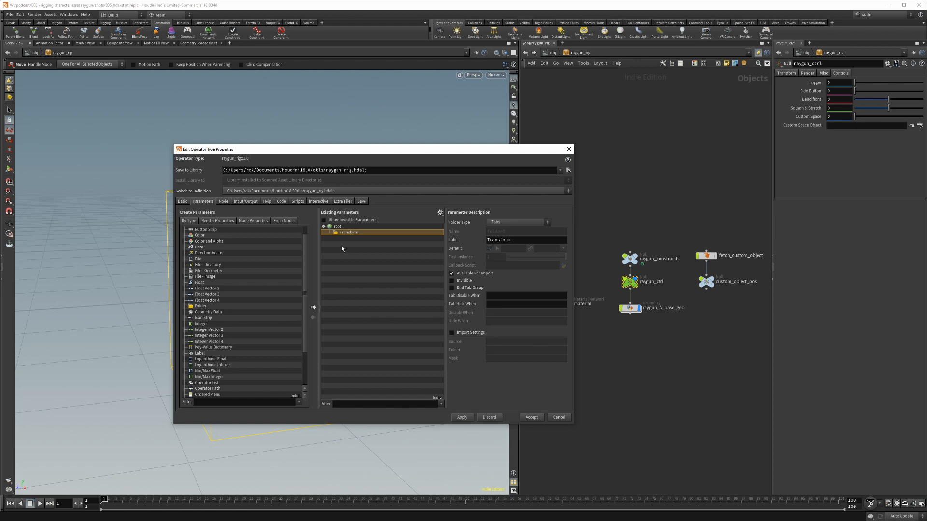
- Promote raygun_ctrl's Translate, Rotate and Scale parameters to the raygun_rig asset's parameter list
{"action": "left_click", "coordinate": [786, 74]}
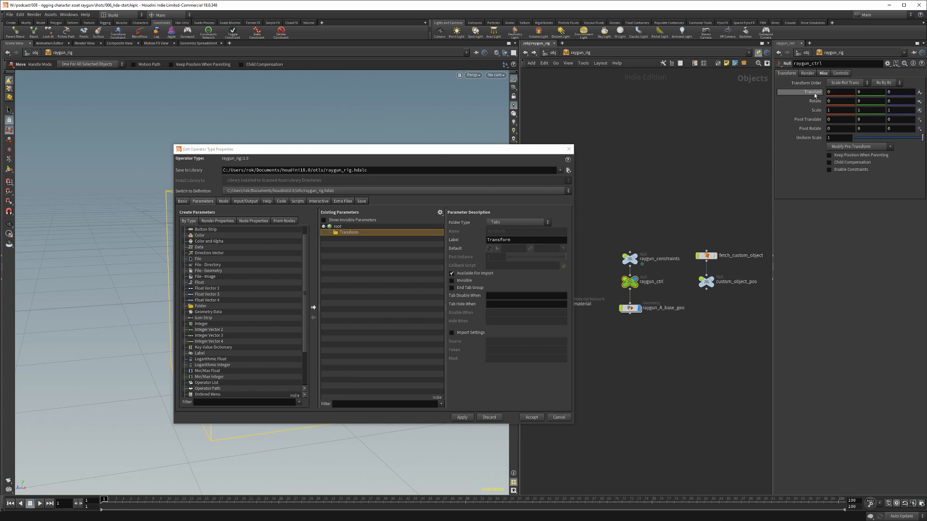
{"action": "left_click_drag", "start_coordinate": [813, 93], "coordinate": [349, 238]}
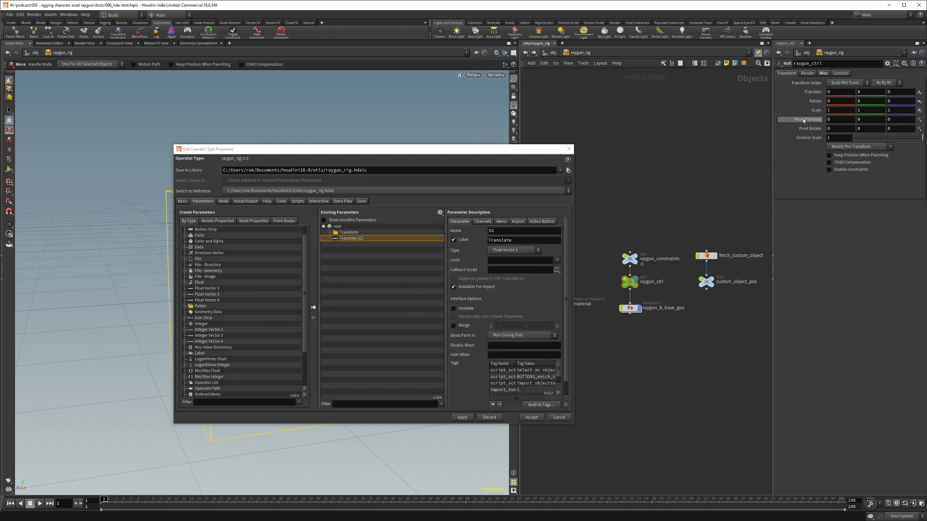
{"action": "right_click", "coordinate": [813, 102]}
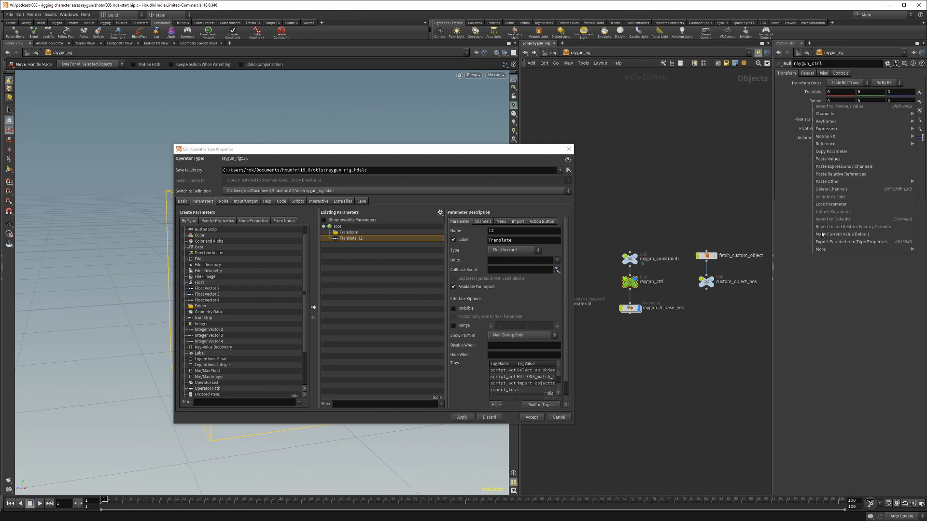
{"action": "left_click", "coordinate": [851, 242]}
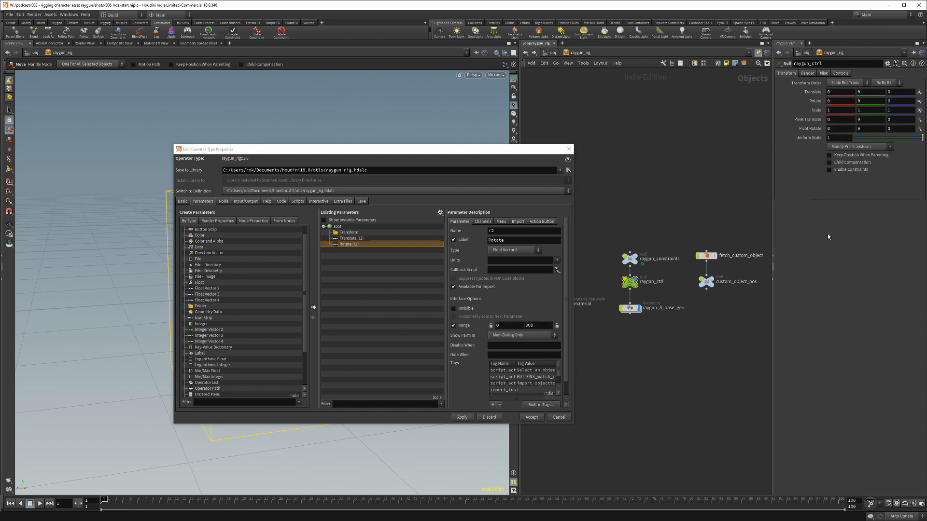
{"action": "right_click", "coordinate": [818, 111]}
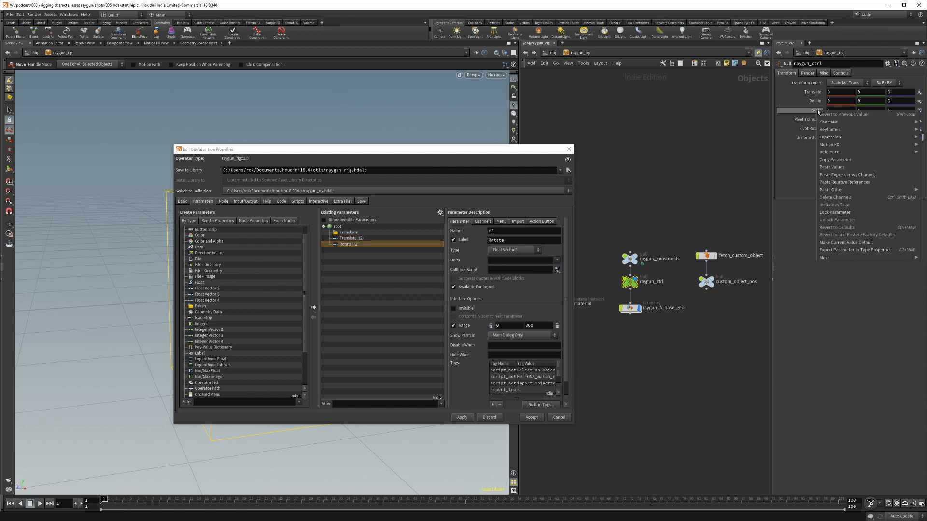
{"action": "left_click", "coordinate": [838, 251]}
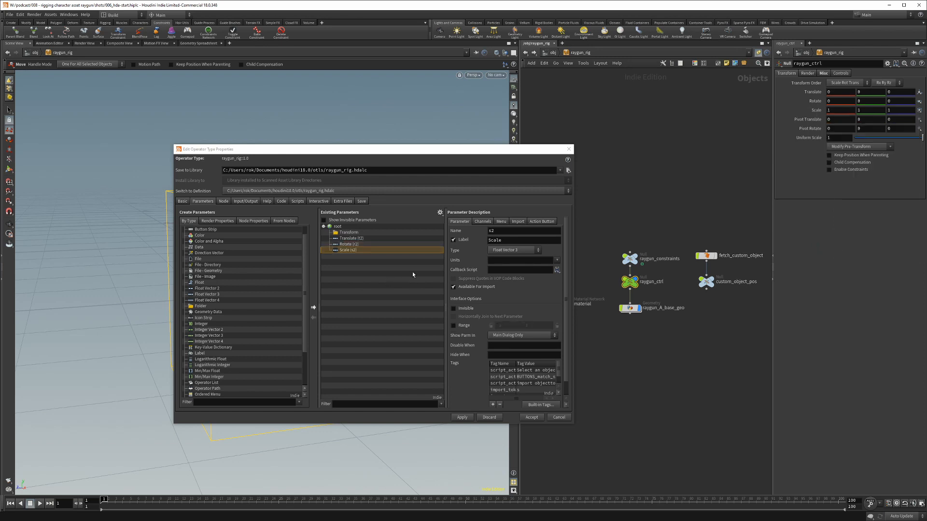
- Relabel the new Transform folder as Controls and nest the promoted Translate, Rotate and Scale parameters inside it
{"action": "double_click", "coordinate": [348, 233]}
{"action": "type", "text": "Controls"}
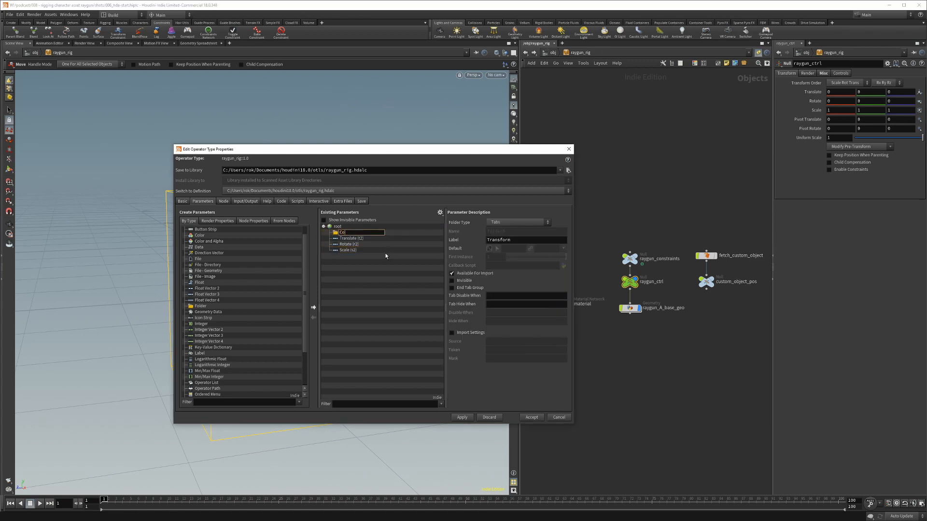
{"action": "key", "text": "Return"}
{"action": "left_click", "coordinate": [358, 238]}
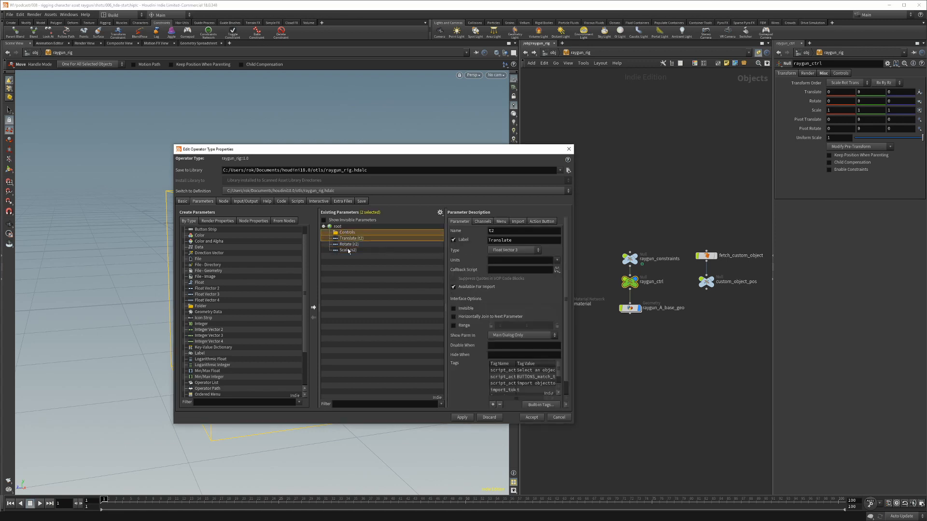
{"action": "left_click", "coordinate": [349, 250], "text": "shift"}
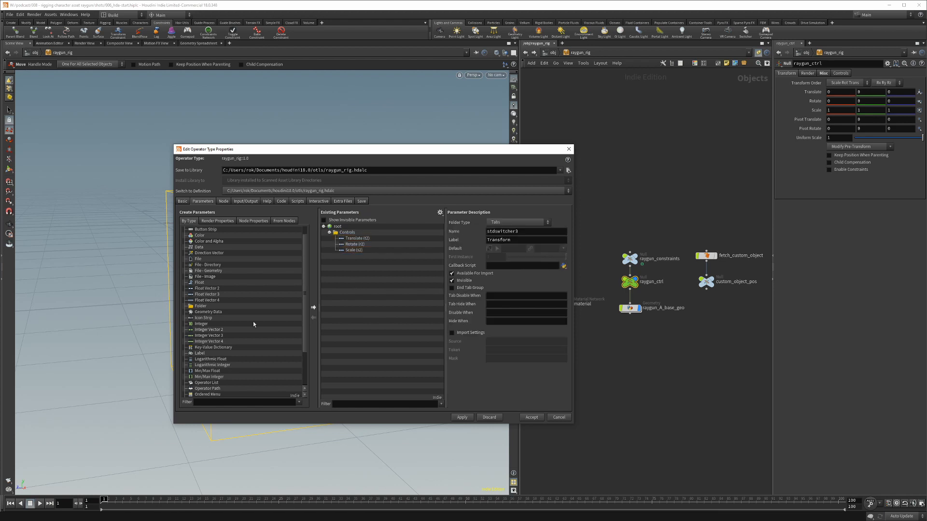
- Add a separator after Scale and promote raygun_ctrl's custom controls, from Trigger through Custom Space Object, into the Controls folder
{"action": "scroll", "coordinate": [211, 370], "scroll_direction": "down", "scroll_amount": 3}
{"action": "left_click_drag", "start_coordinate": [205, 371], "coordinate": [407, 256]}
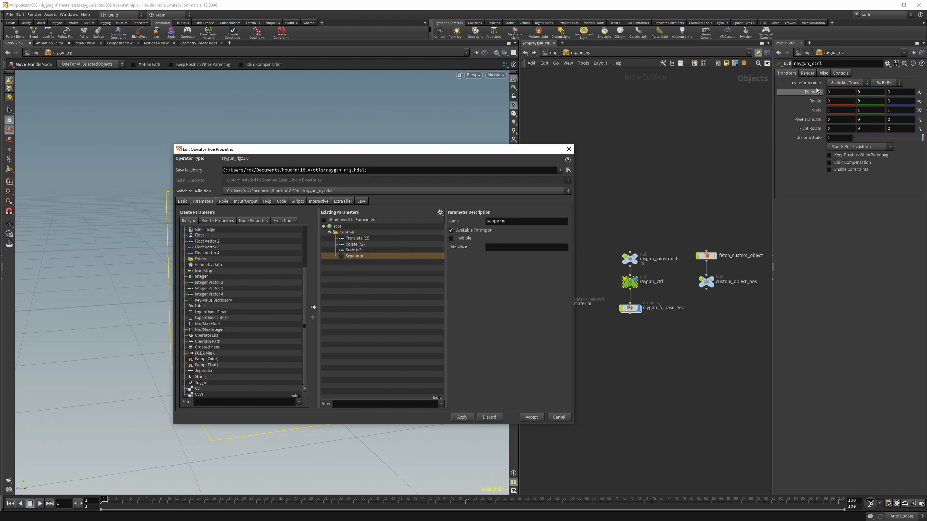
{"action": "left_click", "coordinate": [837, 74]}
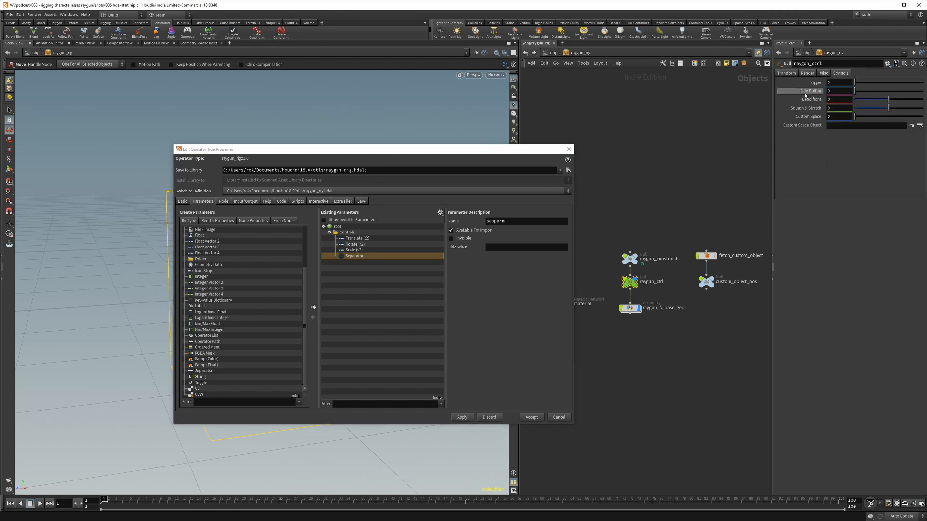
{"action": "right_click", "coordinate": [815, 83]}
{"action": "left_click", "coordinate": [834, 223]}
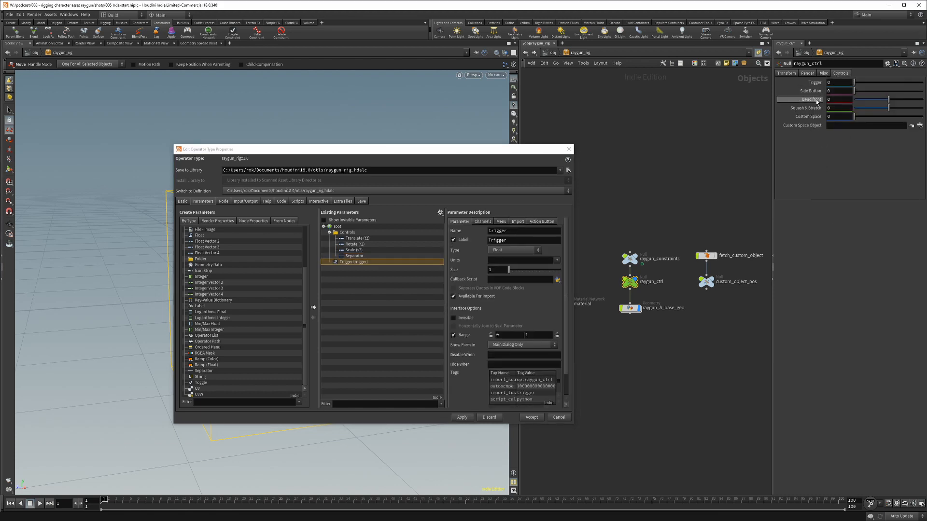
{"action": "middle_click", "coordinate": [811, 91], "text": "alt"}
{"action": "middle_click", "coordinate": [811, 100], "text": "alt"}
{"action": "middle_click", "coordinate": [811, 108], "text": "alt"}
{"action": "middle_click", "coordinate": [811, 116], "text": "alt"}
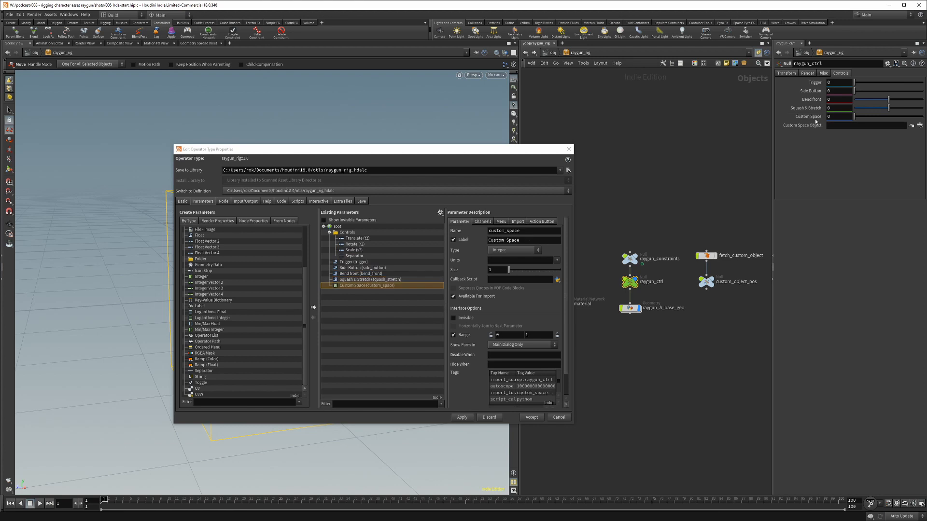
{"action": "middle_click", "coordinate": [811, 125], "text": "alt"}
{"action": "left_click", "coordinate": [352, 263], "text": "shift"}
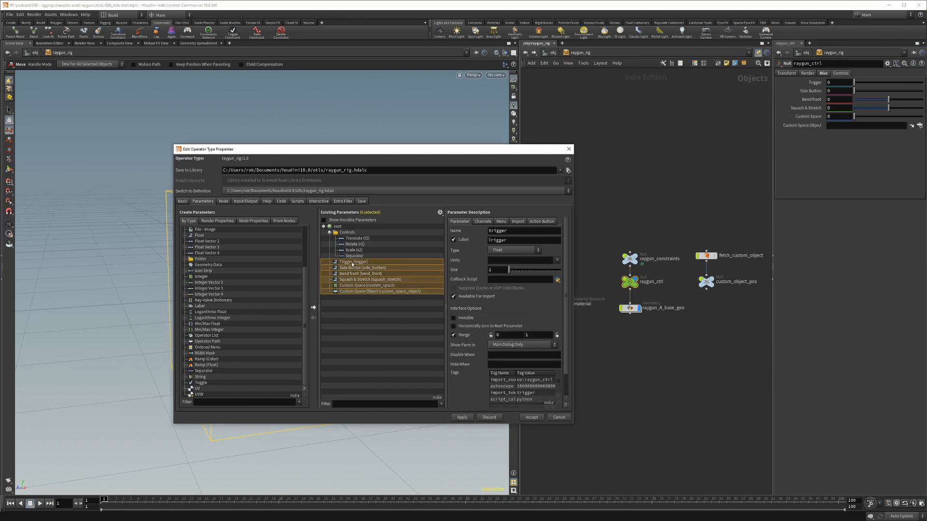
{"action": "left_click_drag", "start_coordinate": [345, 260], "coordinate": [347, 232]}
- Rename the Translate, Rotate and Scale parameters to raygun_t, raygun_r and raygun_s, and accept the type properties
{"action": "left_click", "coordinate": [355, 238]}
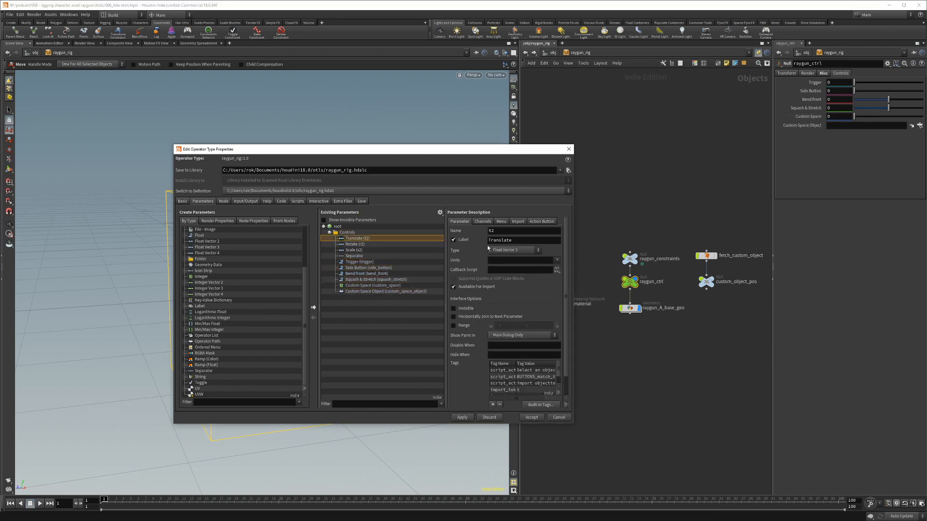
{"action": "type", "text": "raygun_"}
{"action": "key", "text": "Return"}
{"action": "left_click", "coordinate": [417, 244]}
{"action": "left_click", "coordinate": [496, 230]}
{"action": "key", "text": "BackSpace"}
{"action": "type", "text": "aygun_r"}
{"action": "key", "text": "Return"}
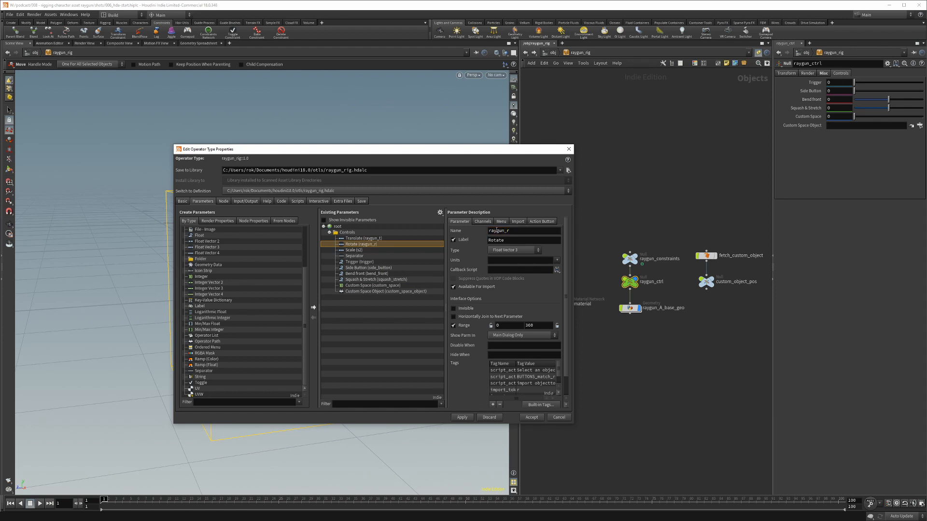
{"action": "left_click", "coordinate": [368, 250]}
{"action": "left_click", "coordinate": [522, 230]}
{"action": "key", "text": "Home"}
{"action": "type", "text": "raygun_"}
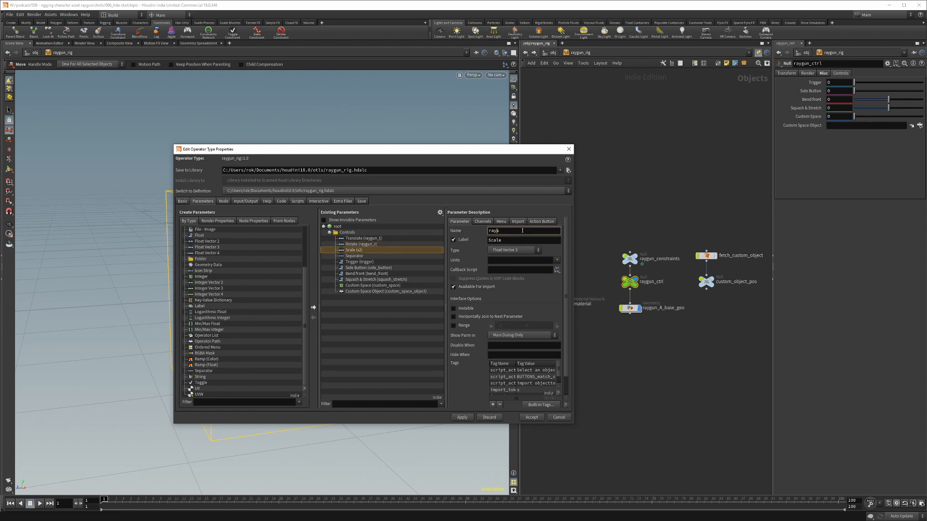
{"action": "key", "text": "Return"}
{"action": "left_click", "coordinate": [533, 418]}
- Return to the object level and open raygun_rig's parameters in a floating window
{"action": "key", "text": "u"}
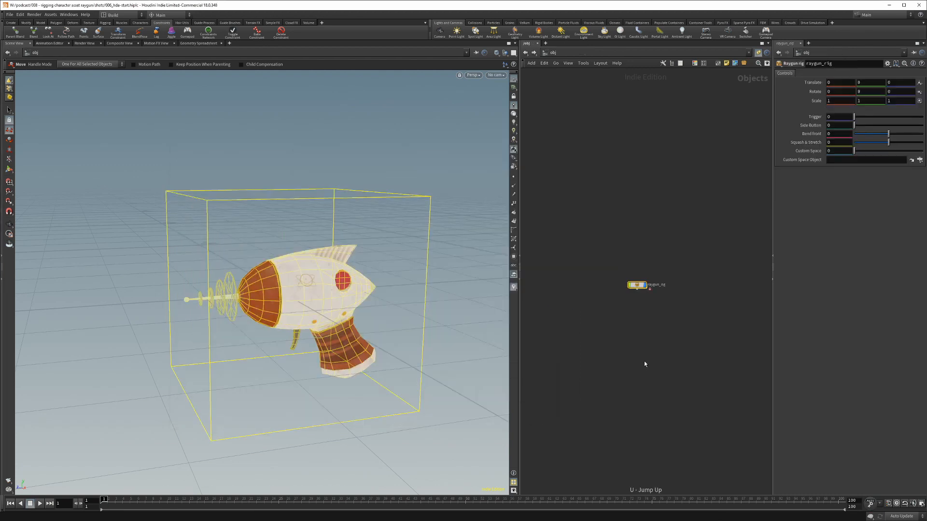
{"action": "right_click", "coordinate": [633, 282]}
{"action": "mouse_move", "coordinate": [671, 324]}
{"action": "left_click", "coordinate": [734, 326]}
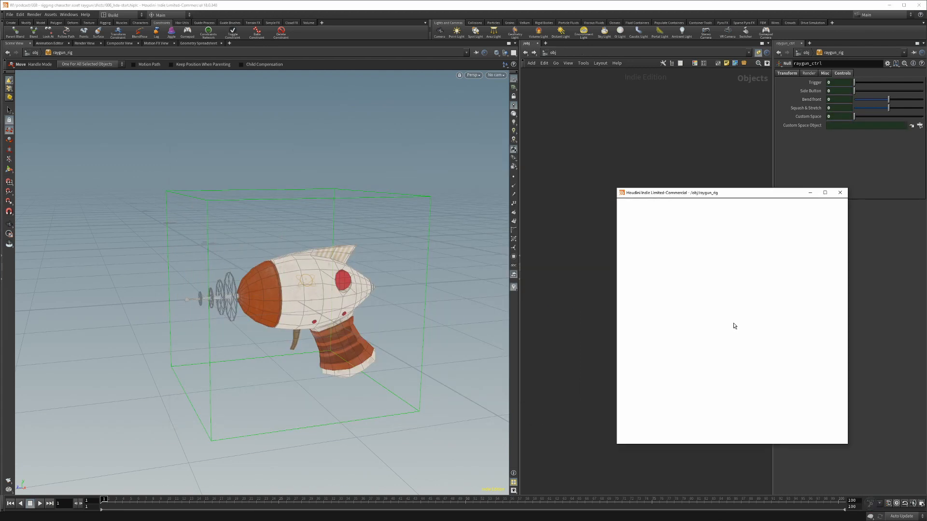
{"action": "left_click_drag", "start_coordinate": [608, 276], "coordinate": [633, 275]}
- Try moving and rotating the ray gun with the viewport handles, and undo both transforms
{"action": "key", "text": "s"}
{"action": "key", "text": "t"}
{"action": "mouse_move", "coordinate": [284, 293]}
{"action": "left_mouse_down"}
{"action": "mouse_move", "coordinate": [241, 343]}
{"action": "mouse_move", "coordinate": [289, 289]}
{"action": "left_mouse_up"}
{"action": "key", "text": "r"}
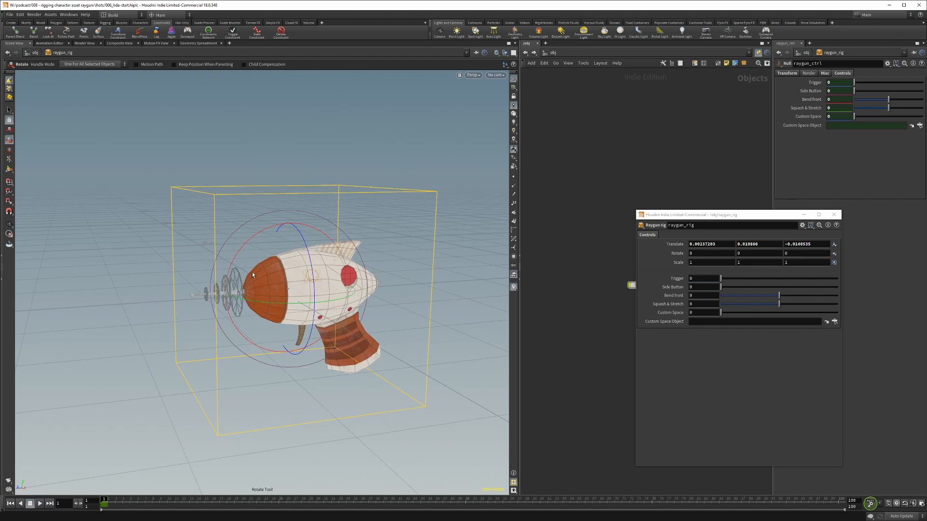
{"action": "left_click_drag", "start_coordinate": [242, 248], "coordinate": [311, 282]}
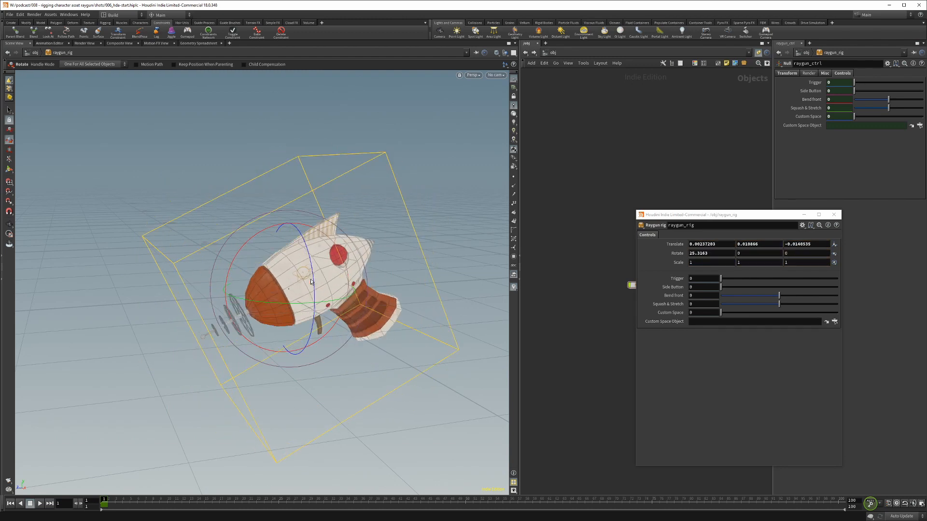
{"action": "key", "text": "ctrl+z"}
{"action": "key", "text": "ctrl+z"}
{"action": "key", "text": "s"}
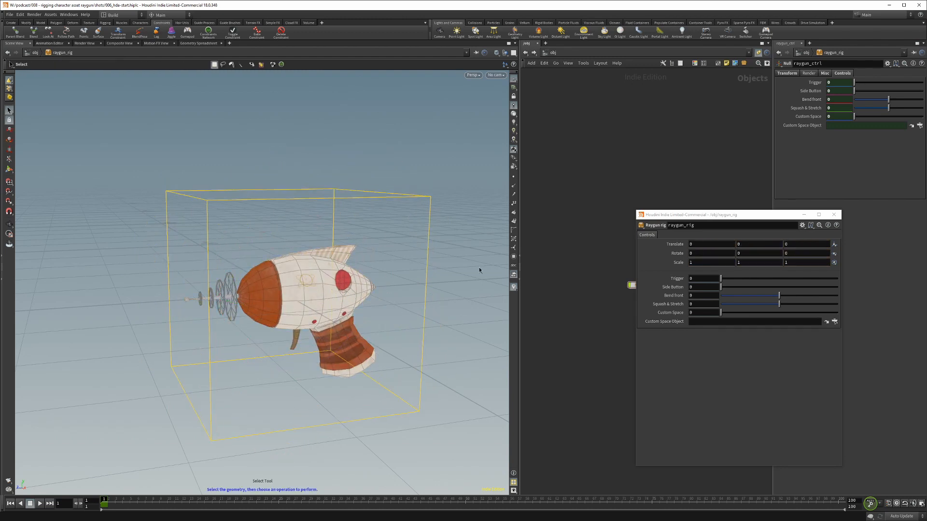
- Reopen the raygun_rig asset's type properties and close the floating parameter window
{"action": "left_click_drag", "start_coordinate": [679, 214], "coordinate": [579, 174]}
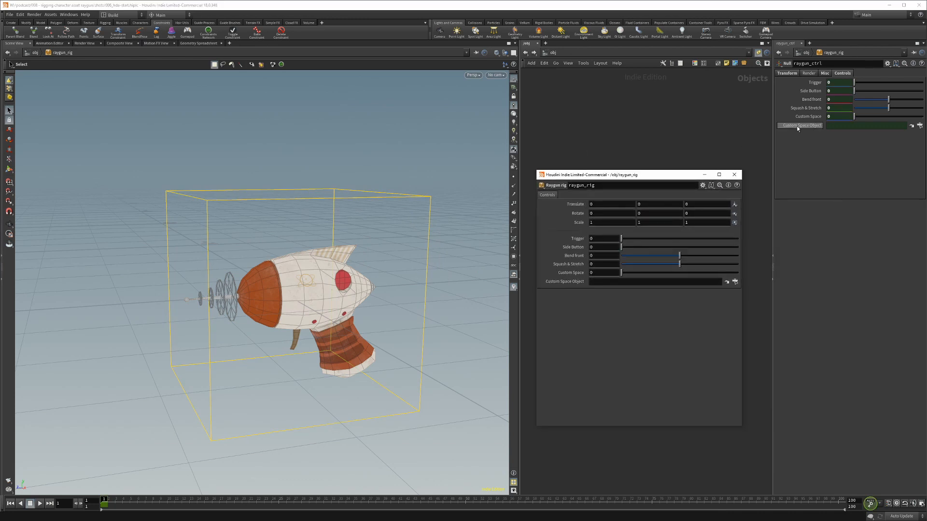
{"action": "right_click", "coordinate": [828, 53]}
{"action": "left_click", "coordinate": [846, 218]}
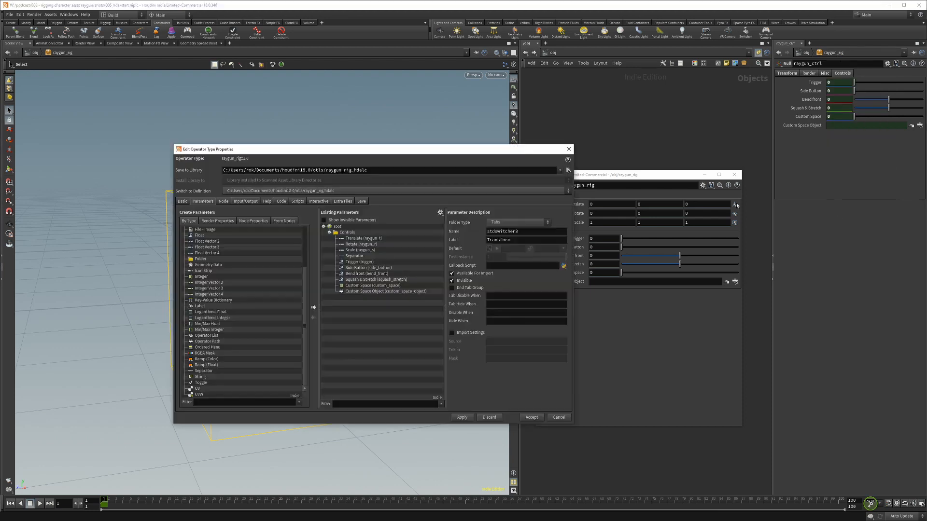
{"action": "left_click_drag", "start_coordinate": [413, 149], "coordinate": [359, 151]}
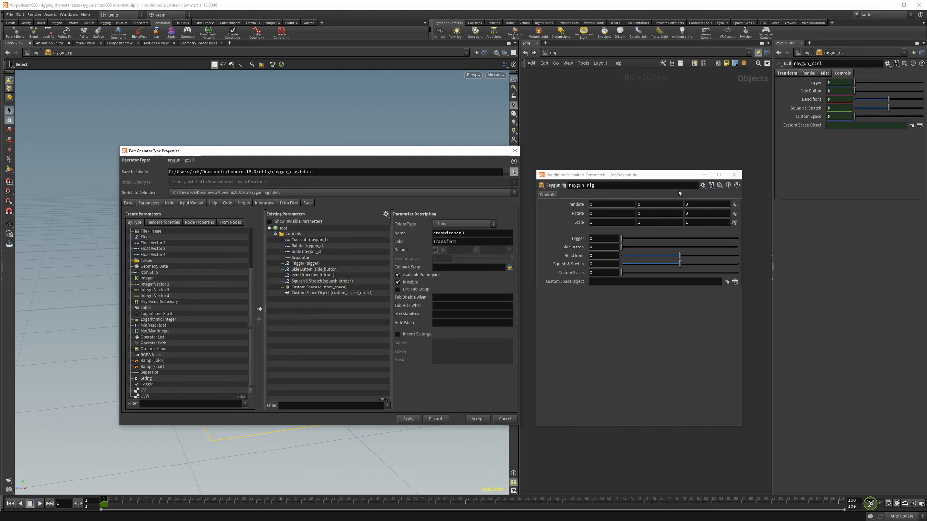
{"action": "left_click", "coordinate": [734, 175]}
- Promote raygun_ctrl's Rotate Order to the raygun_rig asset and place it above Translate in the Controls folder
{"action": "double_click", "coordinate": [636, 285]}
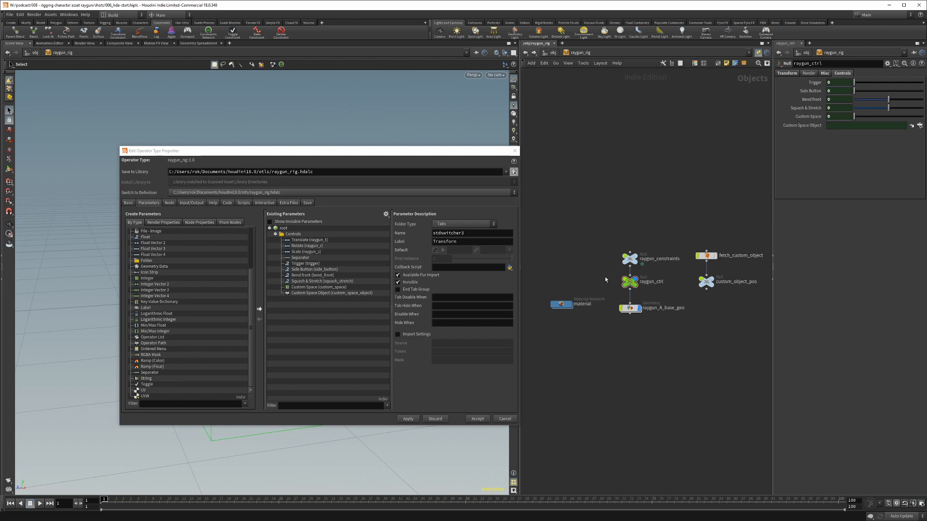
{"action": "left_click", "coordinate": [629, 282]}
{"action": "left_click", "coordinate": [782, 73]}
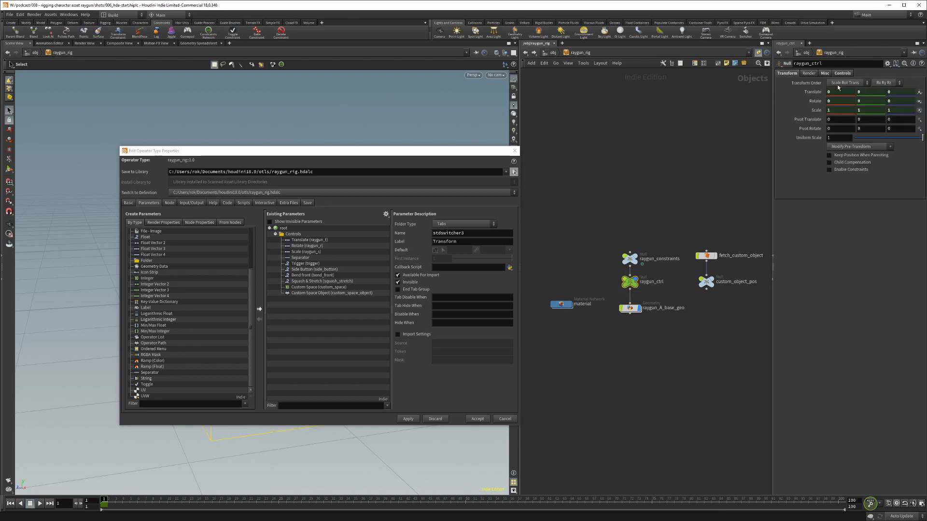
{"action": "right_click", "coordinate": [884, 84]}
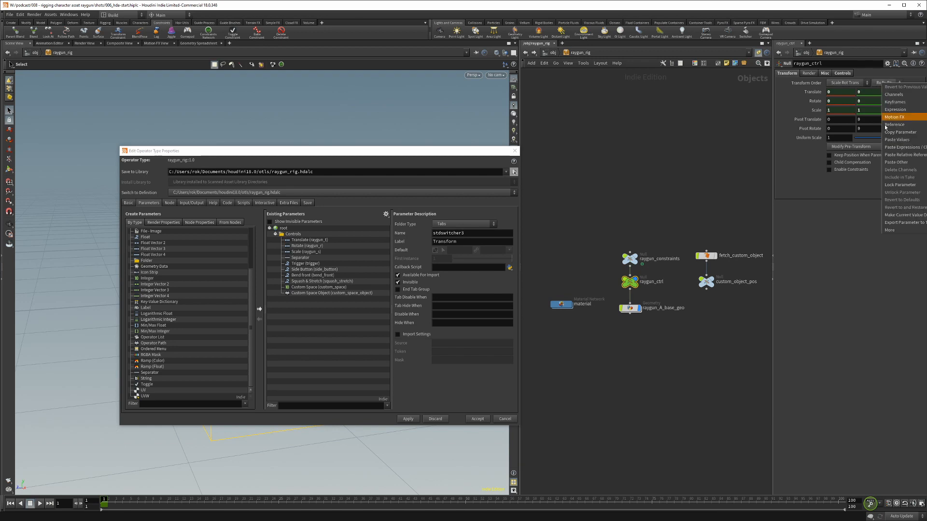
{"action": "left_click", "coordinate": [895, 224]}
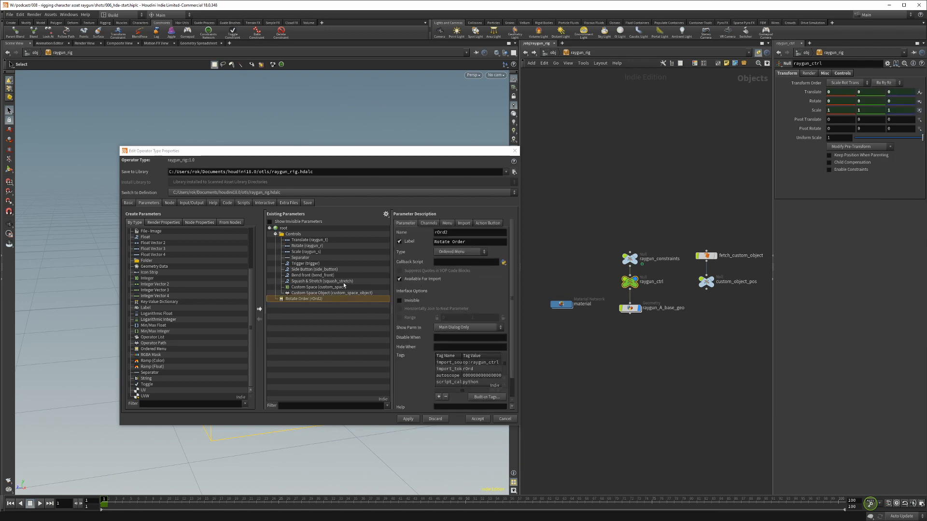
{"action": "left_click_drag", "start_coordinate": [304, 300], "coordinate": [307, 241]}
- Rename the Rotate Order parameter to raygun_rOrd and accept the asset's type properties
{"action": "double_click", "coordinate": [307, 240]}
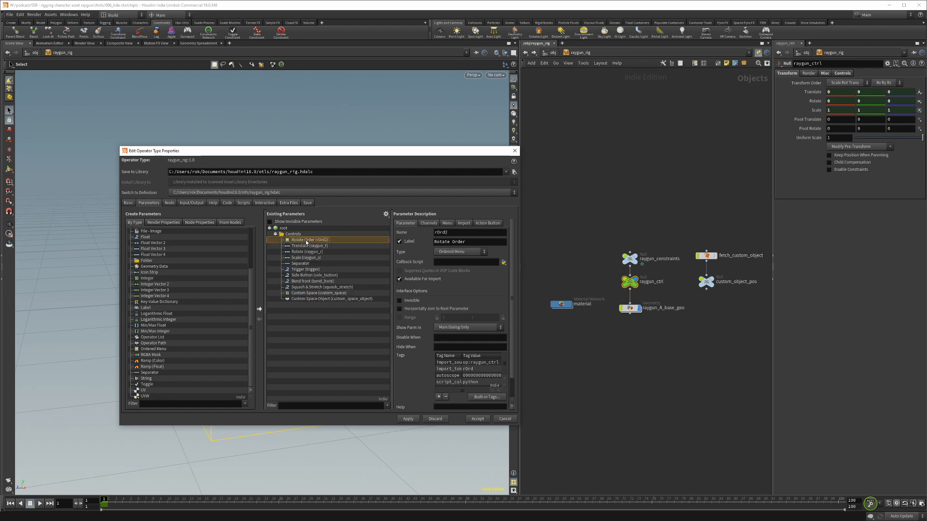
{"action": "key", "text": "Return"}
{"action": "double_click", "coordinate": [448, 233]}
{"action": "key", "text": "End"}
{"action": "key", "text": "BackSpace"}
{"action": "key", "text": "Home"}
{"action": "type", "text": "raygun_"}
{"action": "key", "text": "Return"}
{"action": "left_click", "coordinate": [424, 223]}
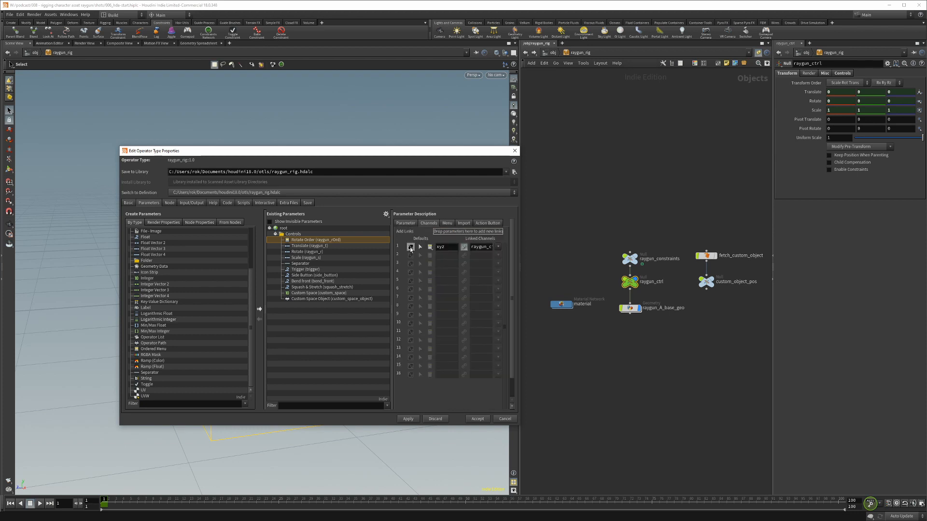
{"action": "left_click", "coordinate": [404, 223]}
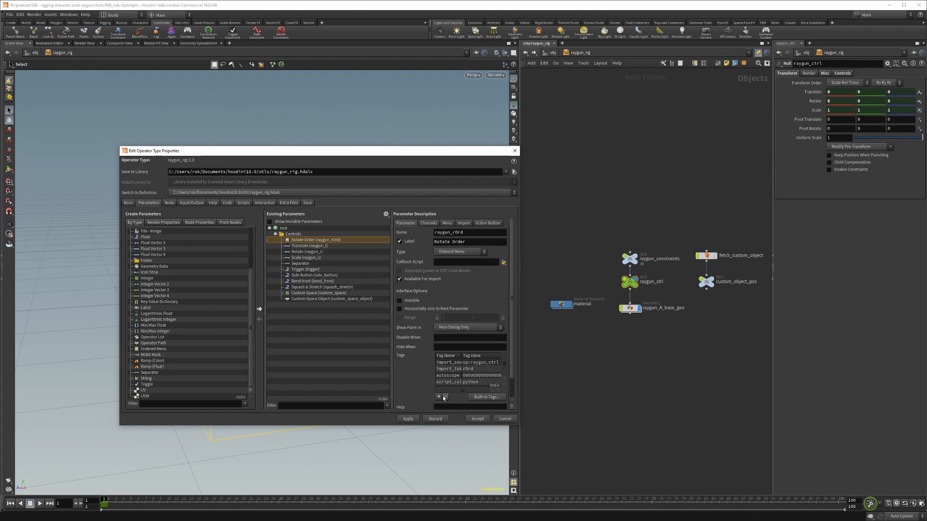
{"action": "left_click", "coordinate": [476, 419]}
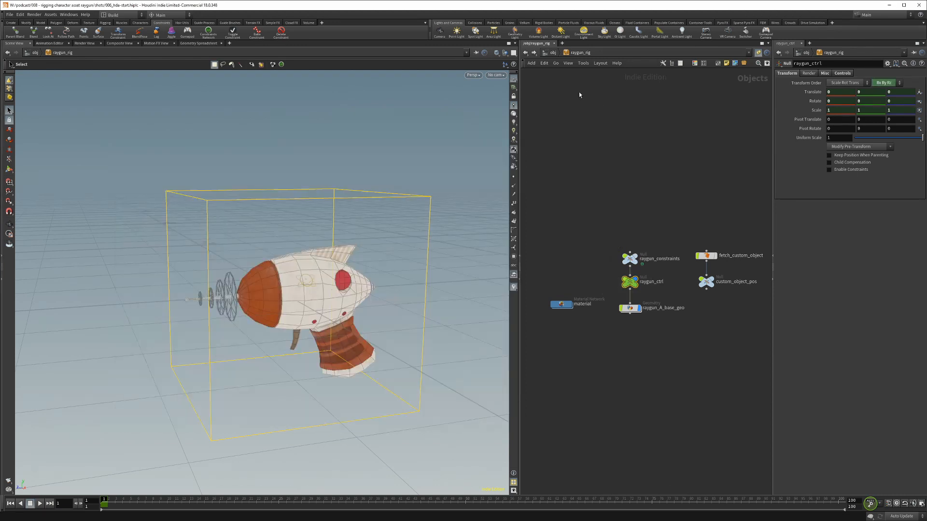
- Go back to the object level and show raygun_rig's updated parameters in a floating window beside the viewport
{"action": "left_click", "coordinate": [553, 52]}
{"action": "right_click", "coordinate": [639, 286]}
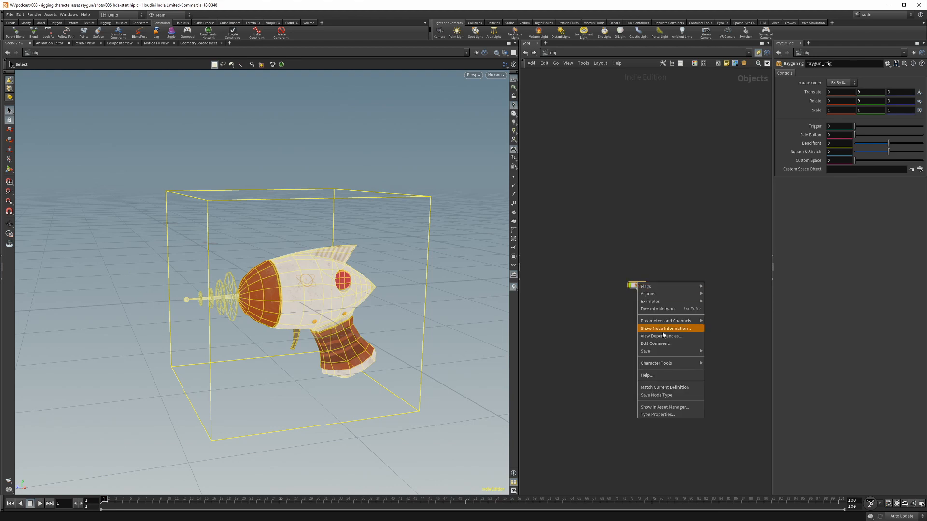
{"action": "mouse_move", "coordinate": [676, 324]}
{"action": "left_click", "coordinate": [719, 320]}
{"action": "left_click_drag", "start_coordinate": [680, 199], "coordinate": [755, 232]}
- Try rotating and scaling the ray gun with the viewport handles, and undo the changes
{"action": "left_click", "coordinate": [427, 267]}
{"action": "key", "text": "r"}
{"action": "left_click_drag", "start_coordinate": [257, 235], "coordinate": [205, 293]}
{"action": "key", "text": "ctrl+z"}
{"action": "key", "text": "ctrl+z"}
{"action": "key", "text": "e"}
{"action": "key", "text": "ctrl+z"}
- Try the Trigger, Side Button, Bend front and Custom Space sliders on raygun_rig, and set Squash & Stretch to -1
{"action": "mouse_move", "coordinate": [764, 302]}
{"action": "left_mouse_down"}
{"action": "mouse_move", "coordinate": [815, 314]}
{"action": "mouse_move", "coordinate": [769, 313]}
{"action": "mouse_move", "coordinate": [827, 313]}
{"action": "mouse_move", "coordinate": [765, 313]}
{"action": "left_mouse_up"}
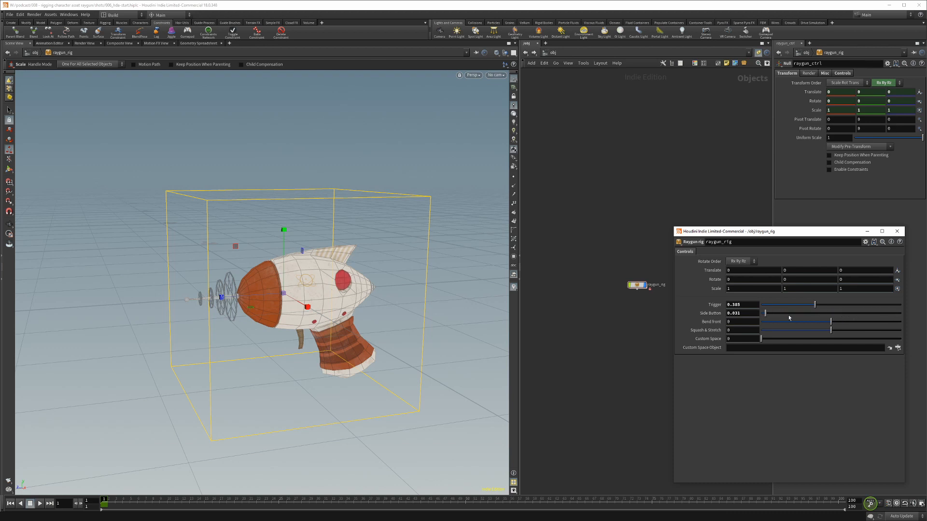
{"action": "left_click_drag", "start_coordinate": [835, 324], "coordinate": [816, 331]}
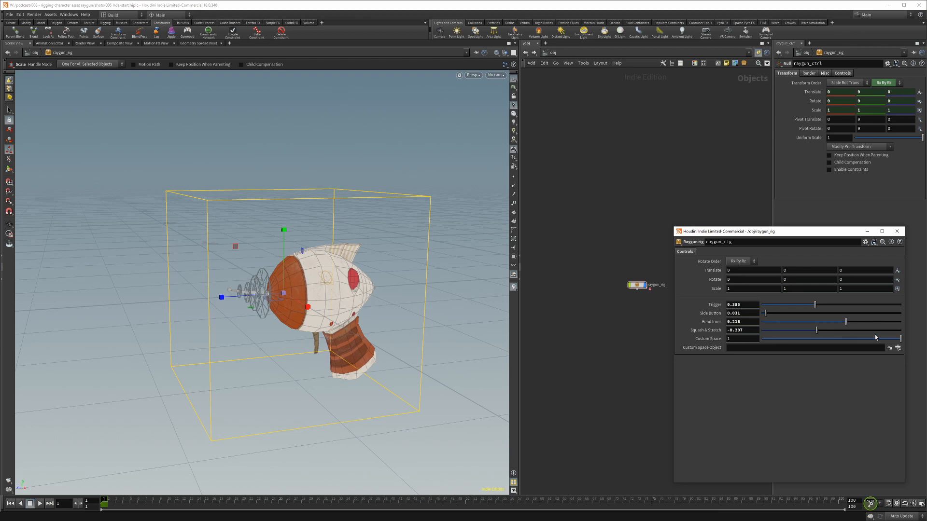
{"action": "left_click", "coordinate": [736, 330]}
{"action": "type", "text": "-1"}
{"action": "key", "text": "Return"}
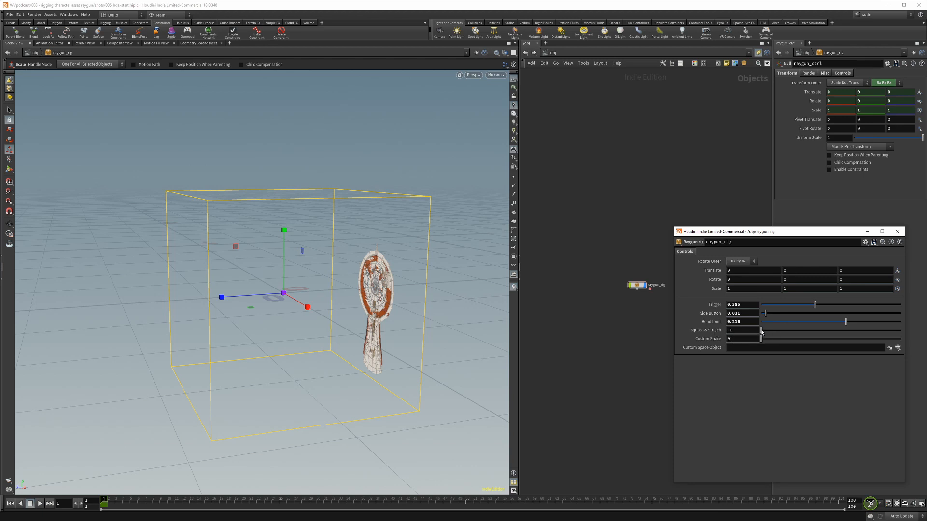
- Try a Squash & Stretch value of 9 on raygun_rig, and revert the parameter to its default
{"action": "left_click", "coordinate": [727, 331]}
{"action": "type", "text": "9"}
{"action": "key", "text": "Return"}
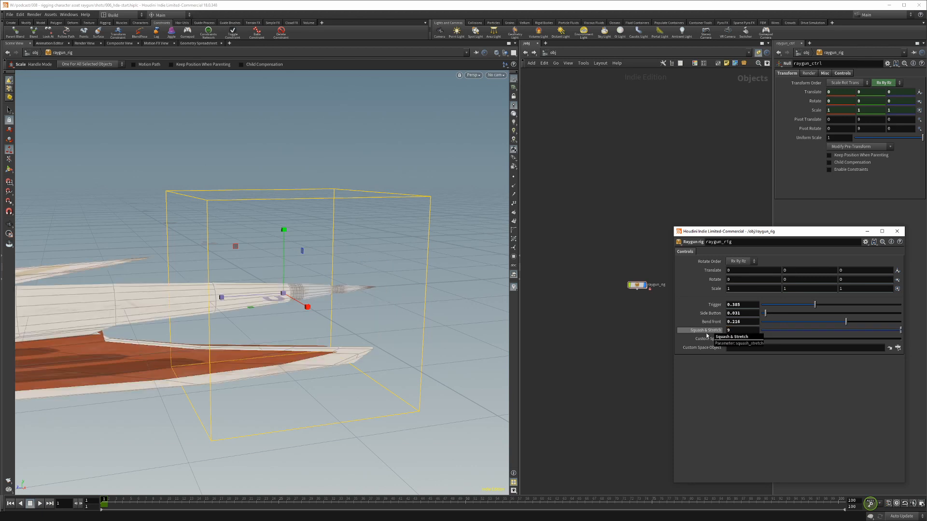
{"action": "middle_click", "coordinate": [713, 330], "text": "ctrl"}
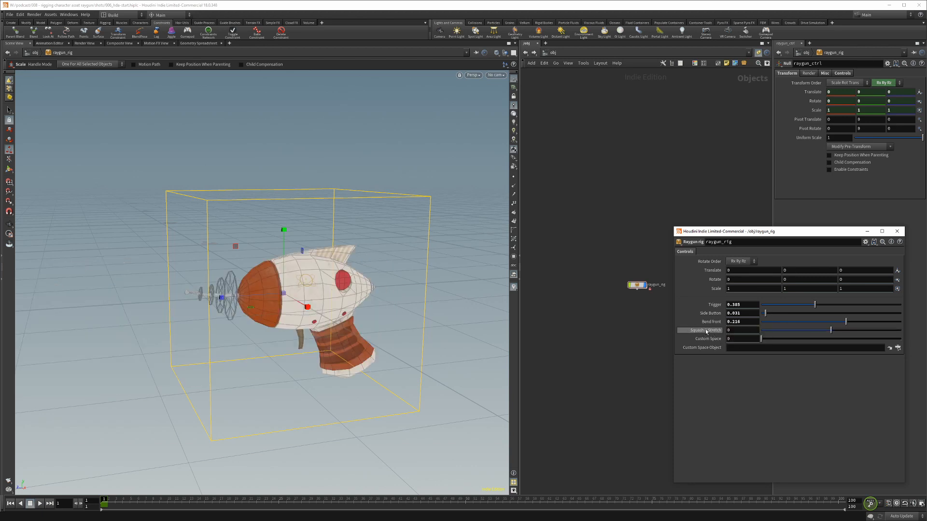
- Set raygun_rig's Trigger, Side Button and Bend front back to 0 and close the floating parameter window
{"action": "left_click_drag", "start_coordinate": [743, 304], "coordinate": [666, 306]}
{"action": "type", "text": "0"}
{"action": "key", "text": "Tab"}
{"action": "key", "text": "Tab"}
{"action": "key", "text": "shift+Tab"}
{"action": "type", "text": "0"}
{"action": "key", "text": "Tab"}
{"action": "type", "text": "0"}
{"action": "key", "text": "Return"}
{"action": "key", "text": "Escape"}
- Add a Null object above raygun_rig and name it custom_target
{"action": "left_click_drag", "start_coordinate": [603, 259], "coordinate": [660, 314]}
{"action": "type", "text": "null"}
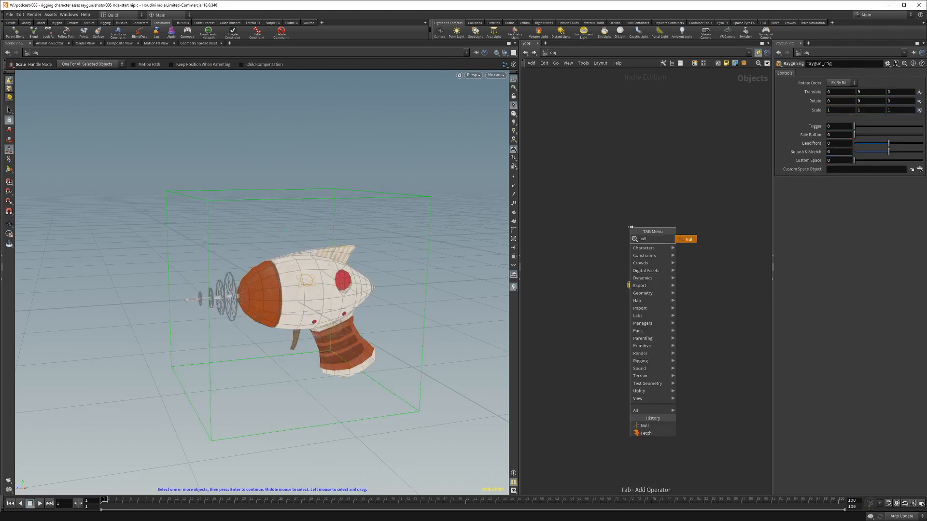
{"action": "key", "text": "Return"}
{"action": "left_click", "coordinate": [631, 227]}
{"action": "left_click", "coordinate": [644, 226]}
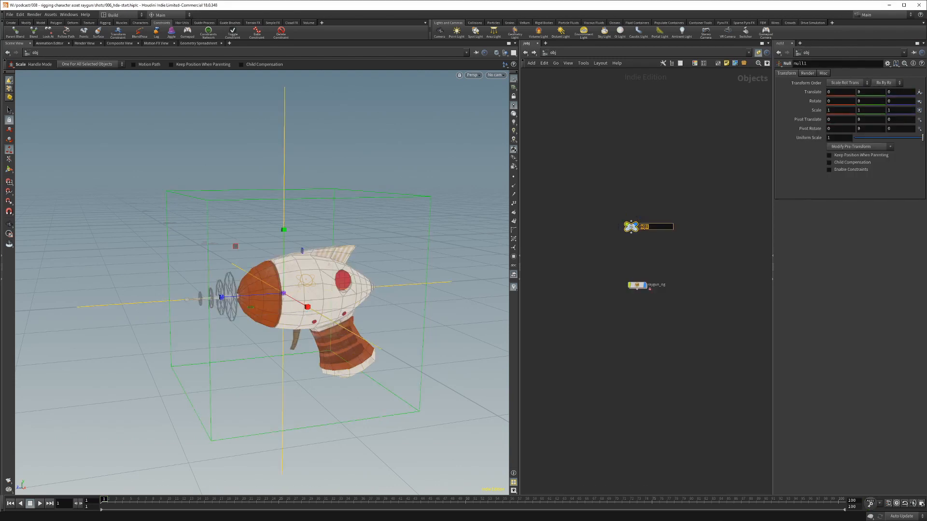
{"action": "type", "text": "custom_target"}
{"action": "key", "text": "Return"}
- Move custom_target to about (-0.193, 0.249, 0.437) and rotate it about 36.1° in Y and -53.1° in Z
{"action": "key", "text": "t"}
{"action": "left_click_drag", "start_coordinate": [284, 297], "coordinate": [94, 195]}
{"action": "key", "text": "r"}
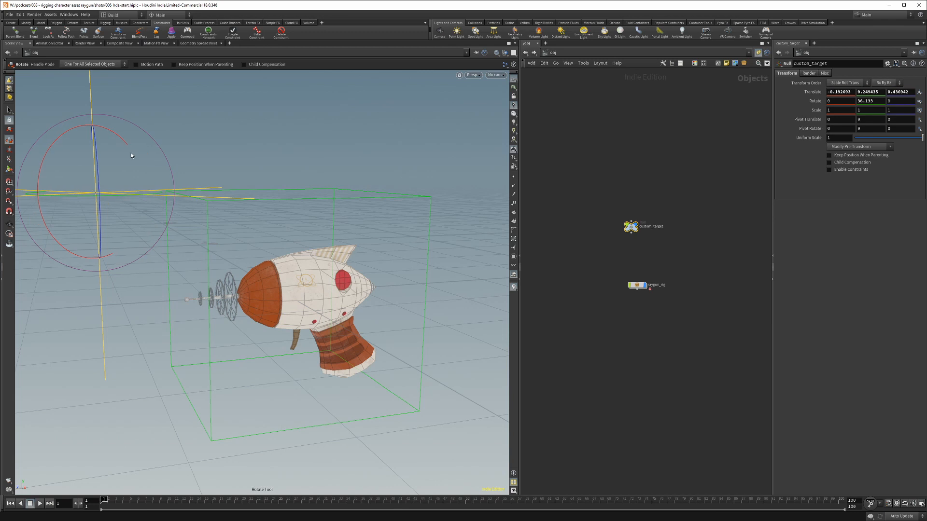
{"action": "left_click_drag", "start_coordinate": [99, 149], "coordinate": [95, 192]}
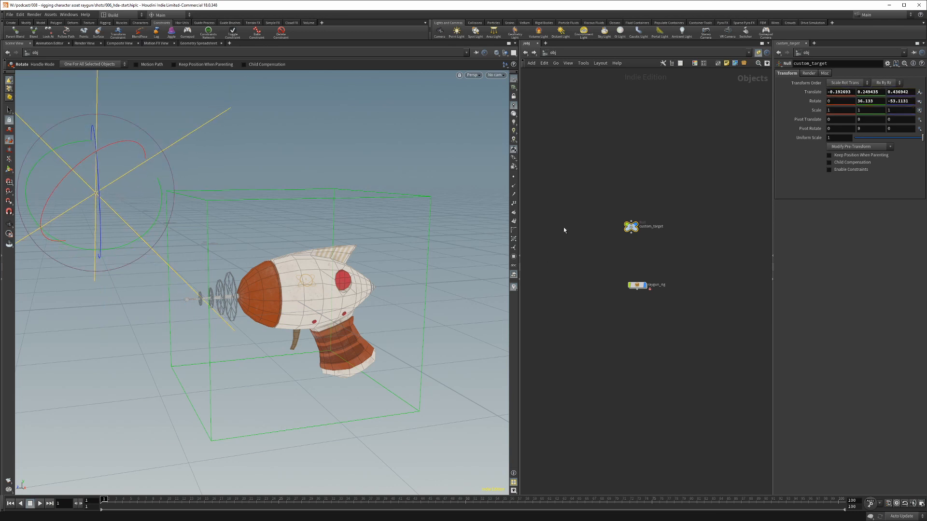
- Assign custom_target as raygun_rig's Custom Space Object and set Custom Space to 1
{"action": "left_click", "coordinate": [636, 284]}
{"action": "left_click_drag", "start_coordinate": [630, 226], "coordinate": [848, 169]}
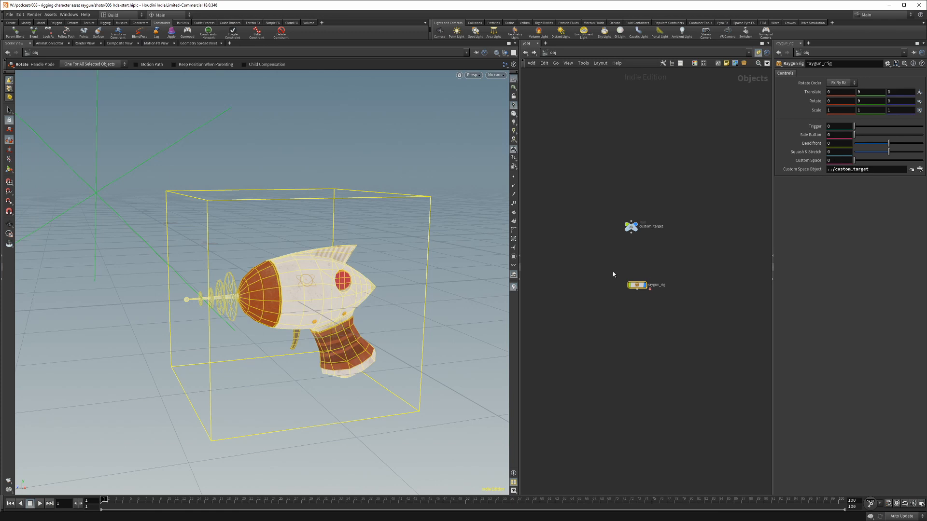
{"action": "left_click", "coordinate": [631, 227]}
{"action": "key", "text": "t"}
{"action": "left_click_drag", "start_coordinate": [97, 196], "coordinate": [113, 185]}
{"action": "left_click_drag", "start_coordinate": [570, 276], "coordinate": [702, 326]}
{"action": "left_click_drag", "start_coordinate": [854, 160], "coordinate": [923, 160]}
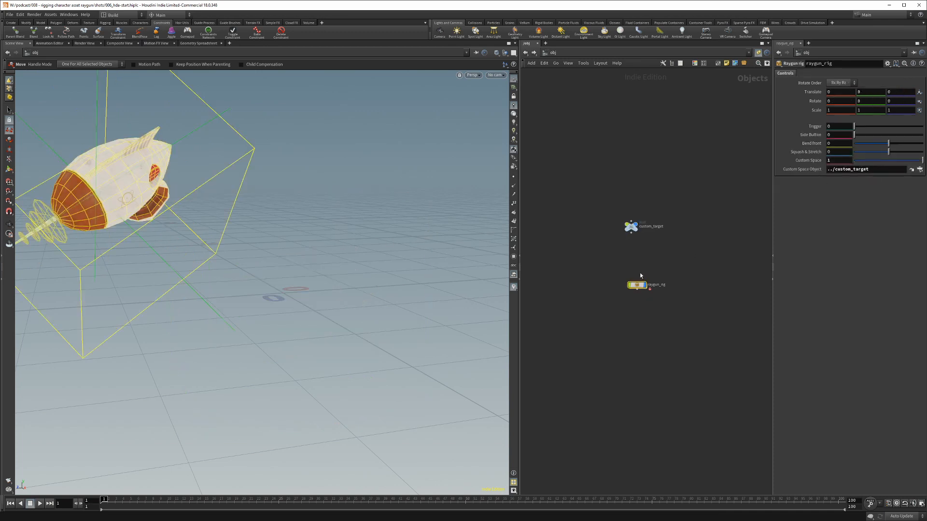
- Test the constraint by moving custom_target in the viewport to about (-0.146, 0.230, 0.305)
{"action": "left_click", "coordinate": [631, 226]}
{"action": "left_click_drag", "start_coordinate": [84, 211], "coordinate": [134, 241]}
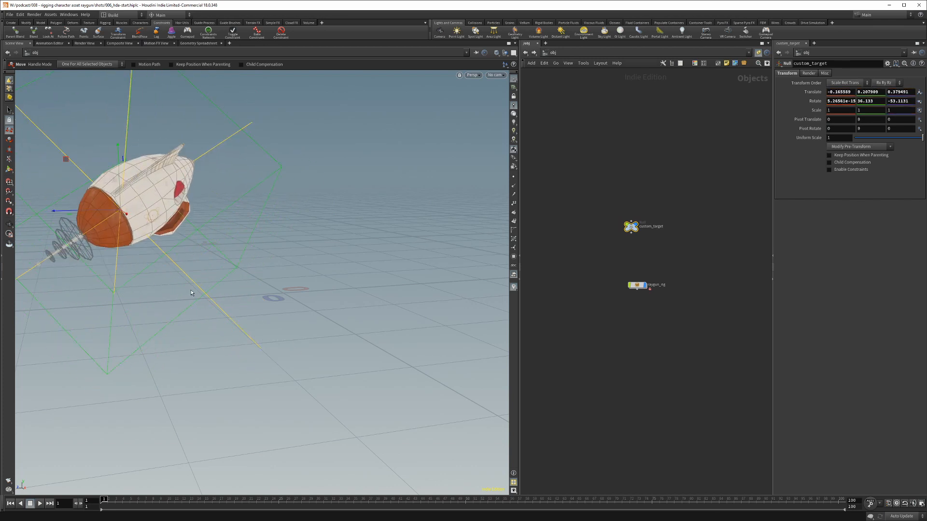
{"action": "left_click_drag", "start_coordinate": [139, 211], "coordinate": [175, 201]}
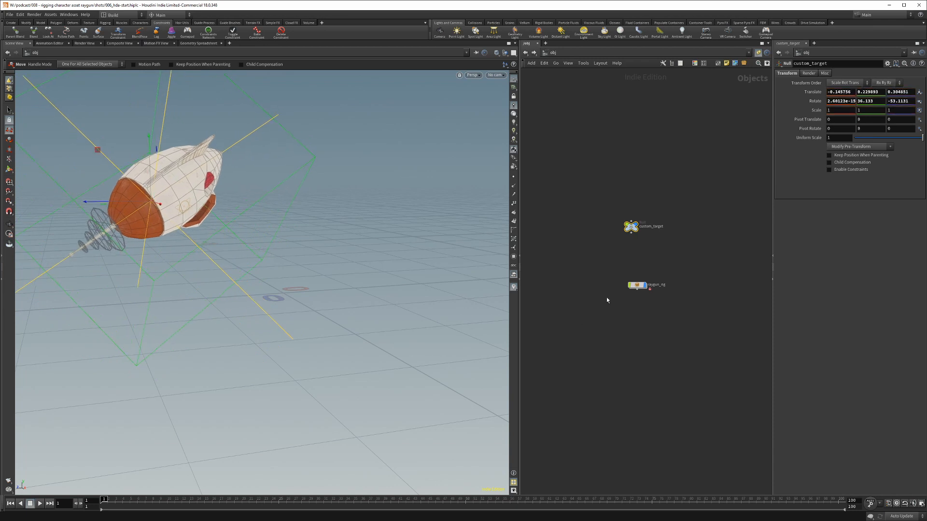
- Pose the constrained ray gun with the viewport handles, moving it to a Translate of about (0.336, -0.009, -0.104)
{"action": "key", "text": "ctrl+r"}
{"action": "left_click", "coordinate": [149, 209]}
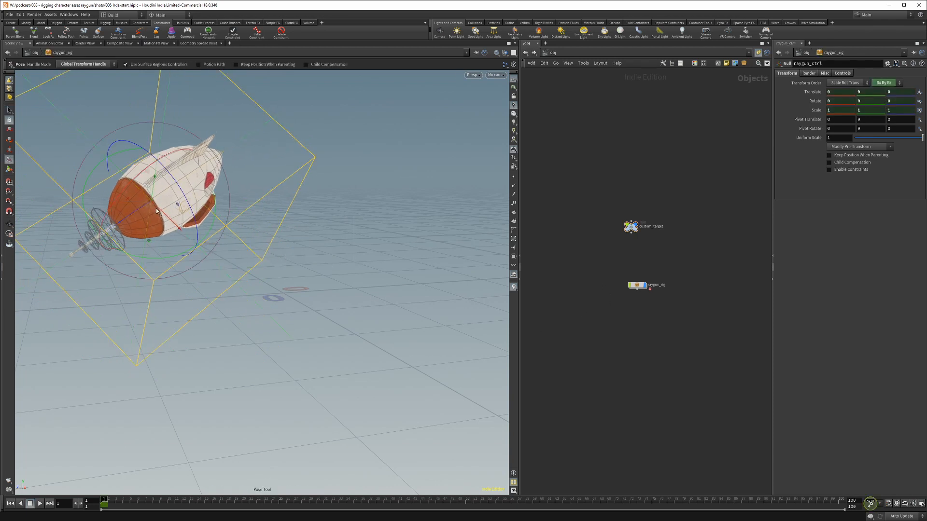
{"action": "left_click_drag", "start_coordinate": [149, 209], "coordinate": [263, 278]}
{"action": "key", "text": "s"}
{"action": "left_click", "coordinate": [114, 235]}
{"action": "key", "text": "r"}
{"action": "left_click_drag", "start_coordinate": [161, 209], "coordinate": [159, 176]}
{"action": "key", "text": "s"}
{"action": "left_click", "coordinate": [405, 183]}
{"action": "key", "text": "t"}
{"action": "left_click_drag", "start_coordinate": [290, 240], "coordinate": [282, 248]}
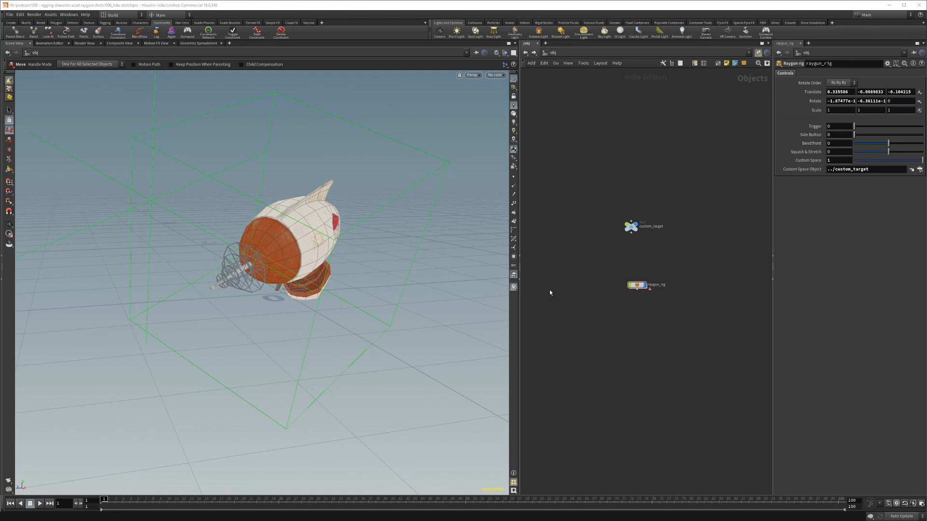
{"action": "left_click_drag", "start_coordinate": [595, 258], "coordinate": [670, 309]}
{"action": "key", "text": "s"}
{"action": "left_click_drag", "start_coordinate": [387, 246], "coordinate": [437, 288]}
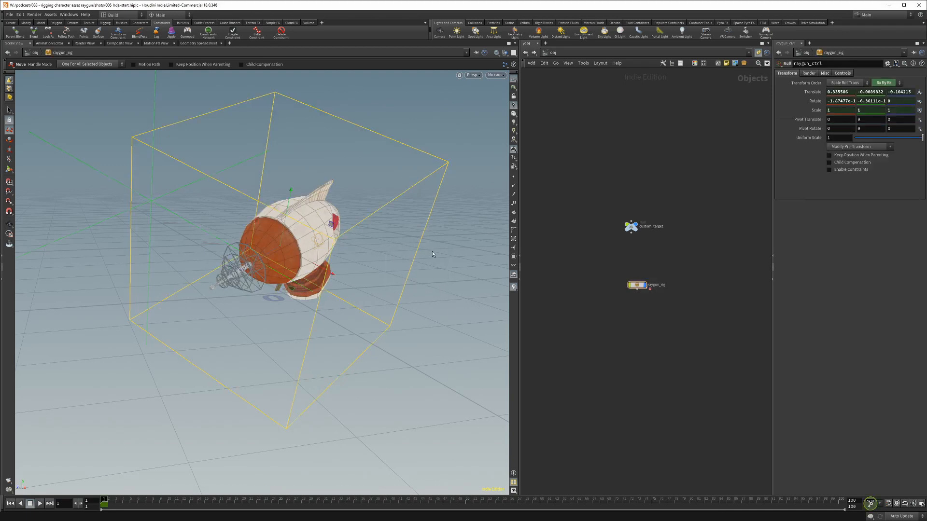
{"action": "key", "text": "s"}
{"action": "left_click", "coordinate": [434, 272]}
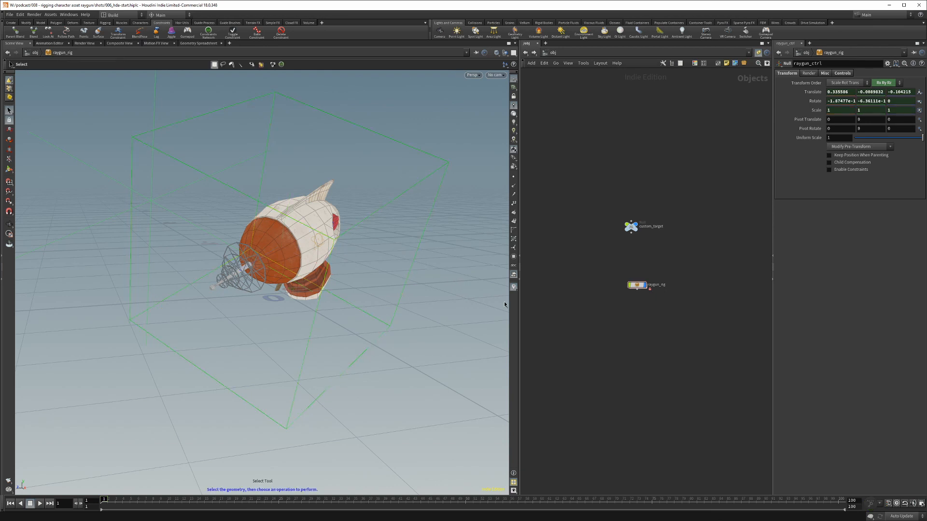
- In raygun_rig's type properties, add a Button parameter labelled Switch Space and named switch_space_btn at the end of the Controls folder
{"action": "right_click", "coordinate": [654, 281]}
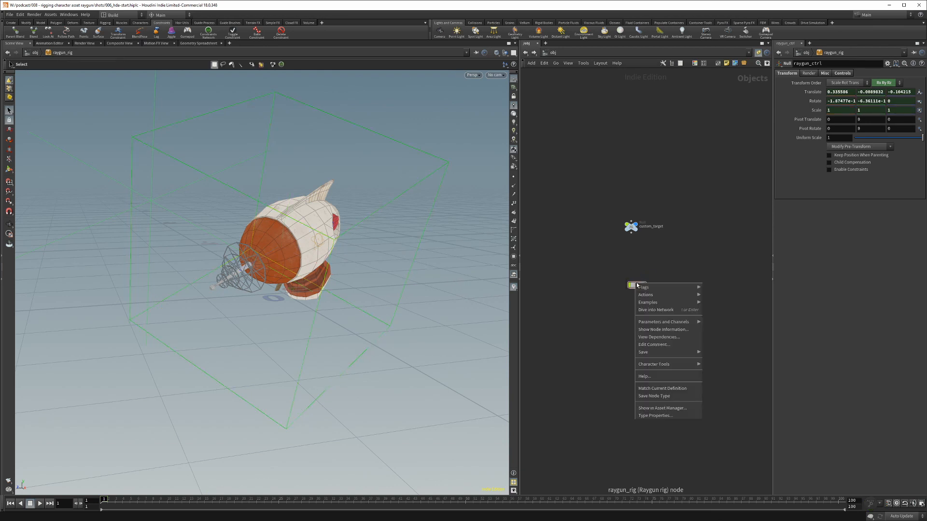
{"action": "left_click", "coordinate": [662, 418]}
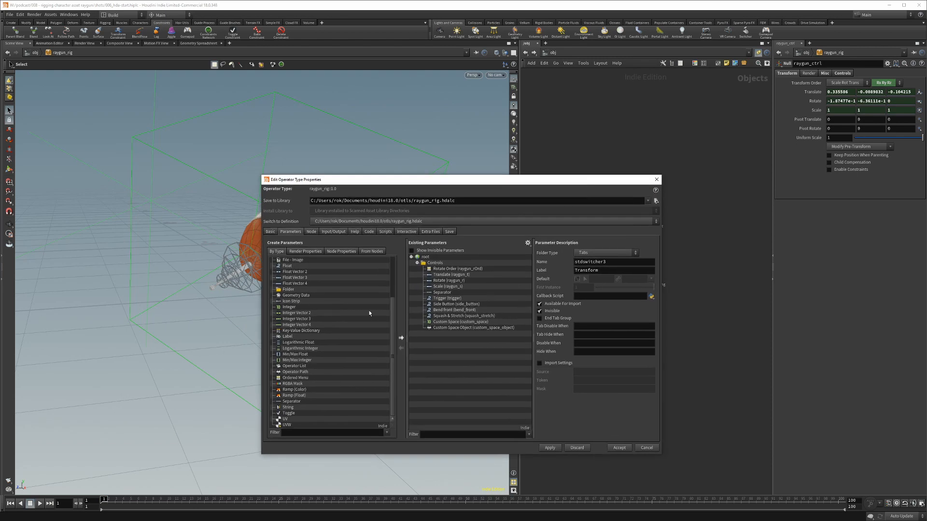
{"action": "scroll", "coordinate": [283, 293], "scroll_direction": "up", "scroll_amount": 3}
{"action": "left_click", "coordinate": [434, 263]}
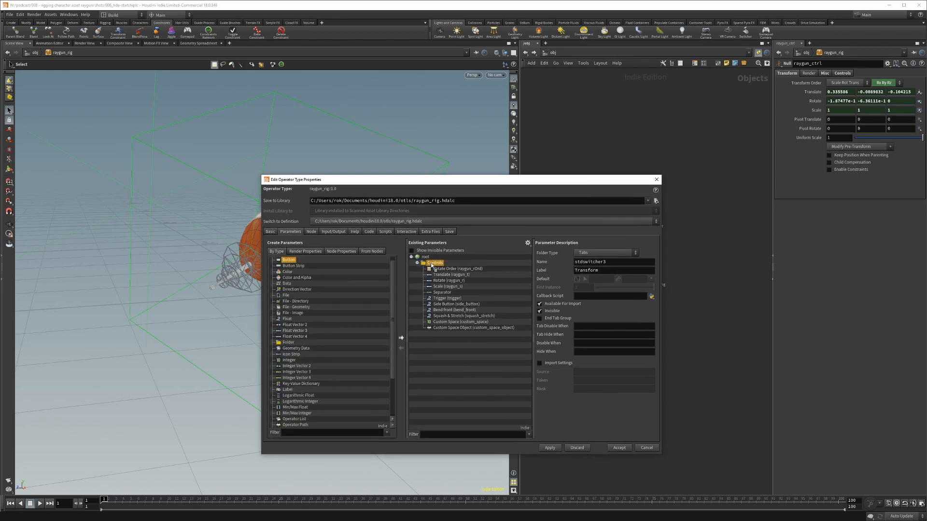
{"action": "left_click_drag", "start_coordinate": [433, 267], "coordinate": [434, 265]}
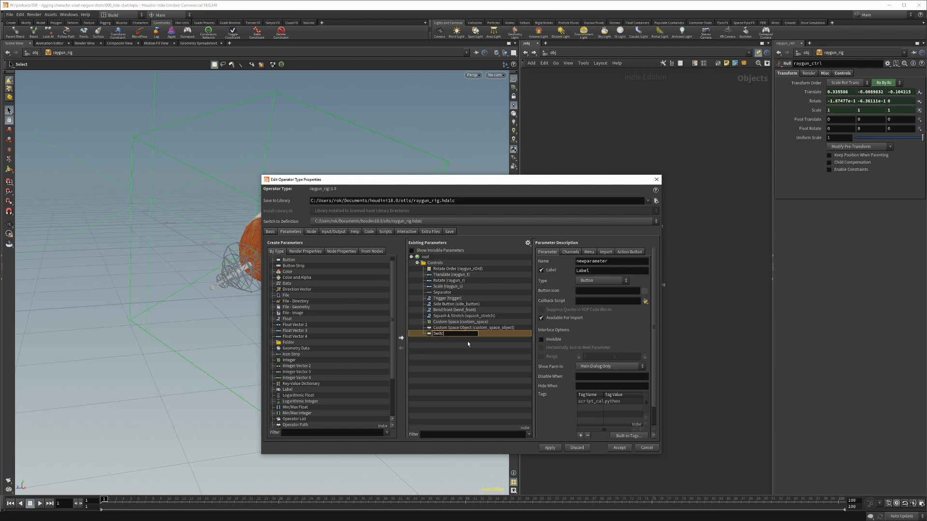
{"action": "type", "text": "Space"}
{"action": "key", "text": "Return"}
{"action": "double_click", "coordinate": [603, 262]}
{"action": "type", "text": "switch_space_btn"}
{"action": "key", "text": "Return"}
- Set the Switch Space button's Python callback script to hou.pwd().hdaModule().switch_space(kwargs)
{"action": "left_click", "coordinate": [584, 301]}
{"action": "type", "text": "hou.pwd().hdaModule()."}
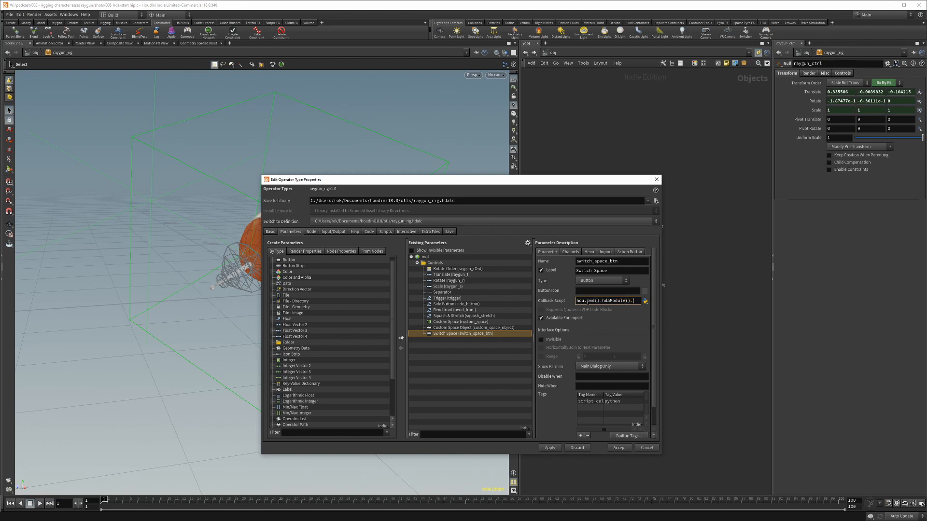
{"action": "type", "text": "switch_space(kwargs)"}
{"action": "left_click", "coordinate": [647, 303]}
{"action": "left_click", "coordinate": [646, 302]}
{"action": "left_click", "coordinate": [594, 301]}
{"action": "left_click_drag", "start_coordinate": [609, 301], "coordinate": [672, 299]}
{"action": "left_click", "coordinate": [592, 301]}
{"action": "key", "text": "Home"}
{"action": "left_click", "coordinate": [602, 300]}
- Add a Python Module script that defines switch_space(kwargs) with a pass placeholder, and apply the asset changes
{"action": "left_click", "coordinate": [385, 232]}
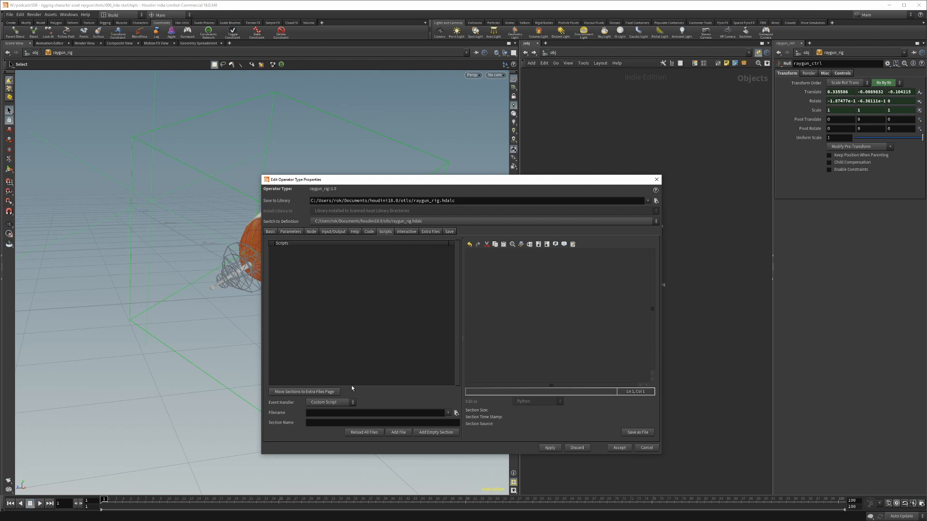
{"action": "left_click", "coordinate": [330, 402]}
{"action": "left_click", "coordinate": [322, 422]}
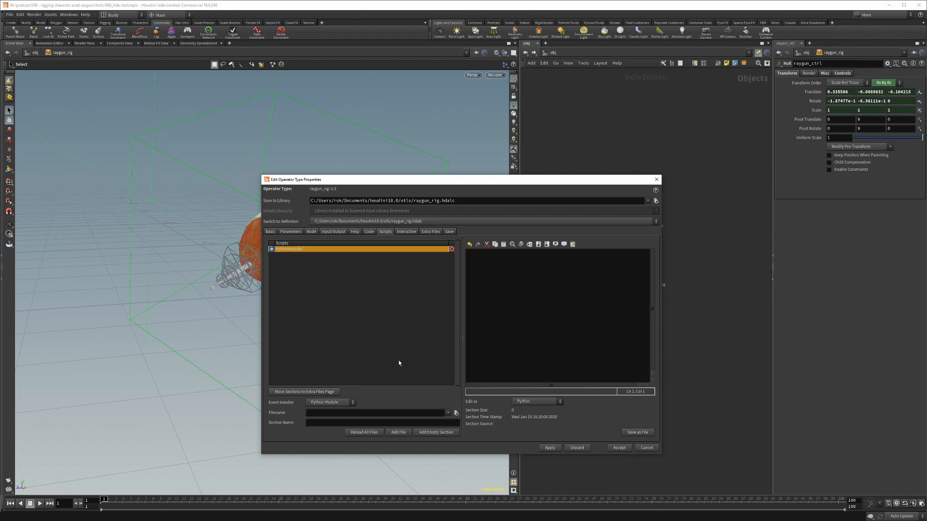
{"action": "type", "text": "def switch_space(kwargs):"}
{"action": "key", "text": "Return"}
{"action": "type", "text": "pass"}
{"action": "left_click", "coordinate": [549, 448]}
- Open raygun_rig's parameters in a floating window and place it beside the type properties dialog
{"action": "left_click_drag", "start_coordinate": [627, 180], "coordinate": [564, 170]}
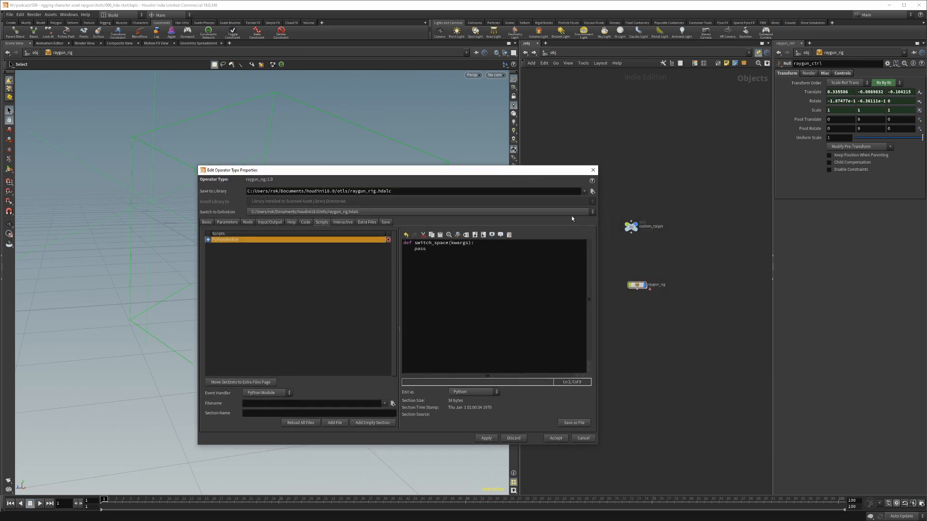
{"action": "right_click", "coordinate": [636, 285]}
{"action": "mouse_move", "coordinate": [653, 327]}
{"action": "left_click", "coordinate": [710, 323]}
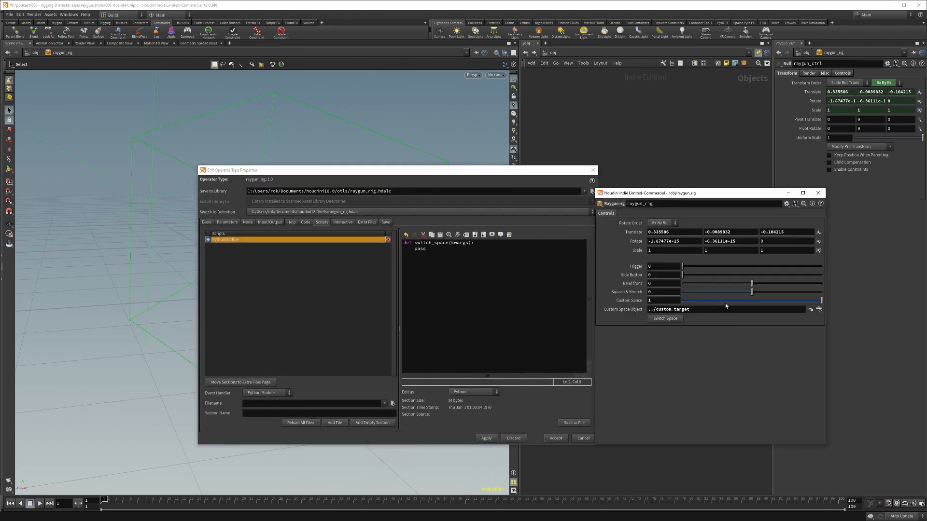
{"action": "mouse_move", "coordinate": [659, 195]}
{"action": "left_mouse_down"}
{"action": "mouse_move", "coordinate": [693, 191]}
{"action": "mouse_move", "coordinate": [672, 187]}
{"action": "left_mouse_up"}
- Replace the pass placeholder in switch_space with hda = kwargs['node']
{"action": "left_click", "coordinate": [448, 254]}
{"action": "double_click", "coordinate": [442, 247]}
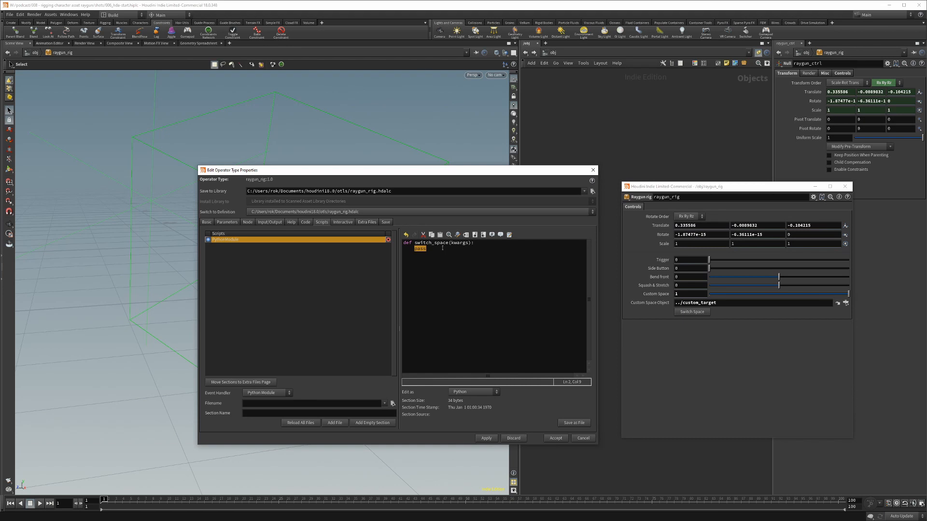
{"action": "left_click_drag", "start_coordinate": [426, 249], "coordinate": [414, 249]}
{"action": "type", "text": "hda = kwarg"}
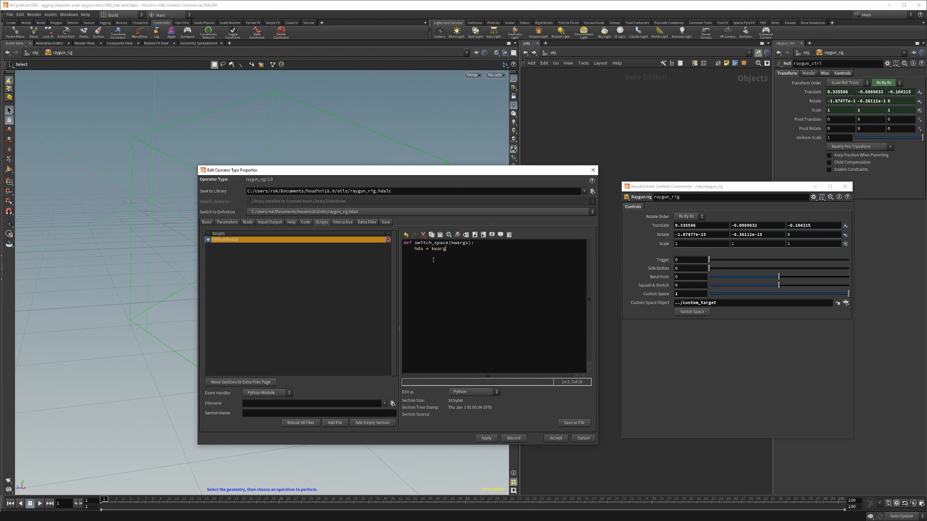
{"action": "type", "text": "s['node']"}
{"action": "key", "text": "Return"}
- Add the line node = hou.node('%s/raygun_ctrl'%hda.path()) to switch_space
{"action": "type", "text": "node"}
{"action": "type", "text": " = "}
{"action": "type", "text": "hou.node("}
{"action": "type", "text": "'%s/"}
{"action": "type", "text": "raygun_ctrl"}
{"action": "type", "text": "'%"}
{"action": "type", "text": "hda("}
{"action": "type", "text": "path("}
{"action": "key", "text": "Return"}
{"action": "left_click_drag", "start_coordinate": [432, 249], "coordinate": [472, 248]}
- Add the line space = hda.parm('custom_space').eval() to switch_space
{"action": "left_click", "coordinate": [421, 260]}
{"action": "type", "text": "space = hda.parm("}
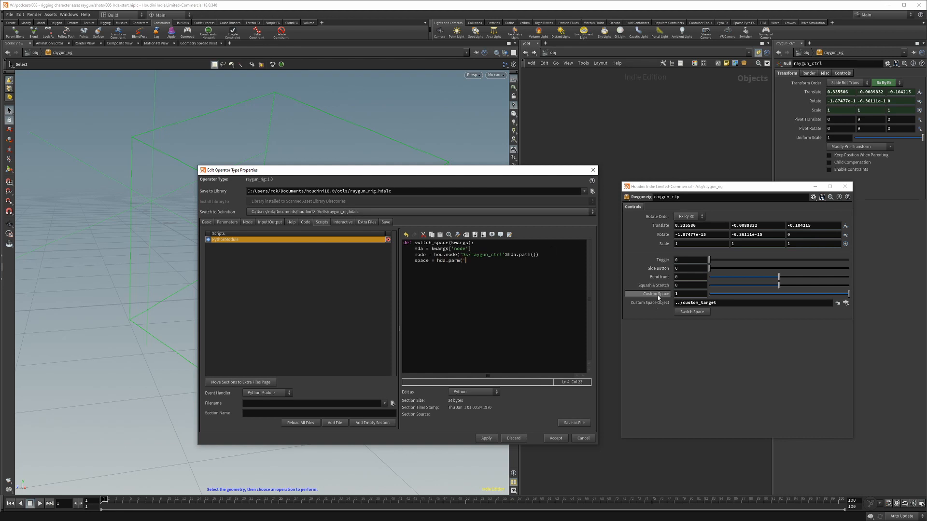
{"action": "mouse_move", "coordinate": [657, 296]}
{"action": "type", "text": "'custom_space').eval()"}
{"action": "key", "text": "Return"}
- Store the old transform with transform_old = node.worldTransform() and flip the space with hda.parm('custom_space').set(1-space)
{"action": "type", "text": "transform_old = nod"}
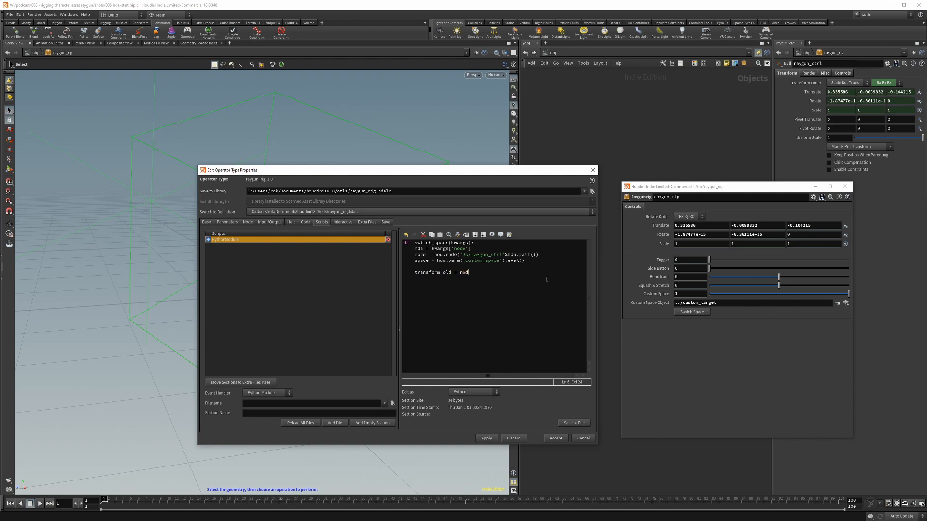
{"action": "type", "text": "Transform()"}
{"action": "key", "text": "Return"}
{"action": "type", "text": "hda.parm('custom_space').set(1-space)"}
{"action": "key", "text": "Return"}
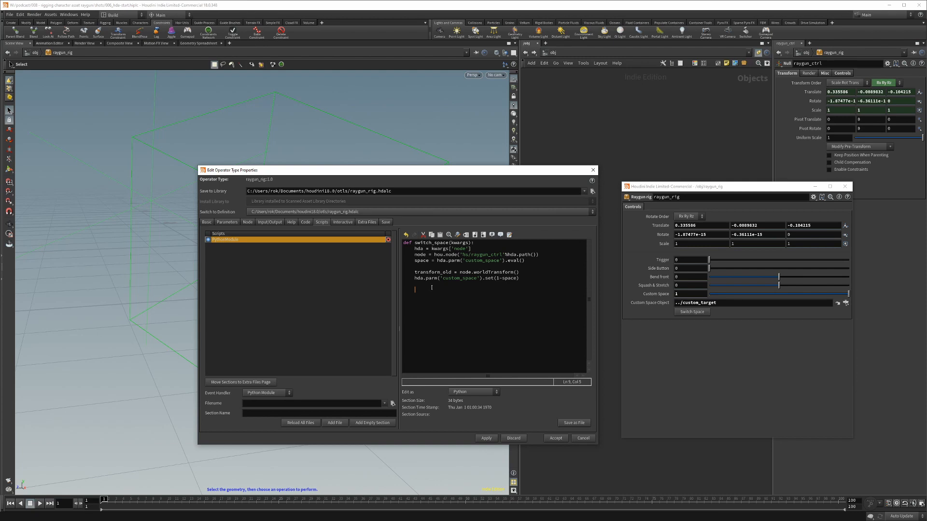
- Go inside raygun_rig and examine the raygun_ctrl node and its transform parameters
{"action": "left_click_drag", "start_coordinate": [676, 186], "coordinate": [743, 178]}
{"action": "double_click", "coordinate": [633, 284]}
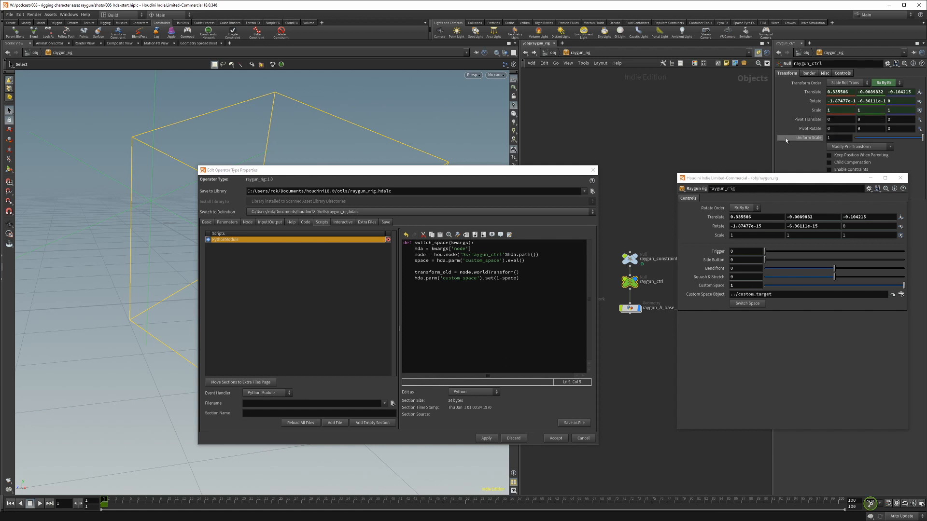
{"action": "left_click_drag", "start_coordinate": [765, 181], "coordinate": [762, 150]}
{"action": "left_click", "coordinate": [629, 282]}
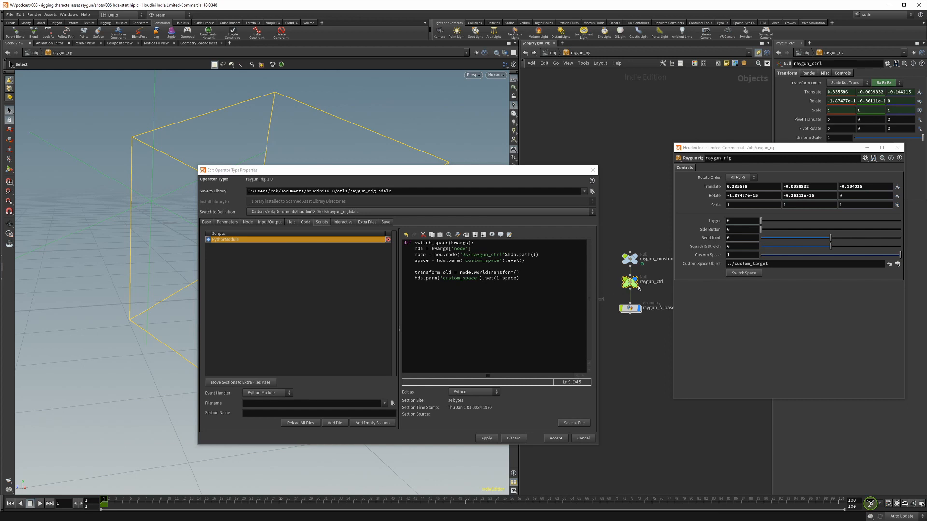
- Add transform = transform_old * node.parentAndSubnetTransform().inverted() * node.preTransform.inverted() to switch_space
{"action": "left_click", "coordinate": [489, 291]}
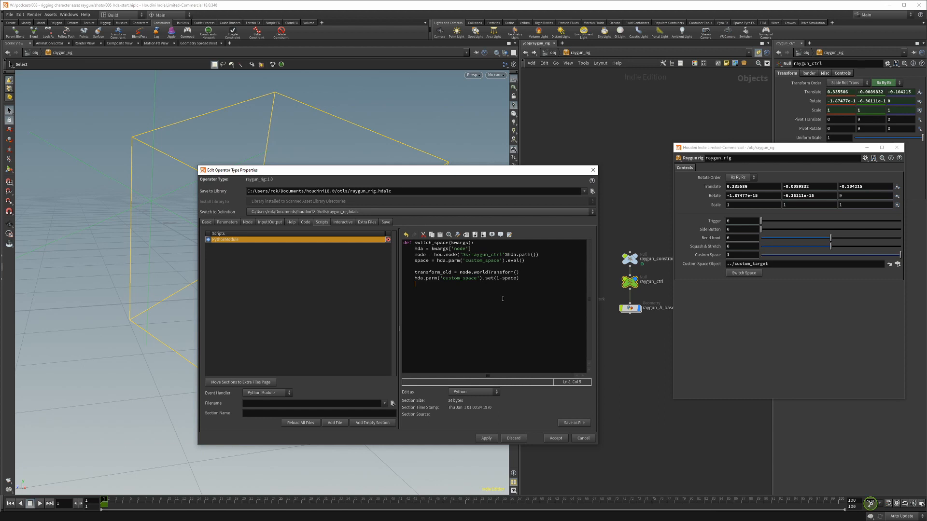
{"action": "type", "text": "transform = transform_old * node.parentAndSubnetTransform()"}
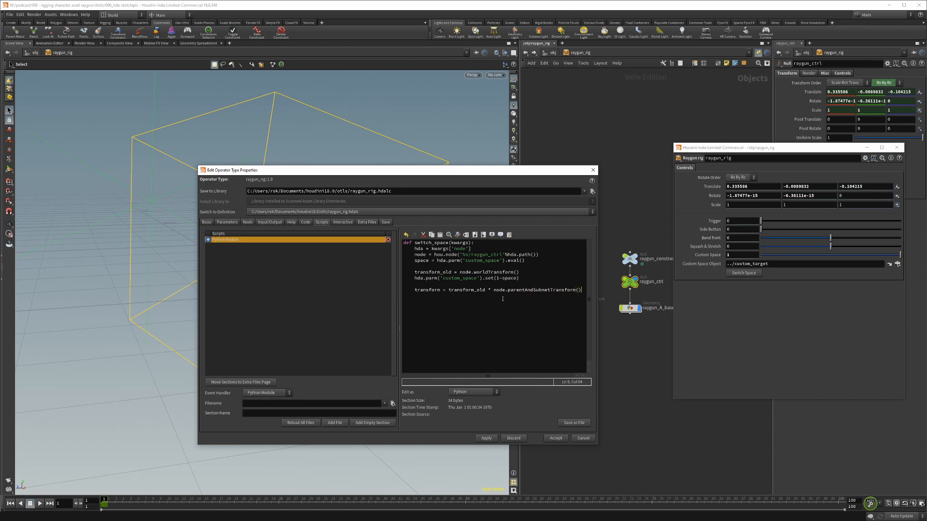
{"action": "type", "text": ".inverted() * node.preTransform.inverted()"}
{"action": "key", "text": "Home"}
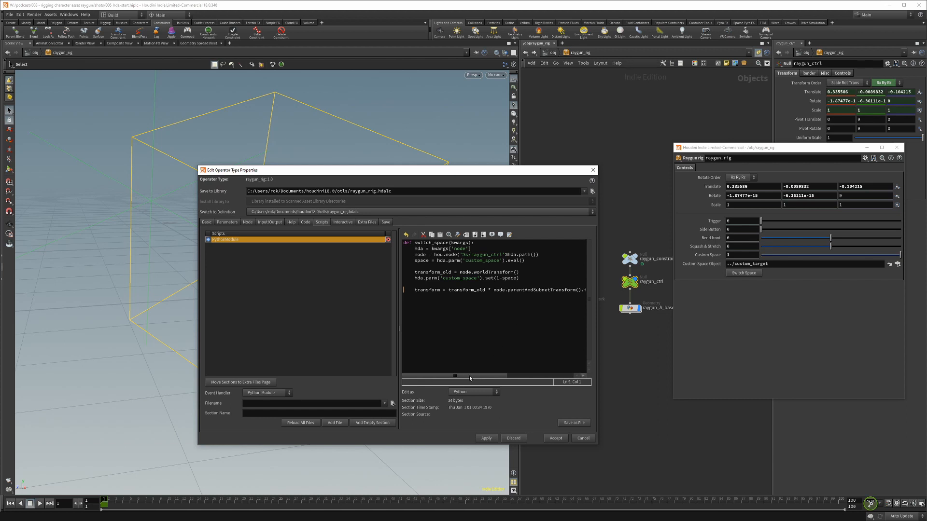
{"action": "mouse_move", "coordinate": [470, 375]}
{"action": "left_mouse_down"}
{"action": "mouse_move", "coordinate": [523, 380]}
{"action": "mouse_move", "coordinate": [482, 376]}
{"action": "left_mouse_up"}
{"action": "left_click", "coordinate": [439, 290]}
{"action": "key", "text": "End"}
{"action": "key", "text": "Return"}
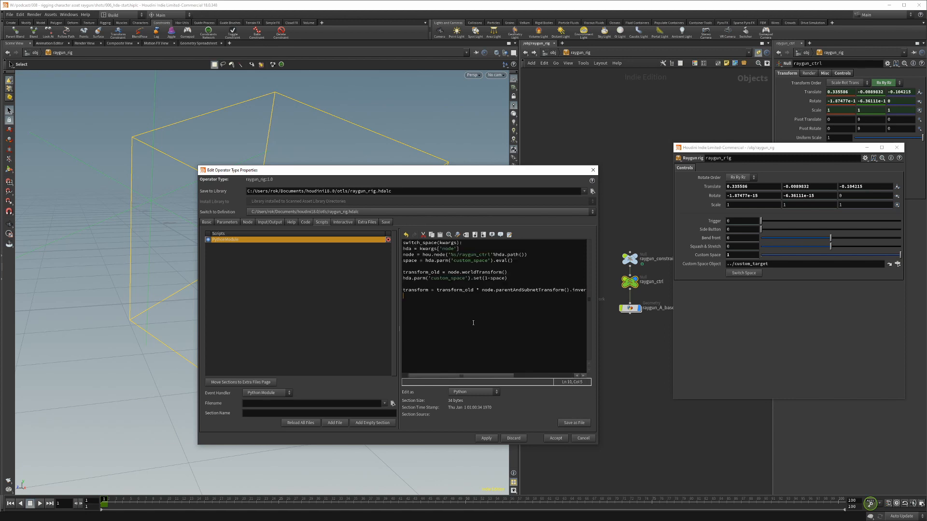
- Below the space line in switch_space, add rOrd = hda.parm('raygun_rOrd').eval() to read the rotate order
{"action": "key", "text": "Home"}
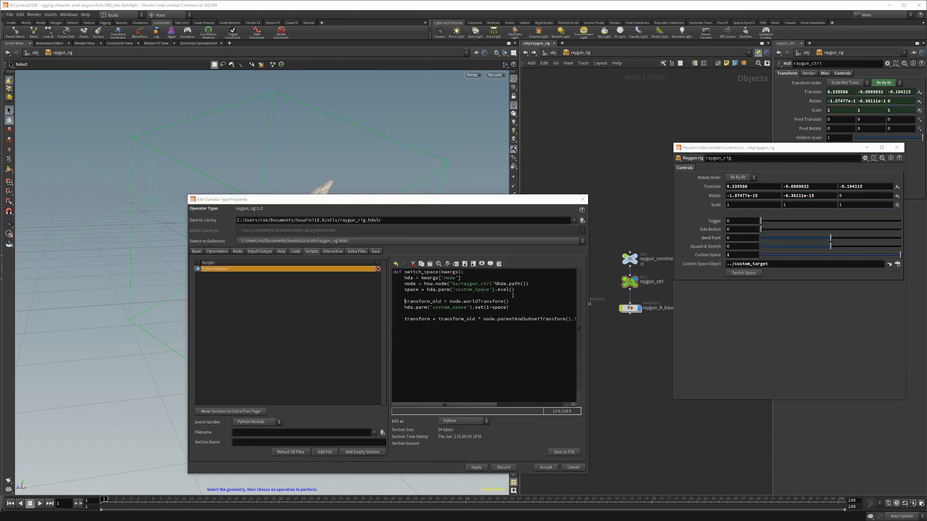
{"action": "left_click", "coordinate": [522, 291]}
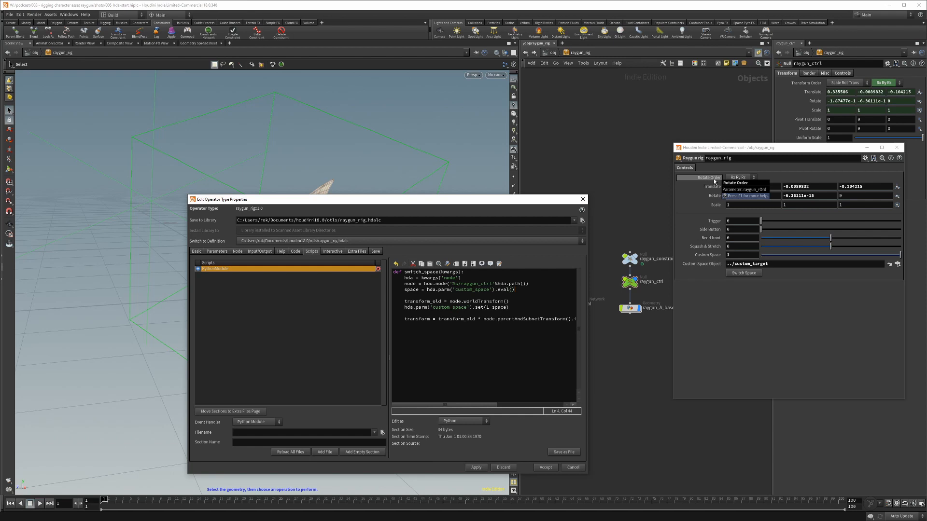
{"action": "key", "text": "Return"}
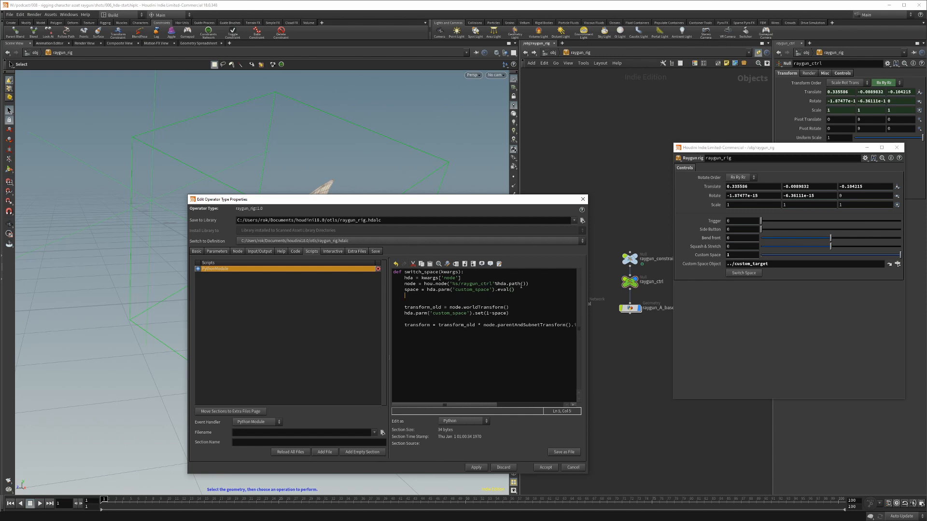
{"action": "type", "text": "rOrd = node.p"}
{"action": "key", "text": "BackSpace"}
{"action": "key", "text": "BackSpace"}
{"action": "key", "text": "BackSpace"}
{"action": "key", "text": "BackSpace"}
{"action": "key", "text": "BackSpace"}
{"action": "type", "text": "hda.parm"}
{"action": "type", "text": "(;r"}
{"action": "key", "text": "BackSpace"}
{"action": "key", "text": "BackSpace"}
{"action": "type", "text": "'rOrd"}
{"action": "mouse_move", "coordinate": [715, 181]}
{"action": "key", "text": "BackSpace"}
{"action": "key", "text": "BackSpace"}
{"action": "type", "text": "aygun_rOrd').eval()"}
- Start a rOrd_txt sequence on the following line with the rotate orders 'xyz', 'xzy' and 'yxz', matching the Rotate Order options
{"action": "key", "text": "Return"}
{"action": "type", "text": "rOrd_"}
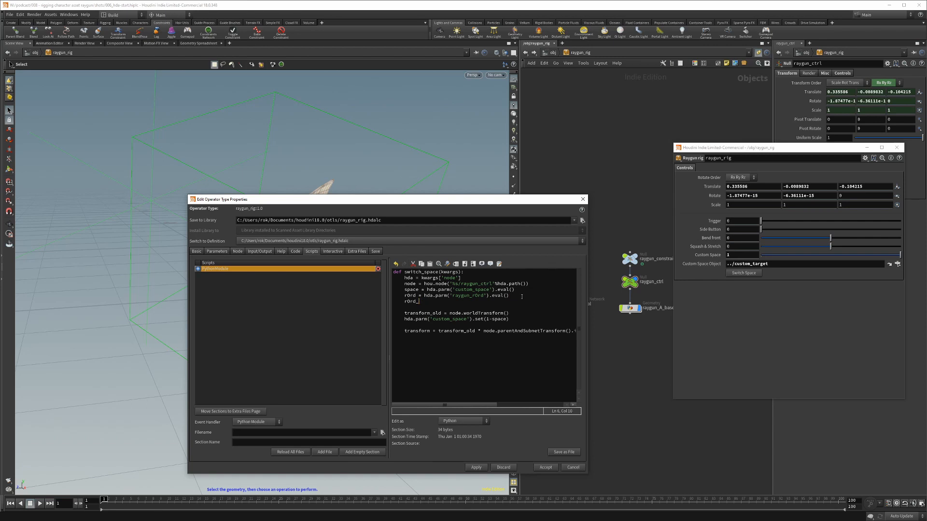
{"action": "type", "text": "txt"}
{"action": "left_click", "coordinate": [739, 178]}
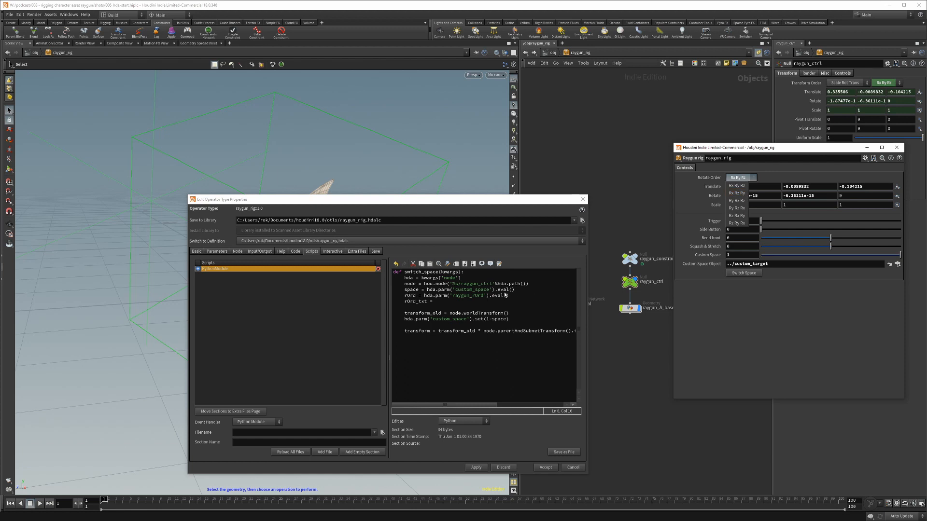
{"action": "left_click", "coordinate": [454, 304]}
{"action": "type", "text": "'xyz','"}
{"action": "left_click", "coordinate": [743, 178]}
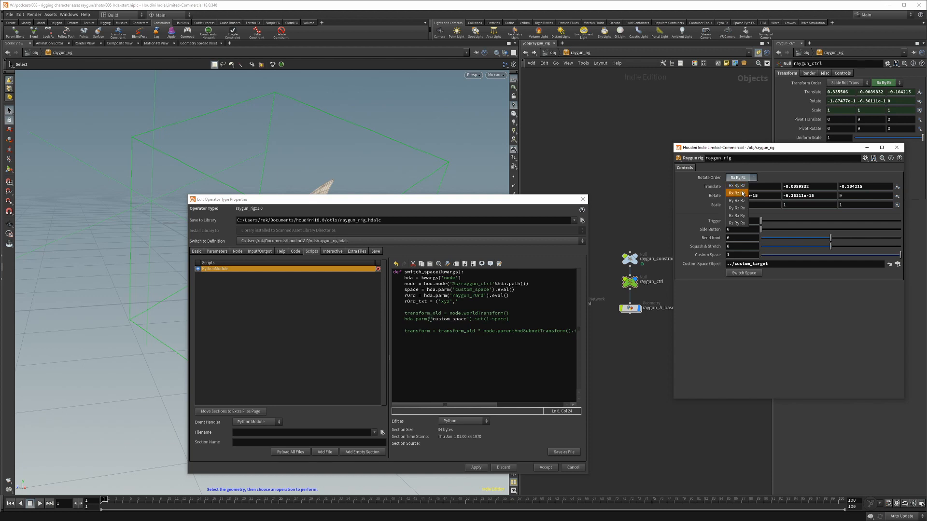
{"action": "left_click", "coordinate": [468, 301]}
{"action": "type", "text": "xzy',"}
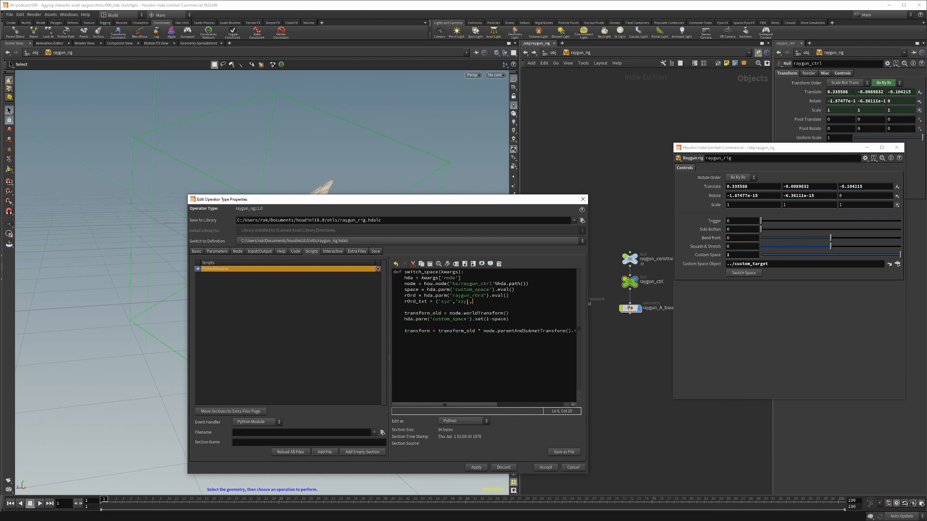
{"action": "left_click", "coordinate": [739, 177]}
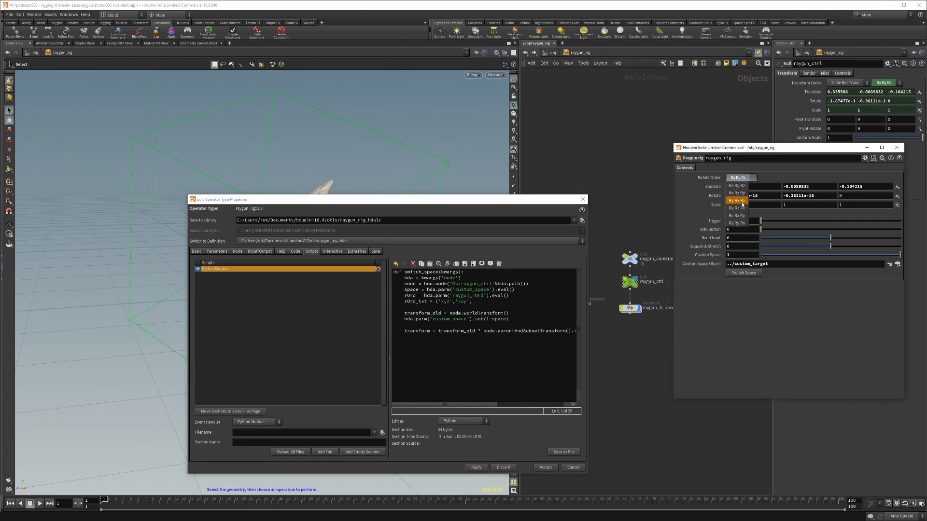
{"action": "left_click", "coordinate": [479, 301]}
{"action": "type", "text": "'"}
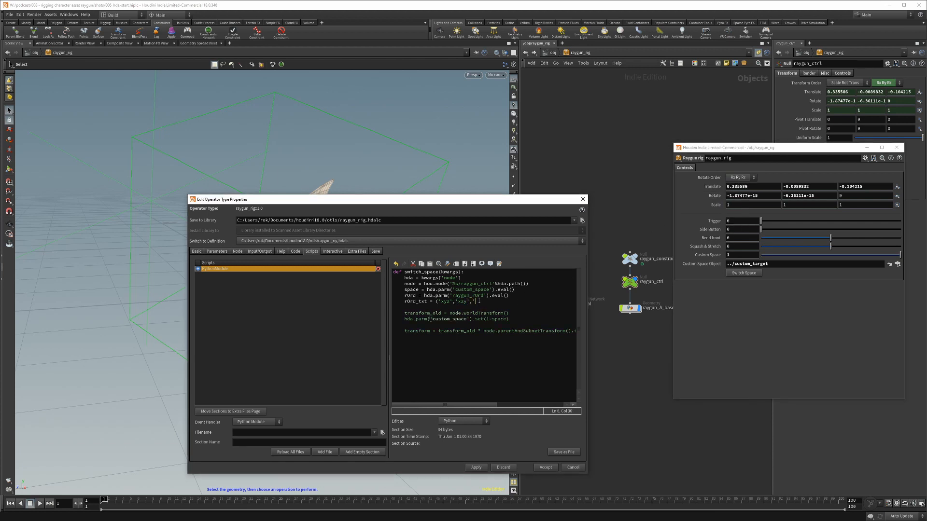
{"action": "type", "text": "yxz',"}
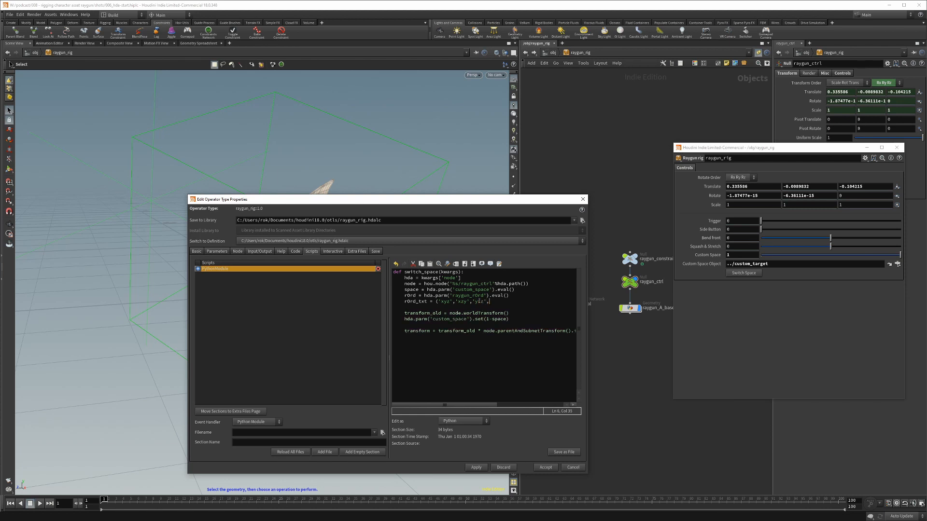
- Complete the rOrd_txt sequence with the remaining rotate orders 'yzx', 'zxy' and 'zyx'
{"action": "left_click", "coordinate": [737, 178]}
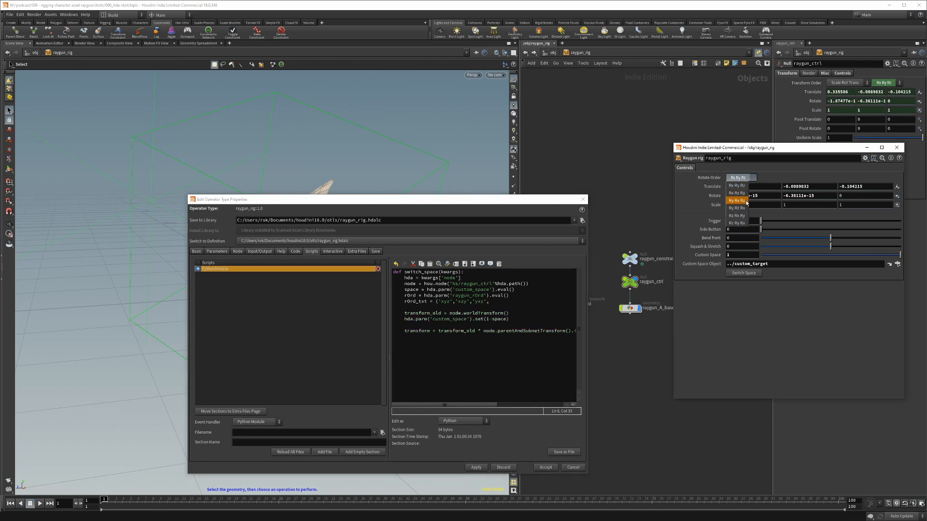
{"action": "left_click", "coordinate": [499, 302]}
{"action": "type", "text": "'yxz',"}
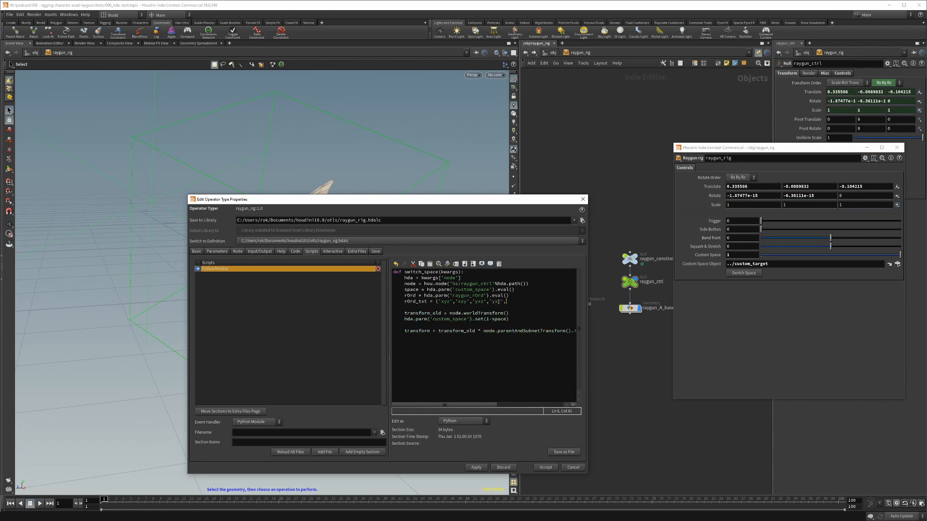
{"action": "left_click", "coordinate": [734, 180]}
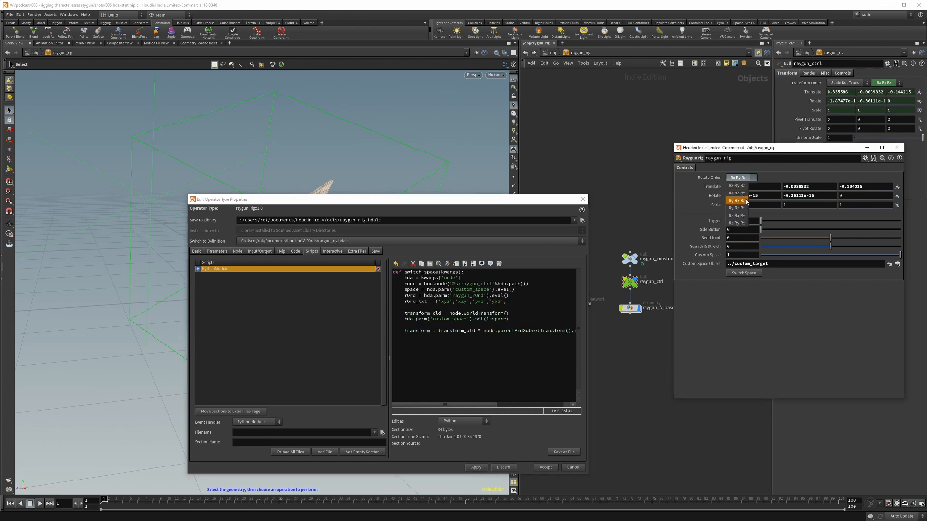
{"action": "left_click", "coordinate": [491, 303]}
{"action": "key", "text": "Right"}
{"action": "key", "text": "Delete"}
{"action": "left_click", "coordinate": [738, 178]}
{"action": "left_click", "coordinate": [520, 303]}
{"action": "type", "text": "'zxy',"}
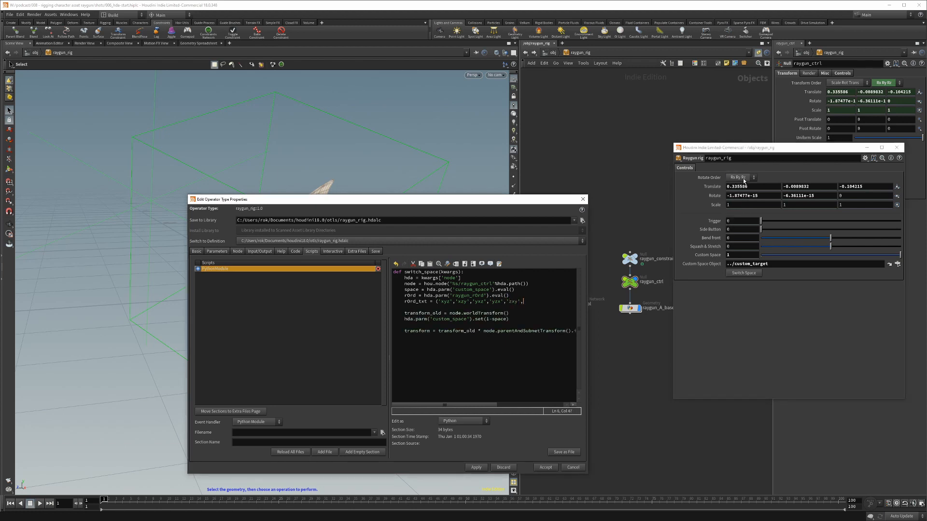
{"action": "left_click", "coordinate": [743, 180]}
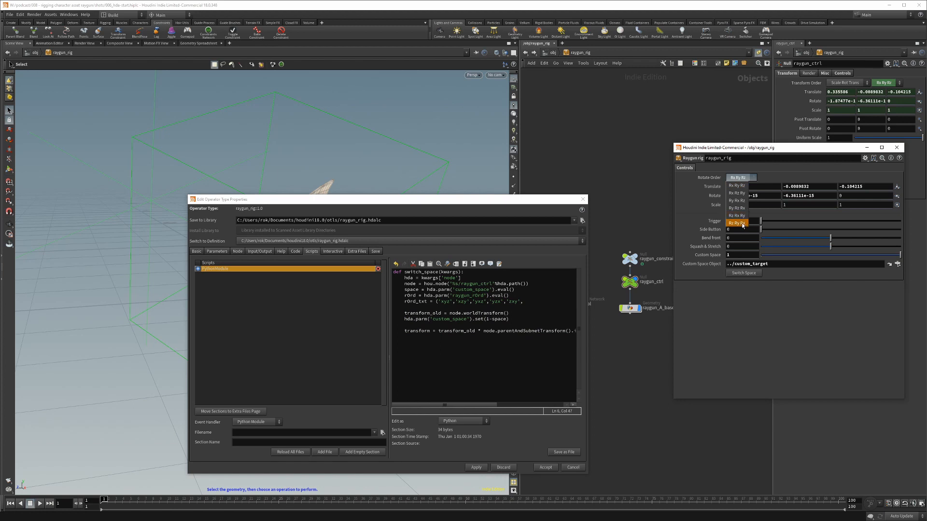
{"action": "left_click", "coordinate": [532, 300]}
{"action": "type", "text": "'"}
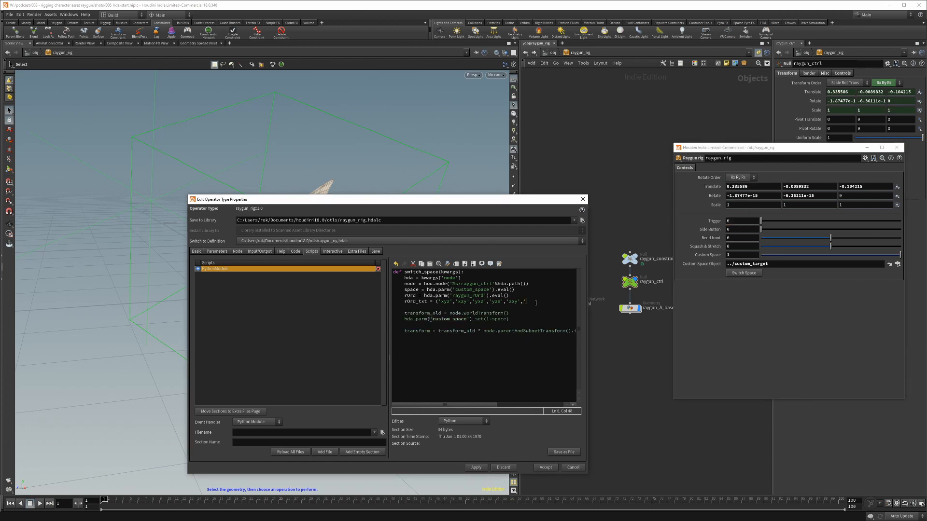
{"action": "type", "text": "zyx'"}
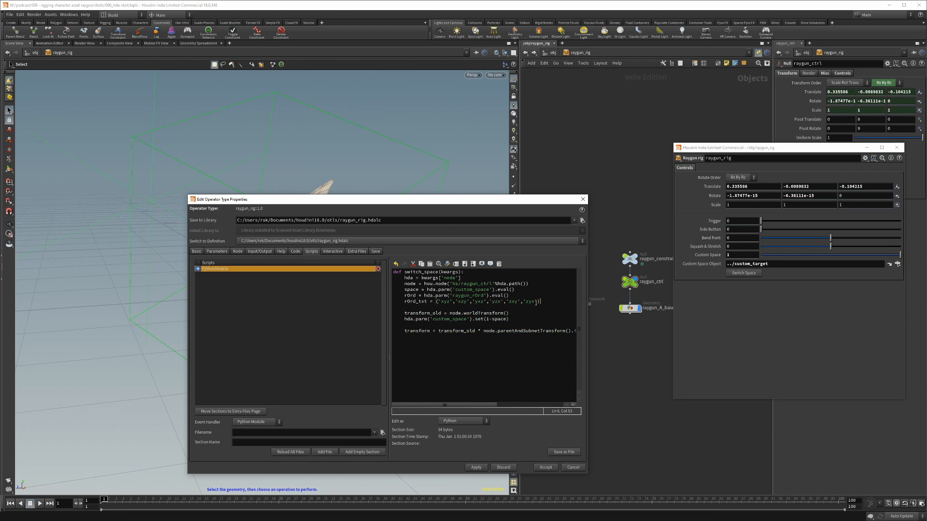
- Below the transform line, add explode_matrix = transform.explode(rotate_order=rOrd_txt[rOrd])
{"action": "key", "text": "Down"}
{"action": "key", "text": "Down"}
{"action": "left_click", "coordinate": [436, 340]}
{"action": "type", "text": "explode_natri"}
{"action": "key", "text": "BackSpace"}
{"action": "key", "text": "BackSpace"}
{"action": "key", "text": "BackSpace"}
{"action": "type", "text": "matrix = transform.explode(rotate_order=rOrd_txt[rOrd]"}
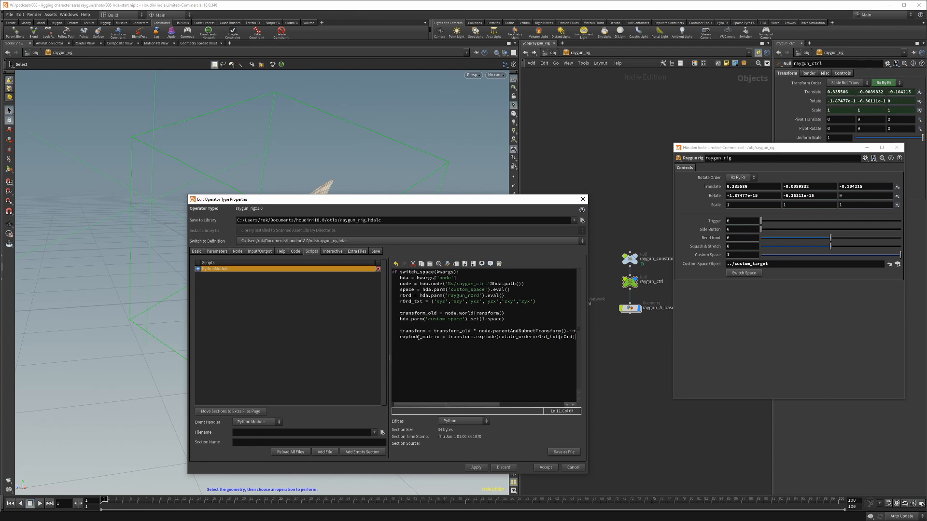
{"action": "type", "text": ")"}
{"action": "key", "text": "Return"}
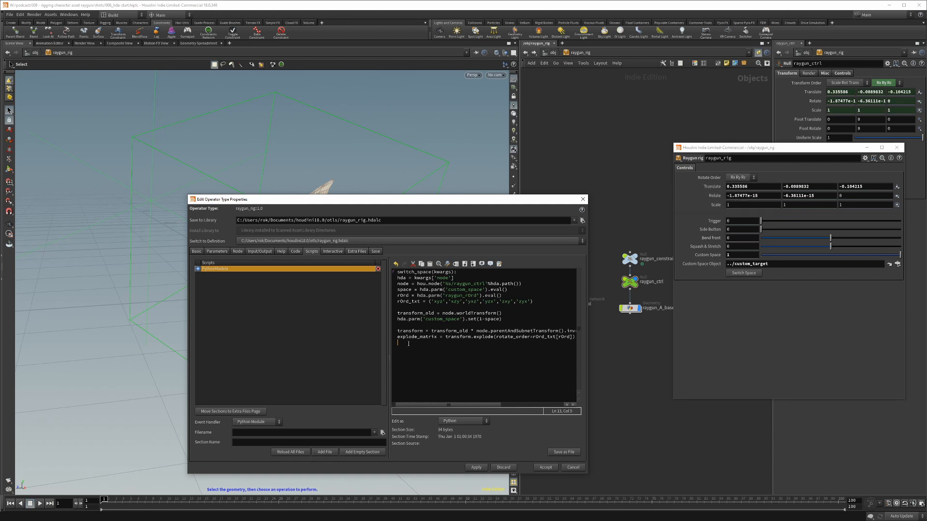
- Add hda.parmTuple lines that set raygun_t to explode['translate'] and raygun_r to explode['rotate']
{"action": "type", "text": "da.parmTuple('raygun_t').set(explode['translate'])"}
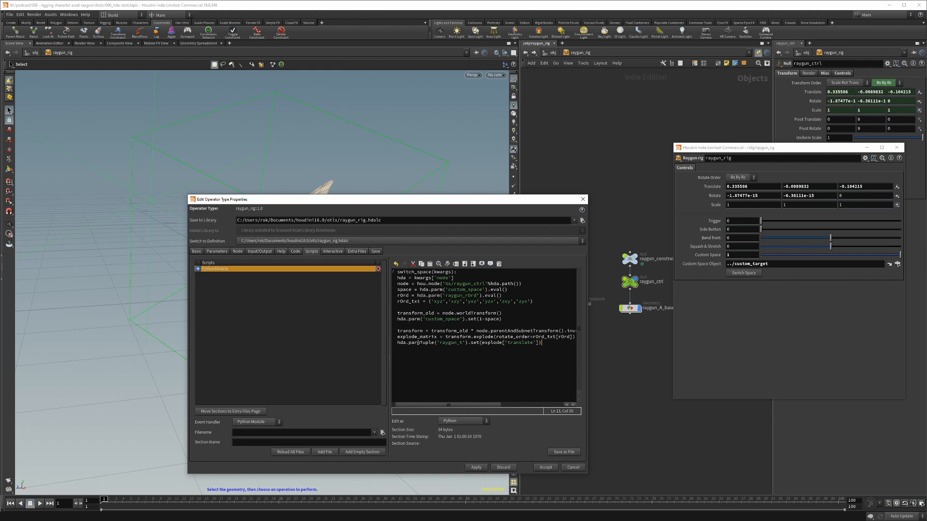
{"action": "key", "text": "Return"}
{"action": "type", "text": "hda.parmTuple('raygun_r').set(explode['rotate']"}
{"action": "left_click", "coordinate": [404, 284]}
{"action": "key", "text": "Home"}
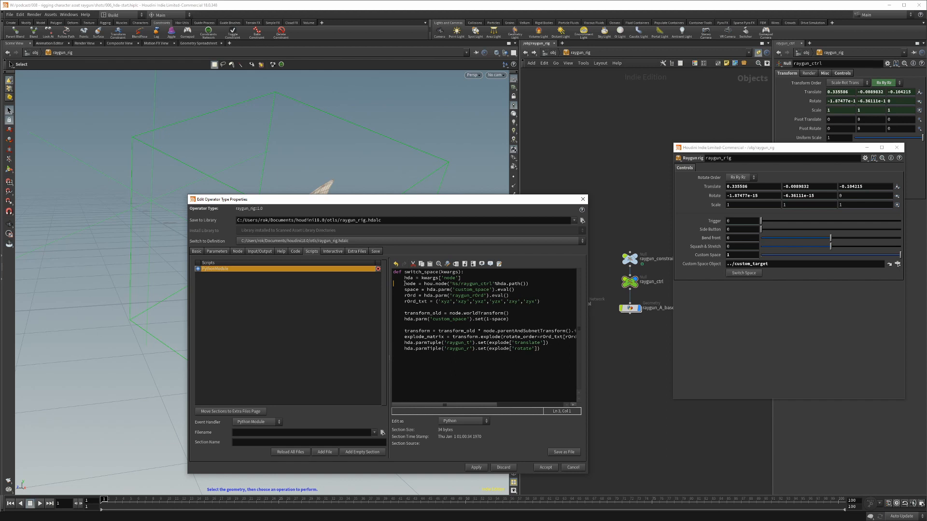
- Apply and accept the script changes and test Switch Space on raygun_rig
{"action": "left_click", "coordinate": [476, 467]}
{"action": "left_click_drag", "start_coordinate": [431, 201], "coordinate": [467, 194]}
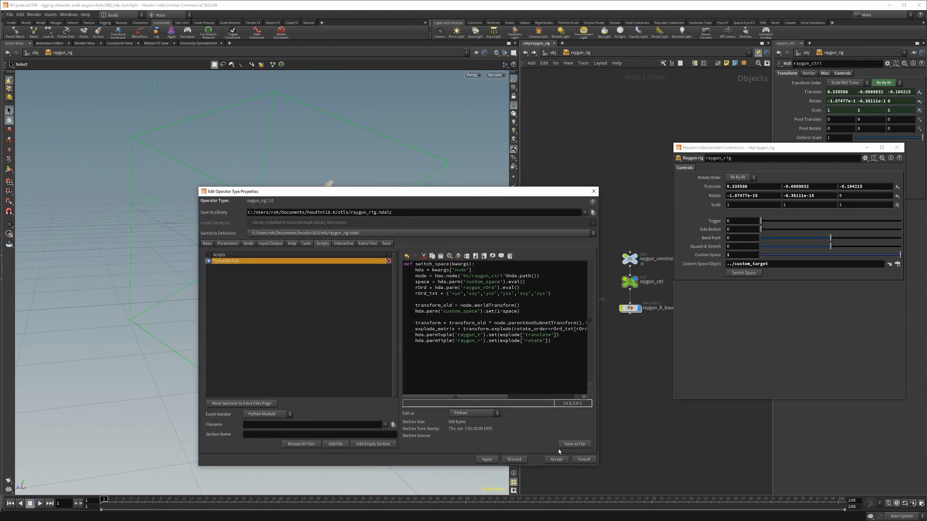
{"action": "left_click", "coordinate": [574, 457]}
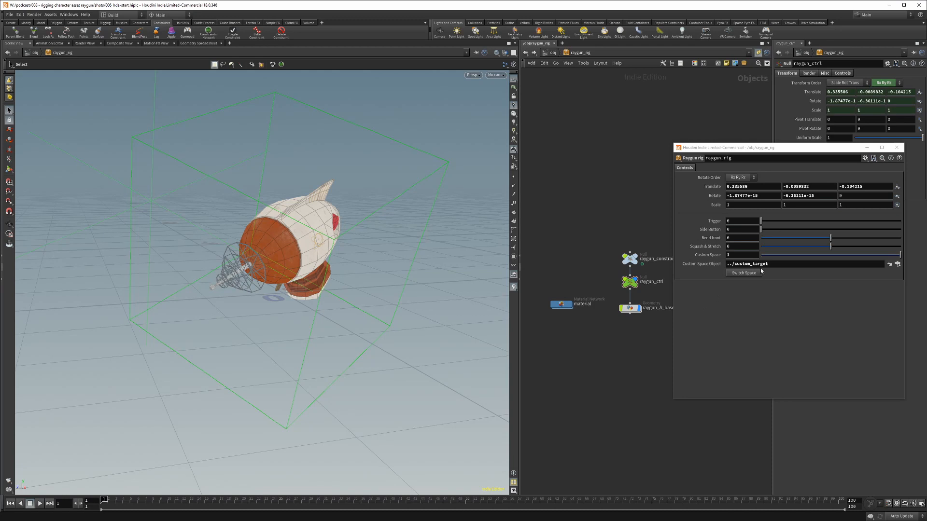
{"action": "left_click", "coordinate": [743, 273]}
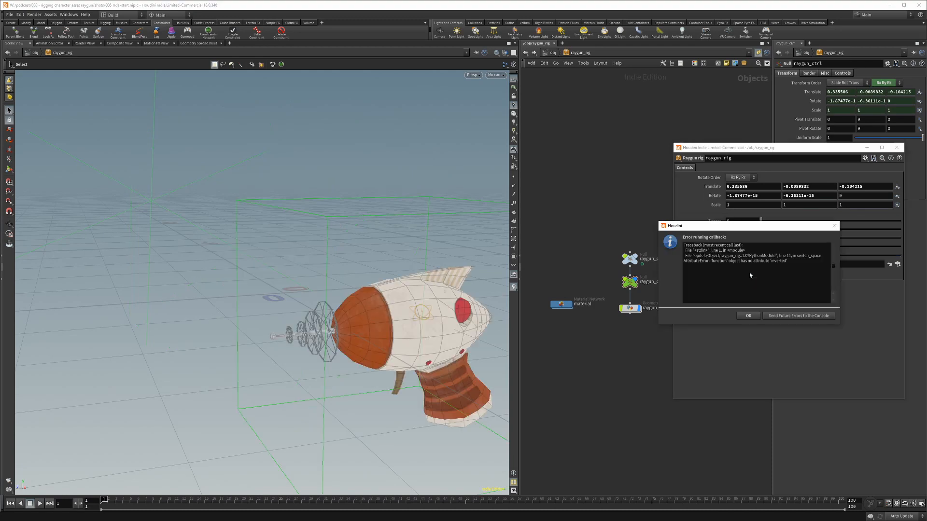
{"action": "left_click", "coordinate": [749, 316]}
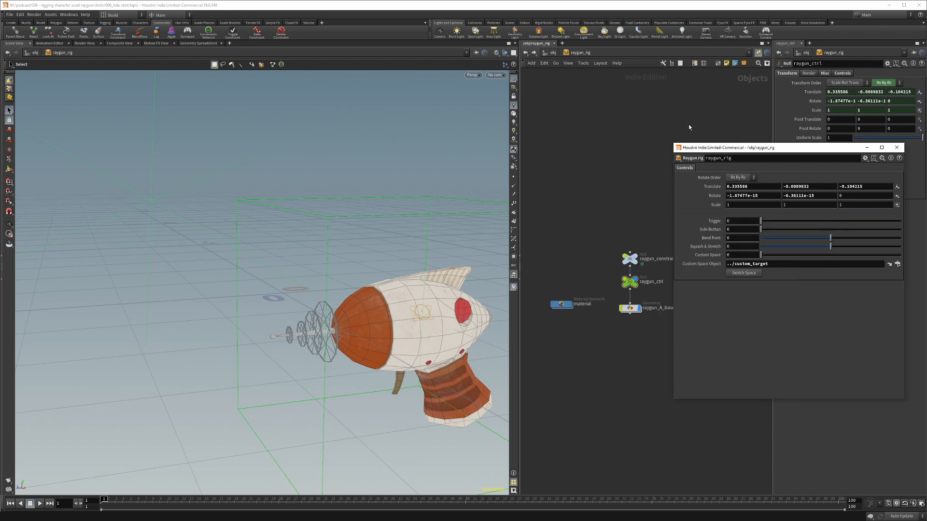
- Reopen the raygun_rig type properties, change node.preTransform to node.preTransform() in the transform line, and accept the edit
{"action": "right_click", "coordinate": [585, 52]}
{"action": "left_click", "coordinate": [618, 210]}
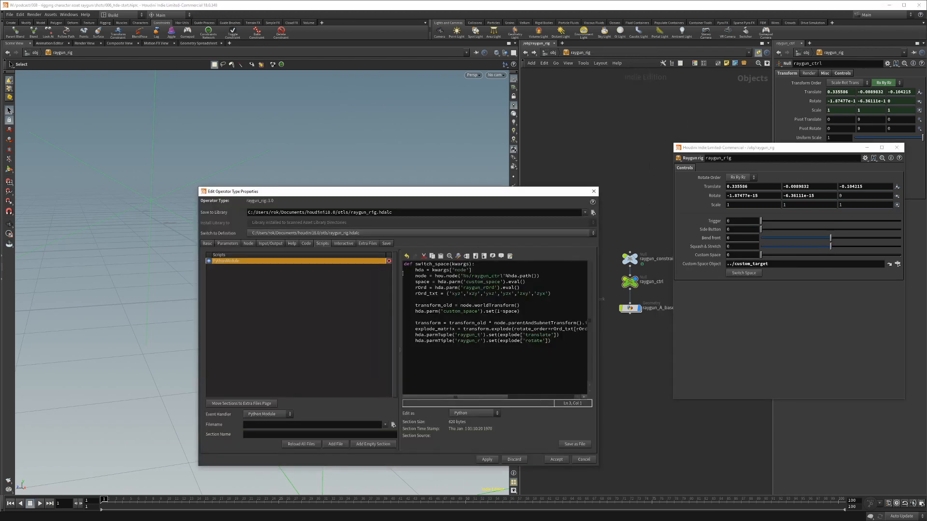
{"action": "left_click_drag", "start_coordinate": [599, 352], "coordinate": [856, 327]}
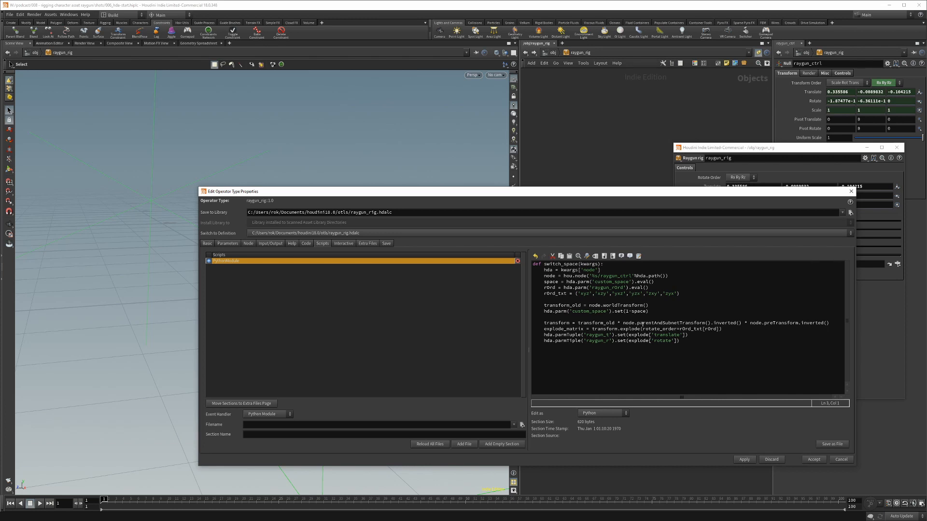
{"action": "left_click", "coordinate": [797, 324]}
{"action": "type", "text": "()"}
{"action": "left_click", "coordinate": [813, 459]}
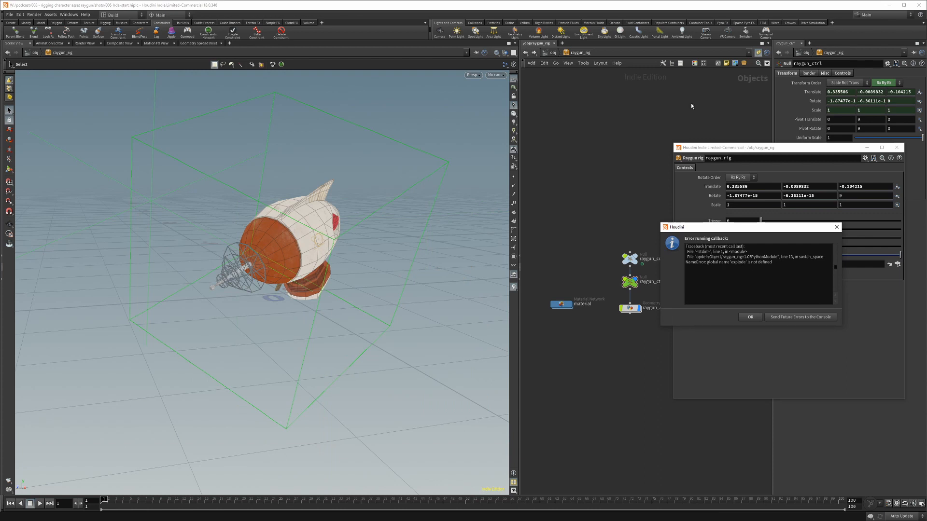
{"action": "left_click", "coordinate": [747, 317]}
- Replace explode with explode_matrix in the translate and rotate lines of switch_space, accept the edit, and test Switch Space
{"action": "right_click", "coordinate": [580, 52]}
{"action": "left_click", "coordinate": [612, 216]}
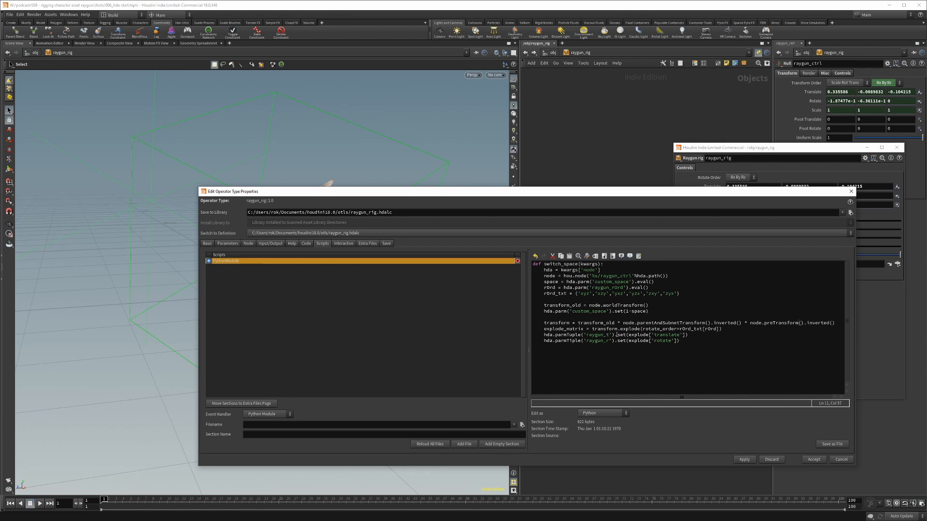
{"action": "key", "text": "Up"}
{"action": "type", "text": "_matrix"}
{"action": "type", "text": "_matrix"}
{"action": "left_click", "coordinate": [806, 460]}
{"action": "left_click", "coordinate": [750, 272]}
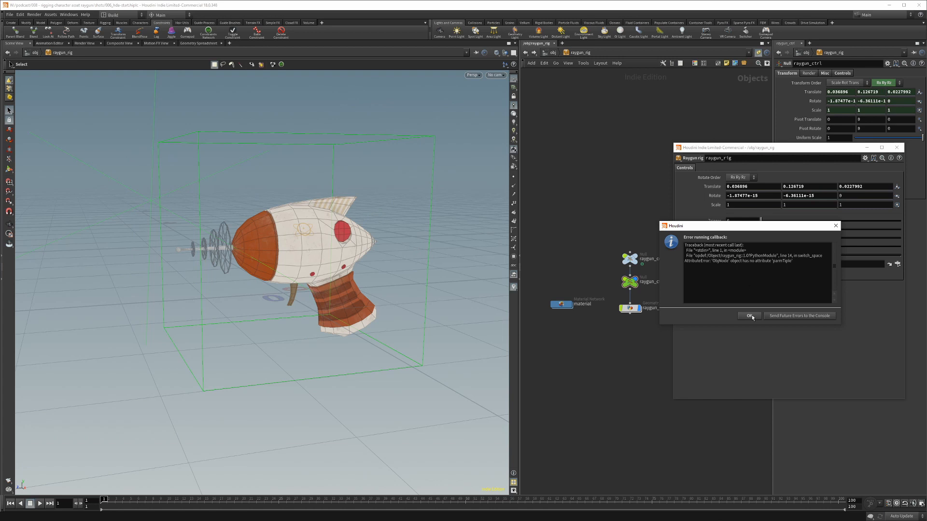
{"action": "left_click", "coordinate": [749, 316]}
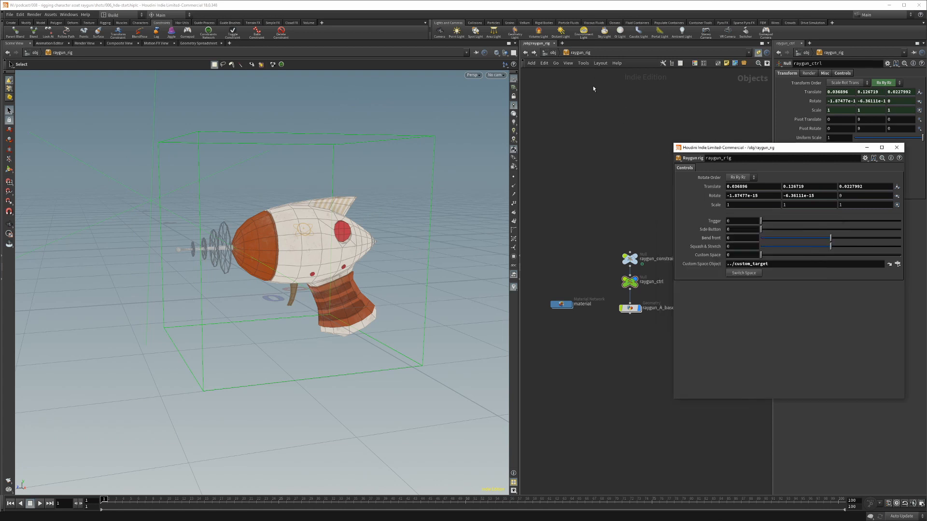
- Correct the raygun_r line to call hda.parmTuple, accept the edit, and test Switch Space in both directions
{"action": "right_click", "coordinate": [580, 53]}
{"action": "left_click", "coordinate": [604, 220]}
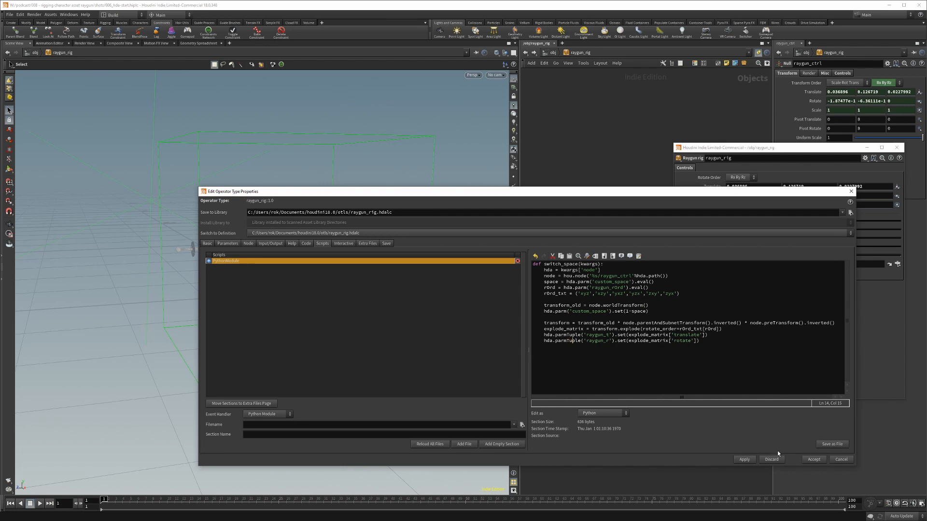
{"action": "left_click", "coordinate": [808, 459]}
{"action": "left_click", "coordinate": [740, 273]}
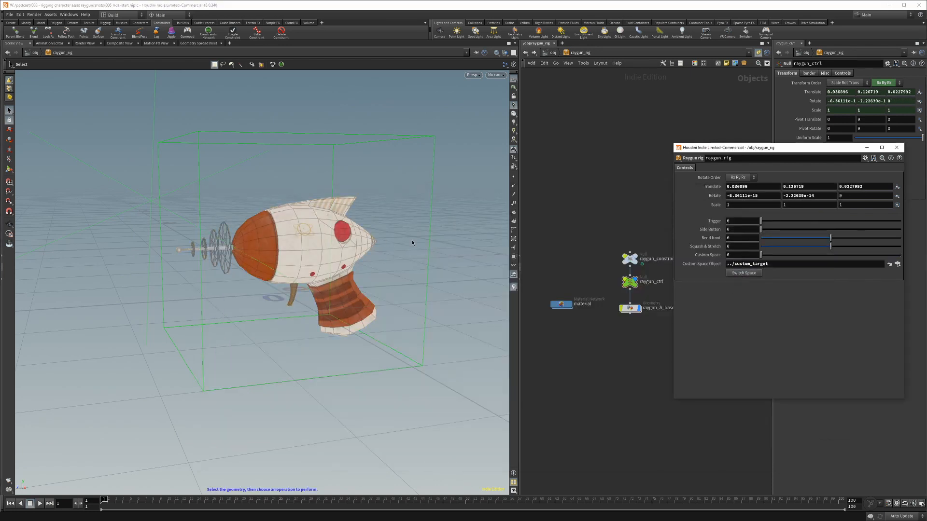
{"action": "right_click_drag", "start_coordinate": [298, 263], "coordinate": [289, 270], "text": "alt"}
{"action": "left_click", "coordinate": [741, 273]}
- Move the ray gun control to about 0.154, 0.205, -0.217 and rotate it to about 11.7° in X and 14.5° in Y
{"action": "left_click", "coordinate": [410, 245]}
{"action": "key", "text": "t"}
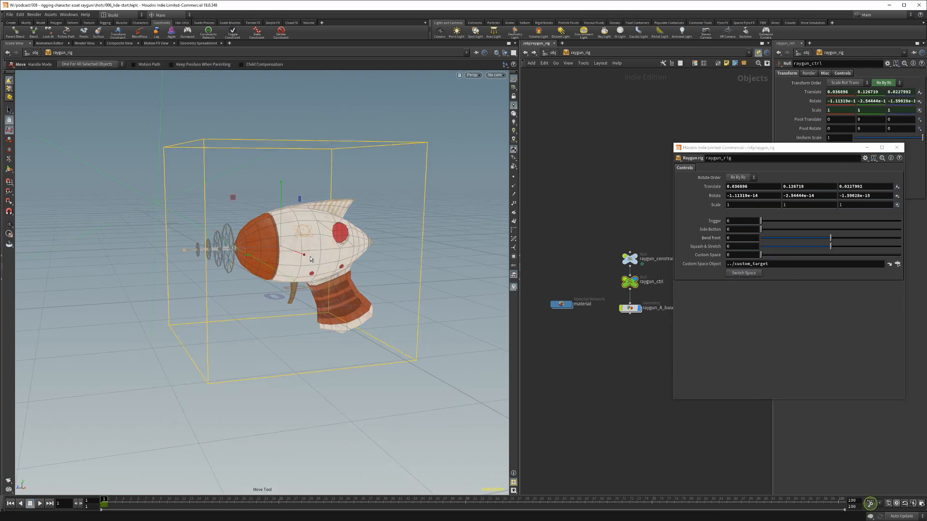
{"action": "left_click_drag", "start_coordinate": [280, 247], "coordinate": [334, 202]}
{"action": "left_click_drag", "start_coordinate": [212, 201], "coordinate": [352, 239], "text": "alt"}
{"action": "key", "text": "r"}
{"action": "left_click_drag", "start_coordinate": [300, 221], "coordinate": [348, 263]}
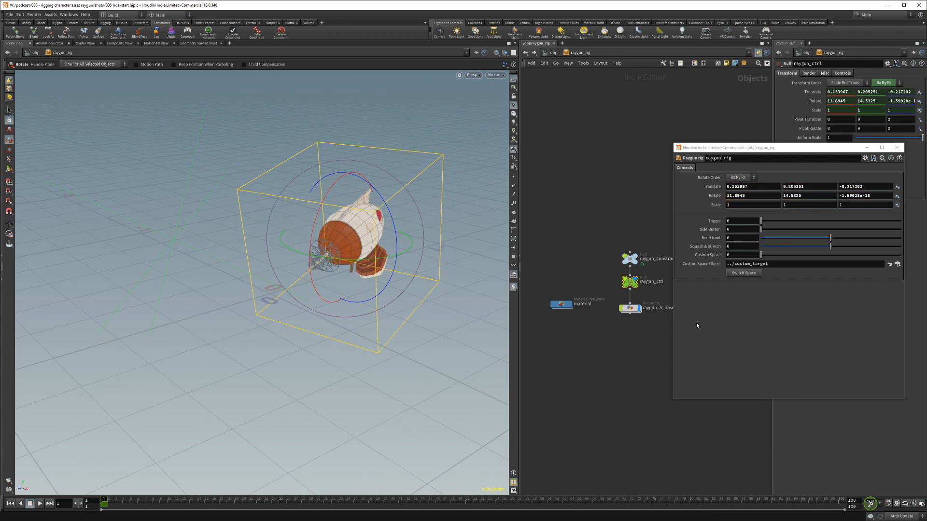
- Switch the ray gun to custom space and test it by moving custom_target to about -0.272, 0.194, 0.467 and tilting it
{"action": "key", "text": "s"}
{"action": "left_click", "coordinate": [161, 234]}
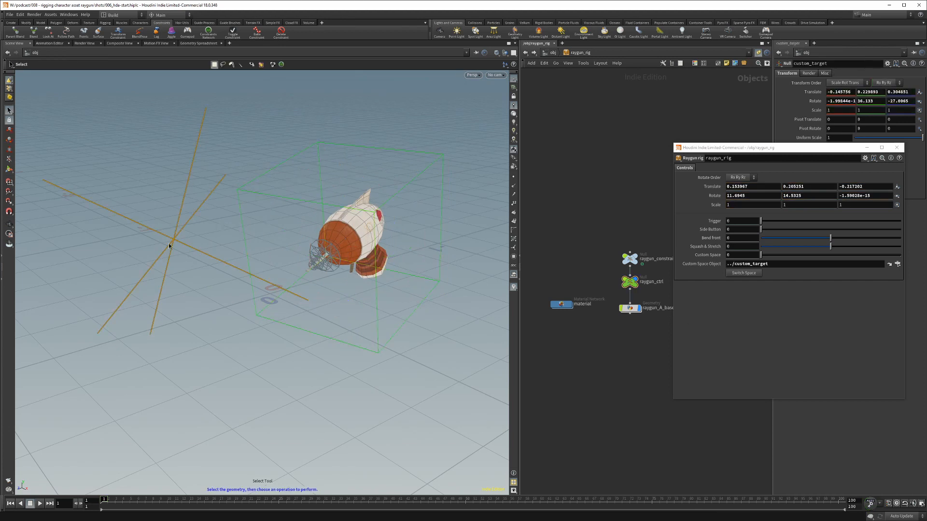
{"action": "left_click", "coordinate": [735, 273]}
{"action": "left_click_drag", "start_coordinate": [165, 237], "coordinate": [141, 204]}
{"action": "key", "text": "t"}
{"action": "key", "text": "r"}
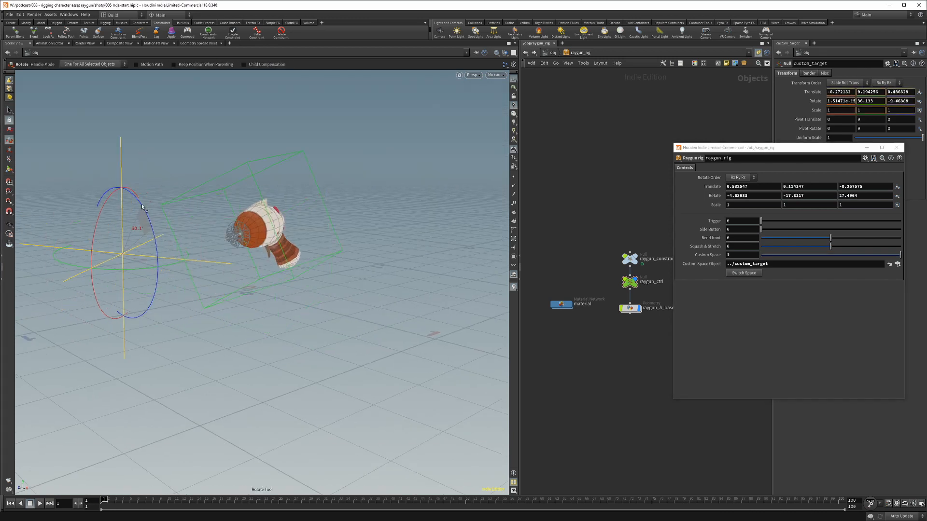
- Select the ray gun control and try the Rx Rz Ry rotate order followed by a Y-first order on raygun_rig
{"action": "key", "text": "s"}
{"action": "left_click", "coordinate": [259, 227]}
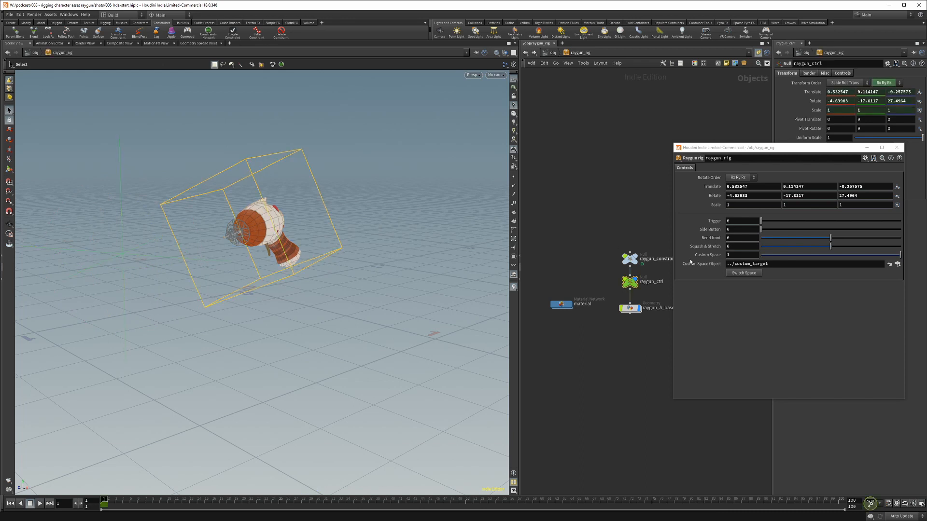
{"action": "left_click", "coordinate": [741, 177]}
{"action": "left_click", "coordinate": [740, 197]}
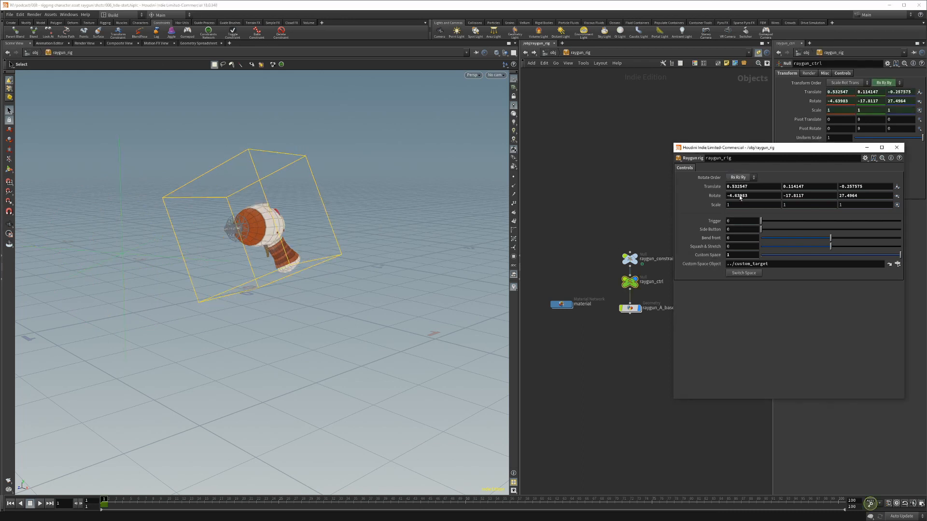
{"action": "left_click", "coordinate": [744, 178]}
{"action": "left_click", "coordinate": [738, 201]}
- Test Switch Space in both directions with the changed rotate order, rotating and repositioning the ray gun control between switches
{"action": "key", "text": "r"}
{"action": "left_click_drag", "start_coordinate": [316, 192], "coordinate": [307, 235], "text": "alt"}
{"action": "key", "text": "t"}
{"action": "left_click", "coordinate": [740, 274]}
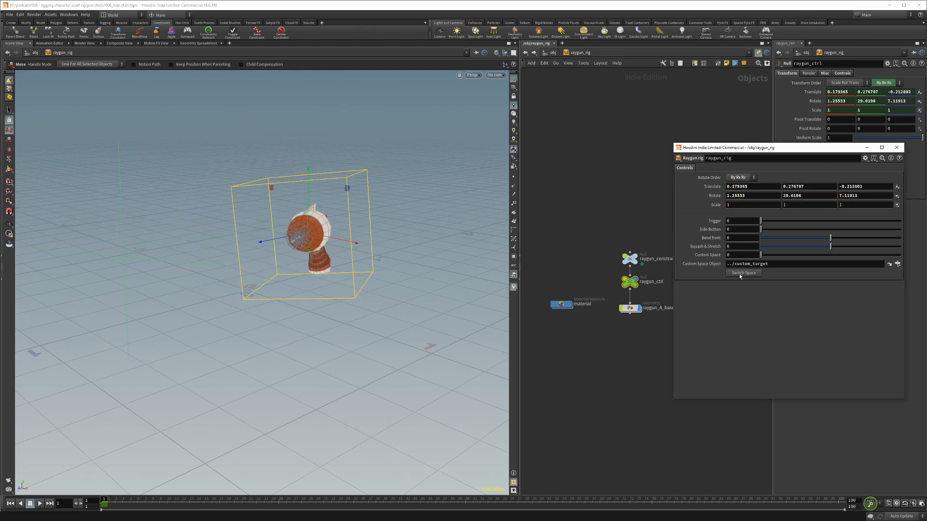
{"action": "left_click_drag", "start_coordinate": [289, 266], "coordinate": [338, 287], "text": "alt"}
{"action": "left_click_drag", "start_coordinate": [303, 238], "coordinate": [343, 328]}
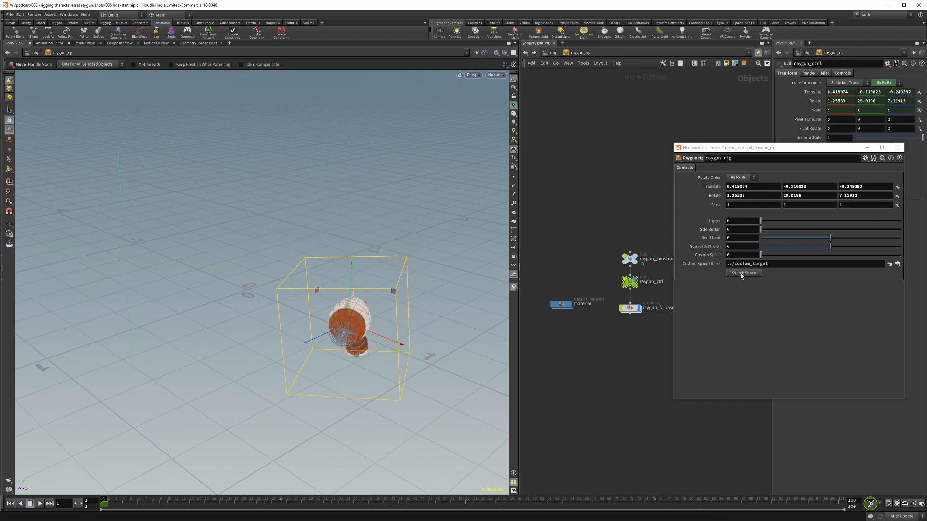
{"action": "left_click_drag", "start_coordinate": [762, 254], "coordinate": [872, 254]}
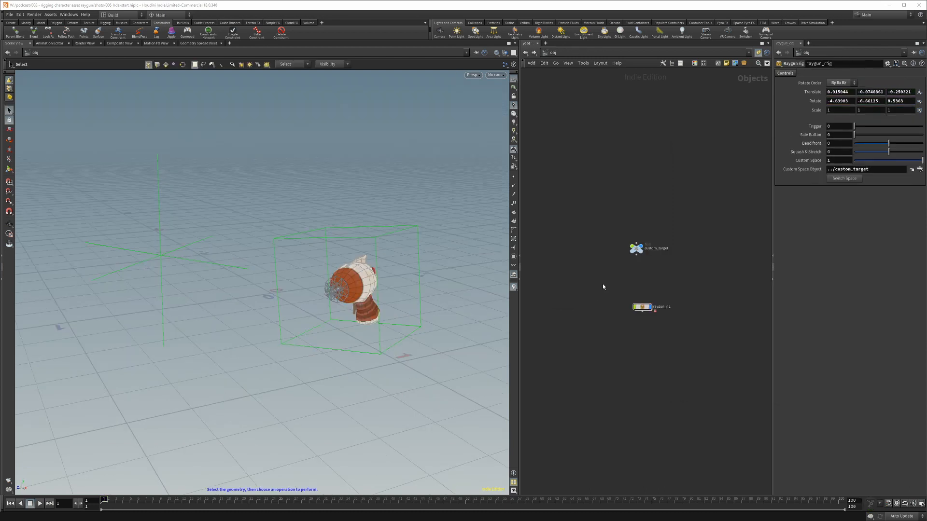
- Reset raygun_rig's rotate order, translate, rotate, Custom Space and Custom Space Object to their defaults, and delete the custom_target null
{"action": "left_click_drag", "start_coordinate": [602, 228], "coordinate": [659, 269]}
{"action": "left_click_drag", "start_coordinate": [592, 296], "coordinate": [695, 320]}
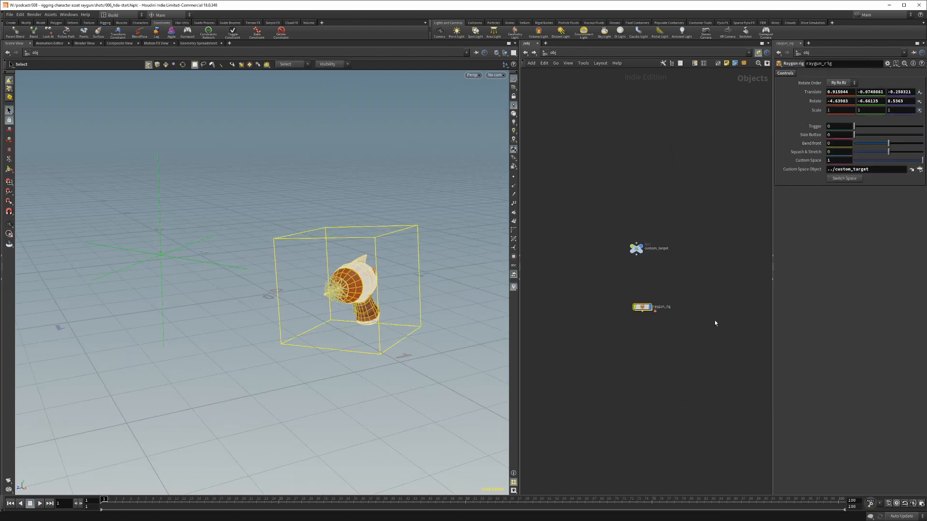
{"action": "middle_click", "coordinate": [816, 86], "text": "ctrl"}
{"action": "middle_click", "coordinate": [816, 93], "text": "ctrl"}
{"action": "middle_click", "coordinate": [815, 101], "text": "ctrl"}
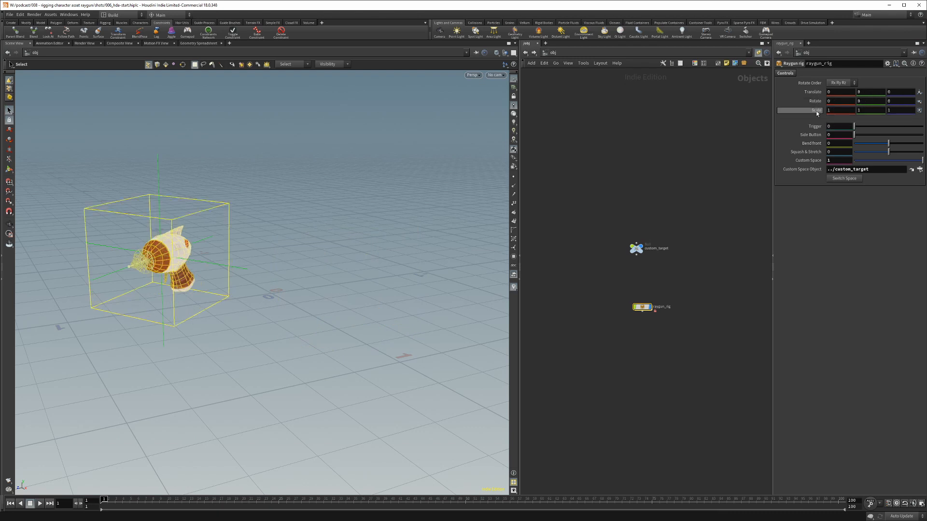
{"action": "middle_click", "coordinate": [809, 160], "text": "ctrl"}
{"action": "middle_click", "coordinate": [803, 169], "text": "ctrl"}
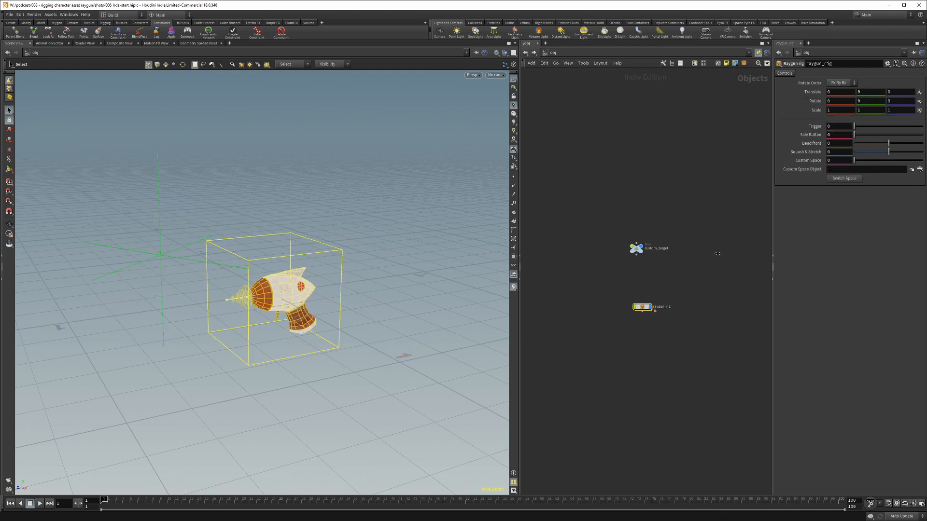
{"action": "left_click", "coordinate": [161, 282]}
{"action": "key", "text": "Delete"}
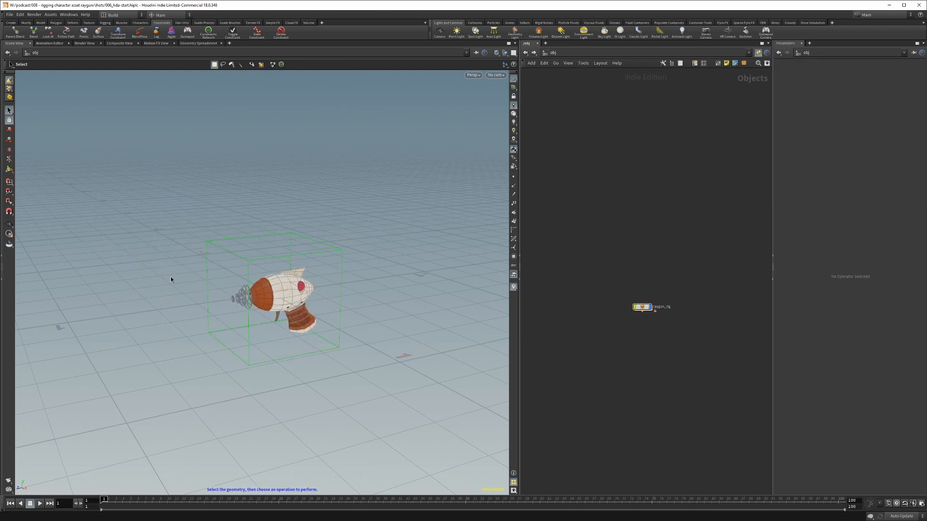
- Save the raygun_rig node type, match the node to its current definition, and select the rig in the viewport
{"action": "right_click", "coordinate": [641, 307]}
{"action": "left_click", "coordinate": [660, 418]}
{"action": "right_click", "coordinate": [643, 307]}
{"action": "left_click", "coordinate": [656, 412]}
{"action": "left_click_drag", "start_coordinate": [648, 307], "coordinate": [647, 279]}
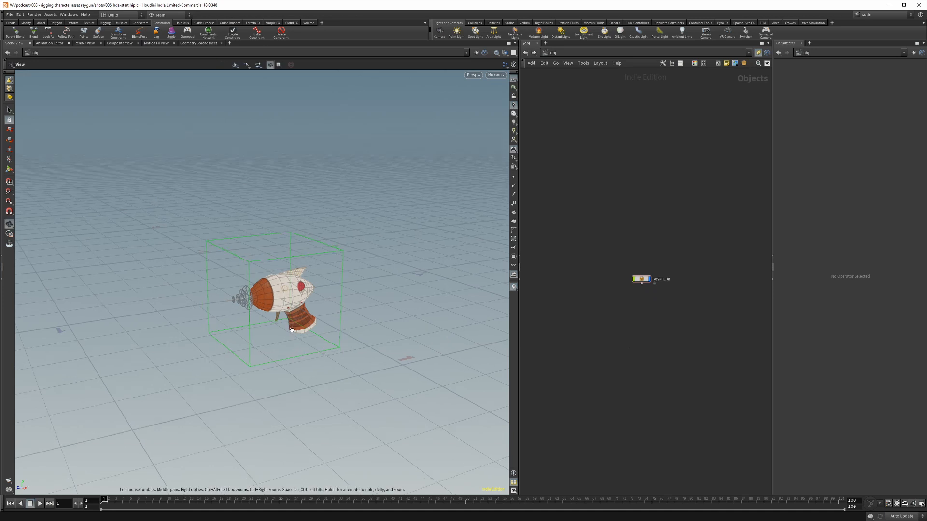
{"action": "left_click", "coordinate": [337, 342]}
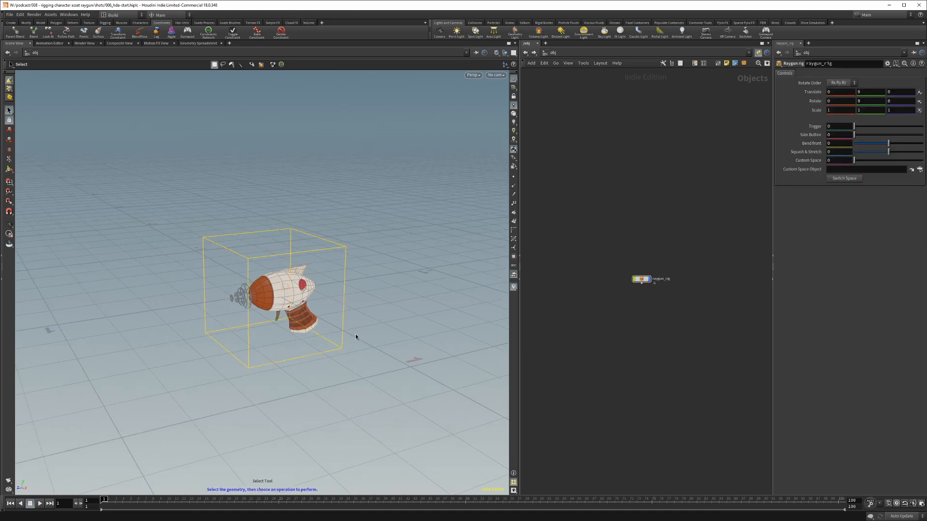